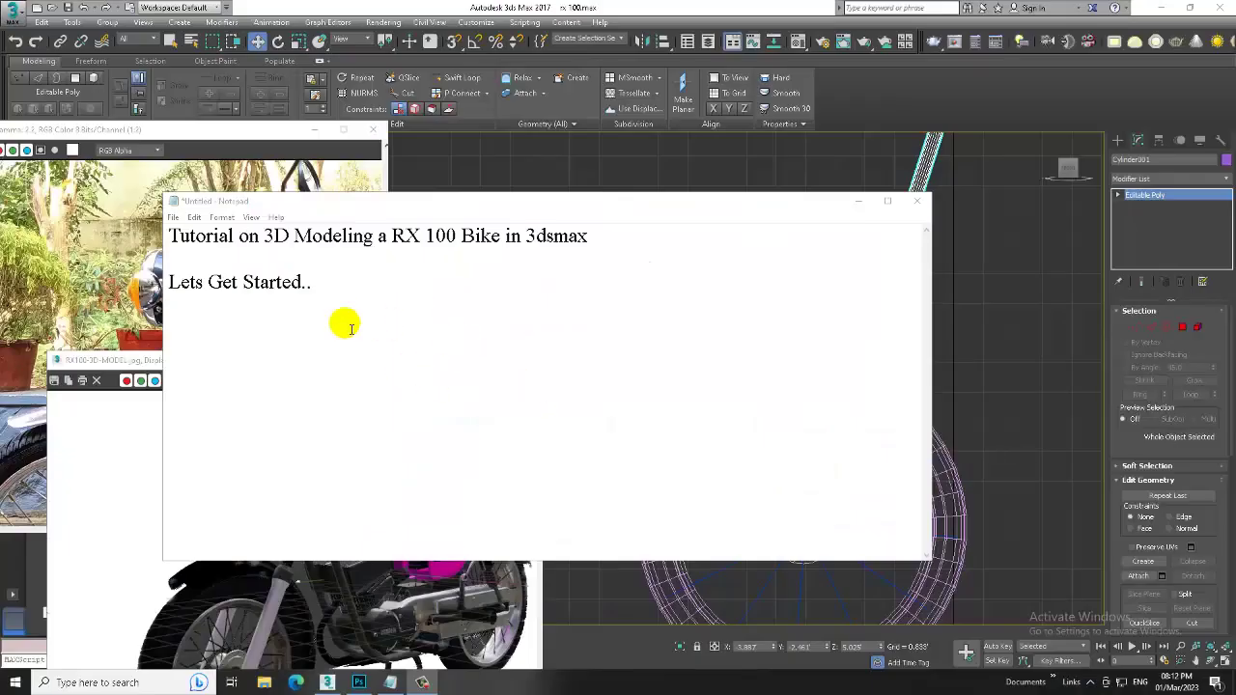
# Select all of the RX 100 tutorial title note text in Notepad.
pyautogui.hotkey('ctrl', 'a')
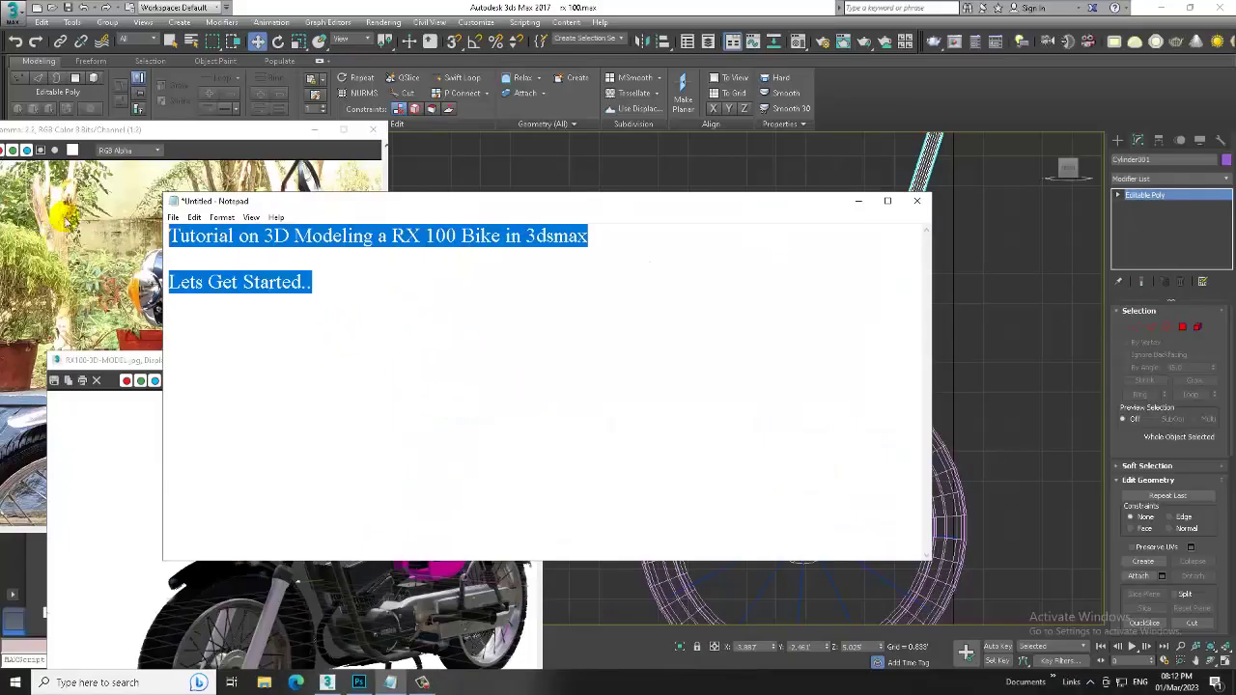
# Open the Restored-Yamaha-RX-100 reference photo through Rendering > View Image File.
pyautogui.click(858, 201)
pyautogui.scroll(-3, 729, 290)
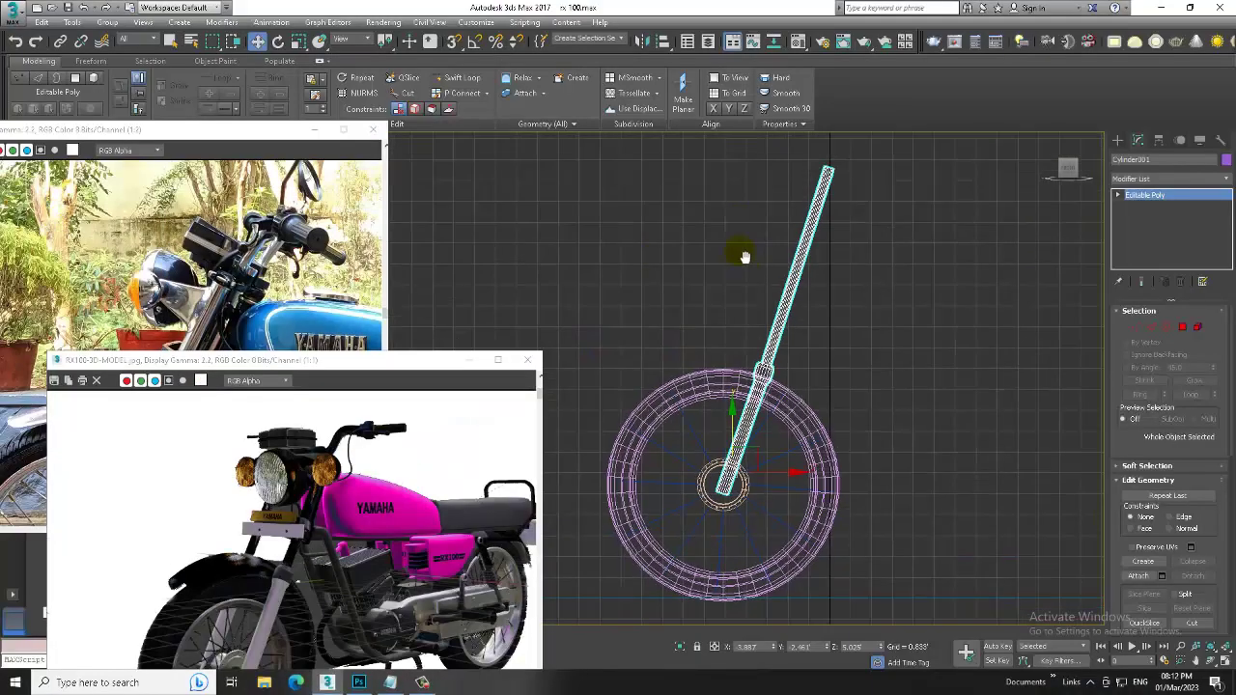
pyautogui.click(383, 21)
pyautogui.click(461, 392)
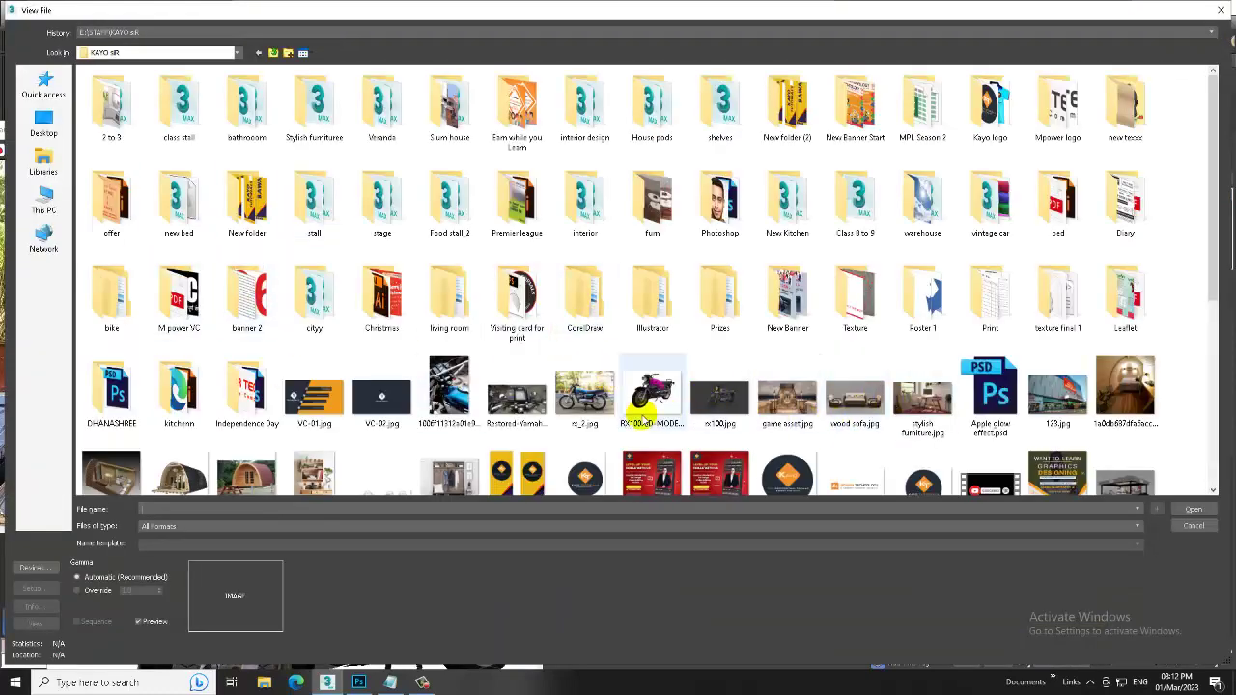
pyautogui.click(523, 398)
pyautogui.doubleClick(523, 398)
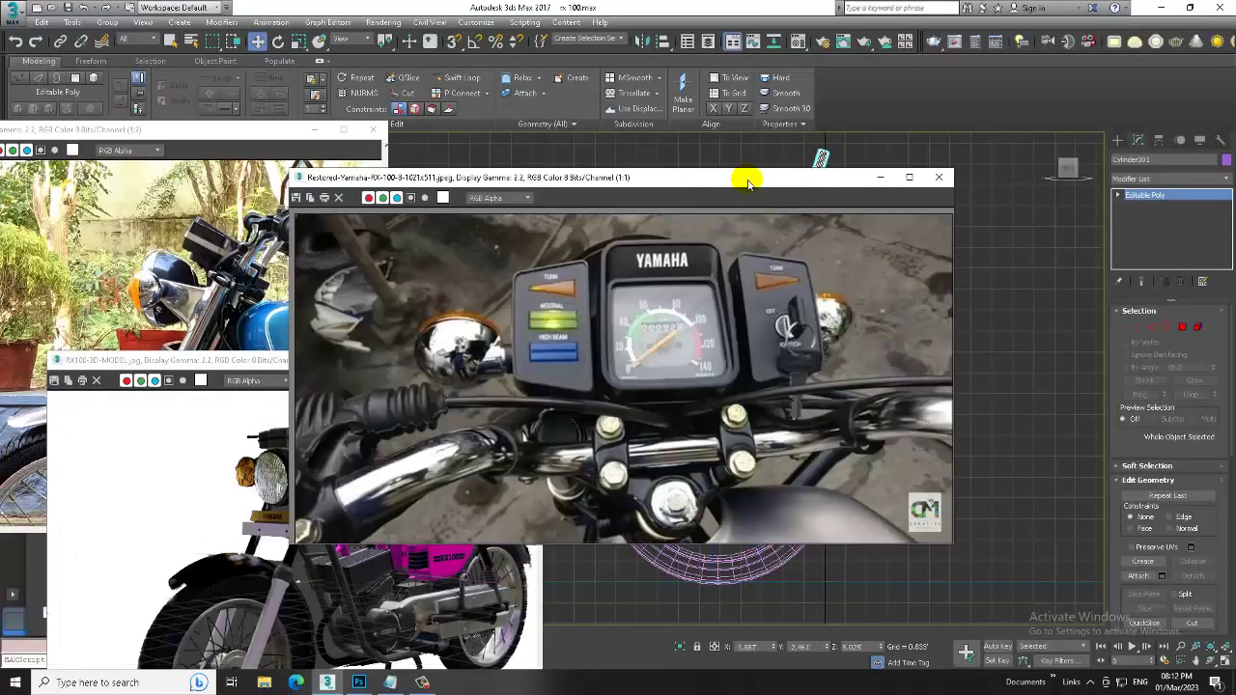
# Move the photo window to the top-left, shrink it, and maximize the Top view.
pyautogui.moveTo(748, 179); pyautogui.dragTo(457, 118)
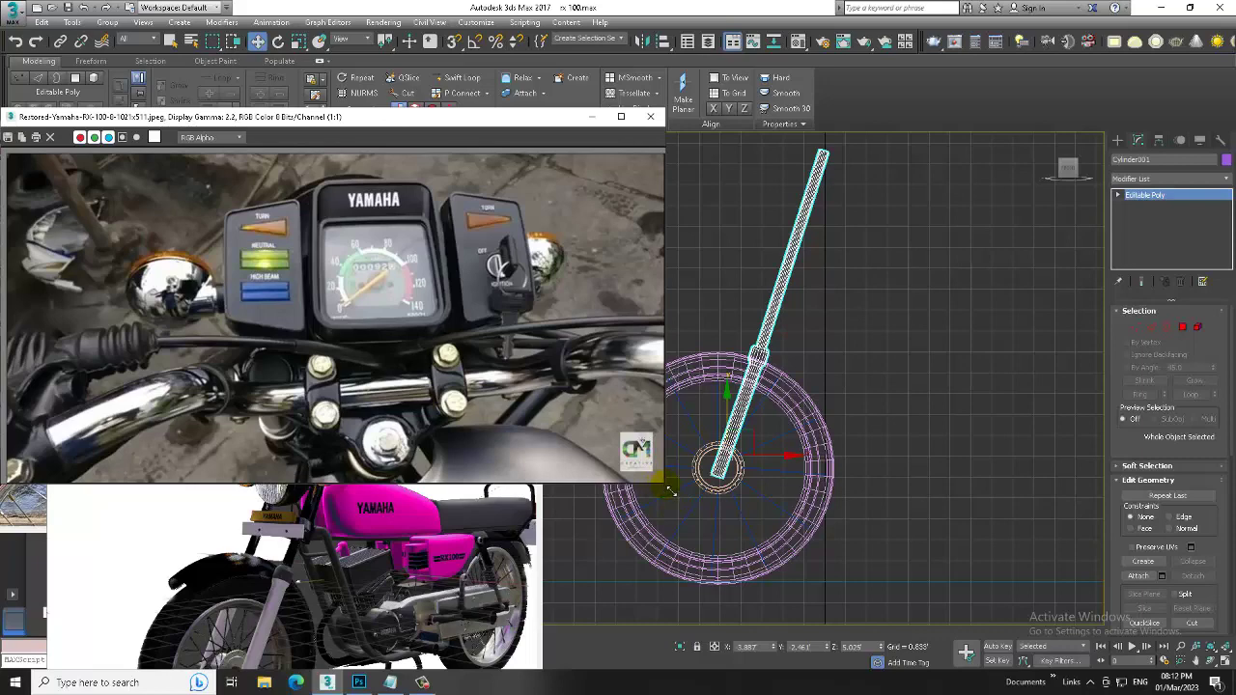
pyautogui.moveTo(670, 489); pyautogui.dragTo(472, 447)
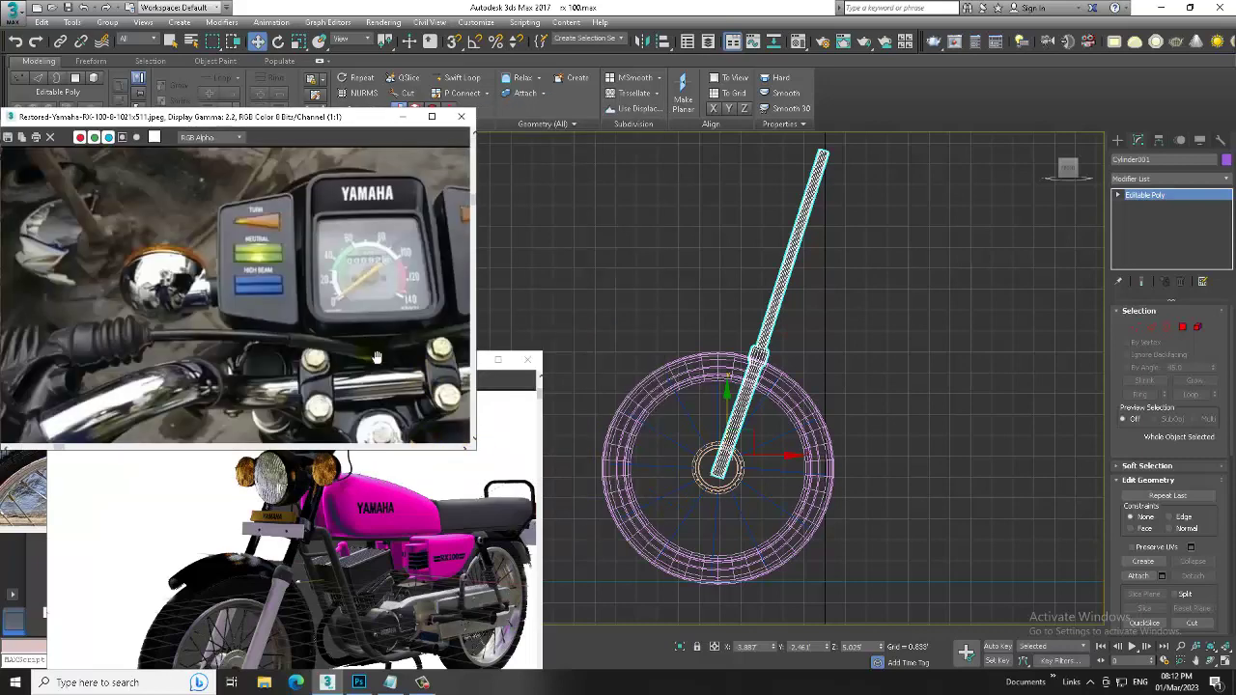
pyautogui.hotkey('alt', 'w')
pyautogui.hotkey('alt', 'w')
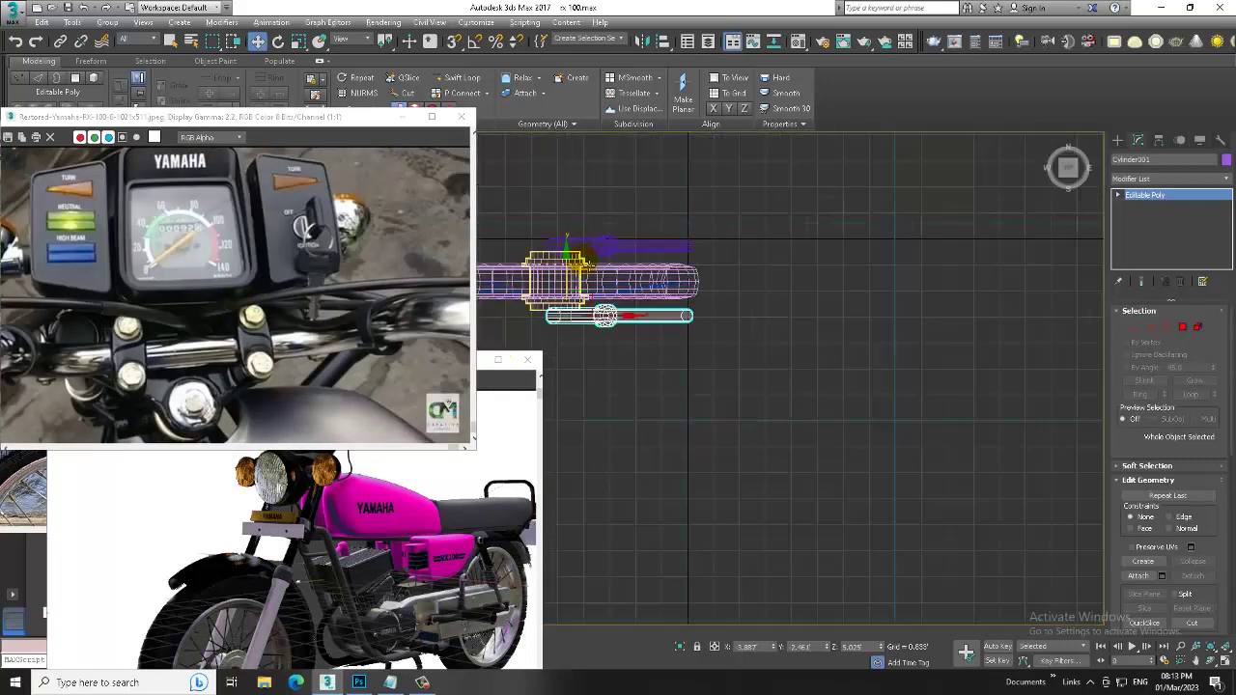
# Zoom the Top view, switch Create to Shapes > Splines, and maximize the Front viewport.
pyautogui.scroll(1, 715, 312)
pyautogui.scroll(2, 716, 312)
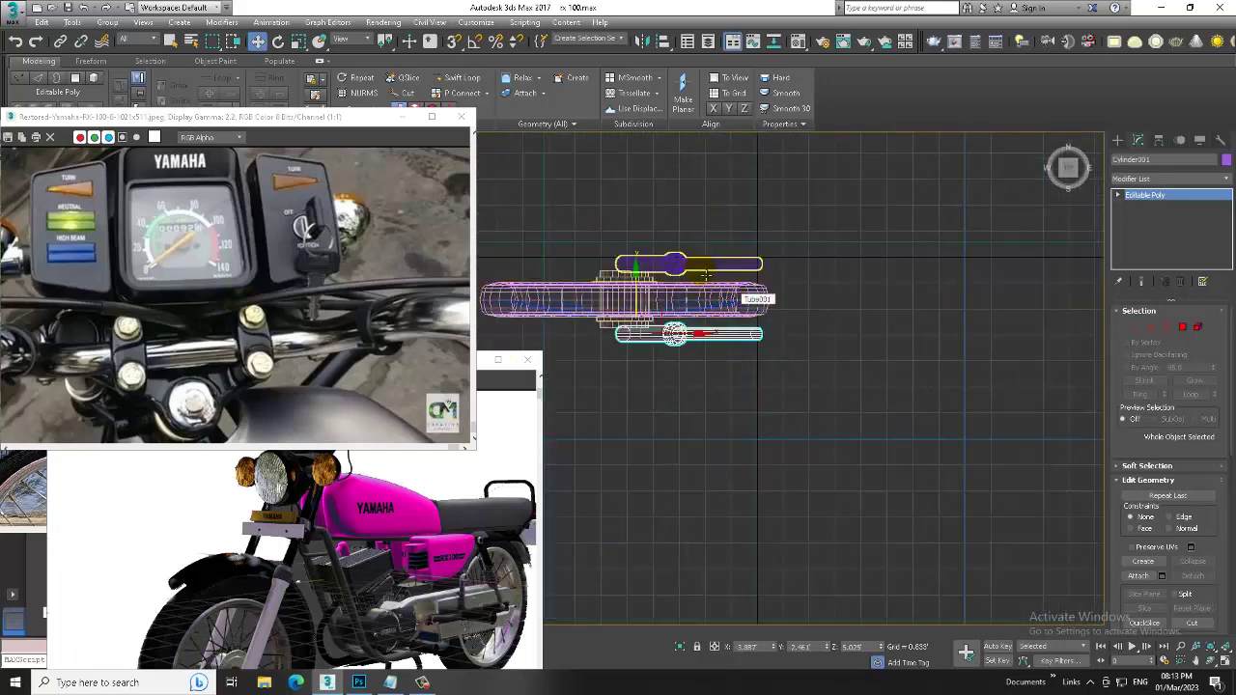
pyautogui.scroll(3, 804, 277)
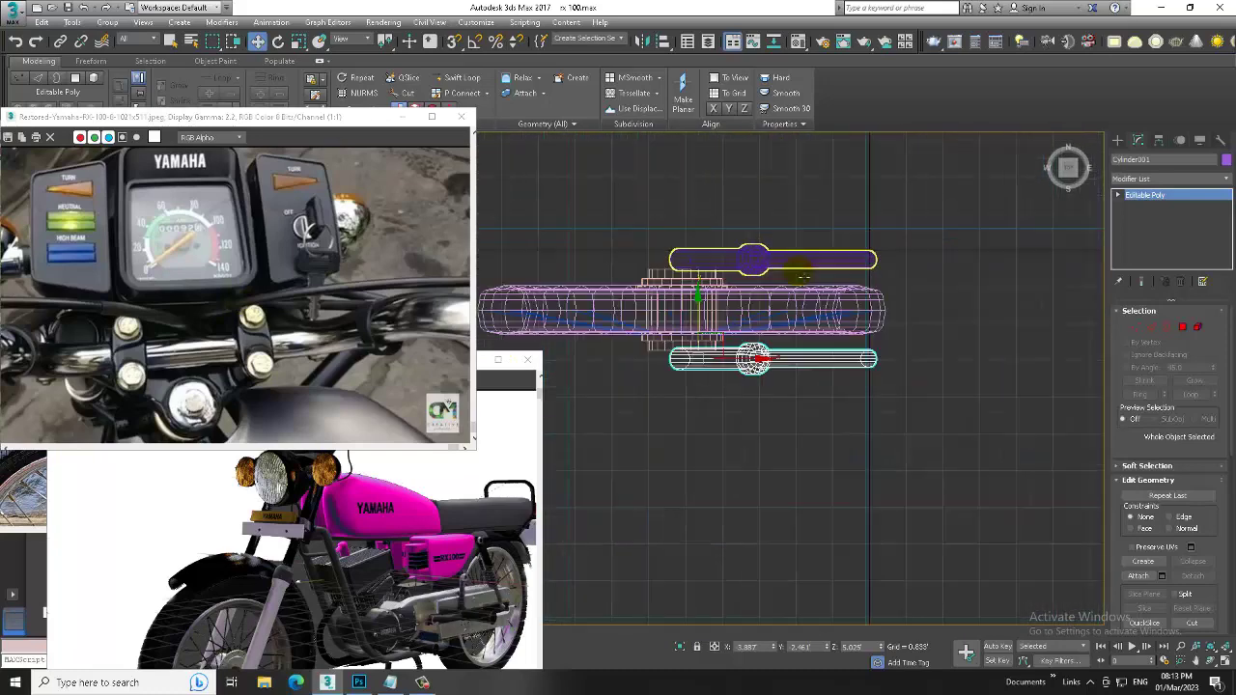
pyautogui.click(1118, 142)
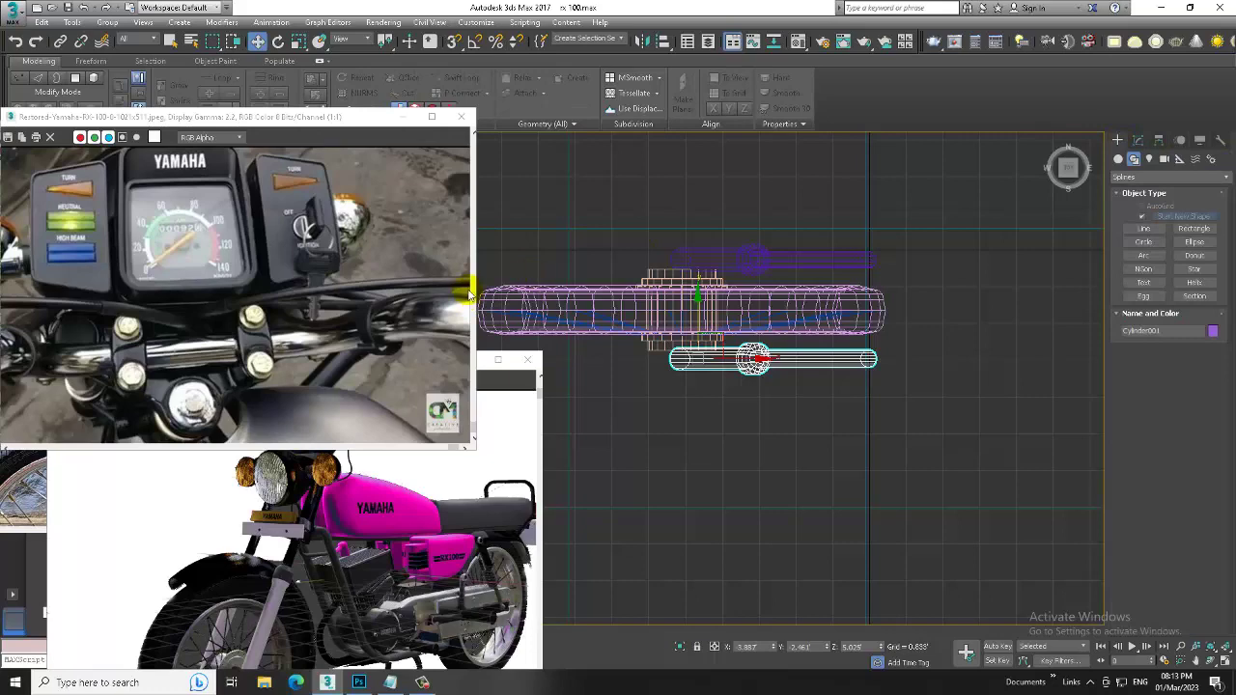
pyautogui.hotkey('alt', 'w')
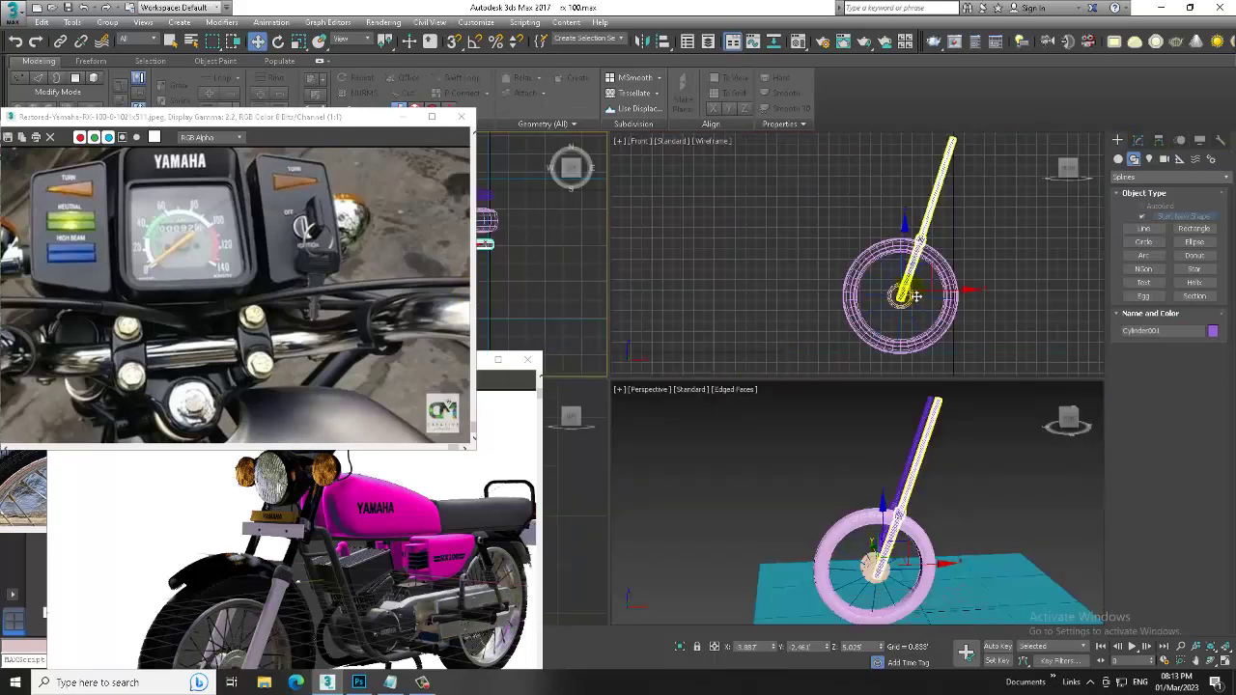
pyautogui.rightClick(904, 286)
pyautogui.hotkey('alt', 'w')
# Draw a new line down from the fork top in the Front view.
pyautogui.click(1145, 228)
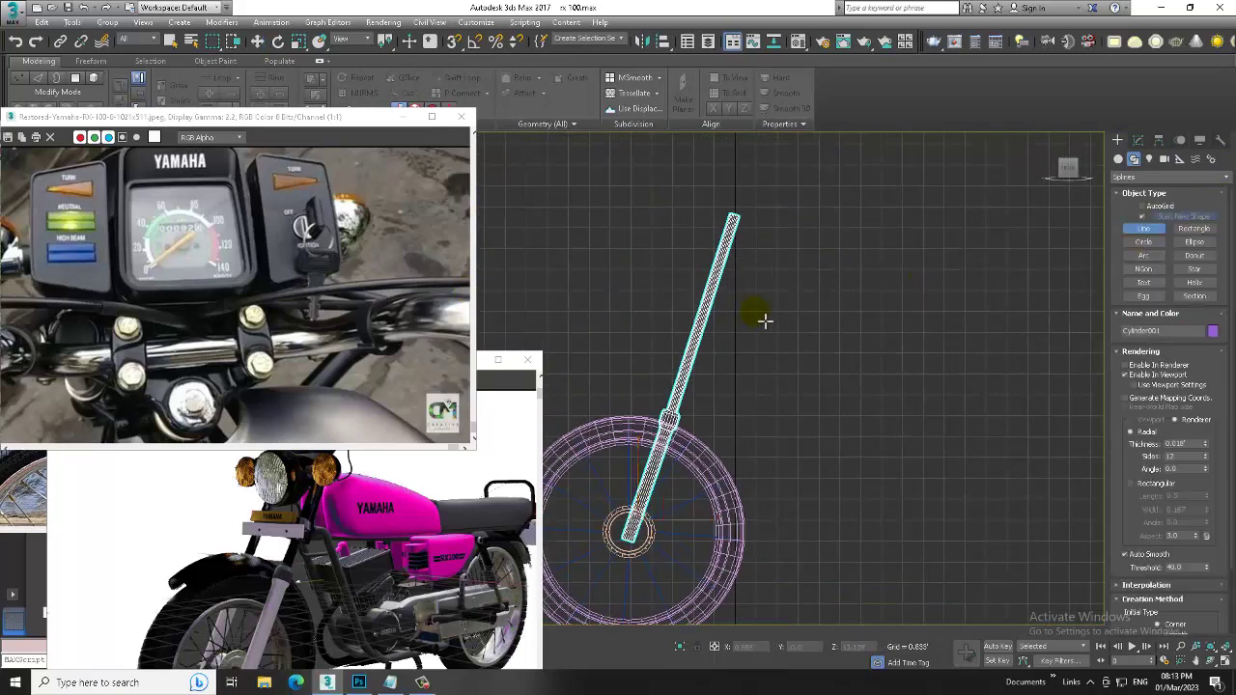
pyautogui.moveTo(701, 309); pyautogui.dragTo(745, 320, button='middle')
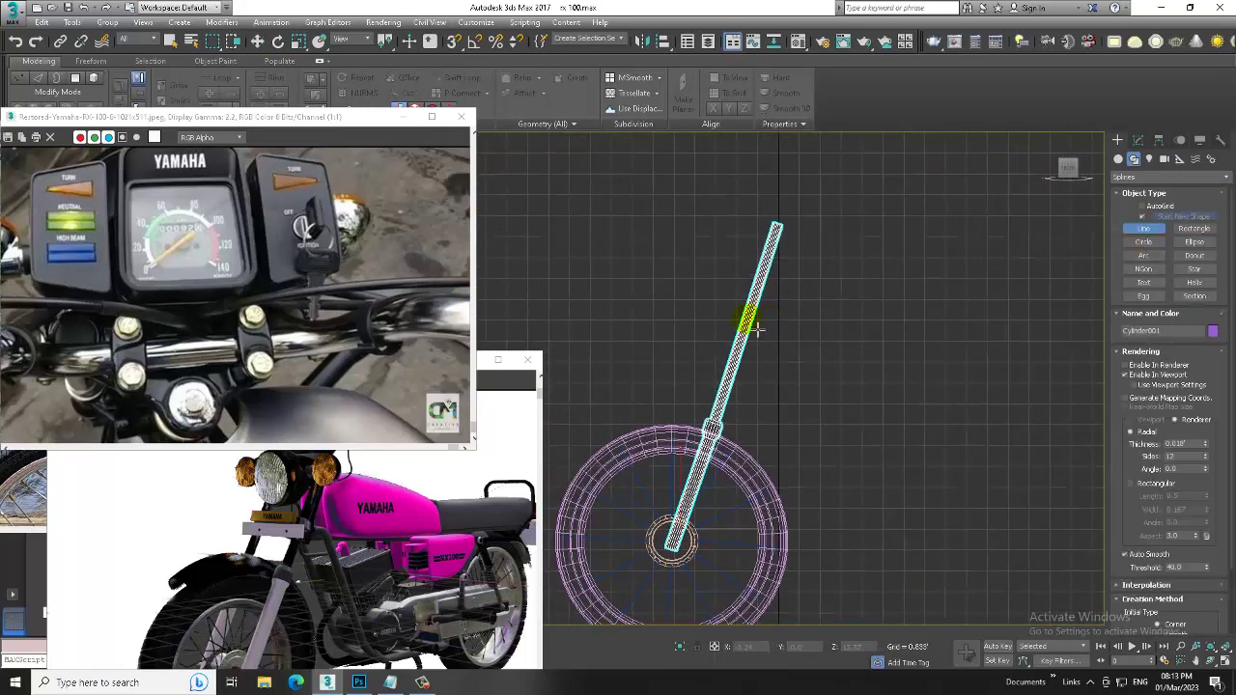
pyautogui.click(804, 231)
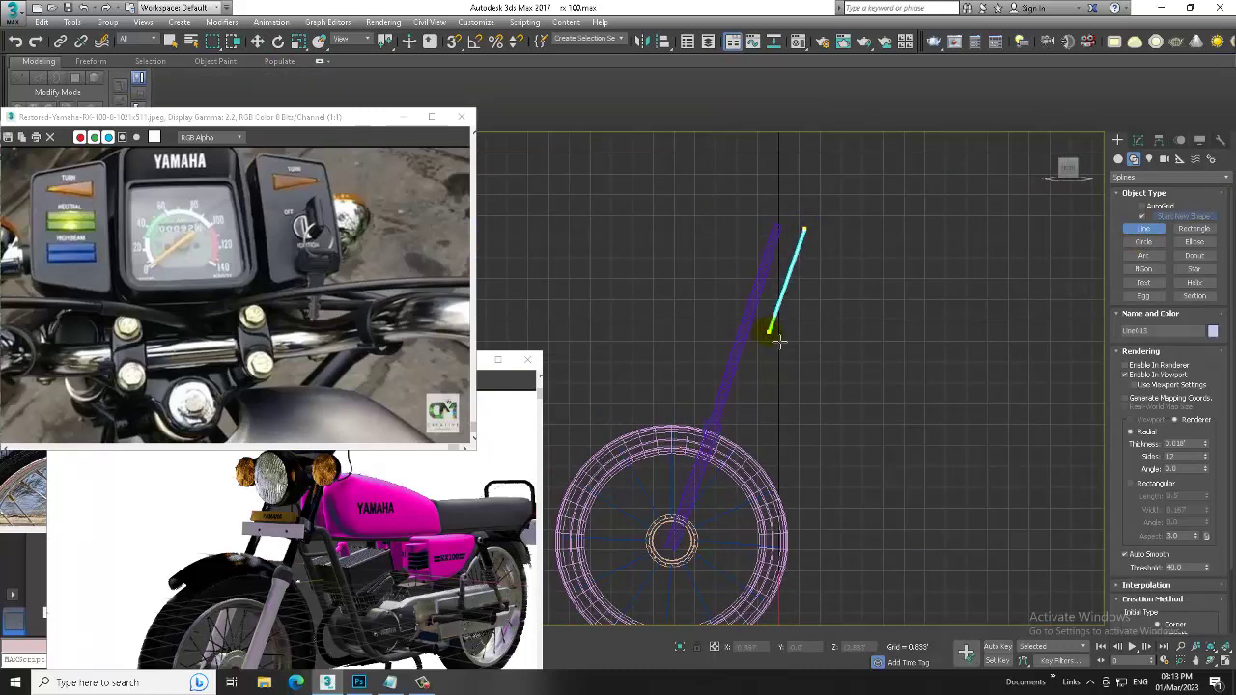
pyautogui.rightClick(781, 332)
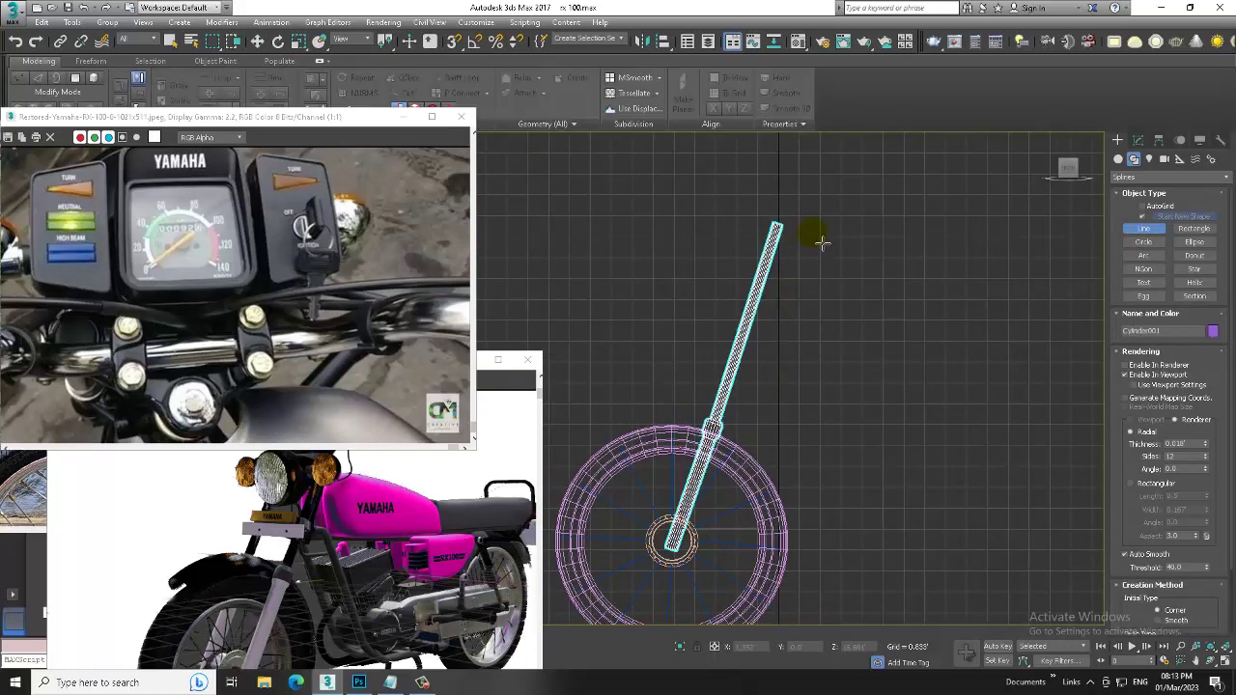
pyautogui.click(806, 235)
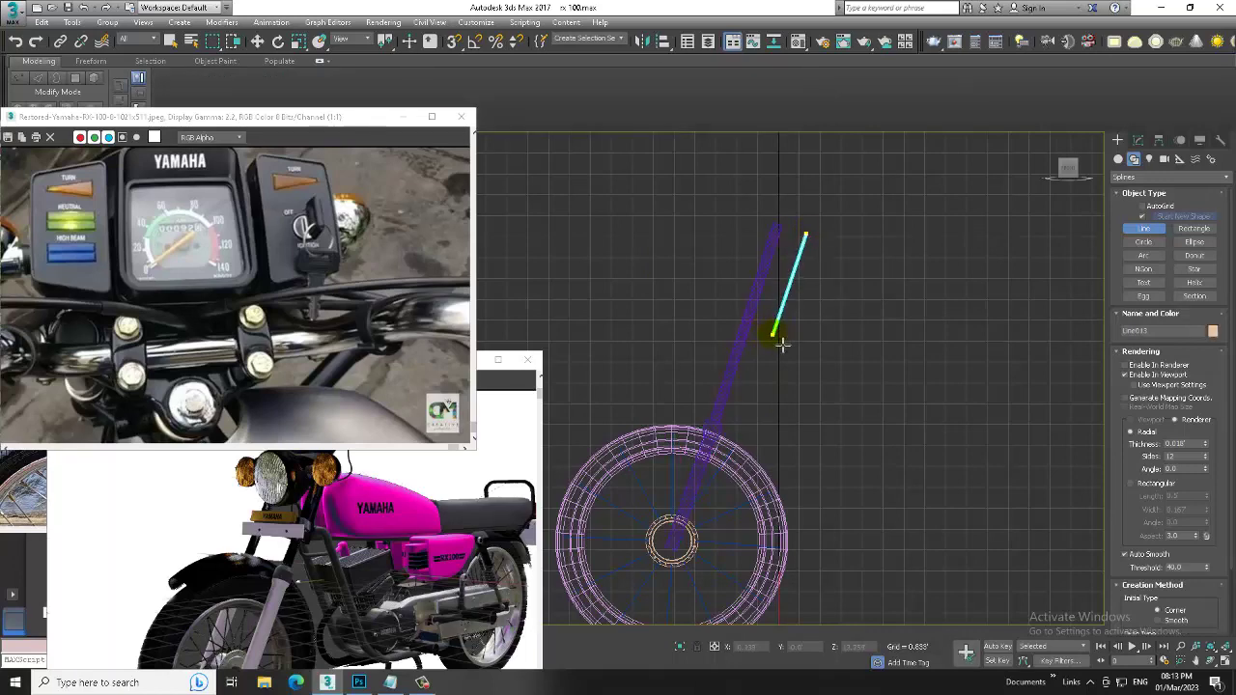
pyautogui.rightClick(847, 335)
# Set the line's rendering thickness to 0.234" and view it in the enlarged Perspective view.
pyautogui.scroll(2, 891, 295)
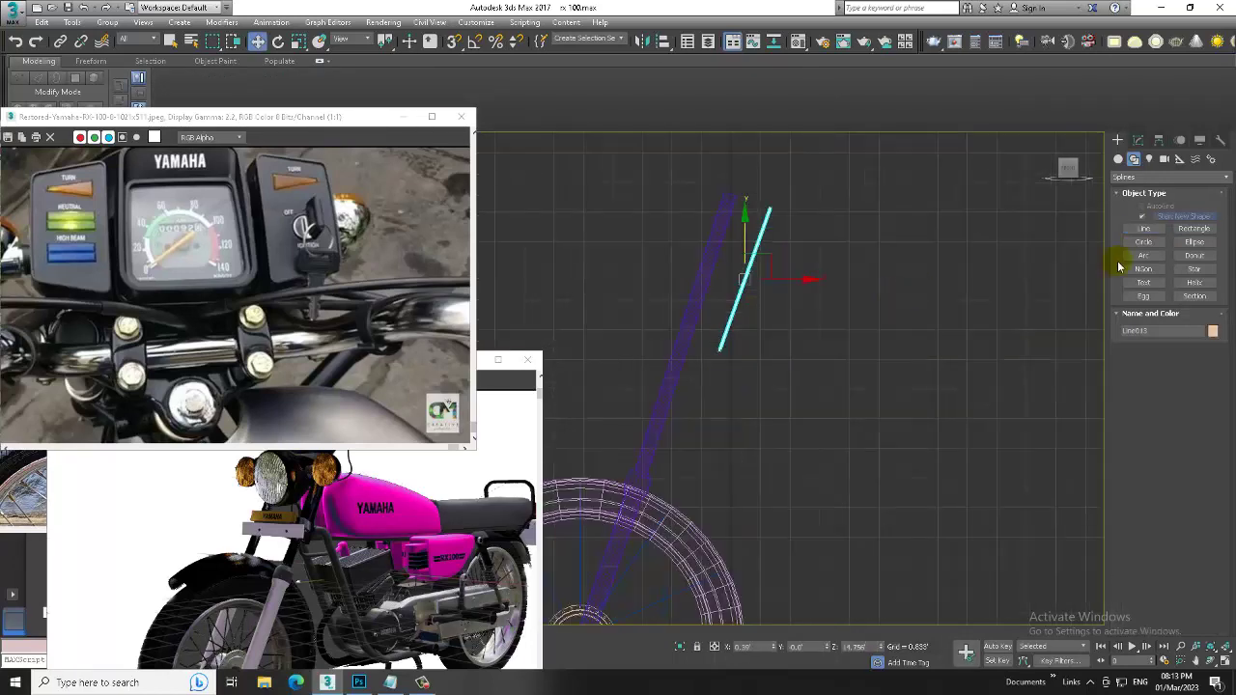
pyautogui.click(1139, 140)
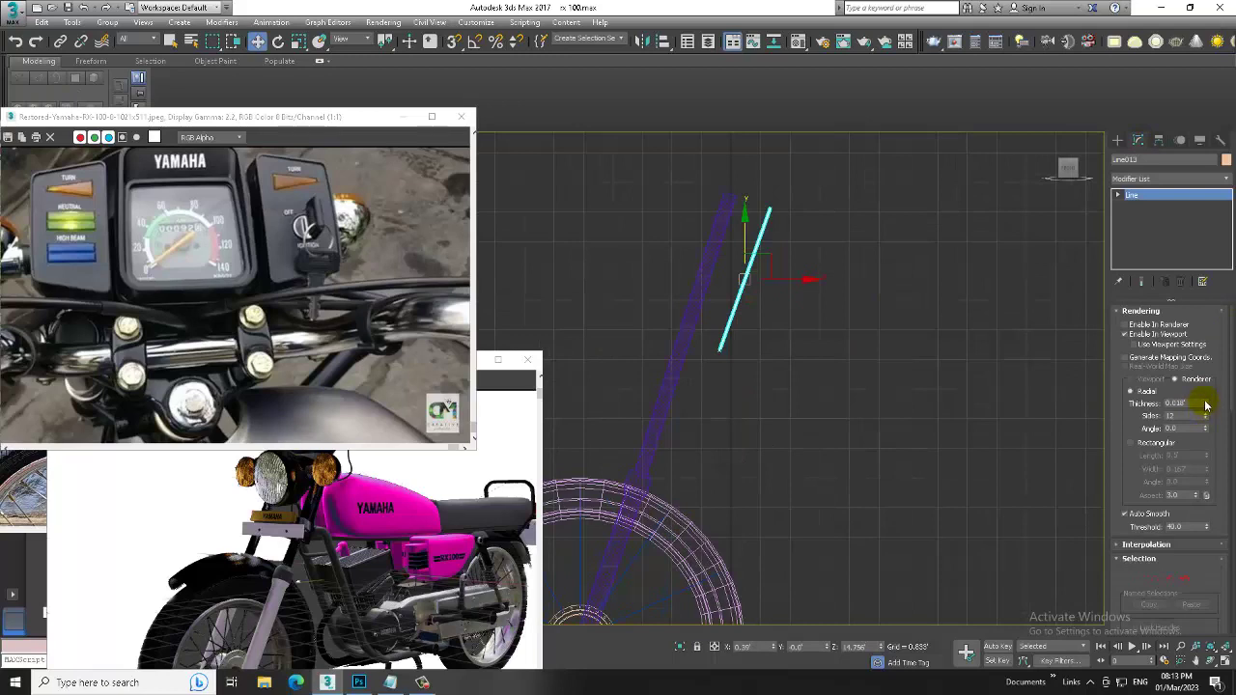
pyautogui.moveTo(1205, 405); pyautogui.dragTo(1205, 367)
pyautogui.hotkey('alt', 'w')
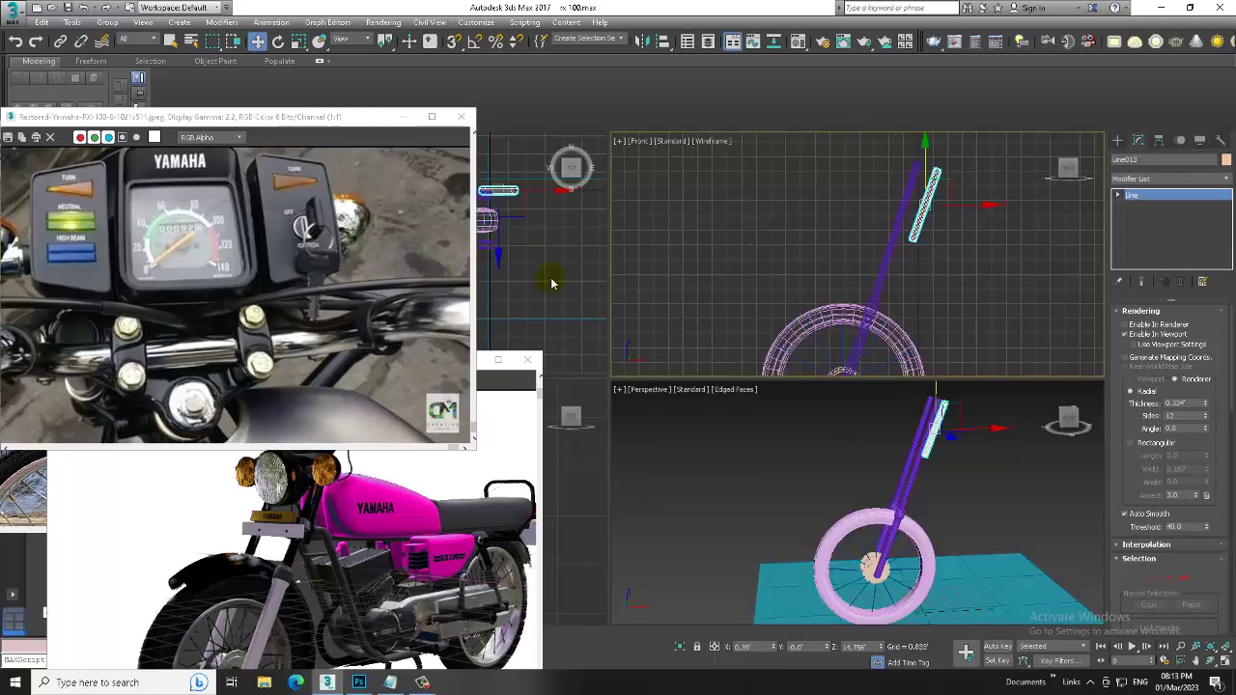
pyautogui.moveTo(509, 158); pyautogui.dragTo(534, 206, button='middle')
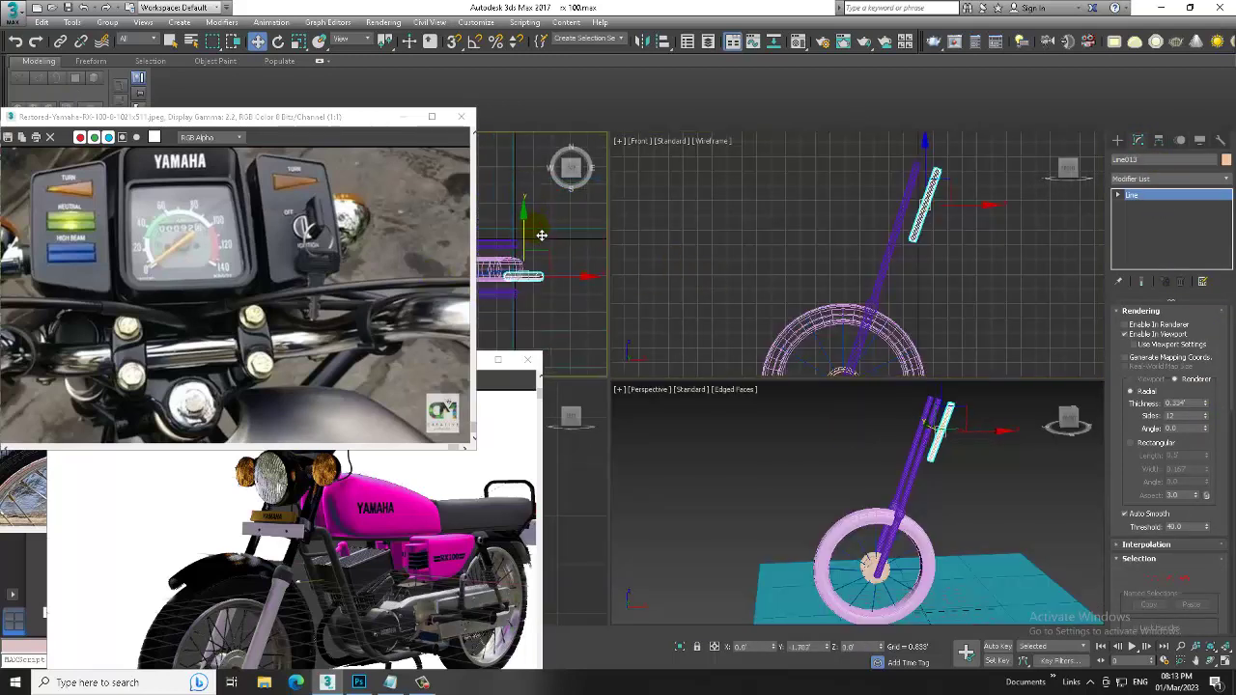
pyautogui.scroll(2, 946, 473)
pyautogui.hotkey('alt', 'w')
pyautogui.scroll(5, 848, 371)
# Orbit around the new rod and bring the RX100 model, handlebar and side reference photos forward.
pyautogui.scroll(-3, 848, 371)
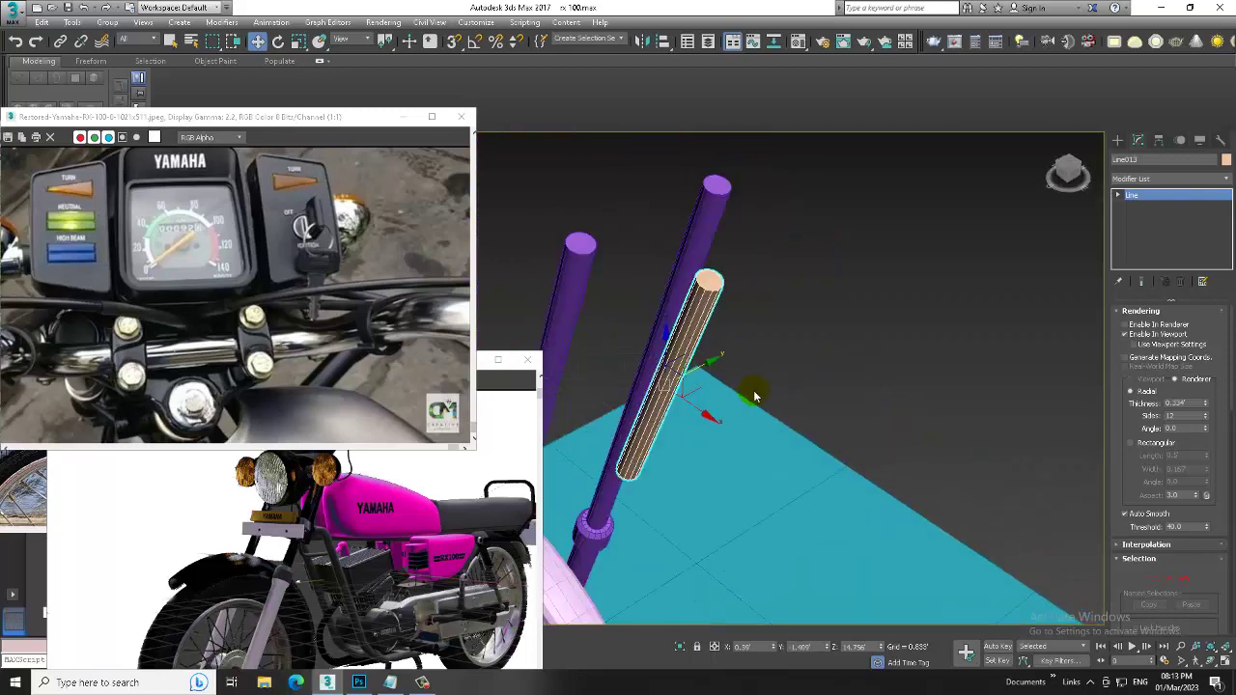
pyautogui.moveTo(848, 371)
pyautogui.keyDown('alt'); pyautogui.mouseDown(button='middle')
pyautogui.moveTo(767, 368)
pyautogui.moveTo(776, 358)
pyautogui.mouseUp(button='middle'); pyautogui.keyUp('alt')
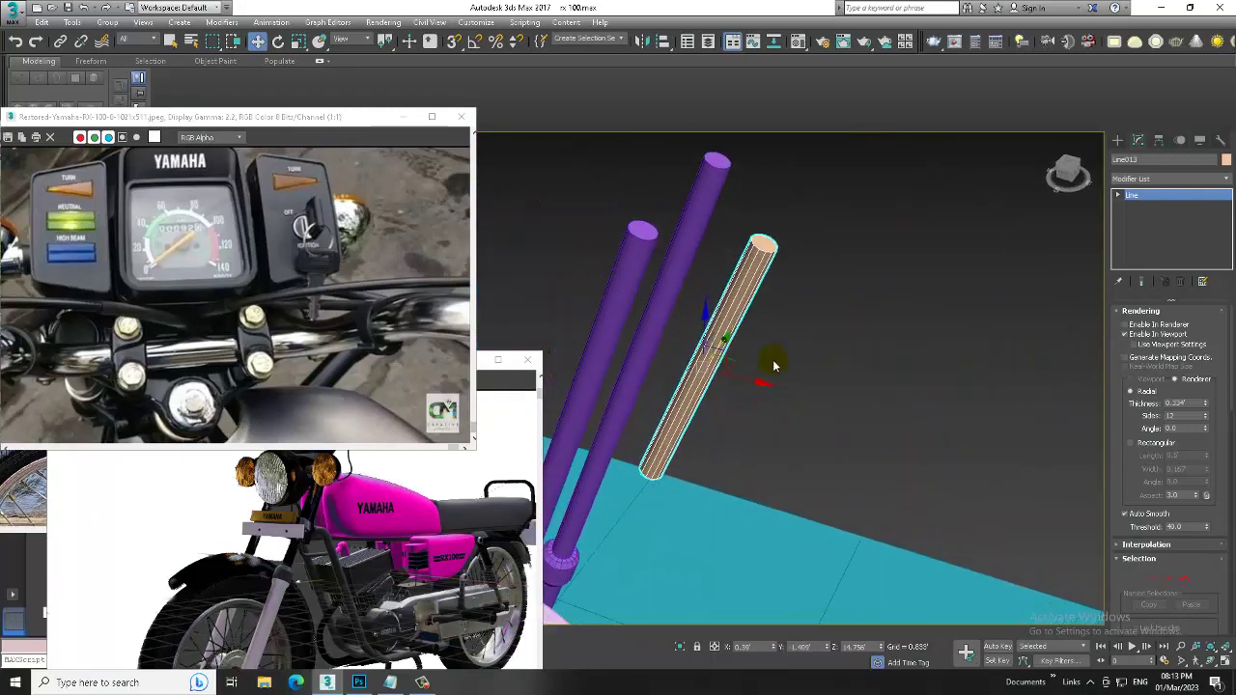
pyautogui.click(345, 548)
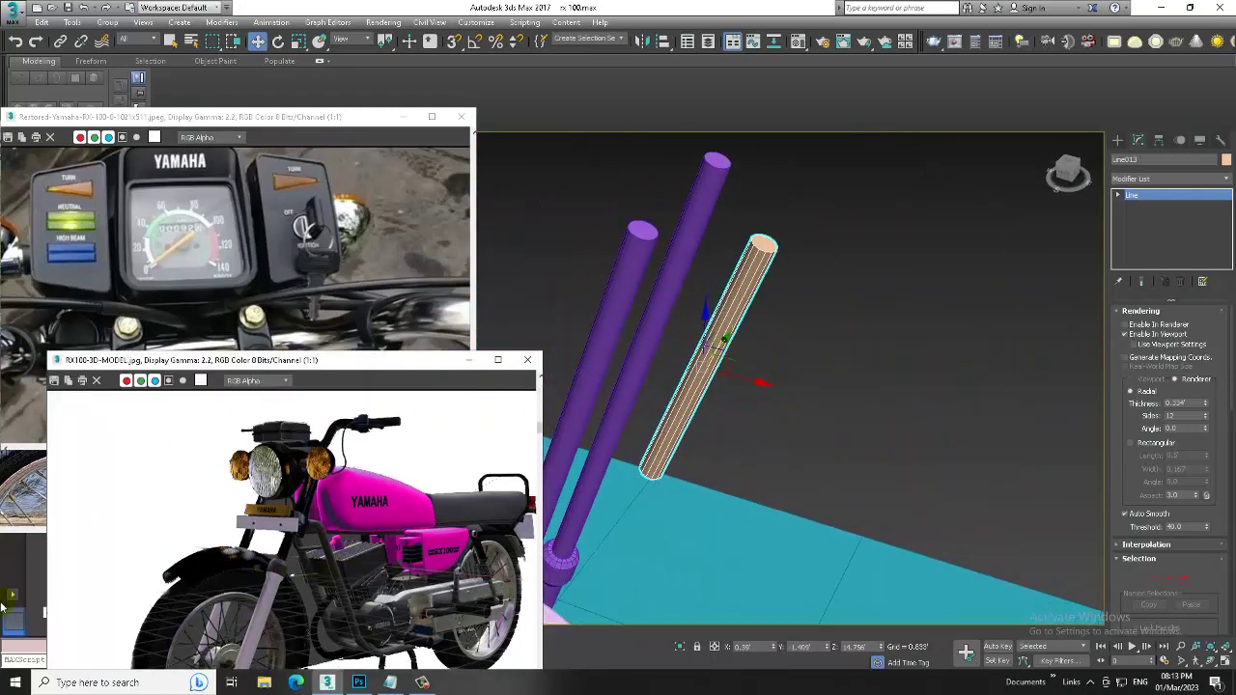
pyautogui.click(213, 244)
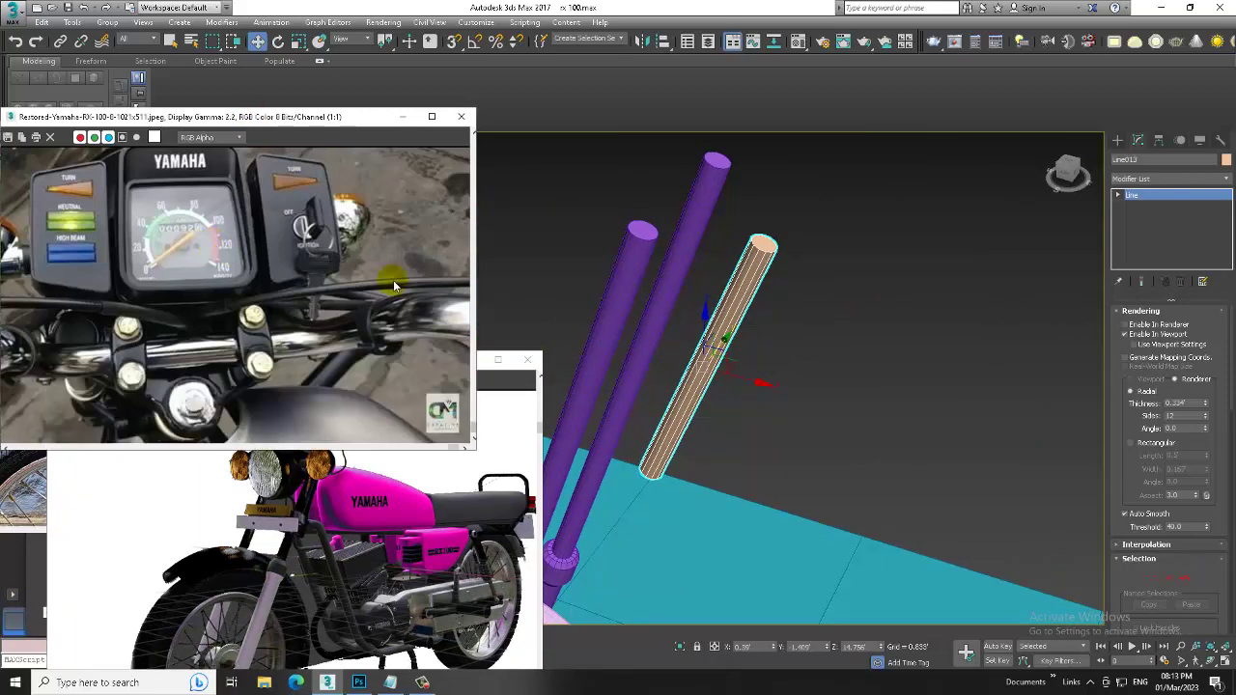
pyautogui.click(27, 494)
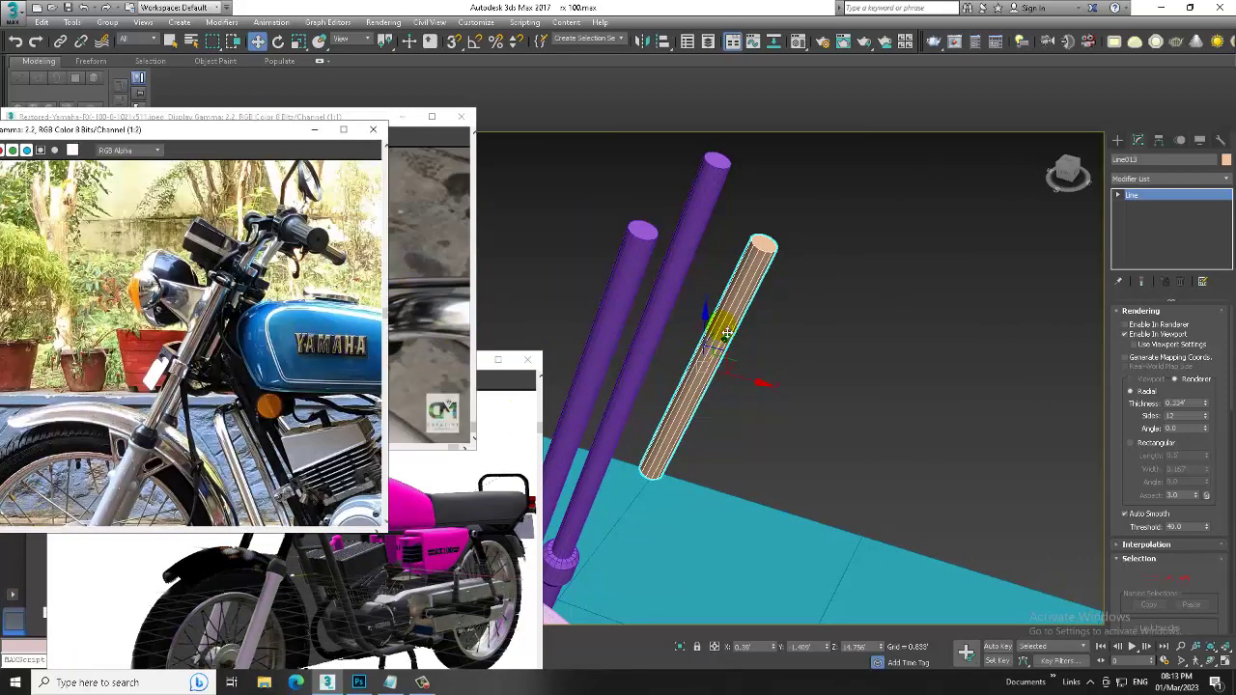
pyautogui.moveTo(819, 357); pyautogui.dragTo(843, 322, button='middle')
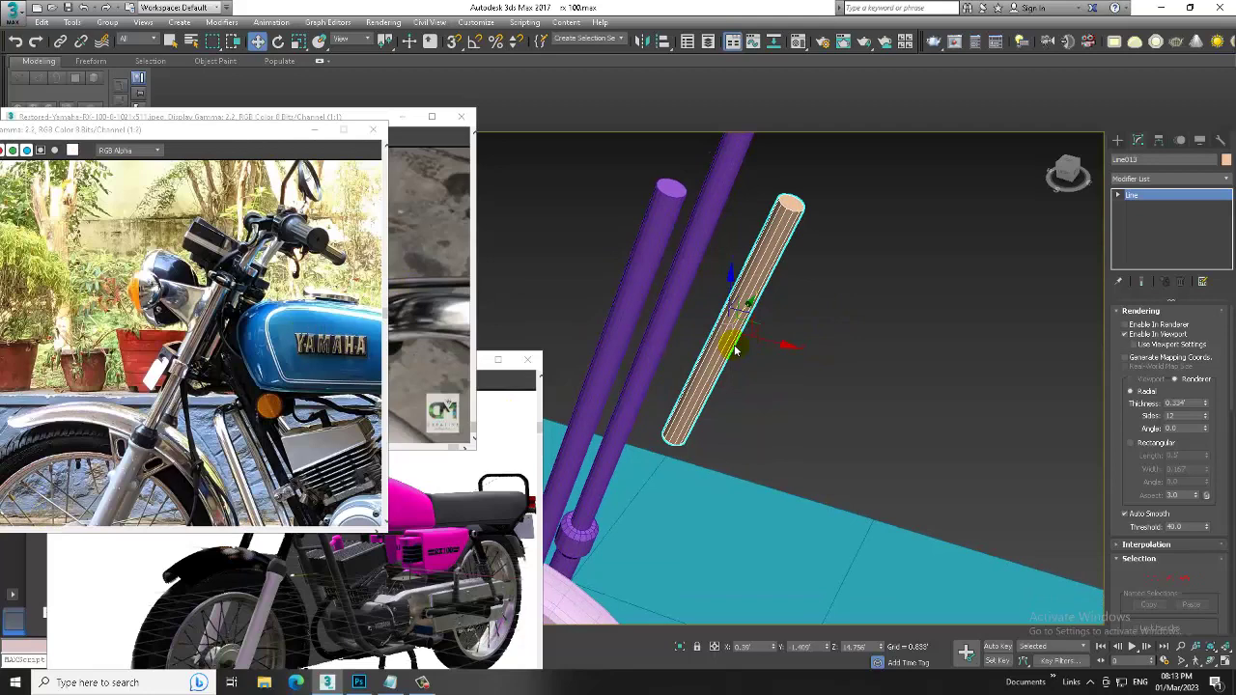
pyautogui.keyDown('alt'); pyautogui.moveTo(734, 351); pyautogui.dragTo(703, 344, button='middle'); pyautogui.keyUp('alt')
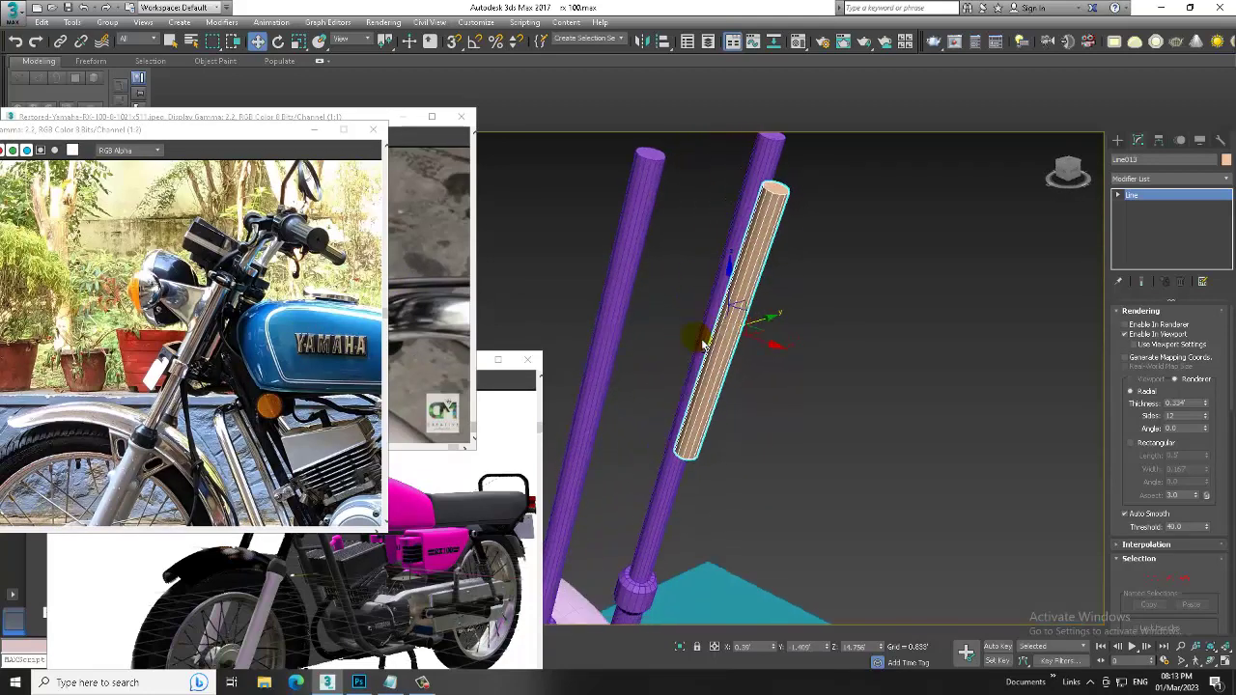
# Deselect Line013 and zoom in on the fork in the enlarged Top view.
pyautogui.hotkey('alt', 'w')
pyautogui.rightClick(579, 295)
pyautogui.hotkey('alt', 'w')
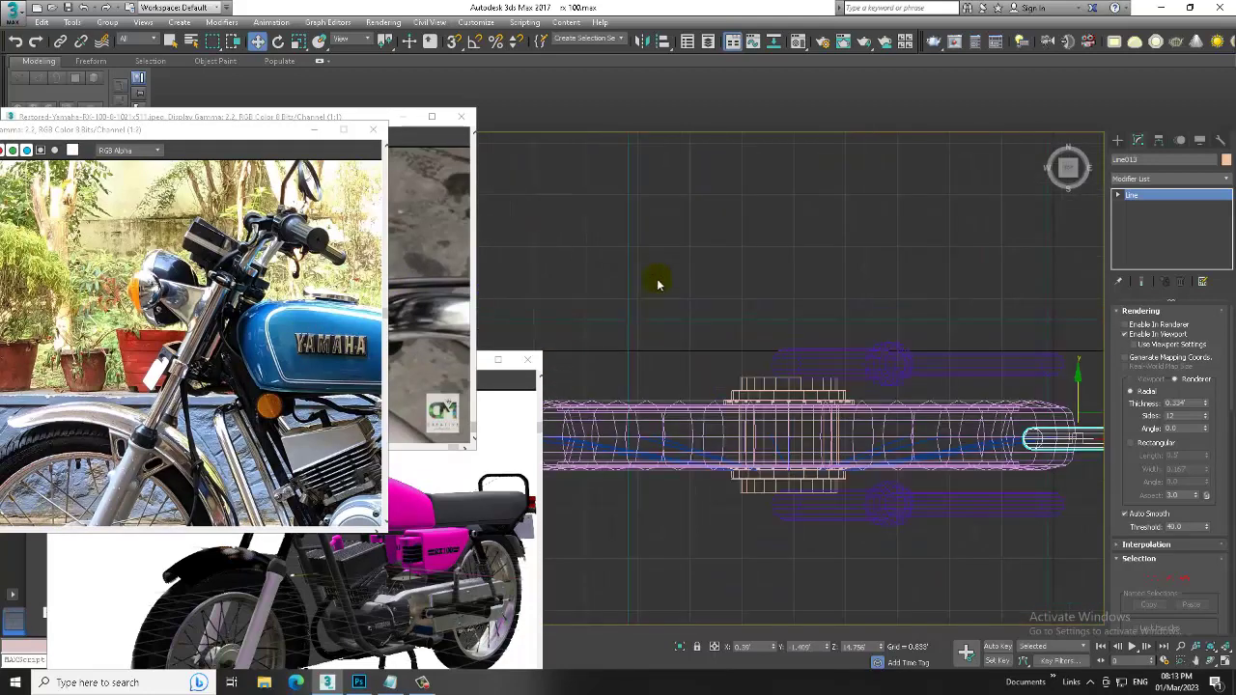
pyautogui.hotkey('alt', 'w')
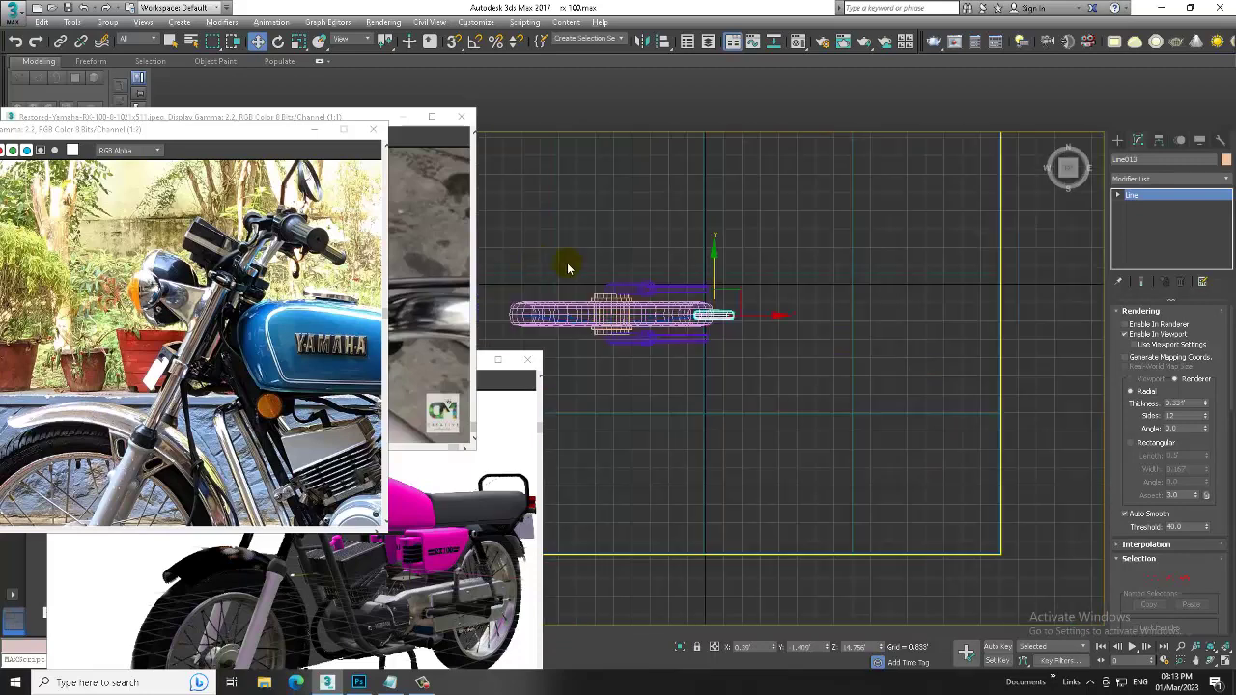
pyautogui.hotkey('alt', 'w')
pyautogui.click(908, 379)
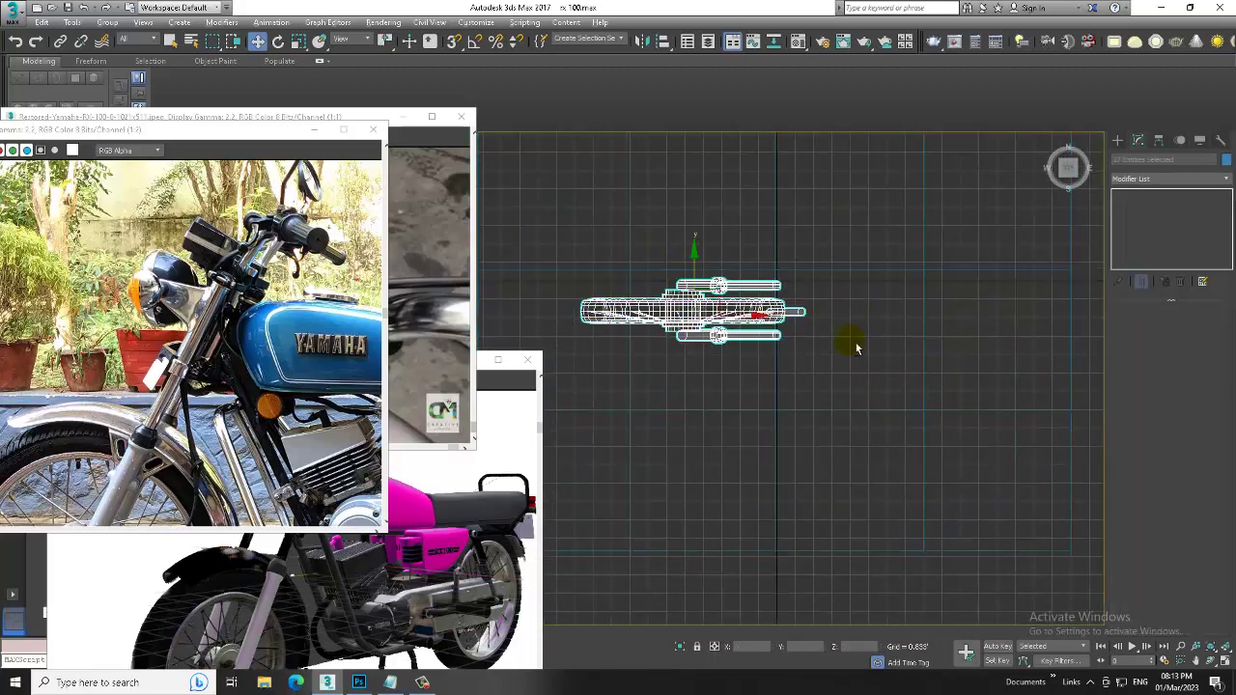
pyautogui.hotkey('alt', 'w')
pyautogui.hotkey('alt', 'w')
pyautogui.moveTo(863, 434)
pyautogui.keyDown('alt'); pyautogui.mouseDown(button='middle')
pyautogui.moveTo(828, 469)
pyautogui.moveTo(872, 469)
pyautogui.moveTo(889, 376)
pyautogui.moveTo(864, 380)
pyautogui.mouseUp(button='middle'); pyautogui.keyUp('alt')
pyautogui.hotkey('alt', 'w')
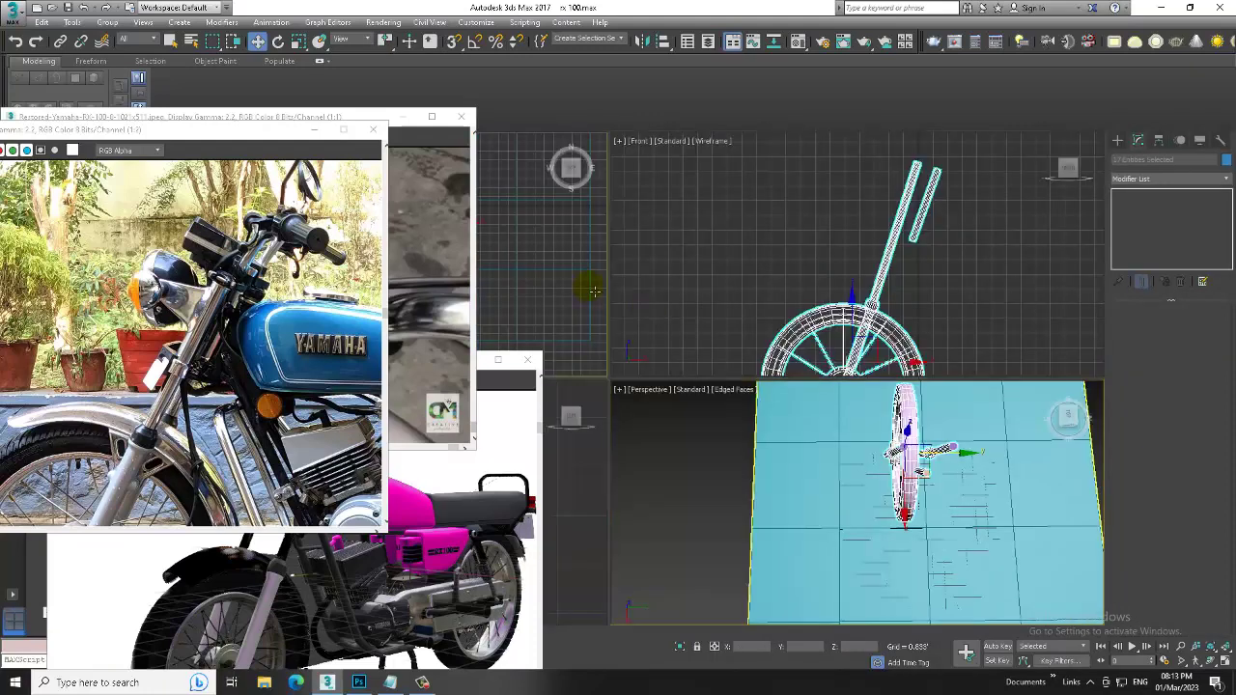
pyautogui.hotkey('alt', 'w')
pyautogui.scroll(2, 712, 325)
pyautogui.scroll(2, 767, 367)
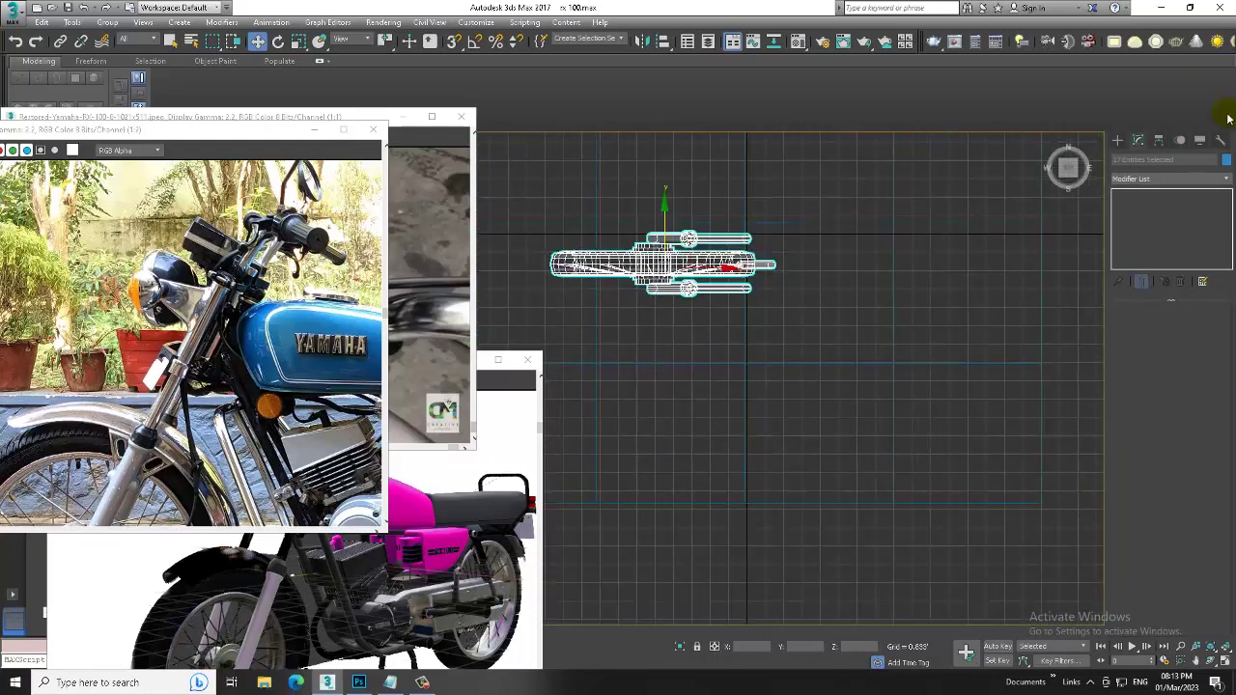
# Pick the Line spline tool, bring the dashboard photo forward, and start Line014 below the fork.
pyautogui.click(1116, 141)
pyautogui.click(1142, 229)
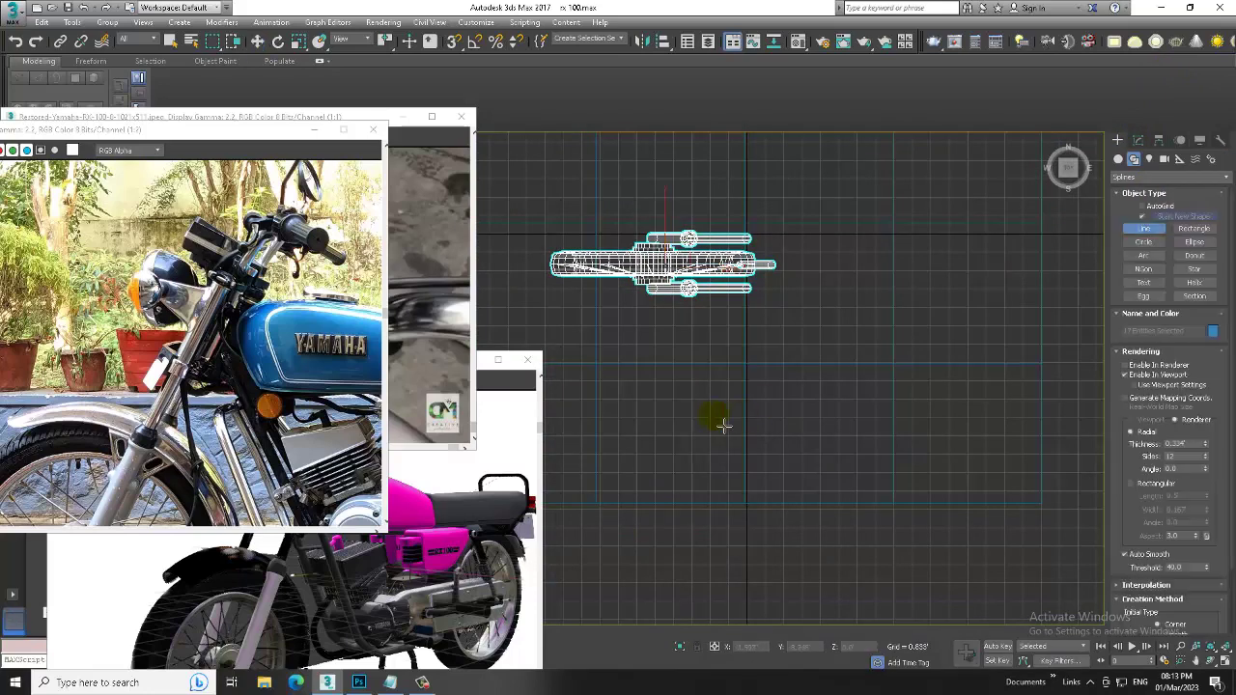
pyautogui.click(425, 349)
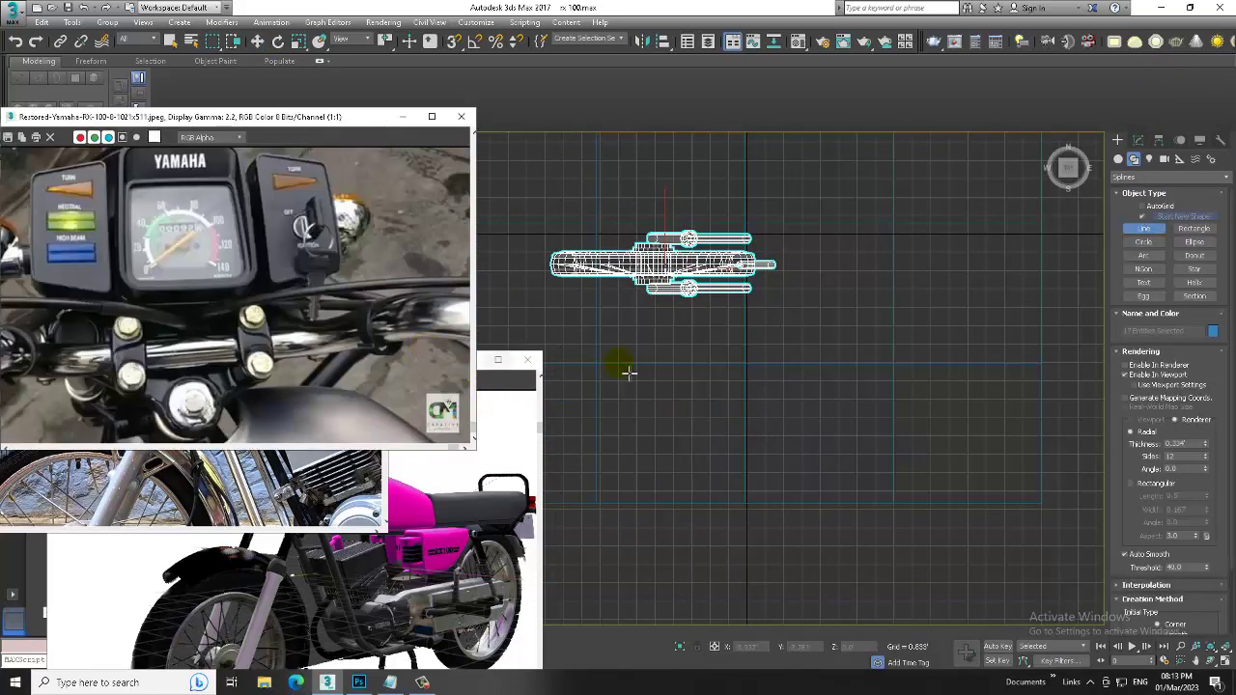
pyautogui.moveTo(624, 359); pyautogui.dragTo(695, 370, button='middle')
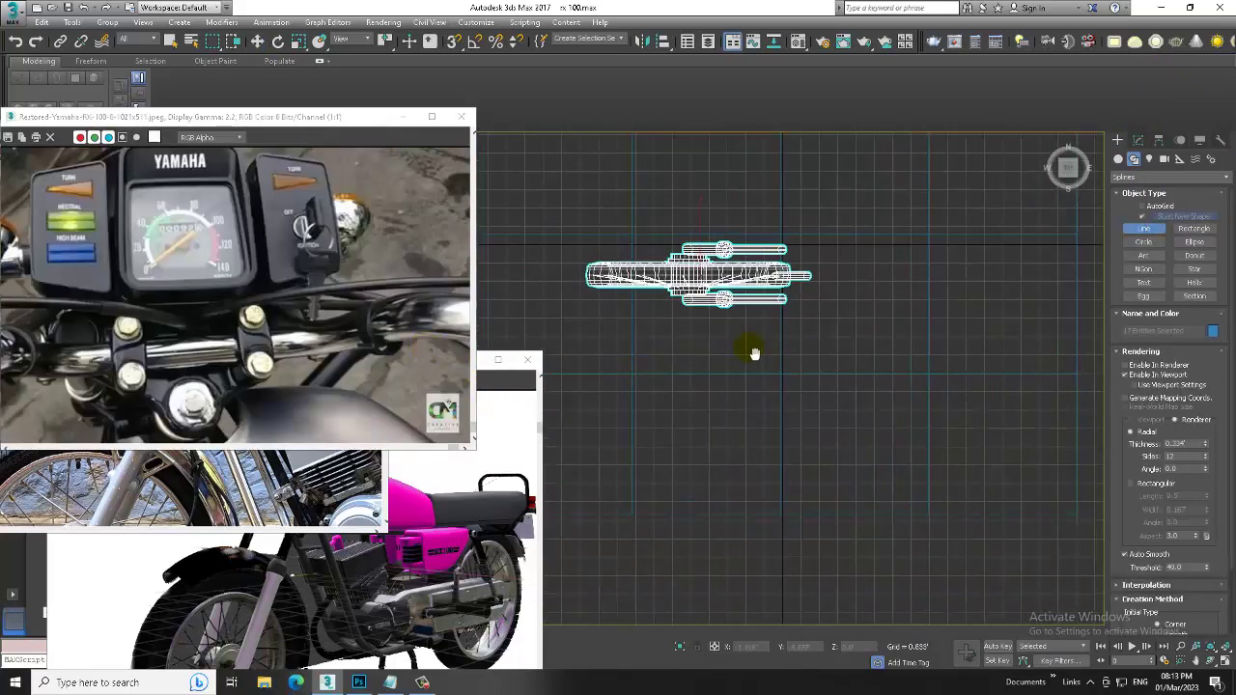
pyautogui.click(660, 372)
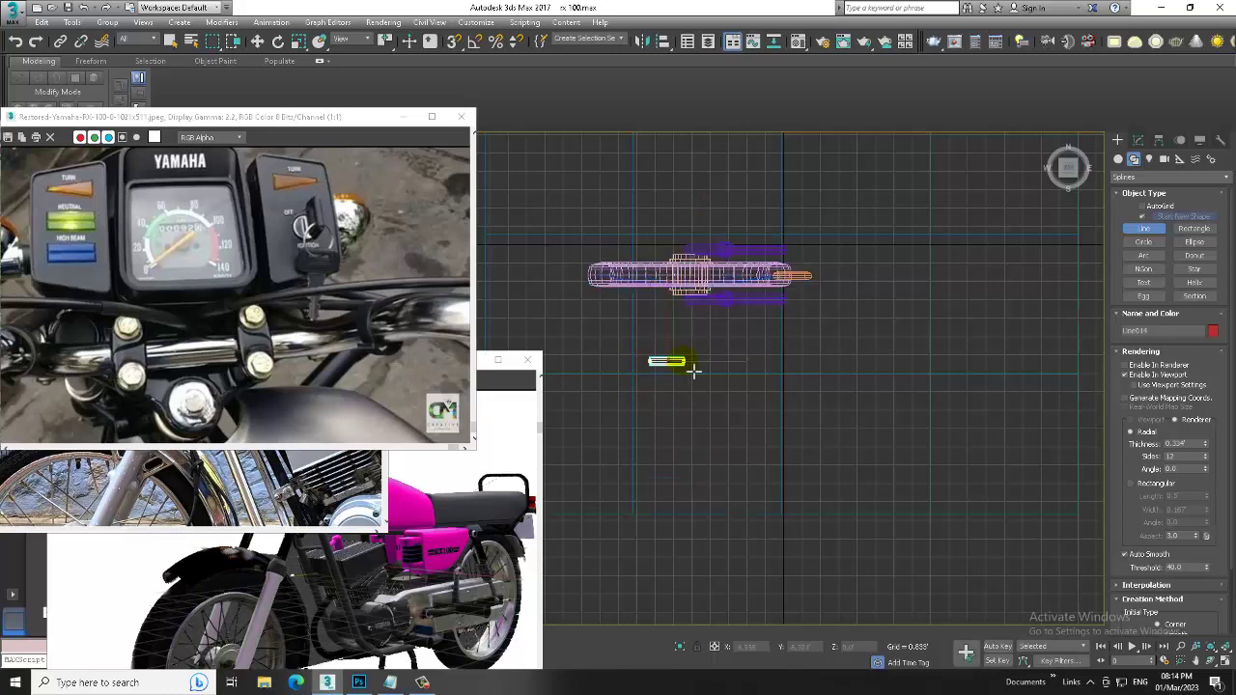
pyautogui.rightClick(682, 370)
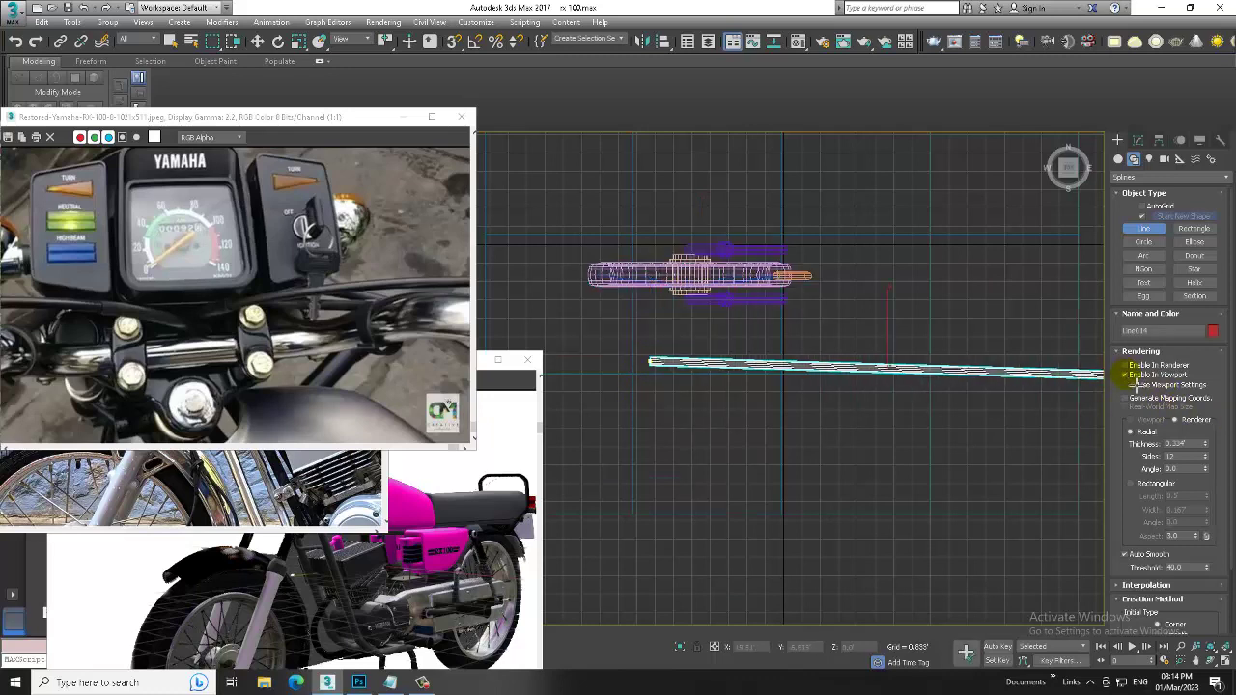
pyautogui.click(691, 391)
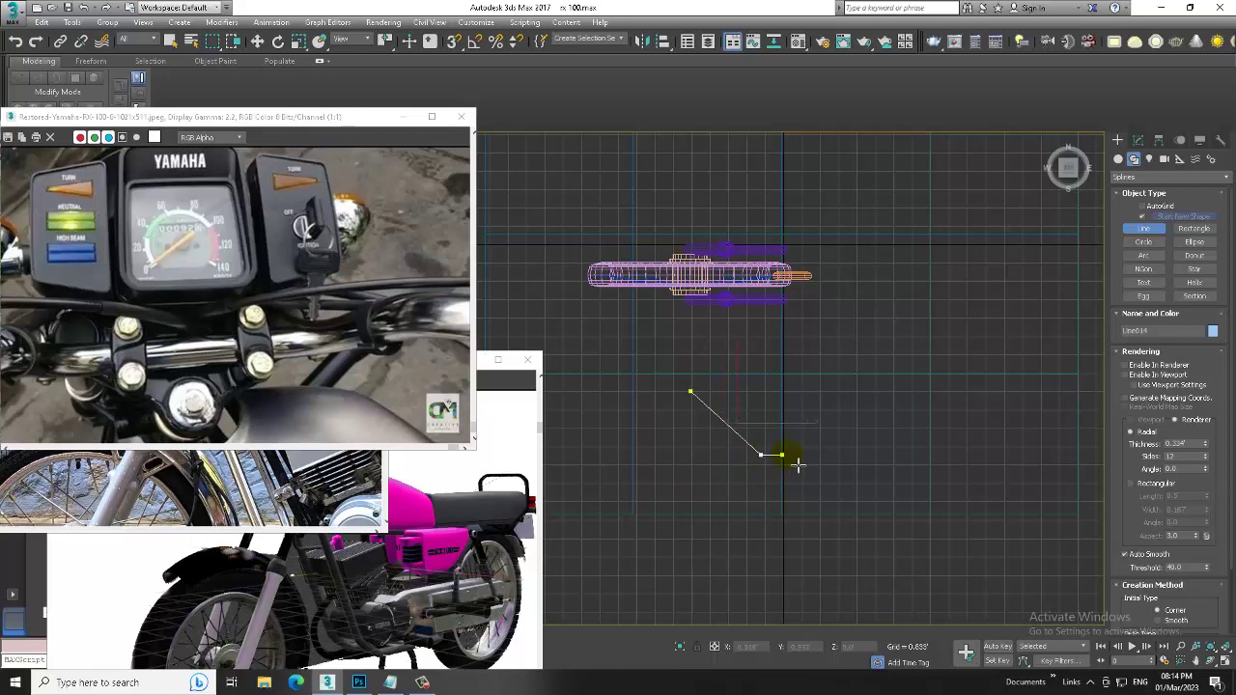
# Add Line014's far corner and close the spline back at its first point.
pyautogui.click(857, 393)
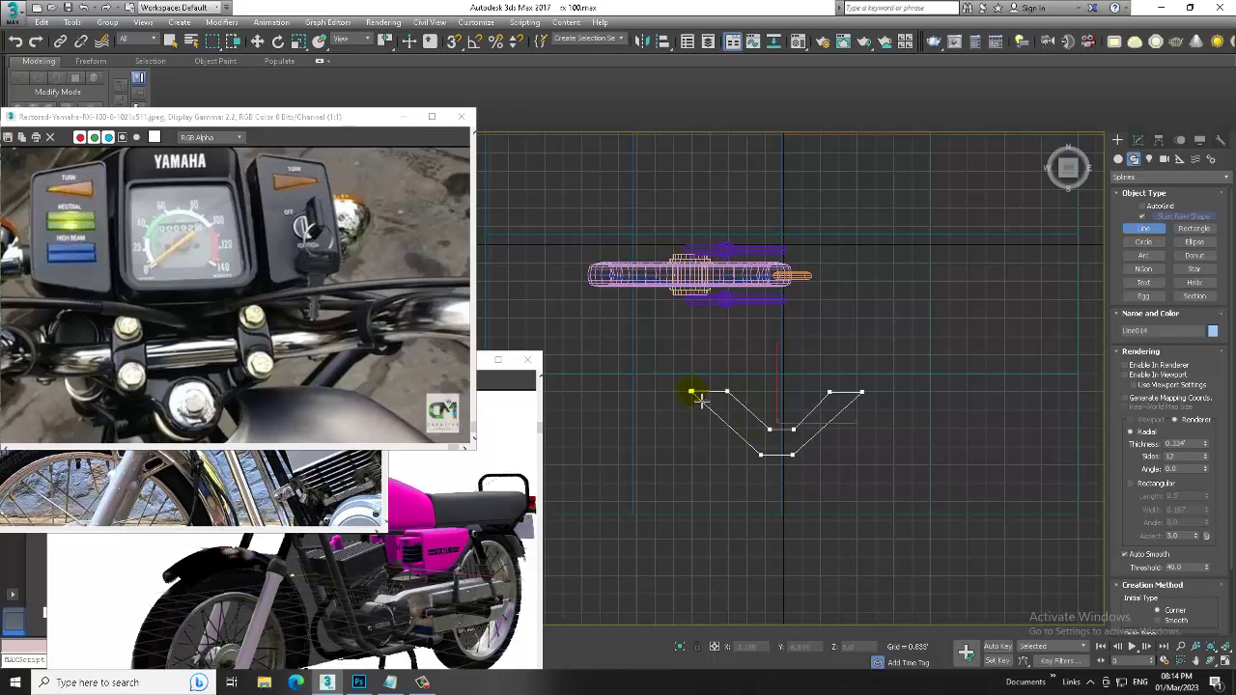
pyautogui.click(690, 393)
pyautogui.click(601, 380)
# Select and adjust Line014's inner corner vertices, then return to the Line level.
pyautogui.press('w')
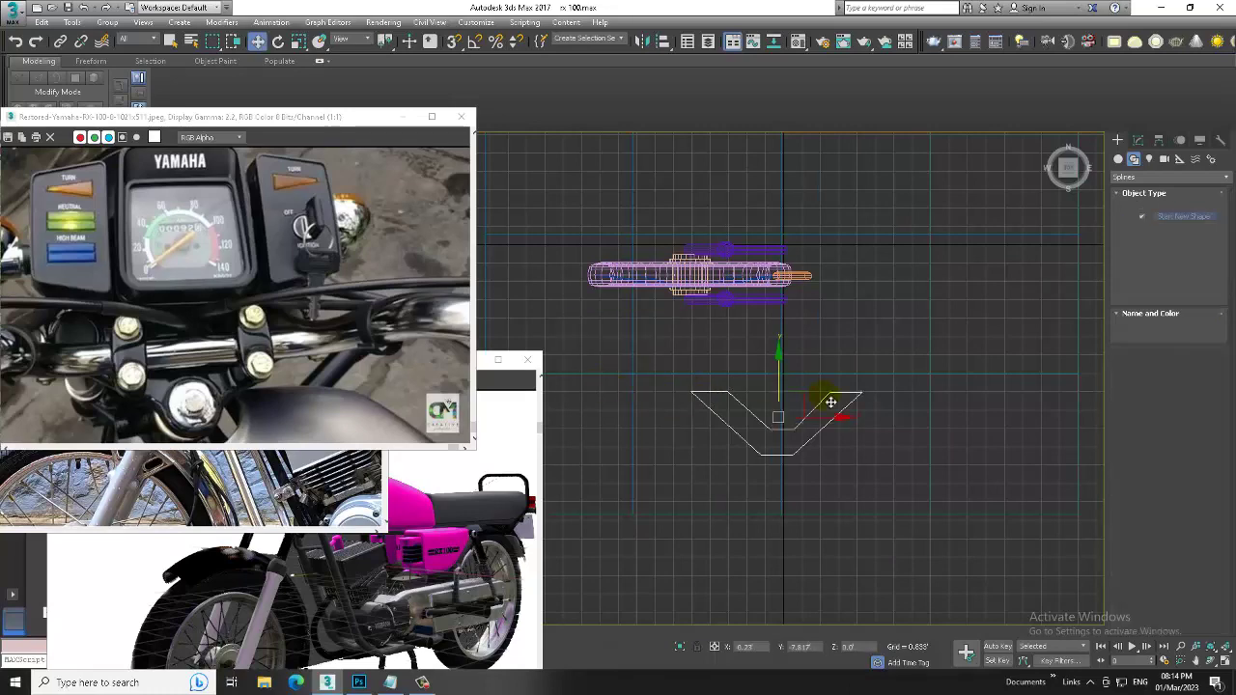
pyautogui.scroll(3, 758, 428)
pyautogui.press('1')
pyautogui.click(728, 461)
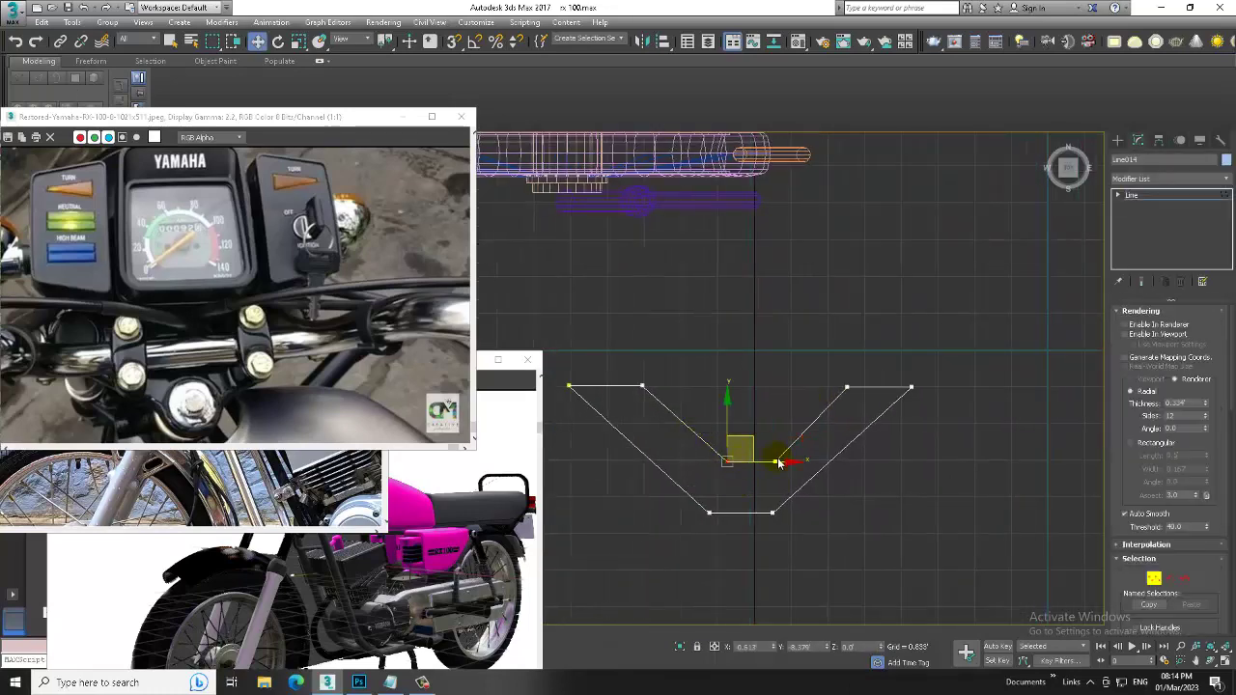
pyautogui.click(774, 463)
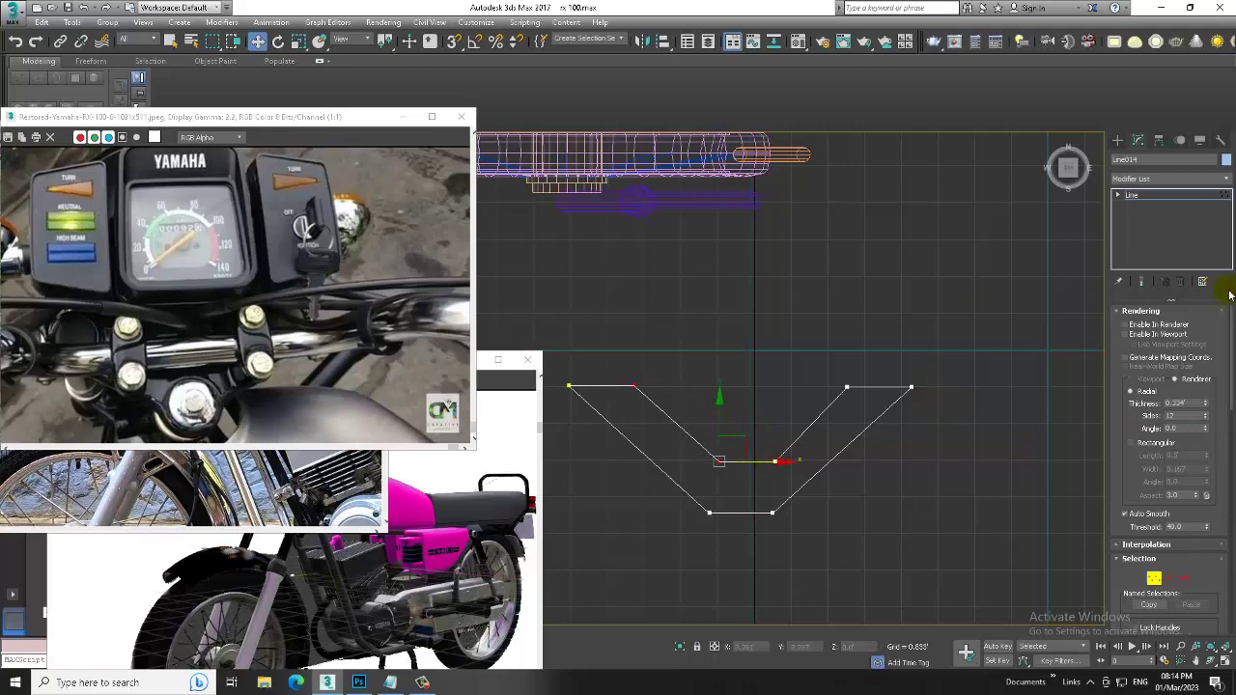
pyautogui.click(1170, 197)
pyautogui.scroll(3, 767, 455)
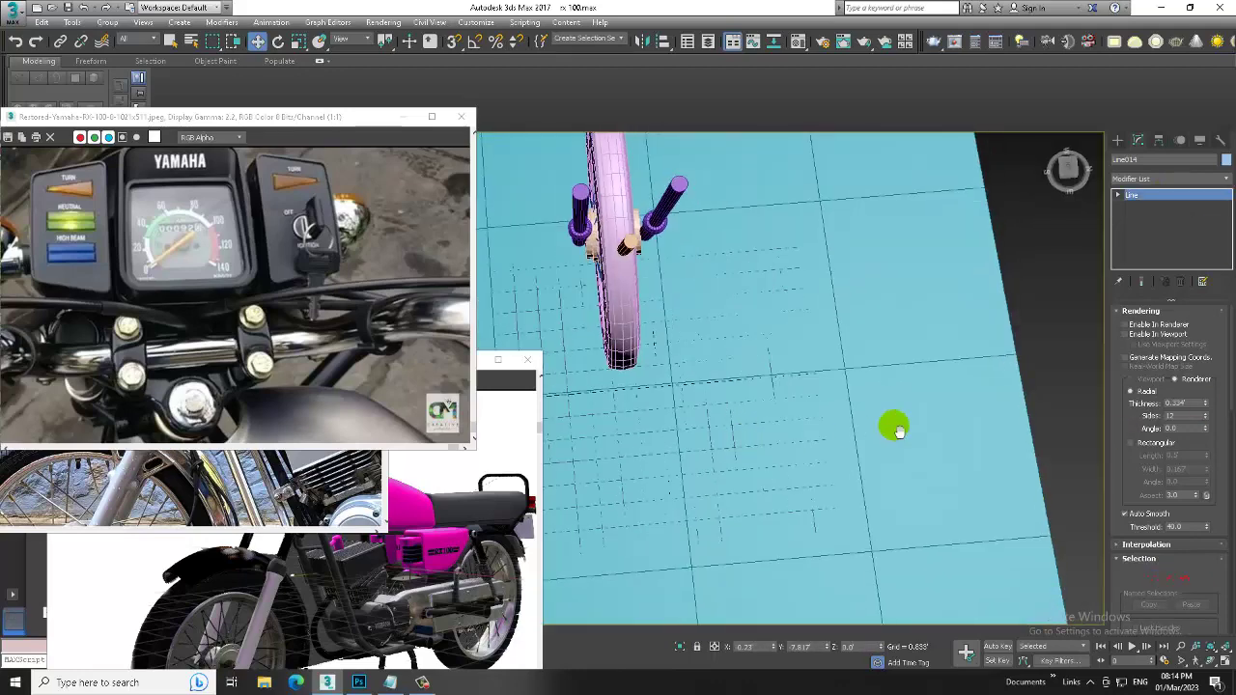
# Rotate Line014 about 104° and move it up onto the top of the fork.
pyautogui.moveTo(767, 455)
pyautogui.keyDown('alt'); pyautogui.mouseDown(button='middle')
pyautogui.moveTo(773, 422)
pyautogui.moveTo(629, 447)
pyautogui.mouseUp(button='middle'); pyautogui.keyUp('alt')
pyautogui.press('e')
pyautogui.moveTo(618, 434)
pyautogui.mouseDown()
pyautogui.moveTo(744, 375)
pyautogui.moveTo(712, 399)
pyautogui.mouseUp()
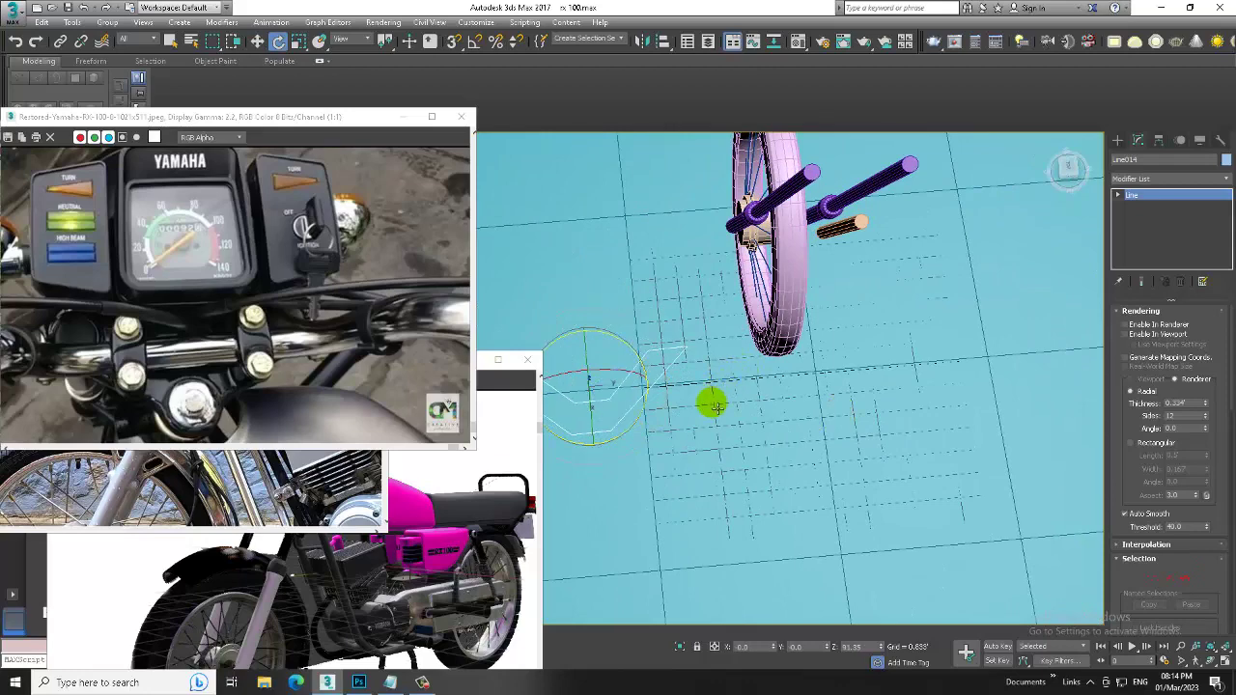
pyautogui.moveTo(712, 399)
pyautogui.keyDown('alt'); pyautogui.mouseDown(button='middle')
pyautogui.moveTo(801, 354)
pyautogui.moveTo(885, 353)
pyautogui.moveTo(747, 360)
pyautogui.mouseUp(button='middle'); pyautogui.keyUp('alt')
pyautogui.press('w')
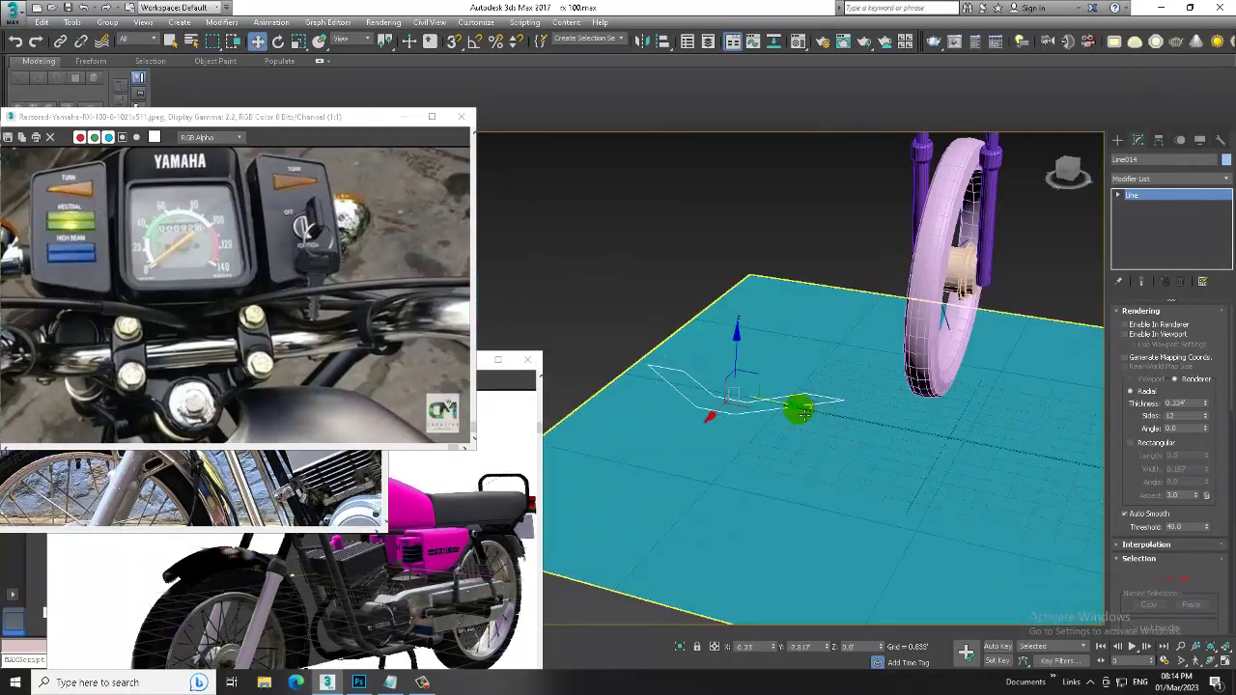
pyautogui.moveTo(798, 409)
pyautogui.mouseDown()
pyautogui.moveTo(966, 394)
pyautogui.moveTo(891, 370)
pyautogui.moveTo(965, 140)
pyautogui.mouseUp()
pyautogui.moveTo(966, 140)
pyautogui.keyDown('alt'); pyautogui.mouseDown(button='middle')
pyautogui.moveTo(908, 319)
pyautogui.moveTo(860, 396)
pyautogui.moveTo(874, 400)
pyautogui.mouseUp(button='middle'); pyautogui.keyUp('alt')
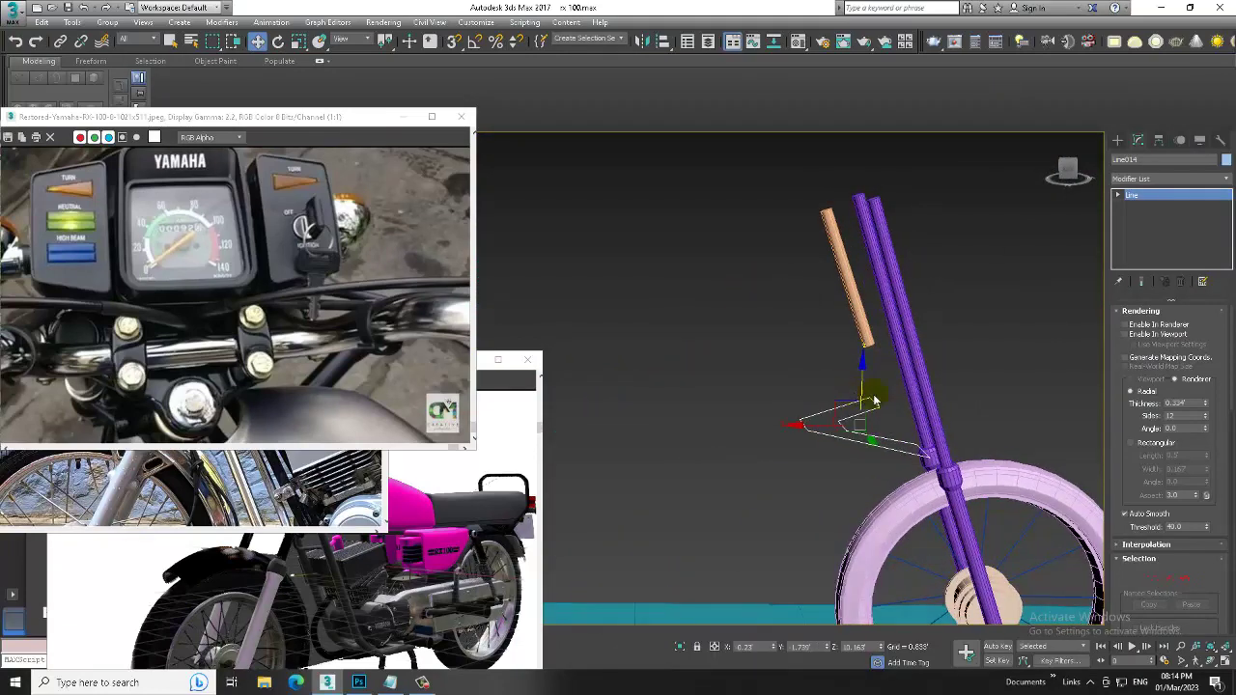
pyautogui.moveTo(870, 384); pyautogui.dragTo(877, 198)
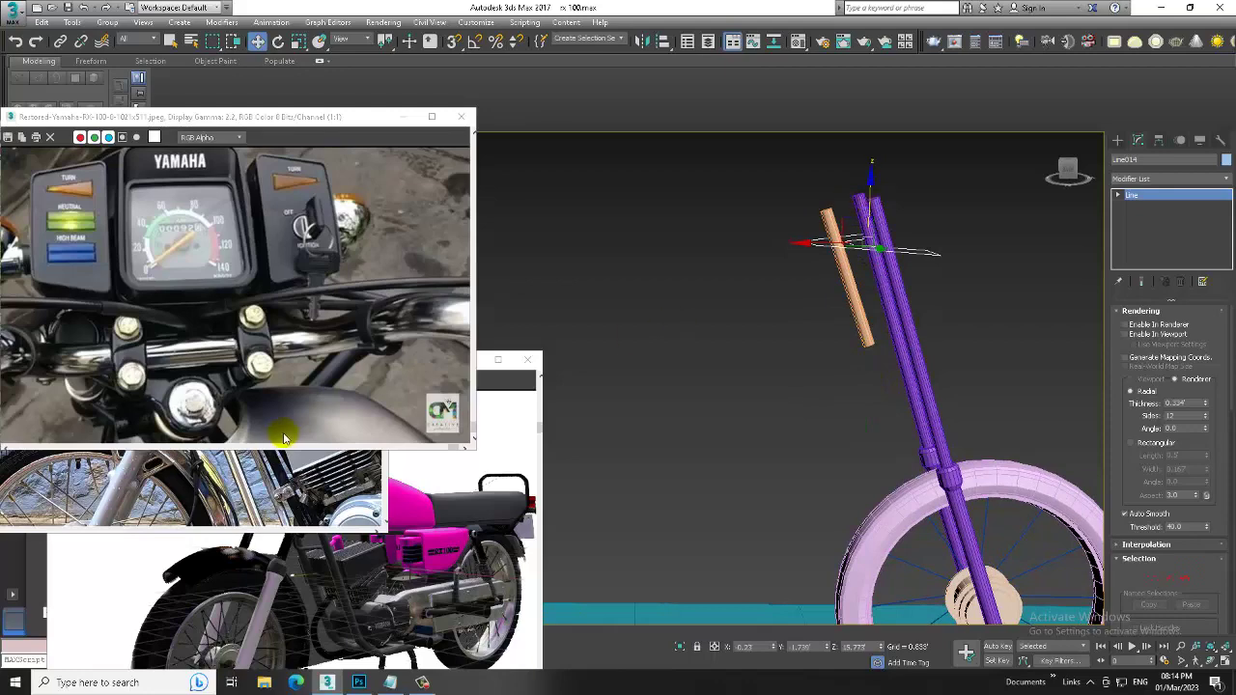
# Bring the side-view motorcycle photo forward and frame the tilted fork in an enlarged view.
pyautogui.click(273, 480)
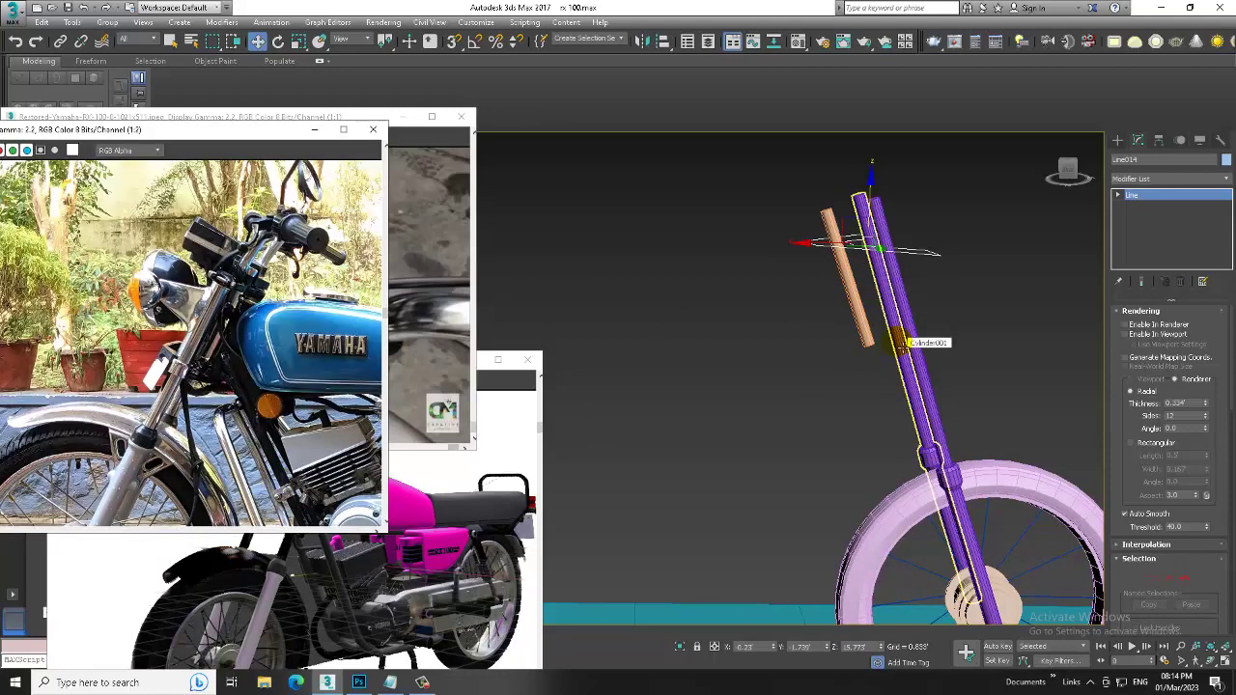
pyautogui.moveTo(786, 318)
pyautogui.keyDown('alt'); pyautogui.mouseDown(button='middle')
pyautogui.moveTo(947, 312)
pyautogui.moveTo(911, 354)
pyautogui.moveTo(877, 282)
pyautogui.moveTo(902, 276)
pyautogui.moveTo(986, 190)
pyautogui.moveTo(800, 328)
pyautogui.mouseUp(button='middle'); pyautogui.keyUp('alt')
pyautogui.press('r')
pyautogui.hotkey('alt', 'w')
pyautogui.hotkey('alt', 'w')
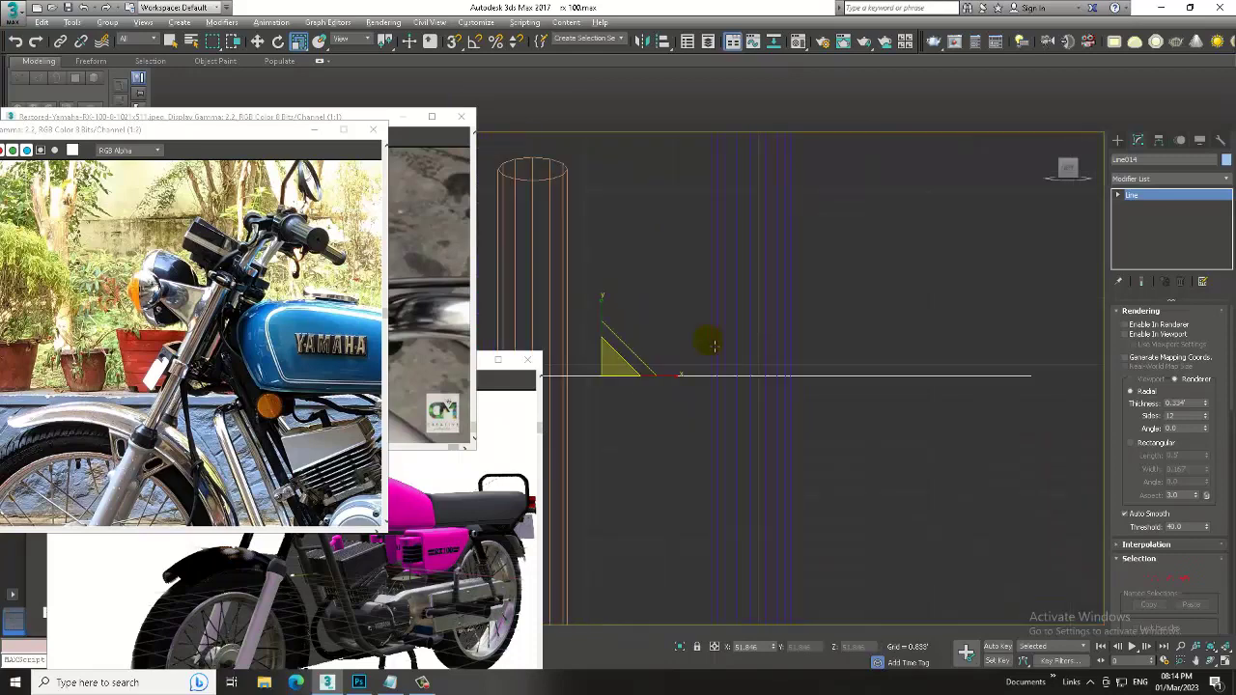
pyautogui.hotkey('alt', 'w')
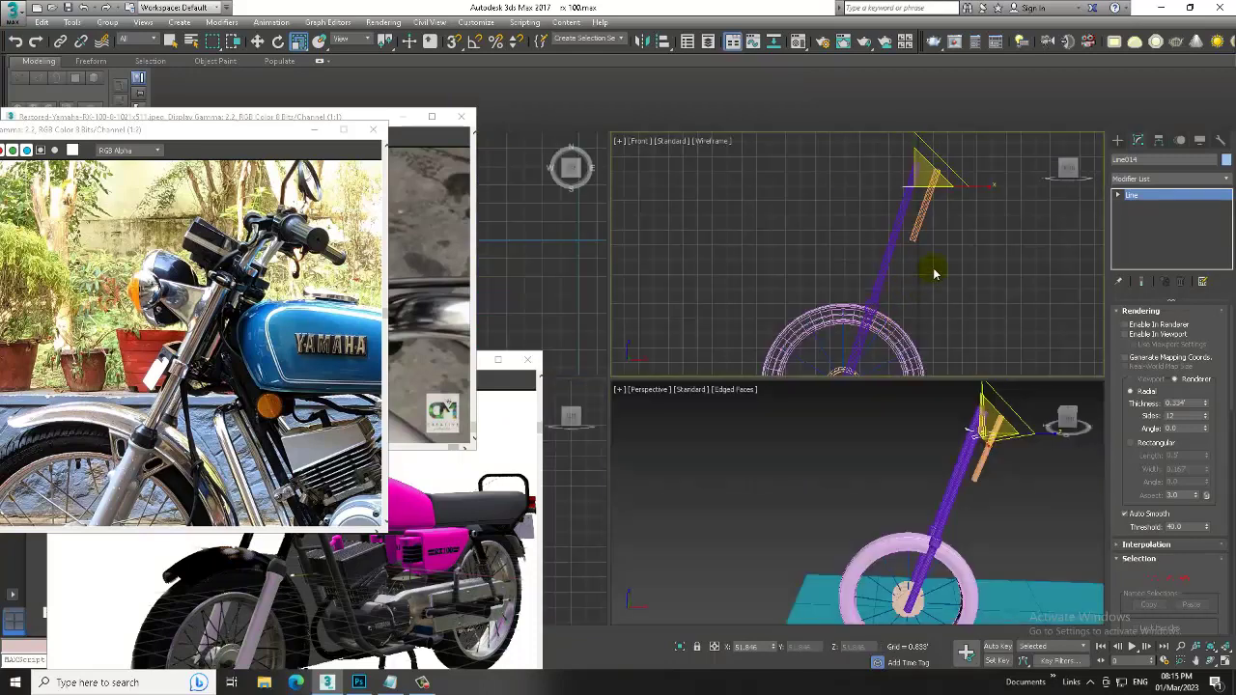
pyautogui.hotkey('alt', 'w')
pyautogui.moveTo(926, 289); pyautogui.dragTo(909, 290, button='middle')
pyautogui.scroll(2, 841, 309)
# Tilt Line014 about -13.86° in the Front view to match the fork angle.
pyautogui.press('e')
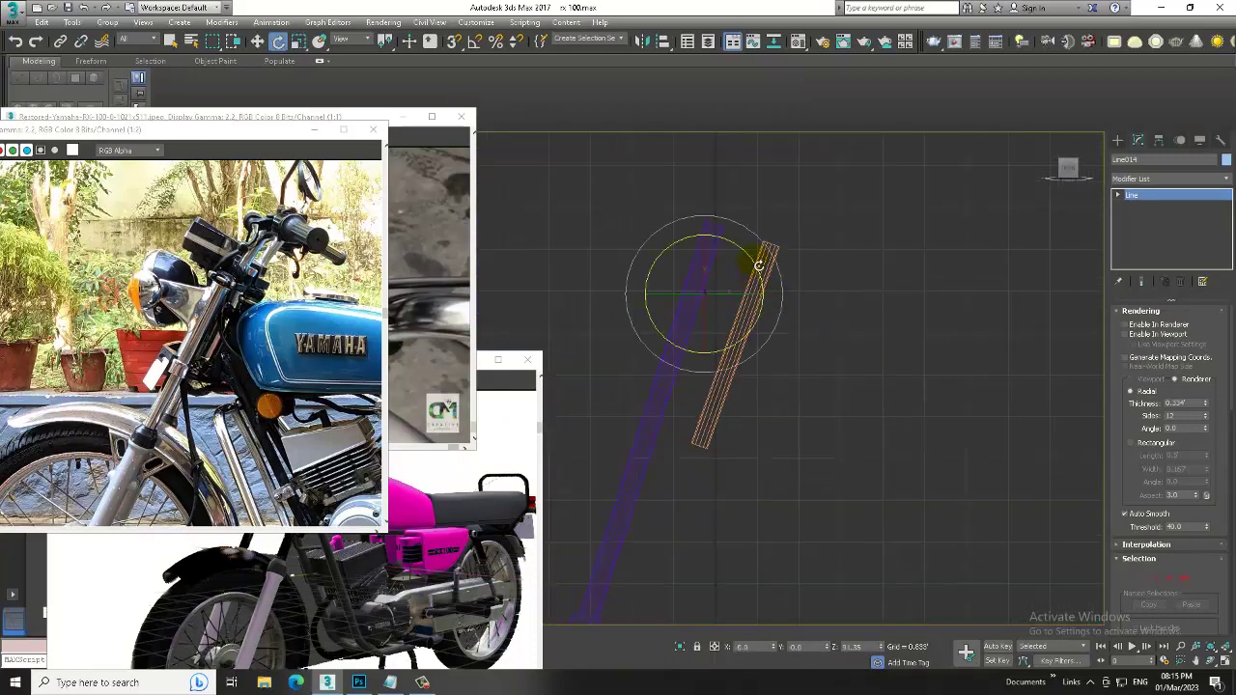
pyautogui.moveTo(760, 266); pyautogui.dragTo(764, 284)
pyautogui.scroll(2, 764, 284)
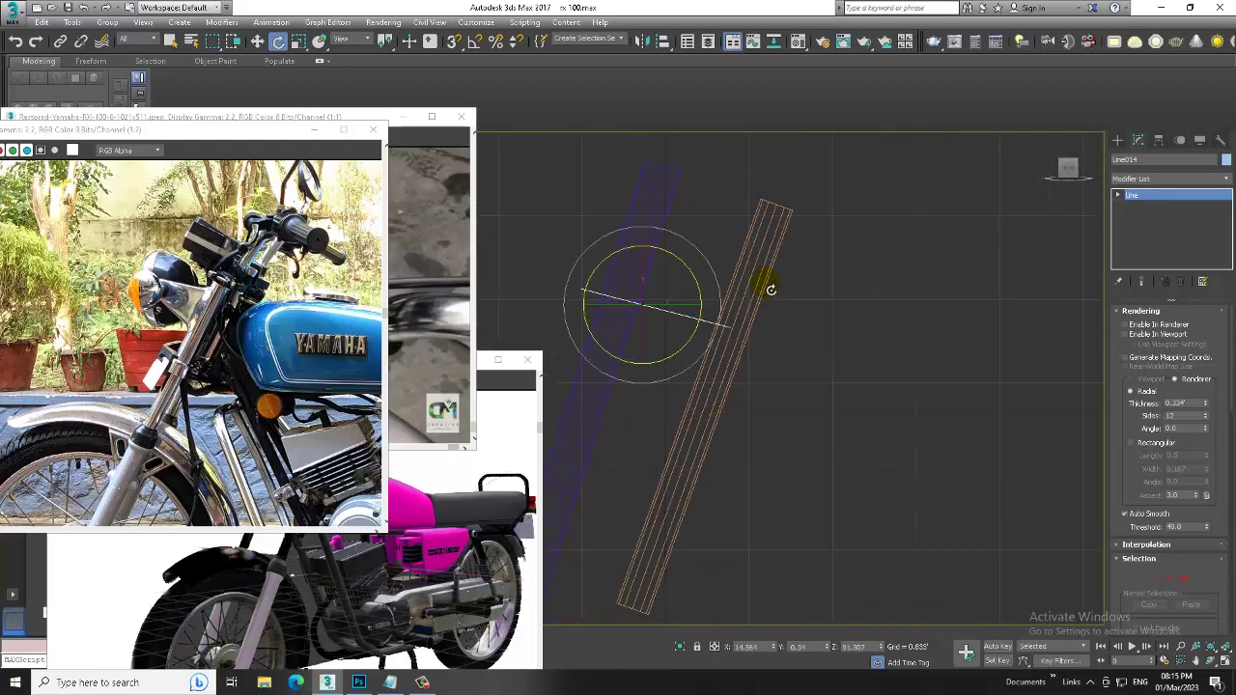
pyautogui.press('w')
pyautogui.hotkey('alt', 'w')
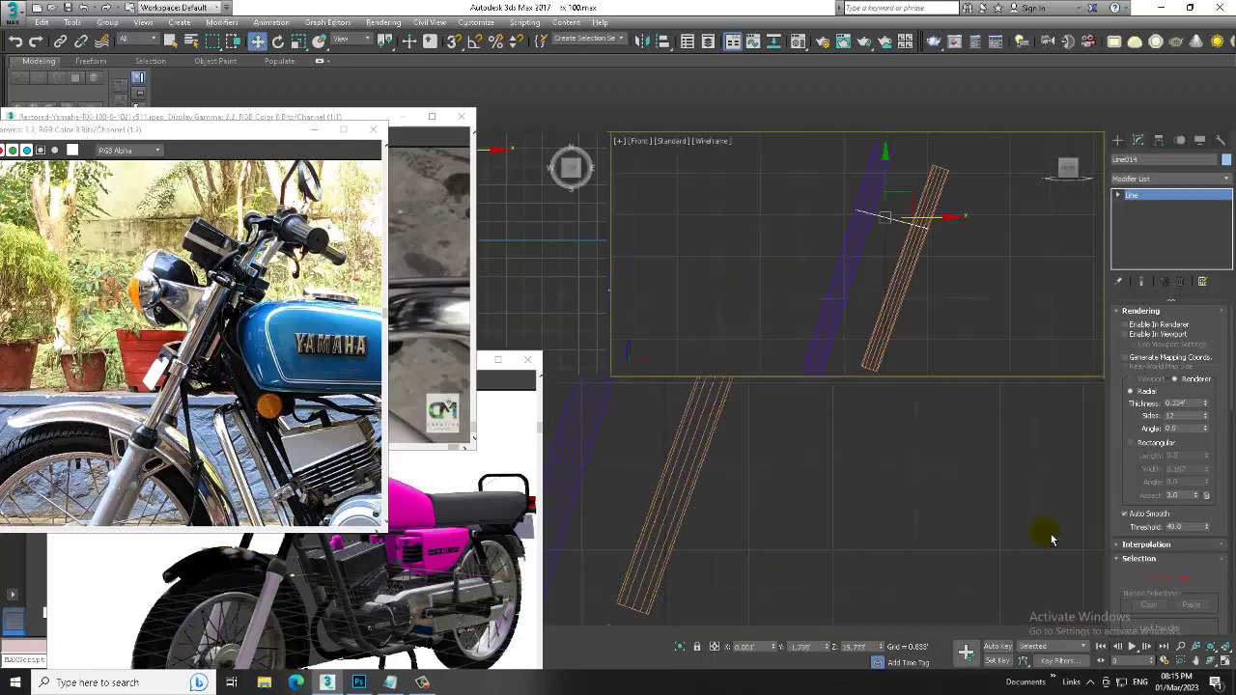
pyautogui.hotkey('alt', 'w')
pyautogui.moveTo(937, 378)
pyautogui.keyDown('alt'); pyautogui.mouseDown(button='middle')
pyautogui.moveTo(801, 442)
pyautogui.moveTo(874, 357)
pyautogui.mouseUp(button='middle'); pyautogui.keyUp('alt')
# Move a selected corner vertex of the outline along X to bridge the fork tube and rod.
pyautogui.keyDown('alt'); pyautogui.moveTo(800, 367); pyautogui.dragTo(638, 330, button='middle'); pyautogui.keyUp('alt')
pyautogui.press('1')
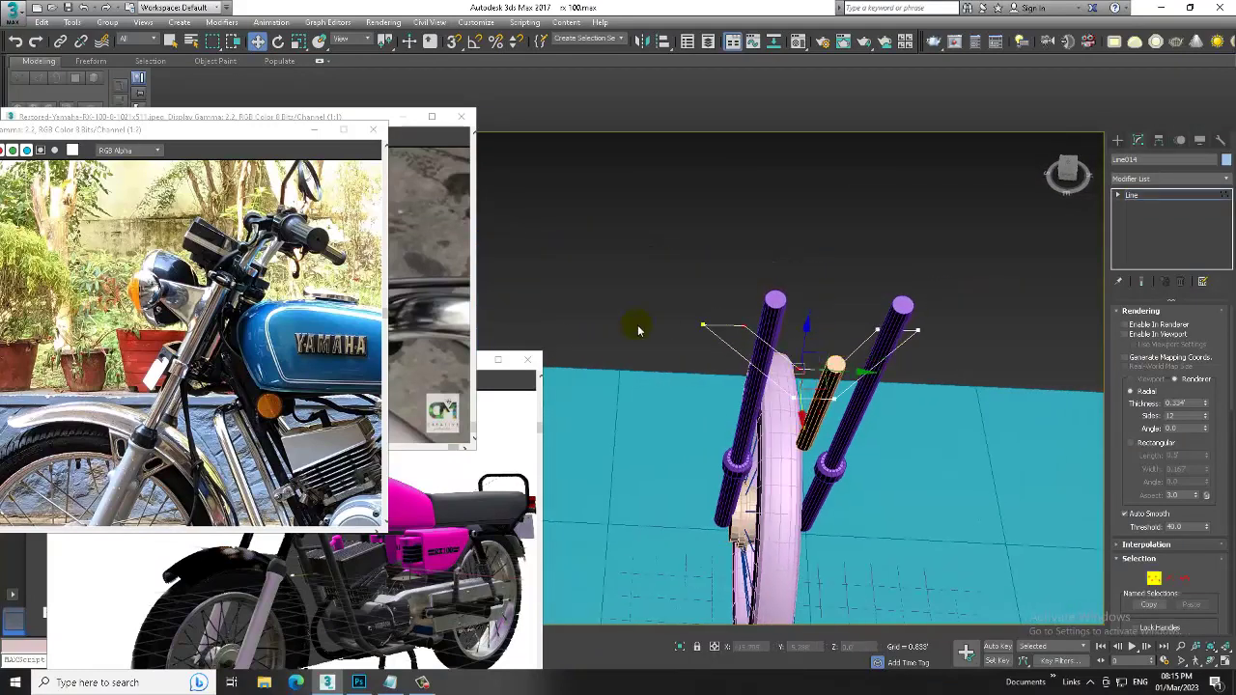
pyautogui.moveTo(759, 345); pyautogui.dragTo(771, 328)
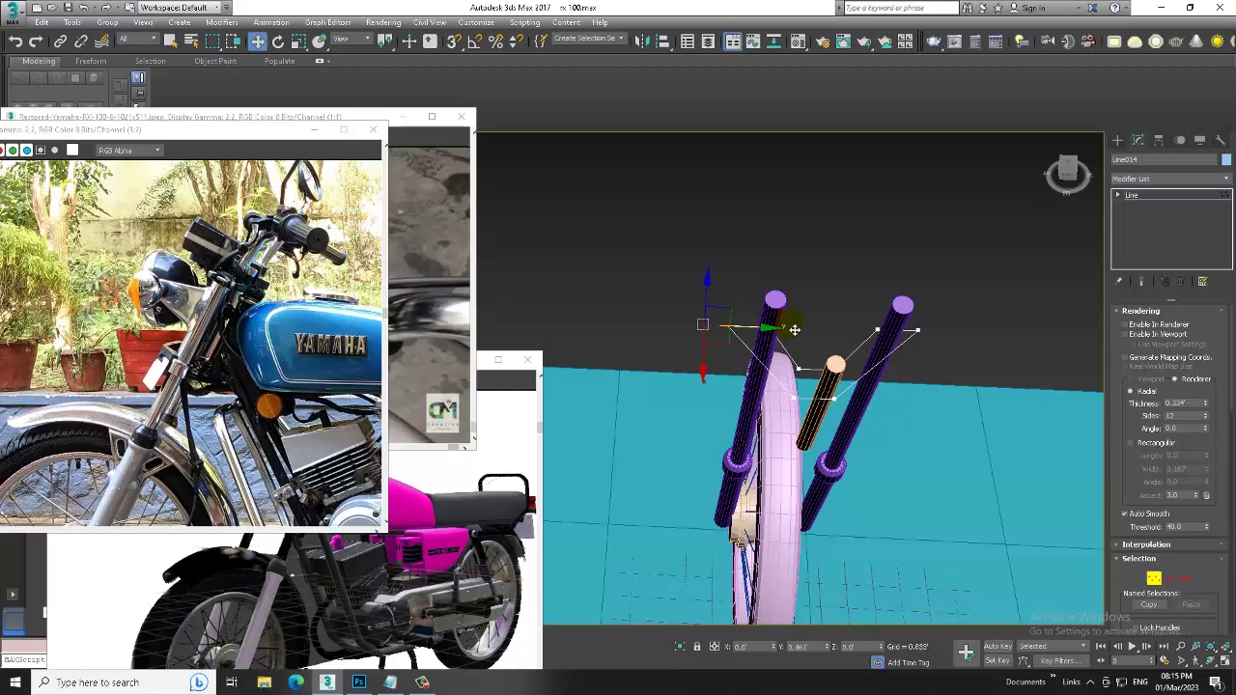
pyautogui.moveTo(803, 330)
pyautogui.keyDown('alt'); pyautogui.mouseDown(button='middle')
pyautogui.moveTo(837, 358)
pyautogui.moveTo(826, 409)
pyautogui.mouseUp(button='middle'); pyautogui.keyUp('alt')
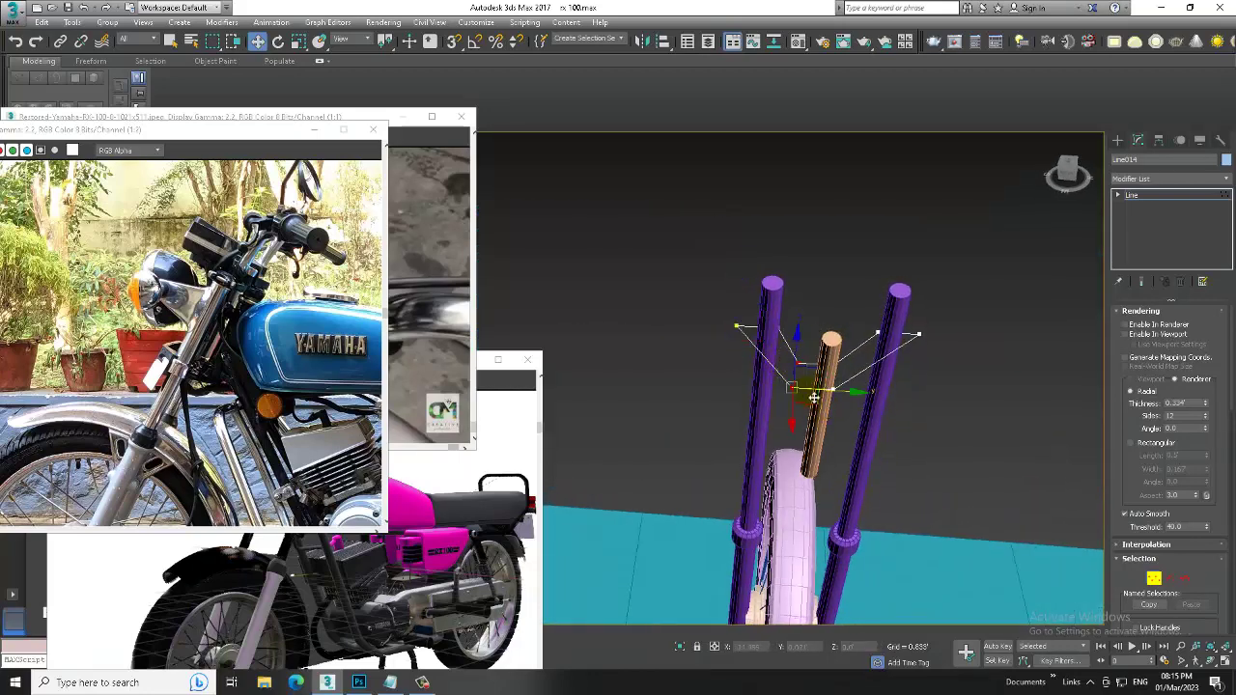
pyautogui.moveTo(847, 397)
pyautogui.keyDown('alt'); pyautogui.mouseDown(button='middle')
pyautogui.moveTo(771, 425)
pyautogui.moveTo(827, 437)
pyautogui.mouseUp(button='middle'); pyautogui.keyUp('alt')
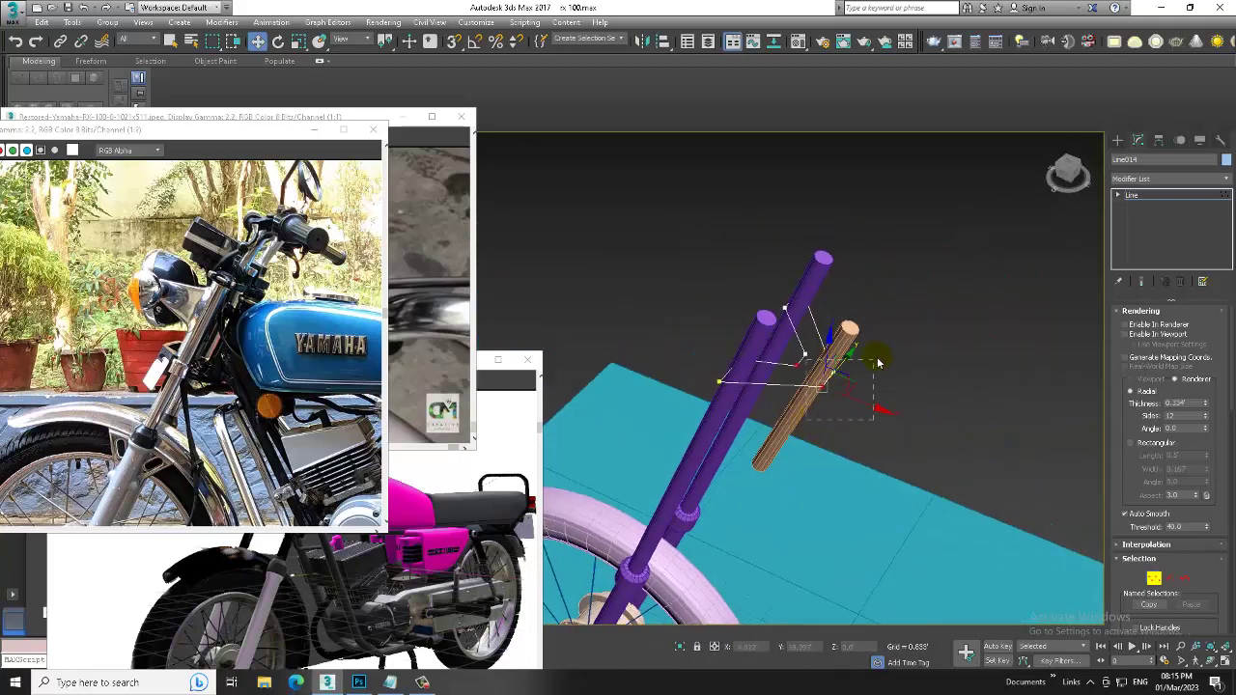
pyautogui.moveTo(877, 363)
pyautogui.keyDown('alt'); pyautogui.mouseDown(button='middle')
pyautogui.moveTo(927, 413)
pyautogui.moveTo(842, 380)
pyautogui.mouseUp(button='middle'); pyautogui.keyUp('alt')
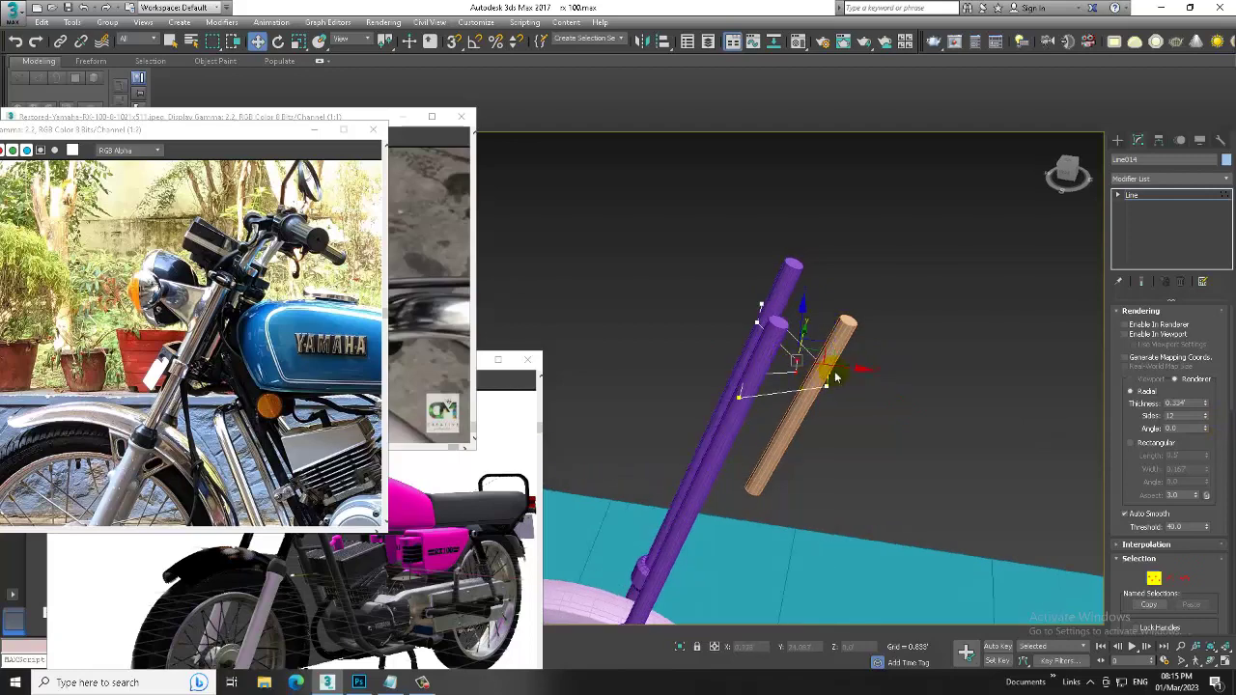
pyautogui.moveTo(837, 379); pyautogui.dragTo(897, 381)
pyautogui.moveTo(896, 381)
pyautogui.keyDown('alt'); pyautogui.mouseDown(button='middle')
pyautogui.moveTo(910, 349)
pyautogui.moveTo(824, 429)
pyautogui.mouseUp(button='middle'); pyautogui.keyUp('alt')
pyautogui.moveTo(759, 419); pyautogui.dragTo(863, 380)
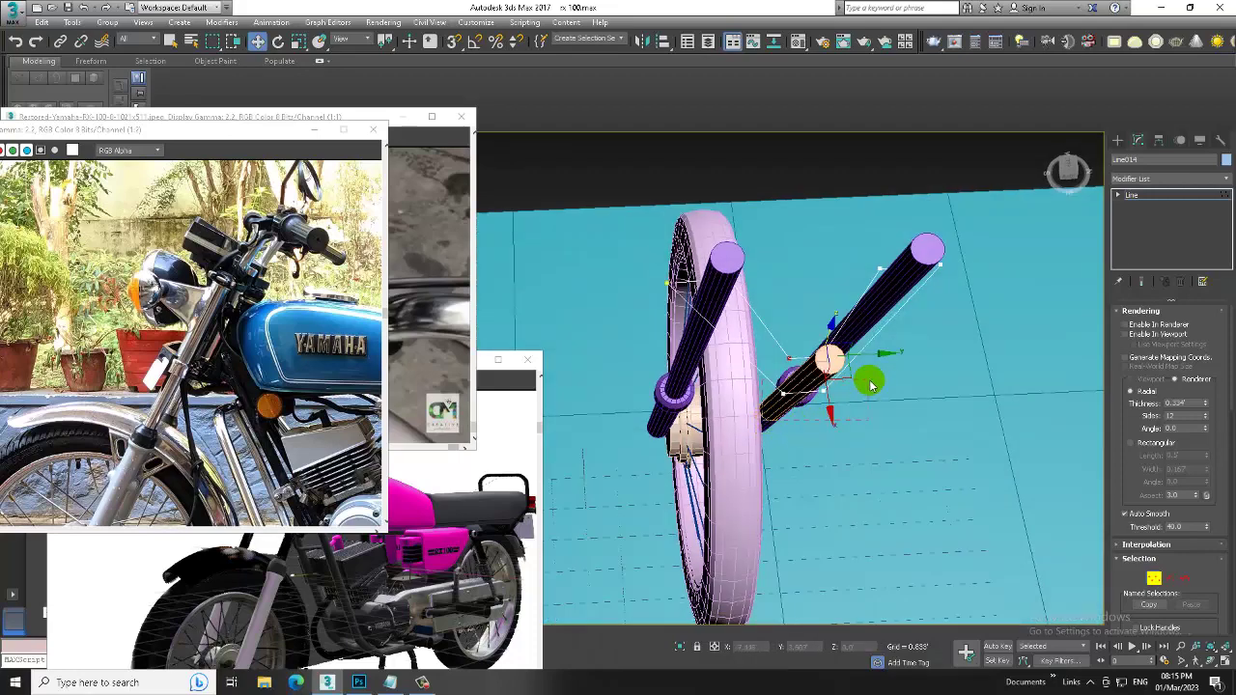
pyautogui.moveTo(1131, 513); pyautogui.dragTo(1148, 319)
pyautogui.scroll(-3, 1159, 326)
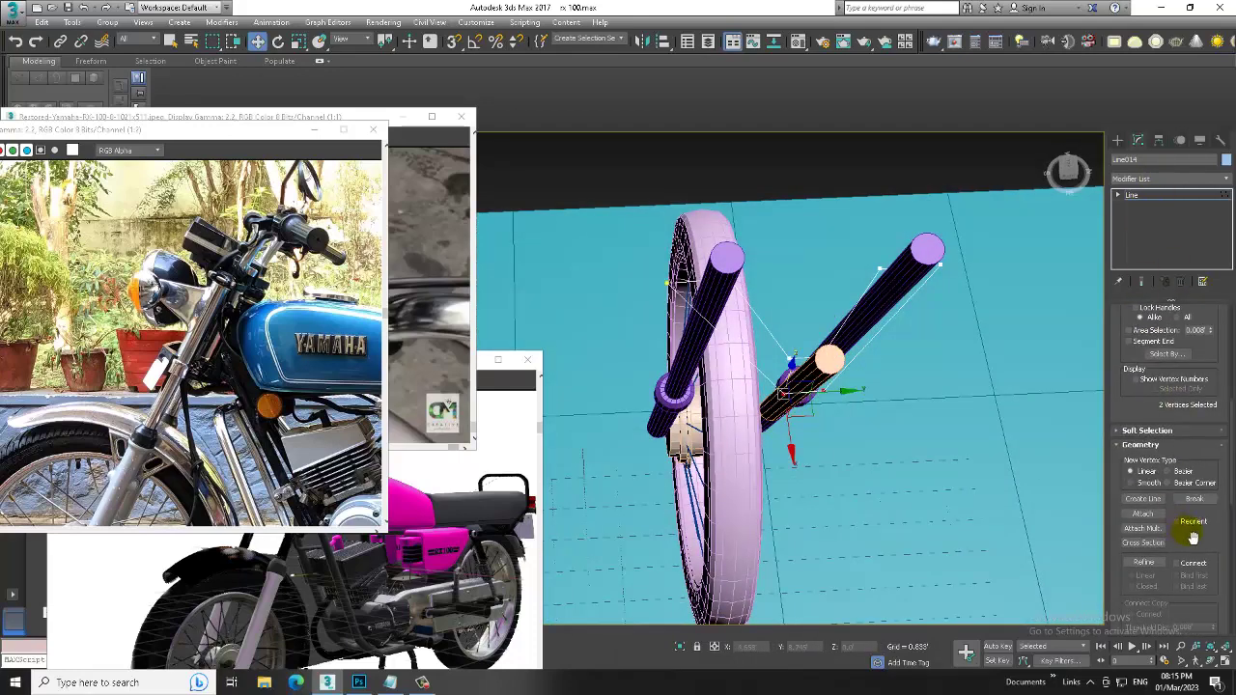
# Fillet two of Line014's corner vertices near the upright rod to round them.
pyautogui.scroll(-5, 1195, 536)
pyautogui.click(1149, 547)
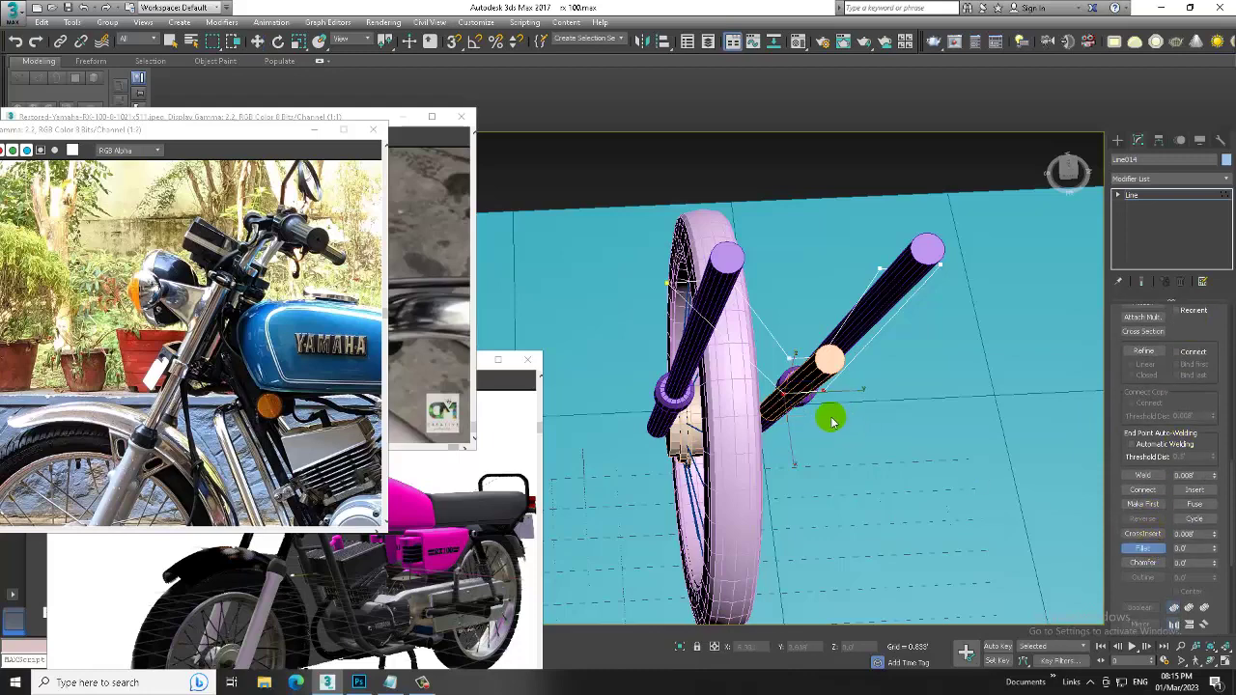
pyautogui.moveTo(829, 401); pyautogui.dragTo(829, 385)
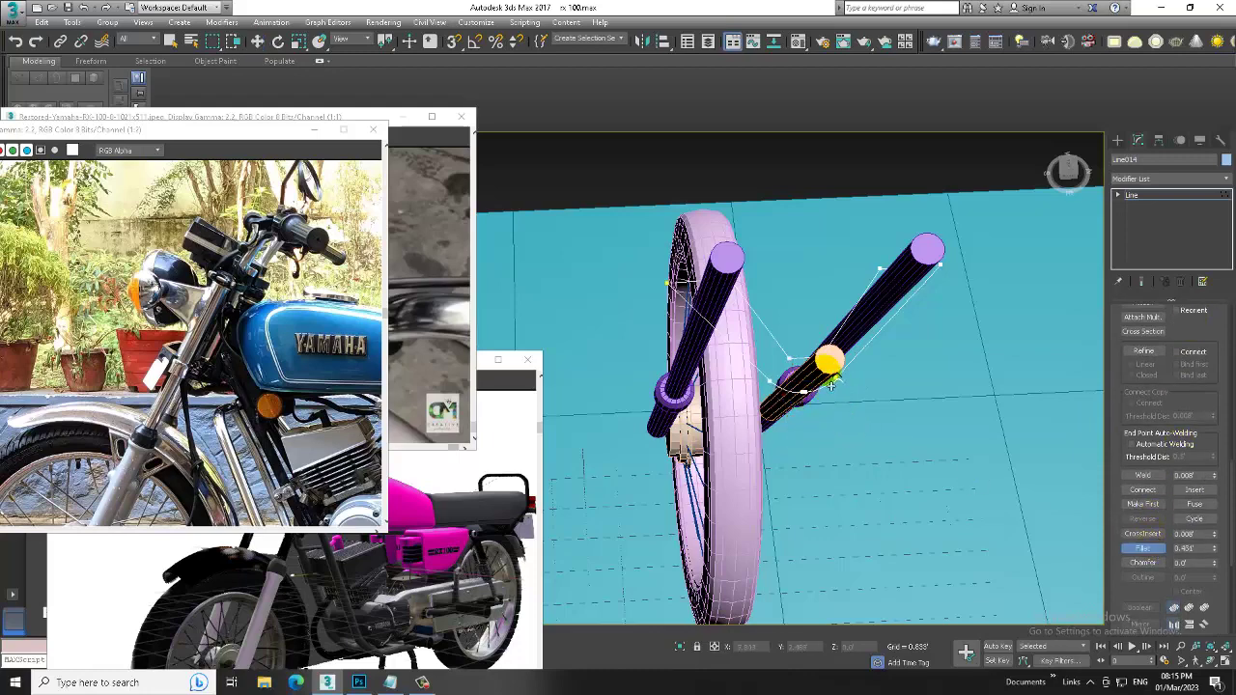
pyautogui.click(827, 358)
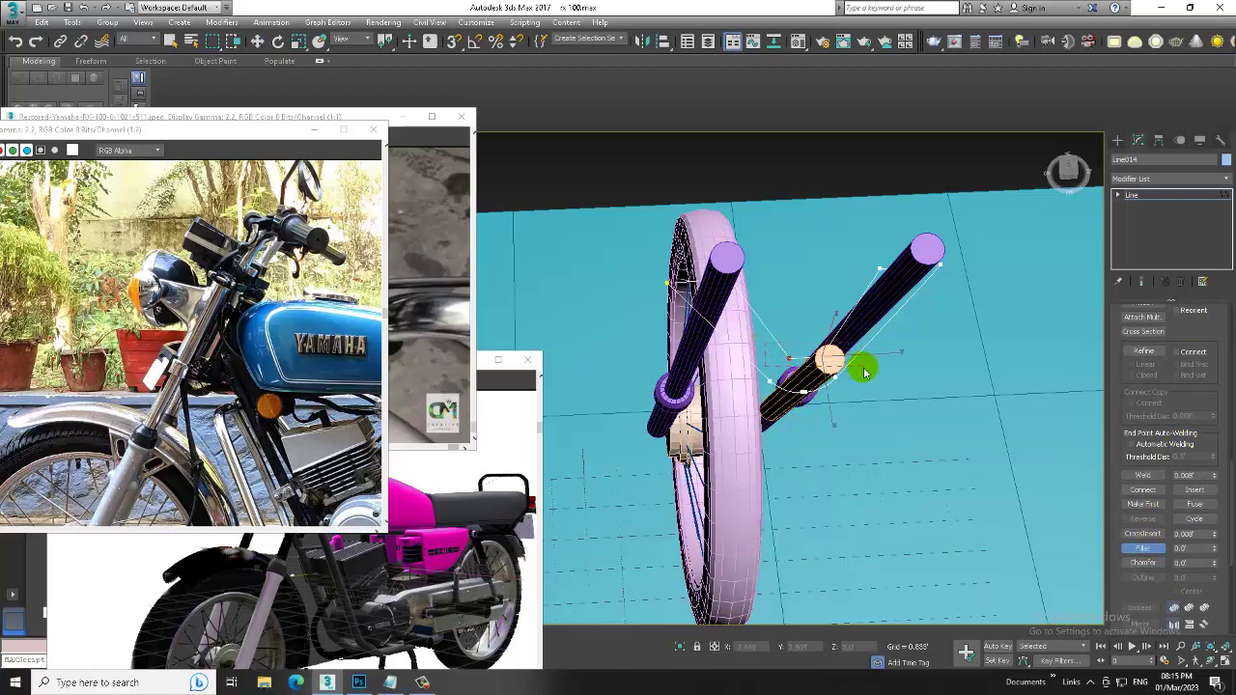
pyautogui.moveTo(789, 359); pyautogui.dragTo(787, 355)
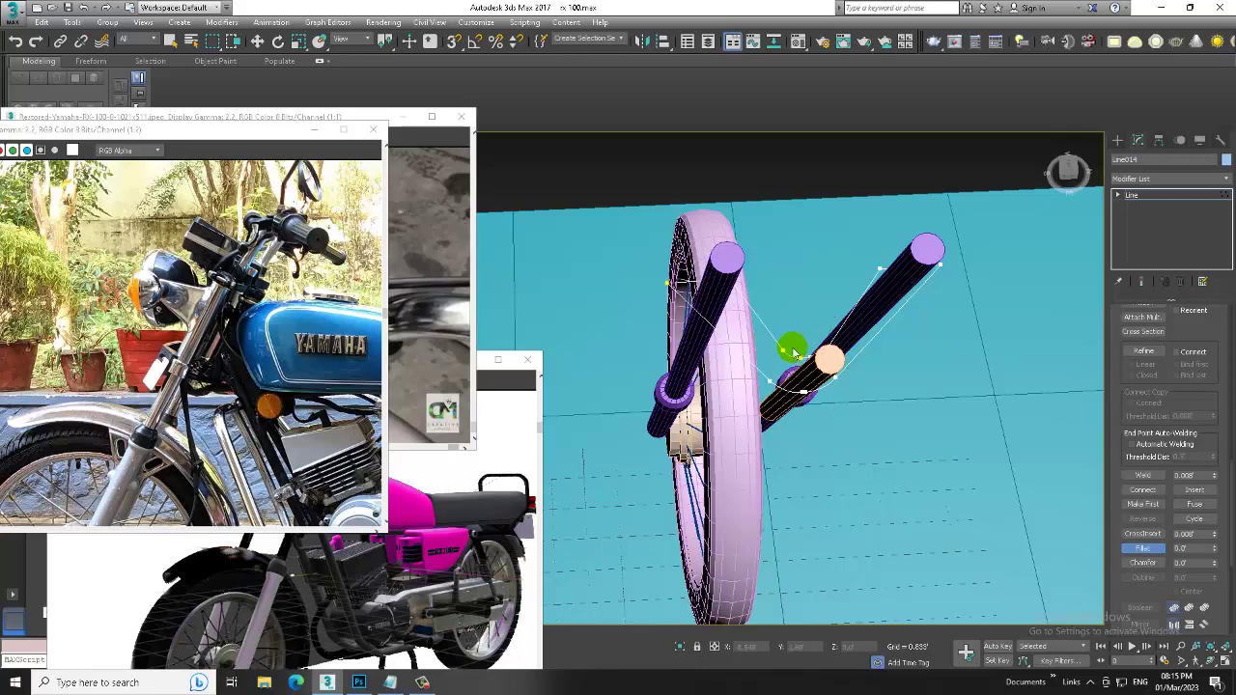
pyautogui.click(438, 315)
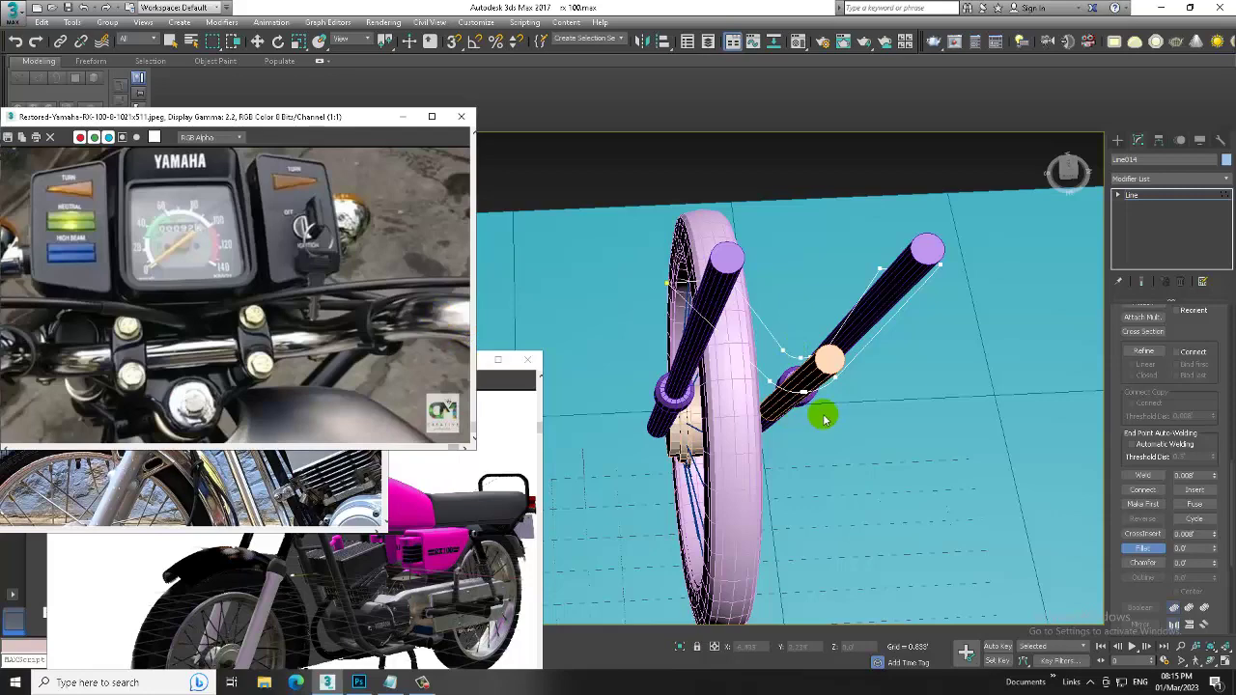
pyautogui.keyDown('alt'); pyautogui.moveTo(908, 384); pyautogui.dragTo(872, 309, button='middle'); pyautogui.keyUp('alt')
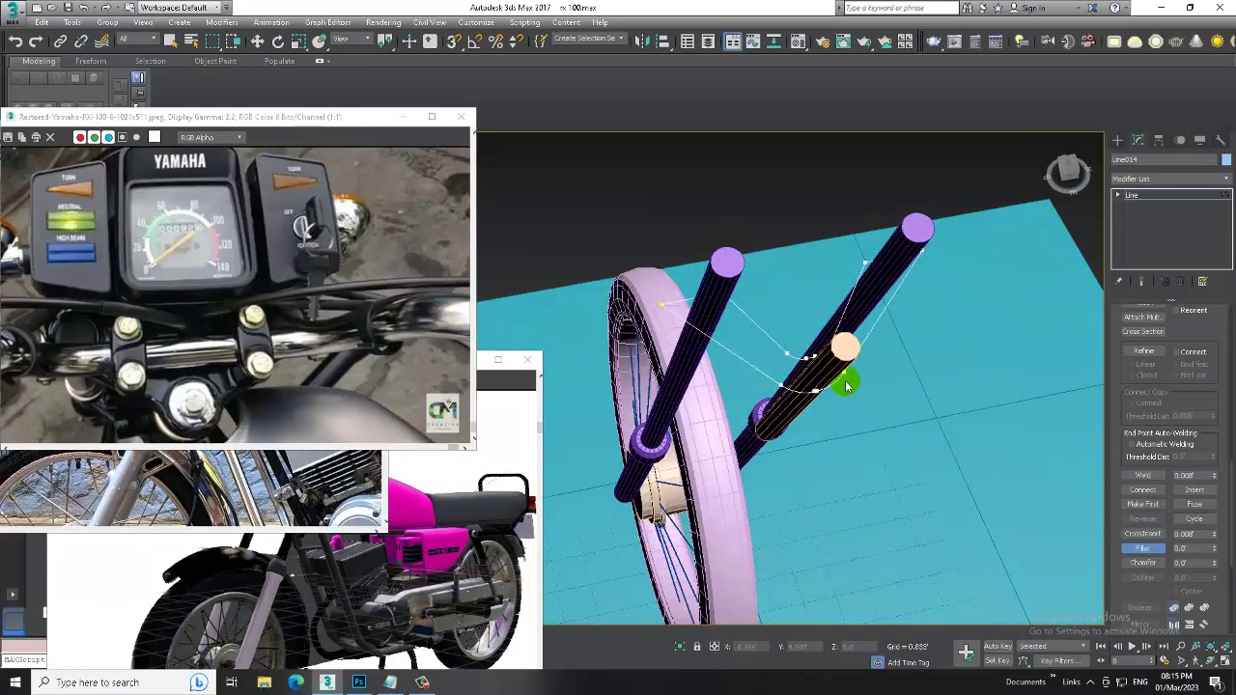
# Add an Extrude modifier to the bracket outline with Amount 0.208.
pyautogui.press('w')
pyautogui.click(1169, 179)
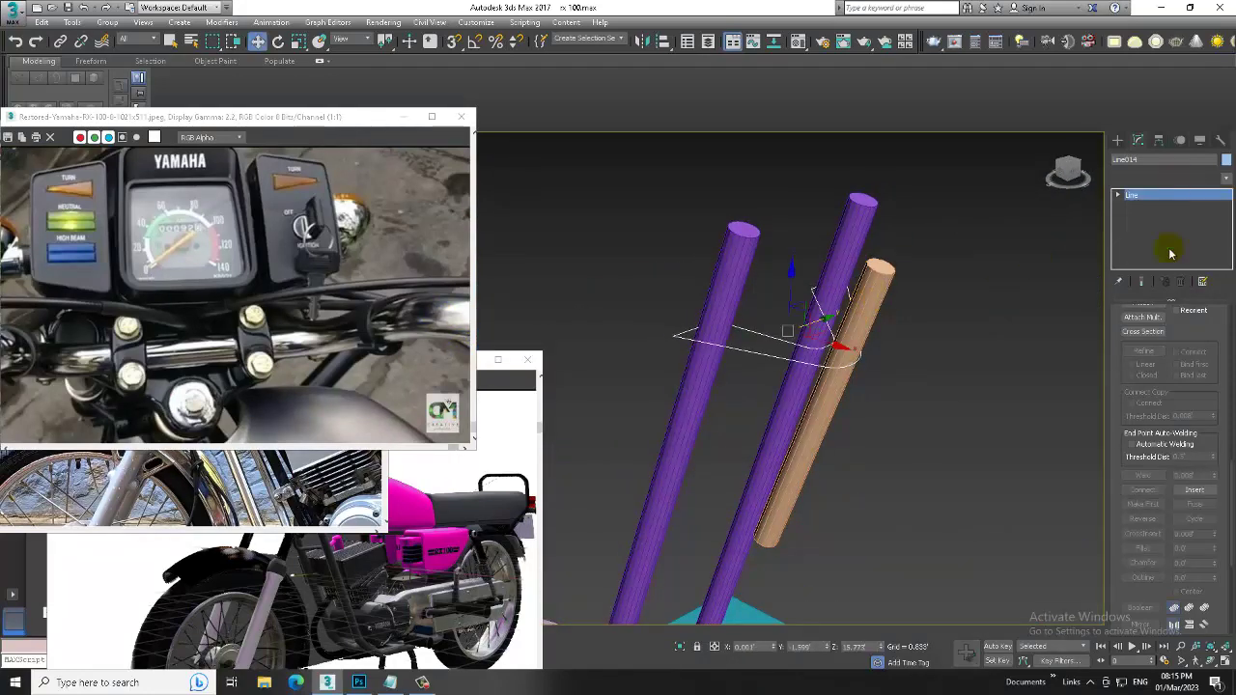
pyautogui.press('e')
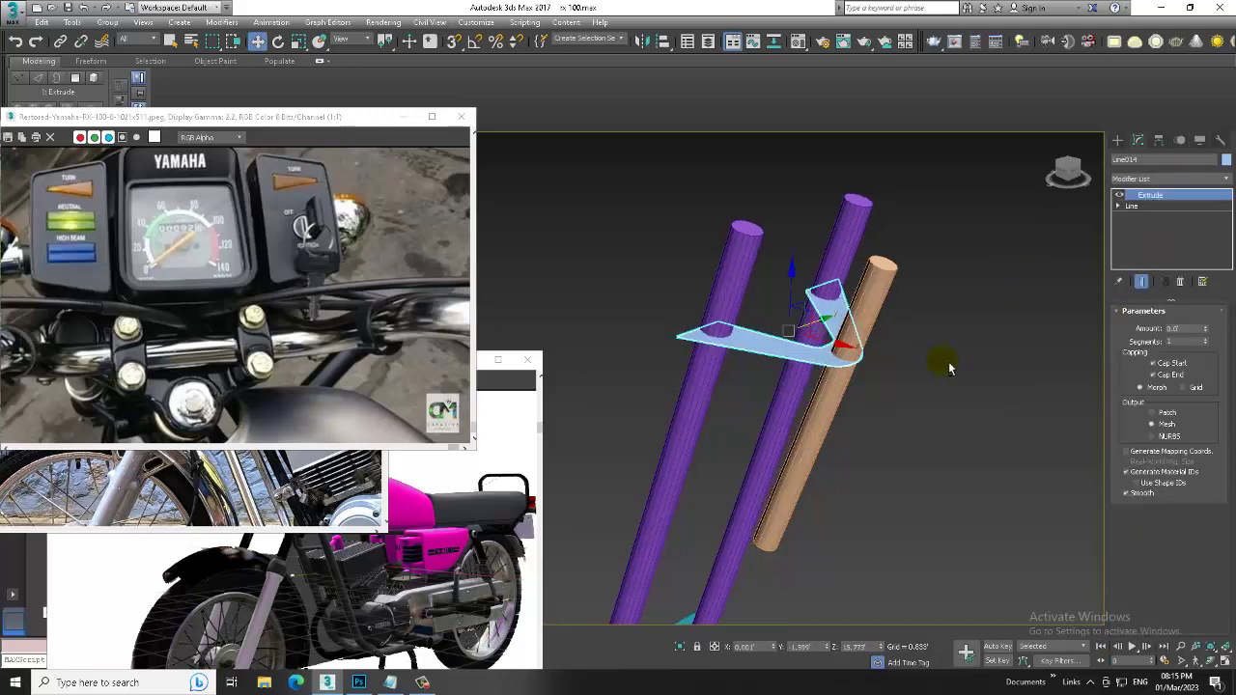
pyautogui.keyDown('alt'); pyautogui.moveTo(946, 358); pyautogui.dragTo(985, 352, button='middle'); pyautogui.keyUp('alt')
pyautogui.moveTo(1204, 332); pyautogui.dragTo(1204, 315)
pyautogui.moveTo(912, 337)
pyautogui.keyDown('alt'); pyautogui.mouseDown(button='middle')
pyautogui.moveTo(812, 363)
pyautogui.moveTo(856, 345)
pyautogui.moveTo(938, 345)
pyautogui.moveTo(831, 350)
pyautogui.mouseUp(button='middle'); pyautogui.keyUp('alt')
# In Front view, move the outline's top and bottom vertices to fit the fork tubes.
pyautogui.hotkey('alt', 'w')
pyautogui.hotkey('alt', 'w')
pyautogui.press('z')
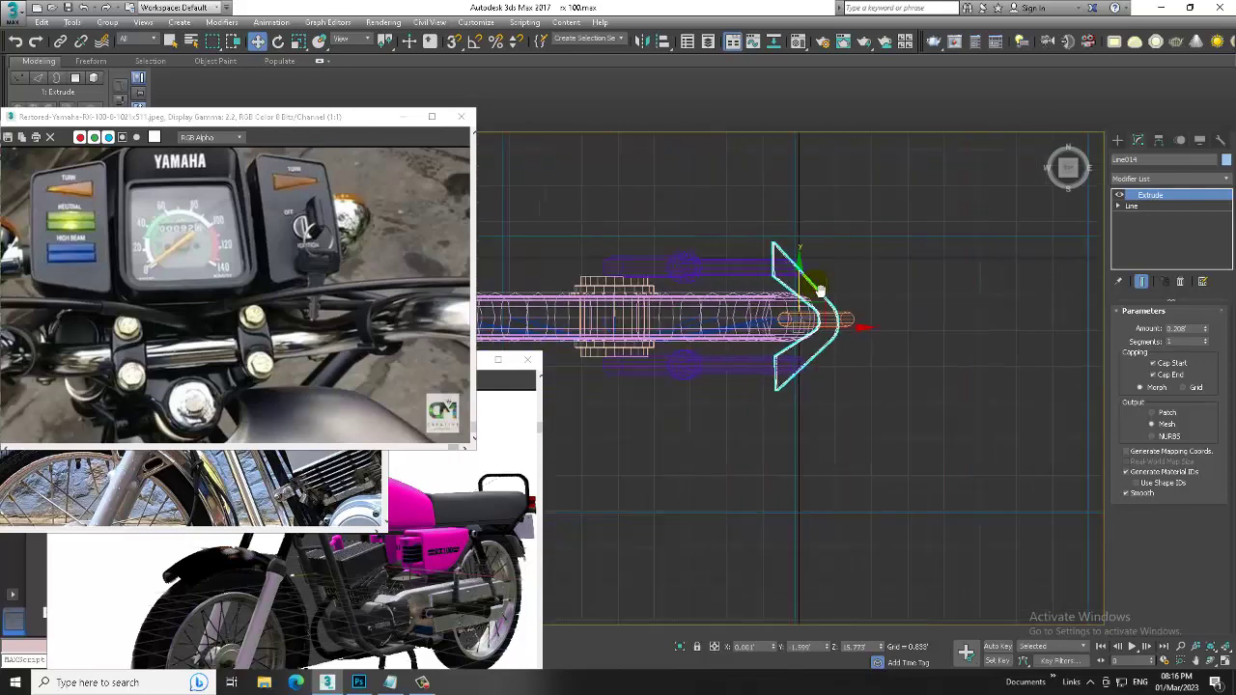
pyautogui.click(1142, 216)
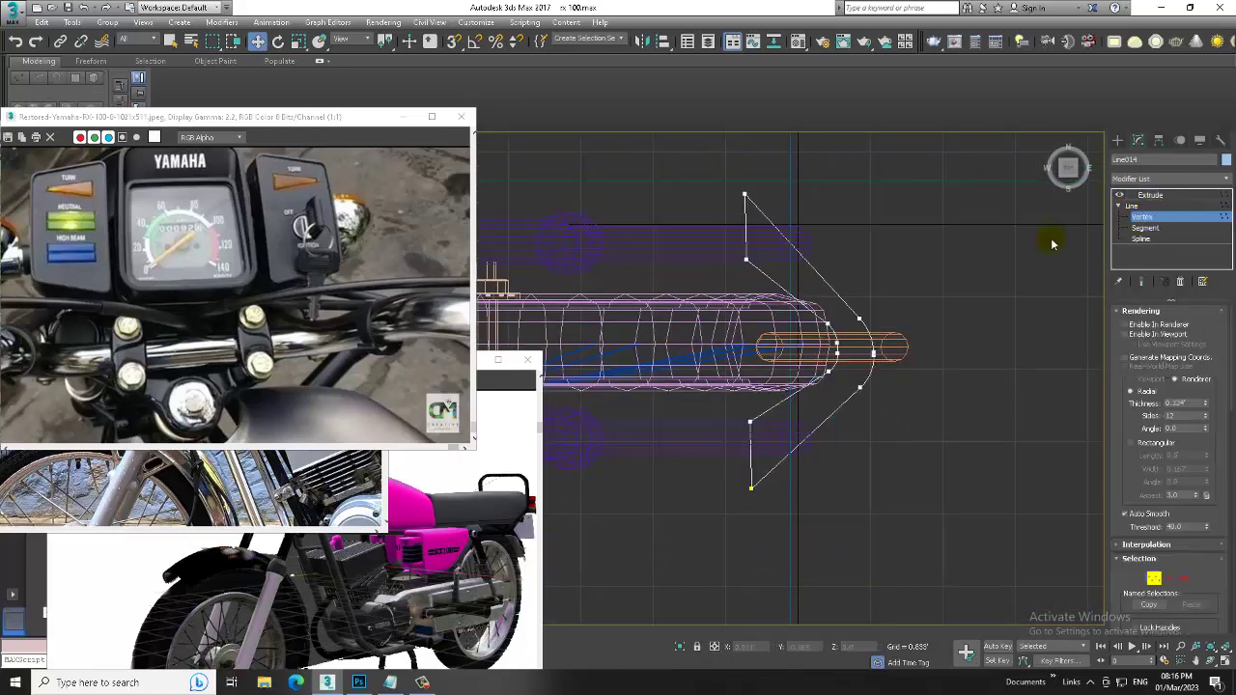
pyautogui.scroll(2, 783, 213)
pyautogui.scroll(2, 782, 213)
pyautogui.click(735, 193)
pyautogui.moveTo(739, 183); pyautogui.dragTo(747, 193)
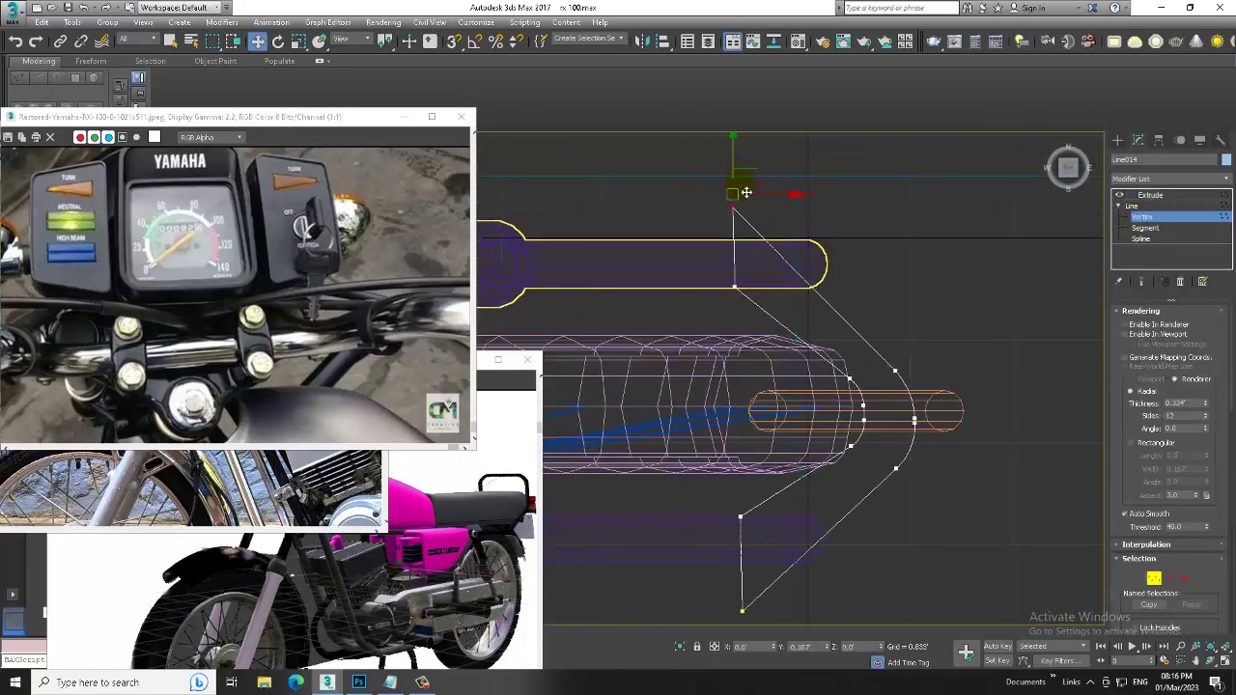
pyautogui.moveTo(780, 628); pyautogui.dragTo(809, 540, button='middle')
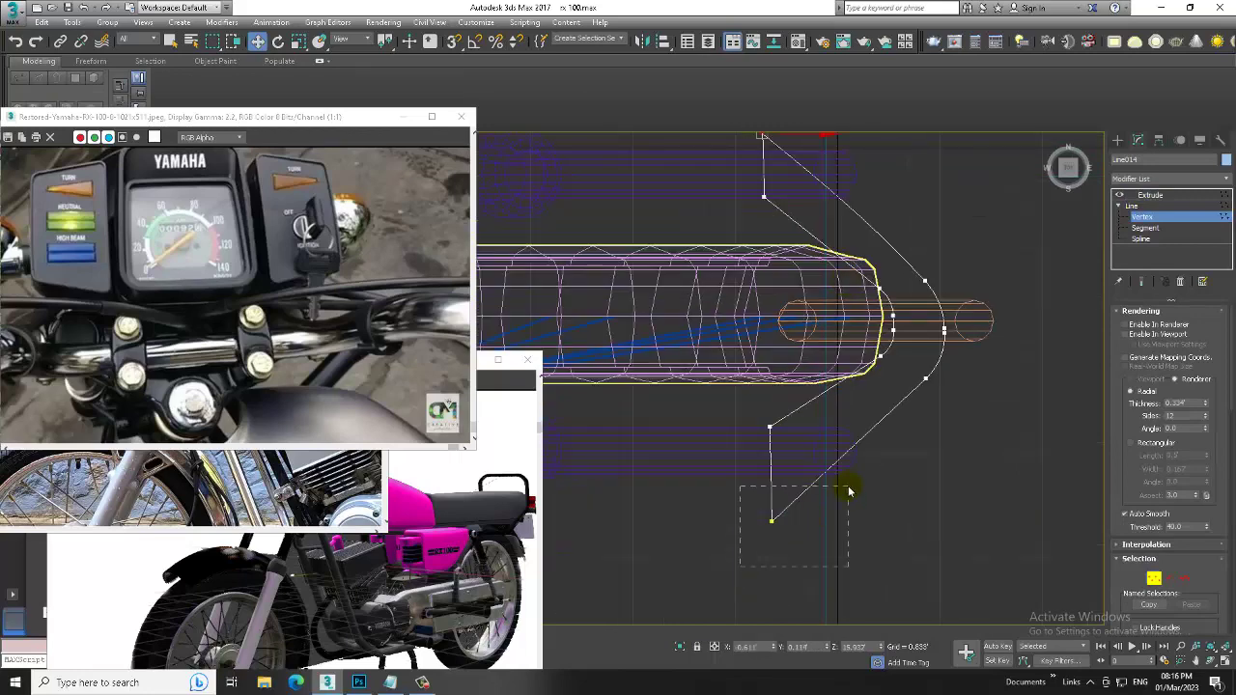
pyautogui.moveTo(849, 492); pyautogui.dragTo(785, 467)
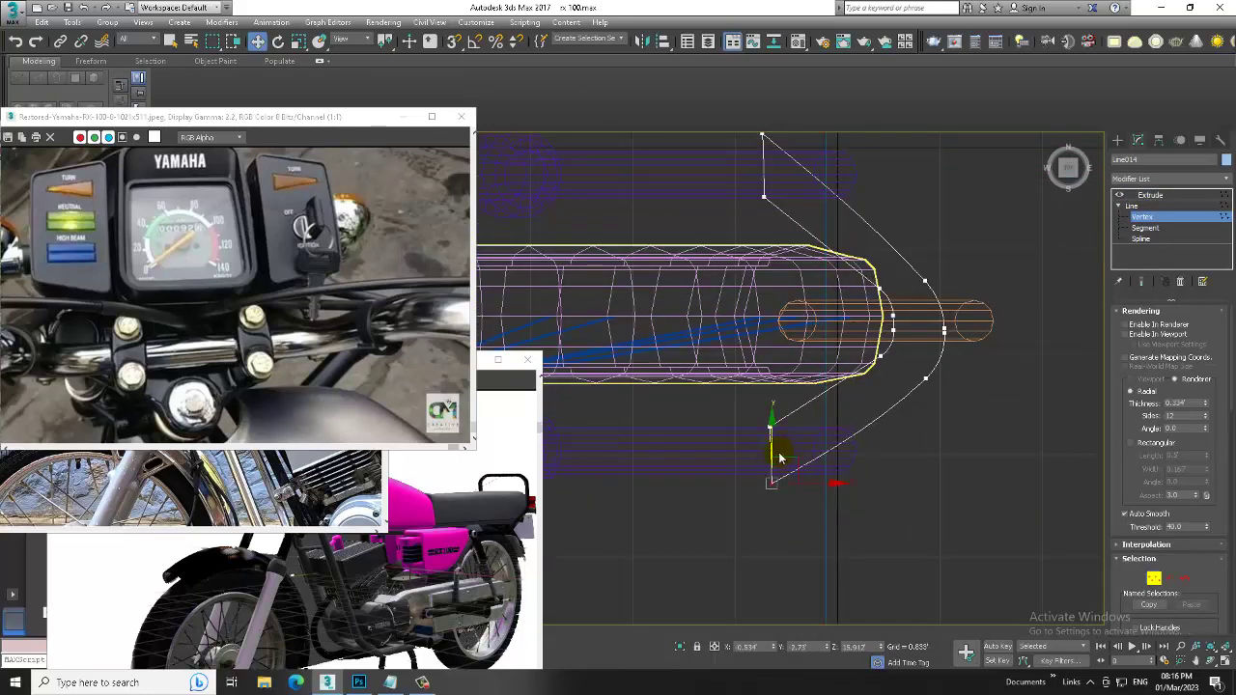
pyautogui.click(1150, 195)
# Orbit the Perspective view to check how the plate sits on the fork tube.
pyautogui.hotkey('alt', 'w')
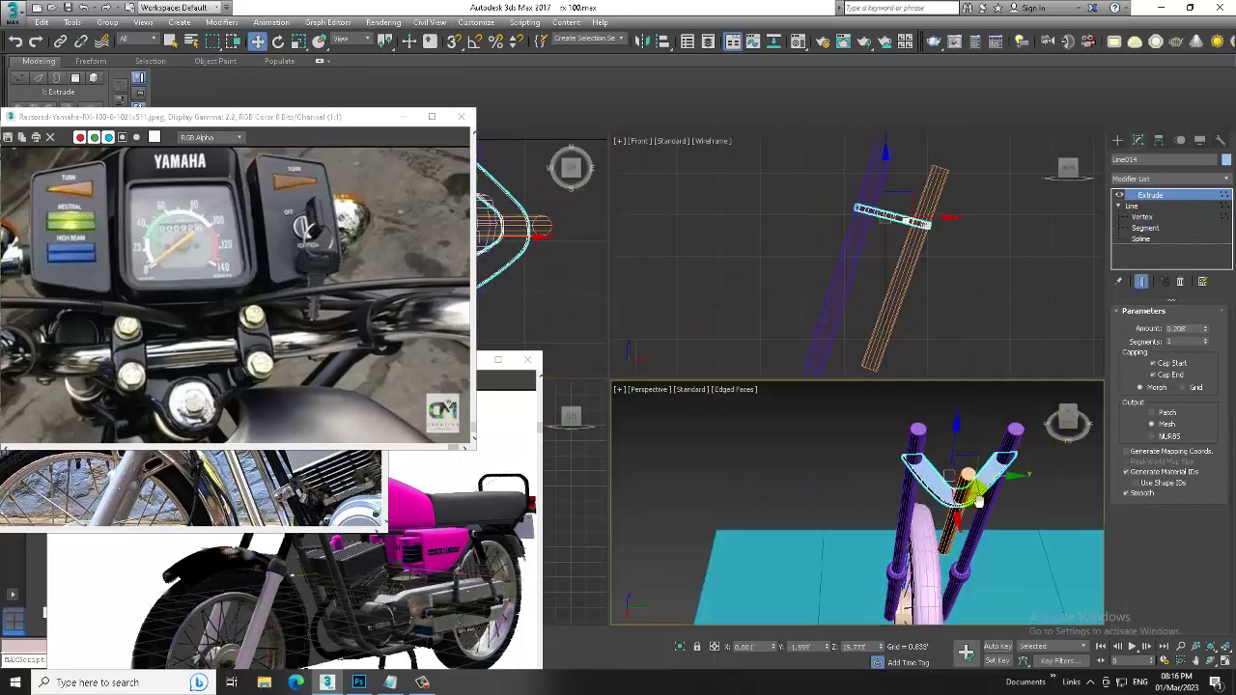
pyautogui.middleClick(939, 411)
pyautogui.hotkey('alt', 'w')
pyautogui.keyDown('alt'); pyautogui.moveTo(939, 410); pyautogui.dragTo(928, 381, button='middle'); pyautogui.keyUp('alt')
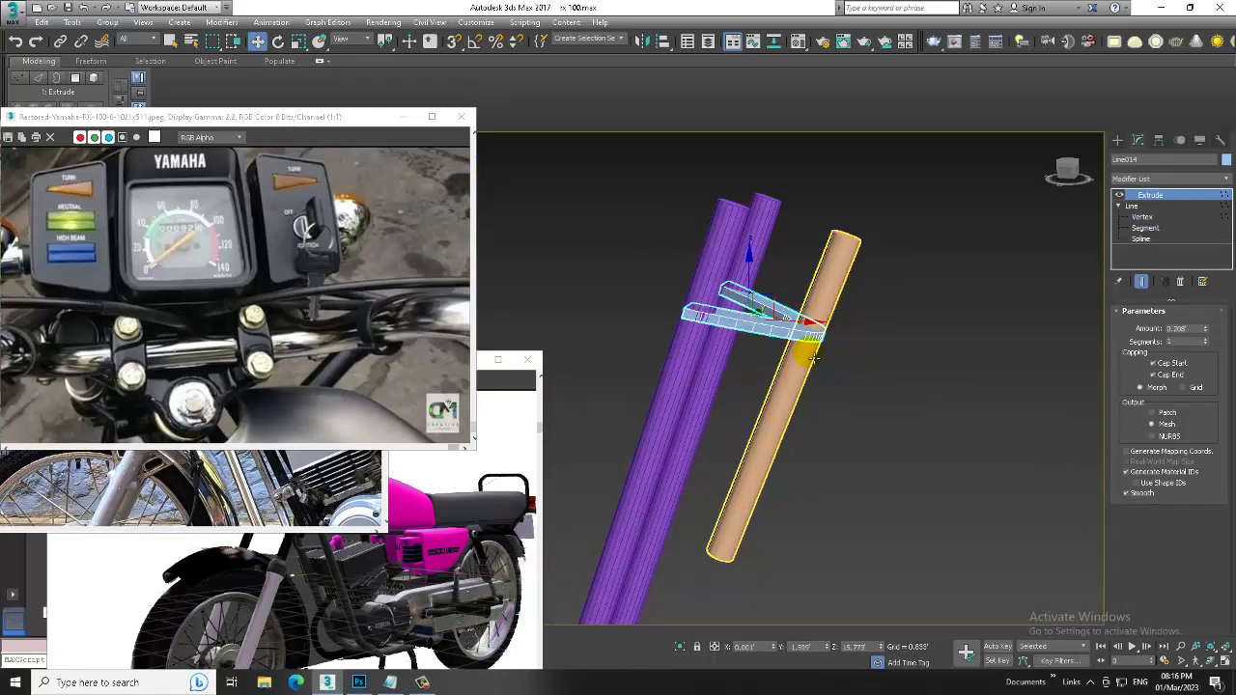
pyautogui.keyDown('alt'); pyautogui.moveTo(790, 359); pyautogui.dragTo(820, 320, button='middle'); pyautogui.keyUp('alt')
pyautogui.hotkey('alt', 'w')
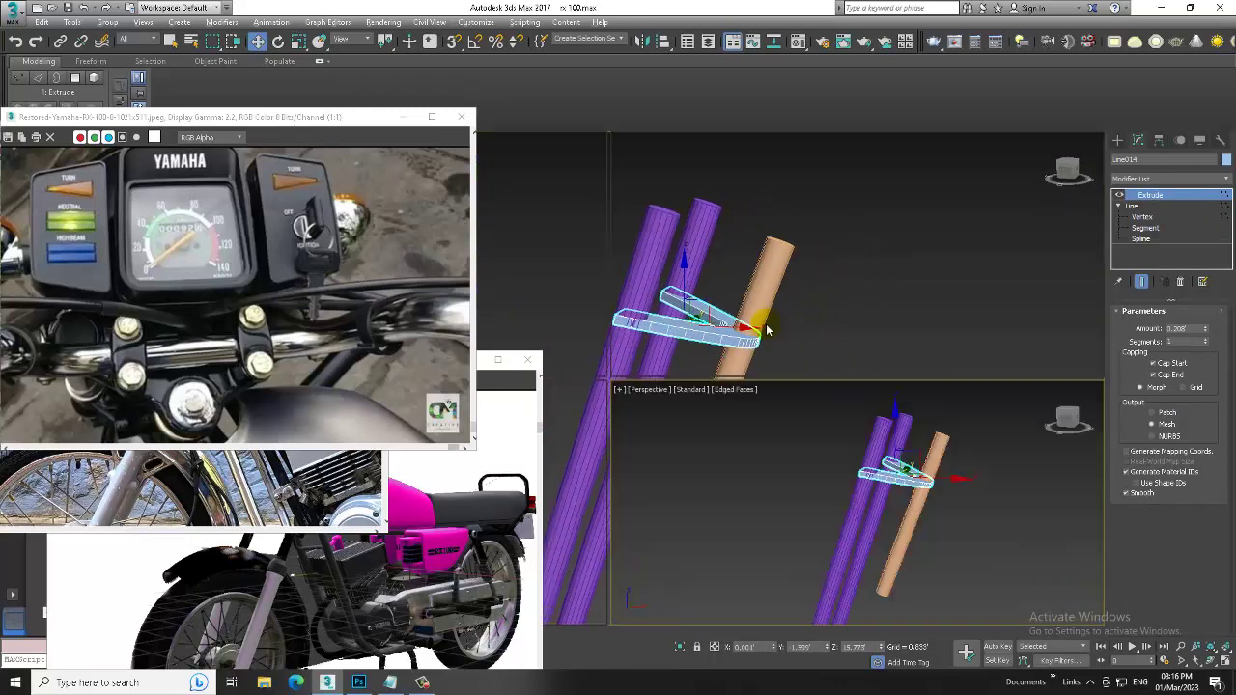
pyautogui.middleClick(913, 258)
pyautogui.hotkey('alt', 'w')
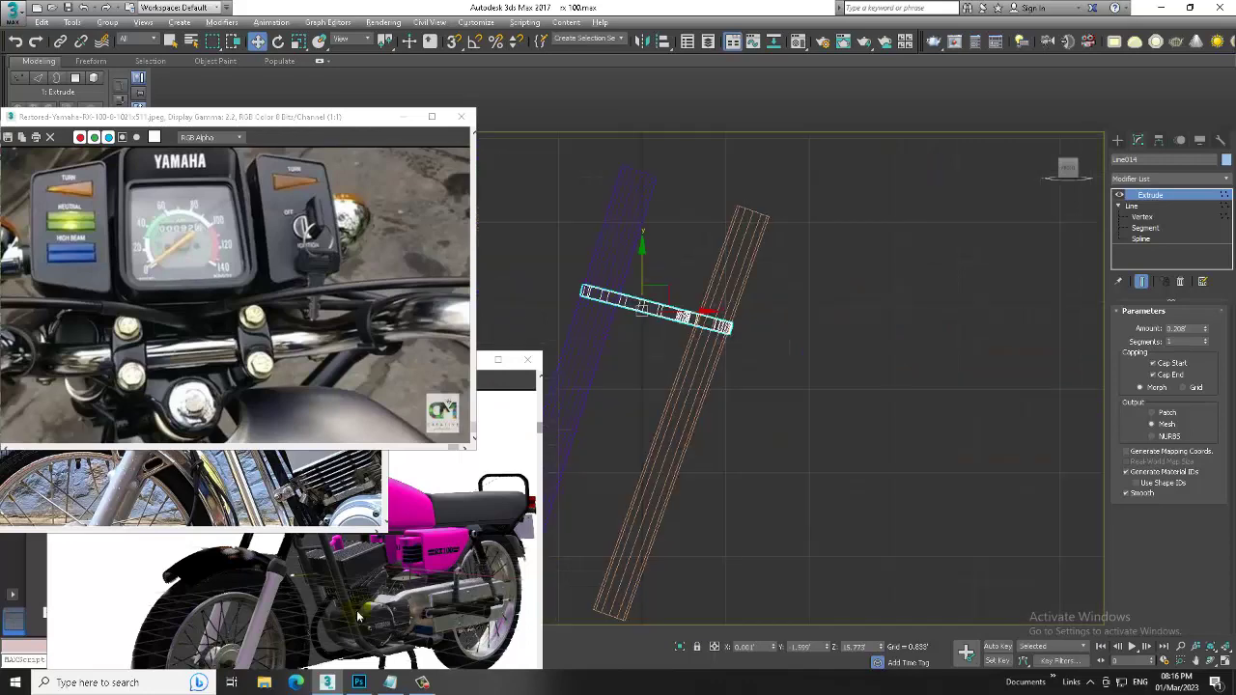
# Set the reference coordinate system to Local and move the plate up to the fork tops.
pyautogui.click(278, 493)
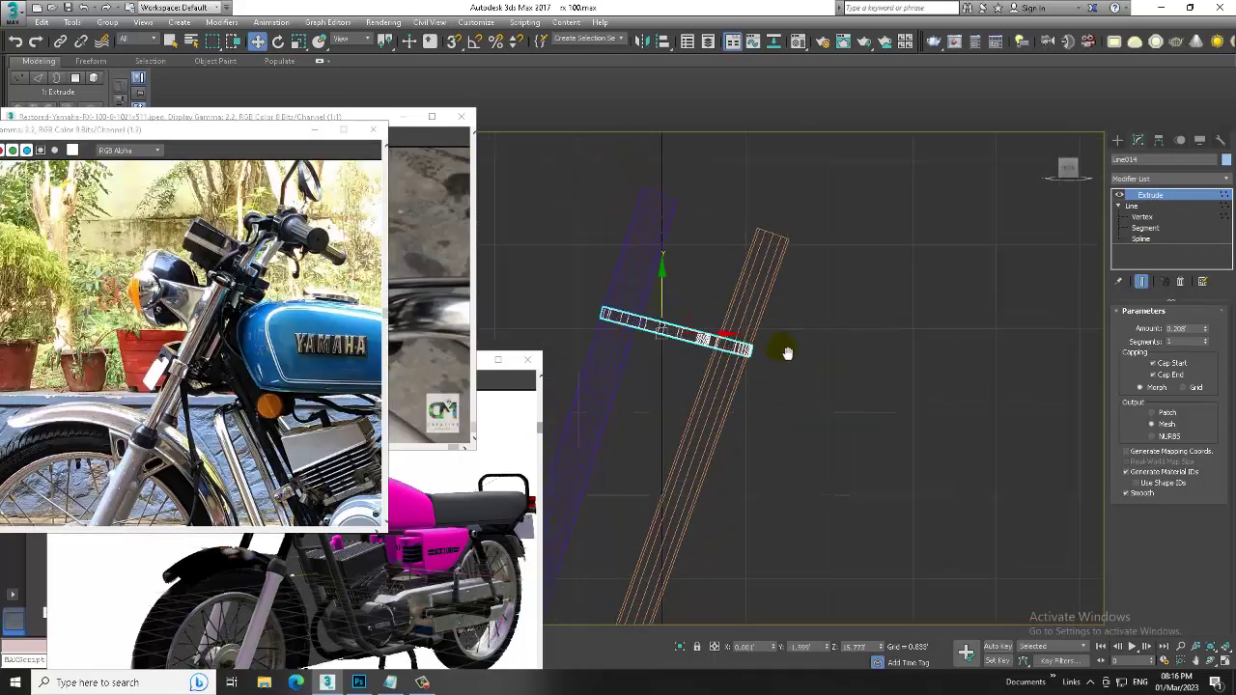
pyautogui.moveTo(623, 385); pyautogui.dragTo(811, 309, button='middle')
pyautogui.click(740, 342)
pyautogui.scroll(-5, 812, 309)
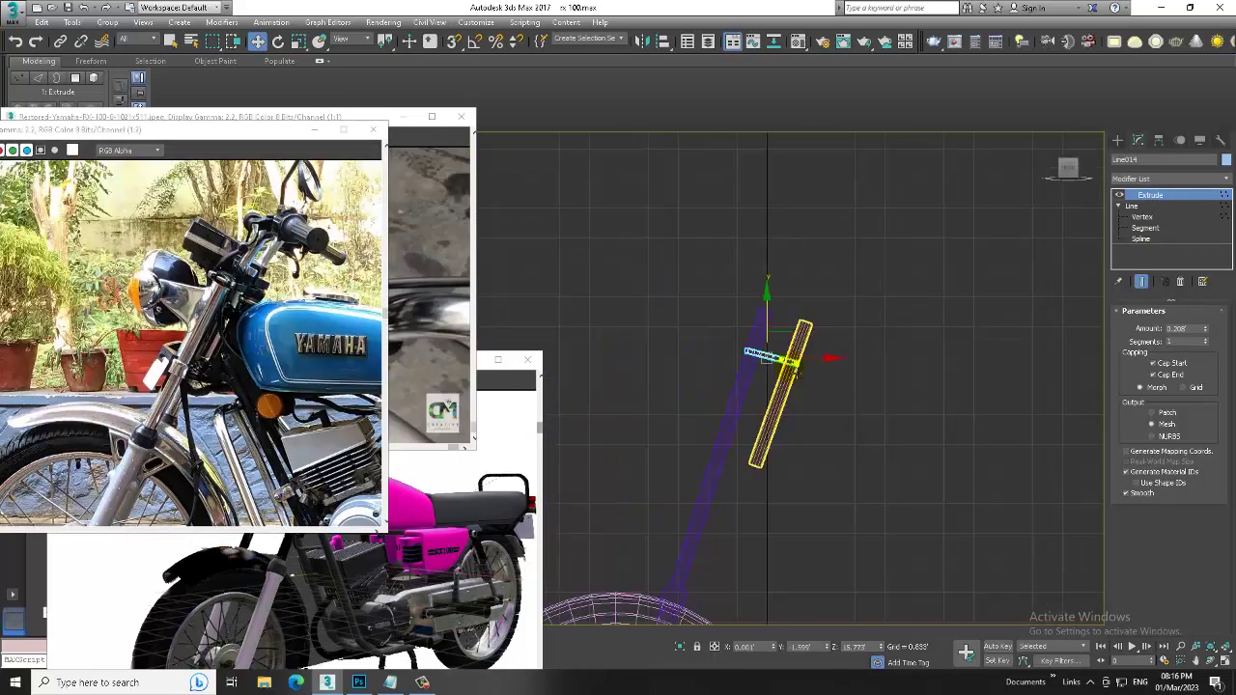
pyautogui.click(731, 189)
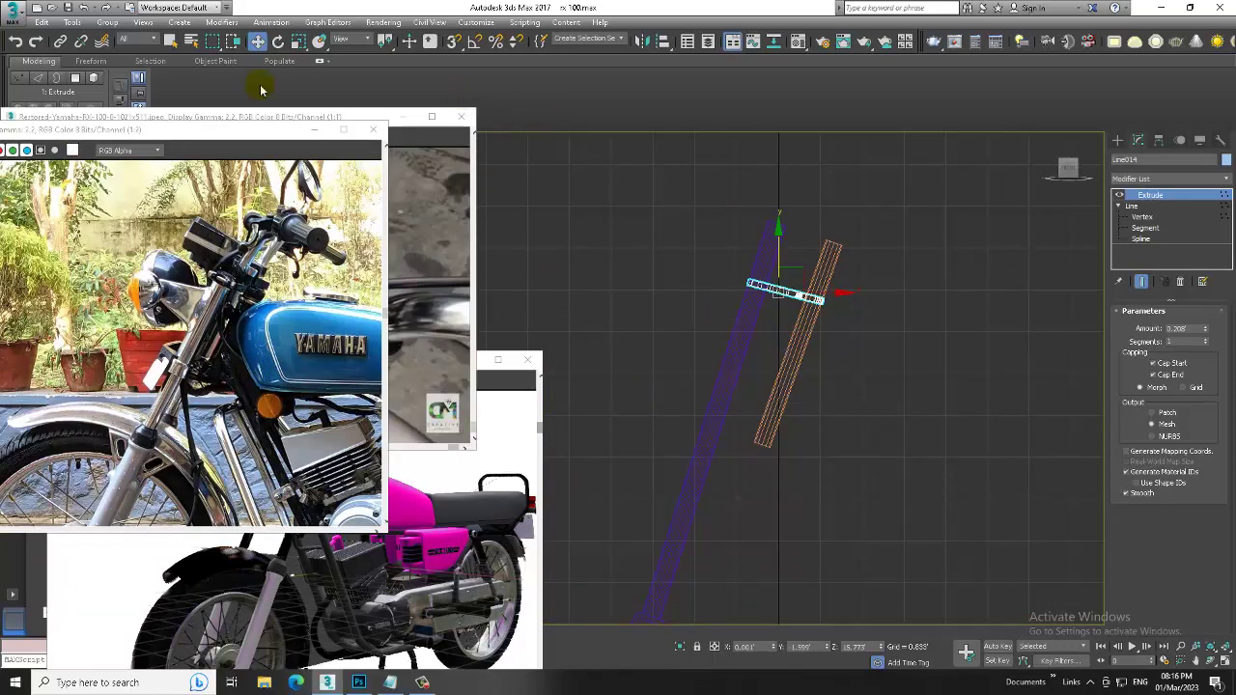
pyautogui.click(362, 39)
pyautogui.click(360, 85)
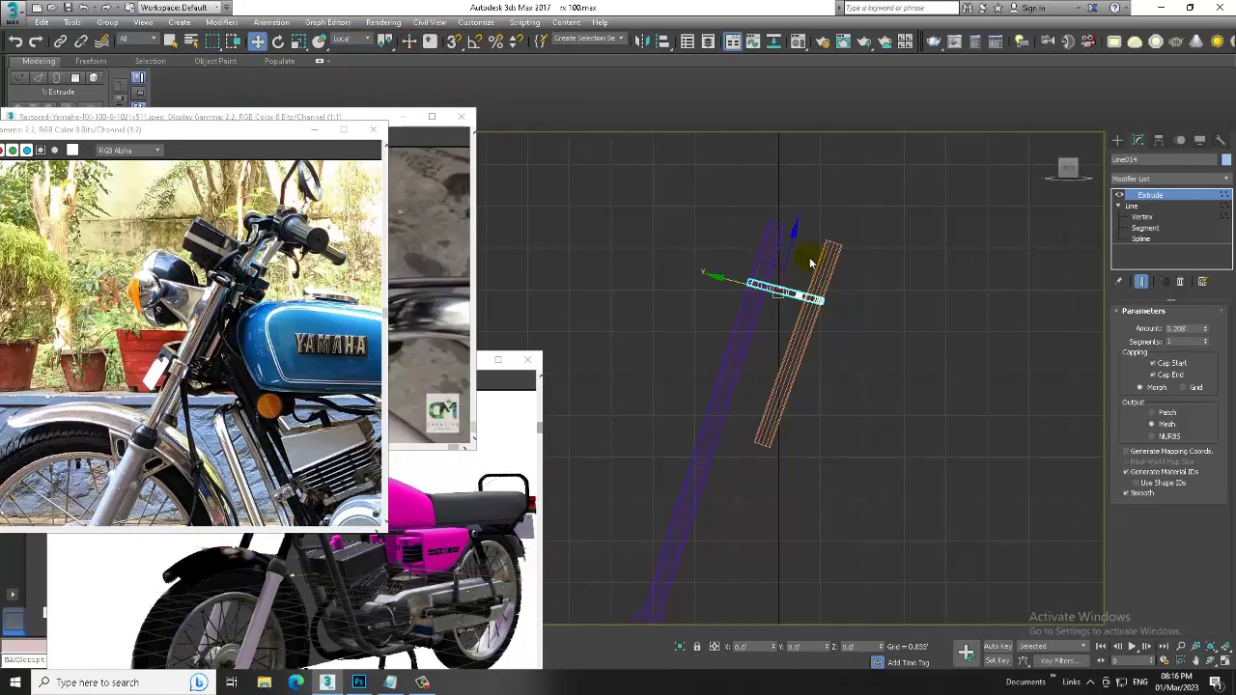
pyautogui.moveTo(794, 257); pyautogui.dragTo(828, 209)
# At Vertex level, move the plate's end vertex so it lines up over the brown tube.
pyautogui.scroll(2, 811, 232)
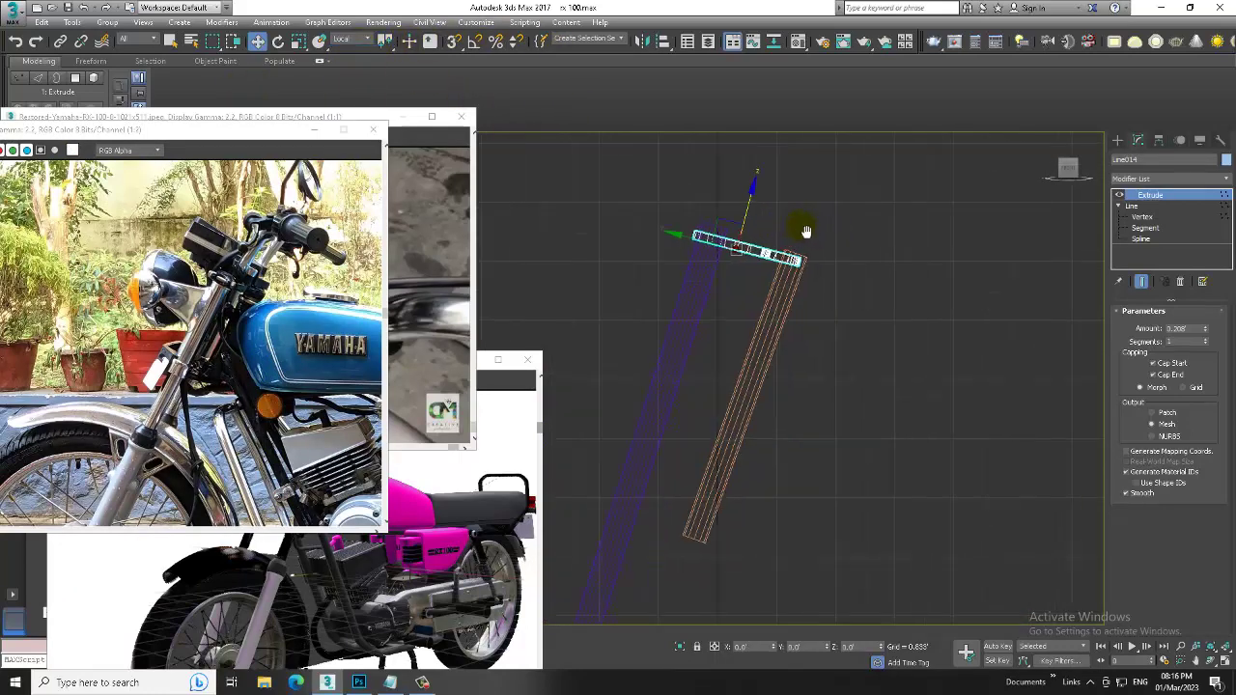
pyautogui.scroll(4, 769, 278)
pyautogui.click(1141, 218)
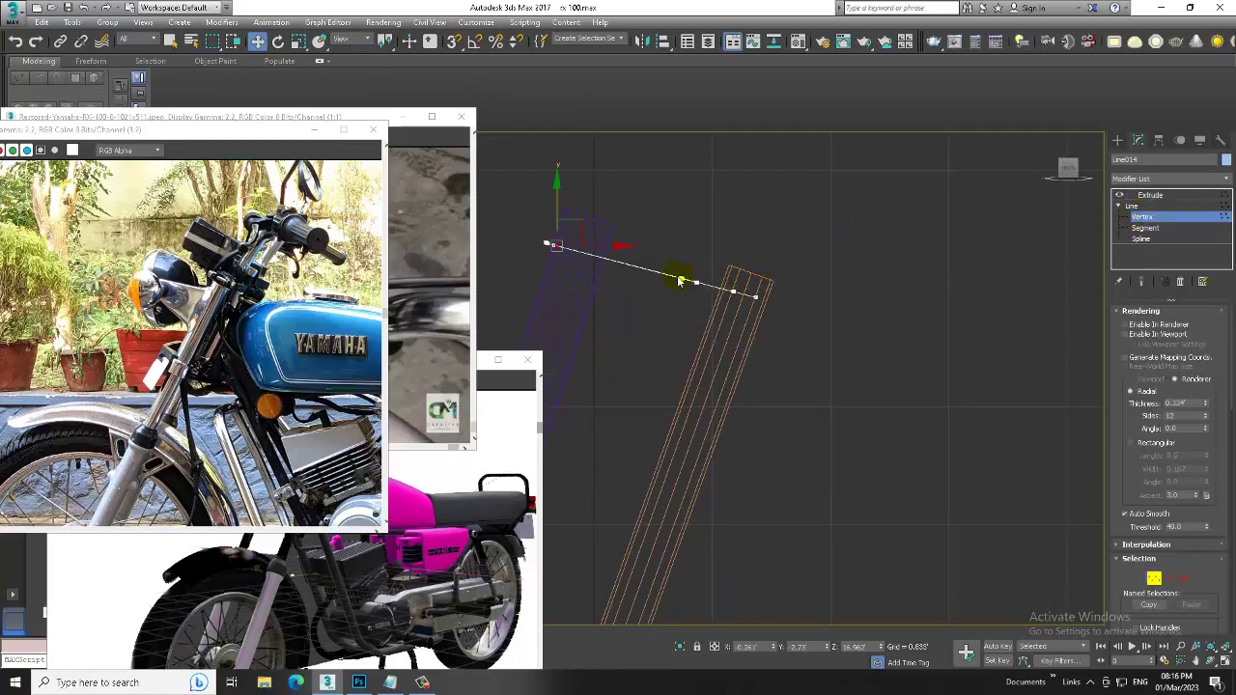
pyautogui.click(1149, 194)
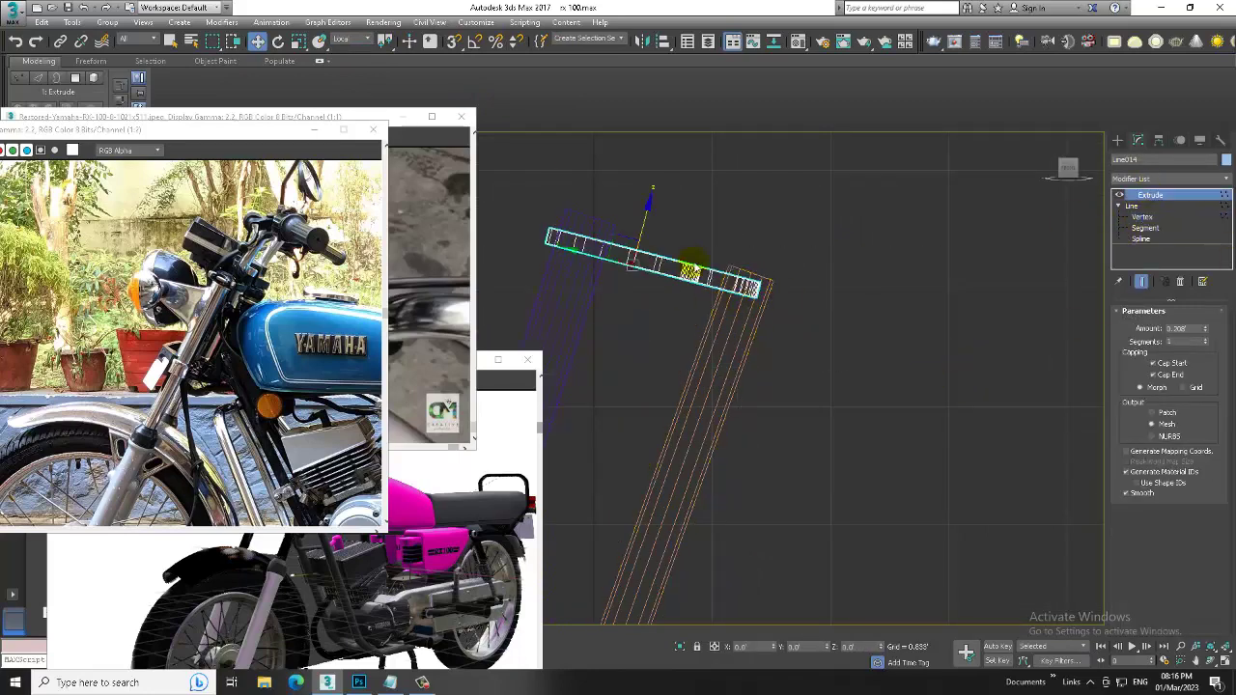
pyautogui.click(1144, 218)
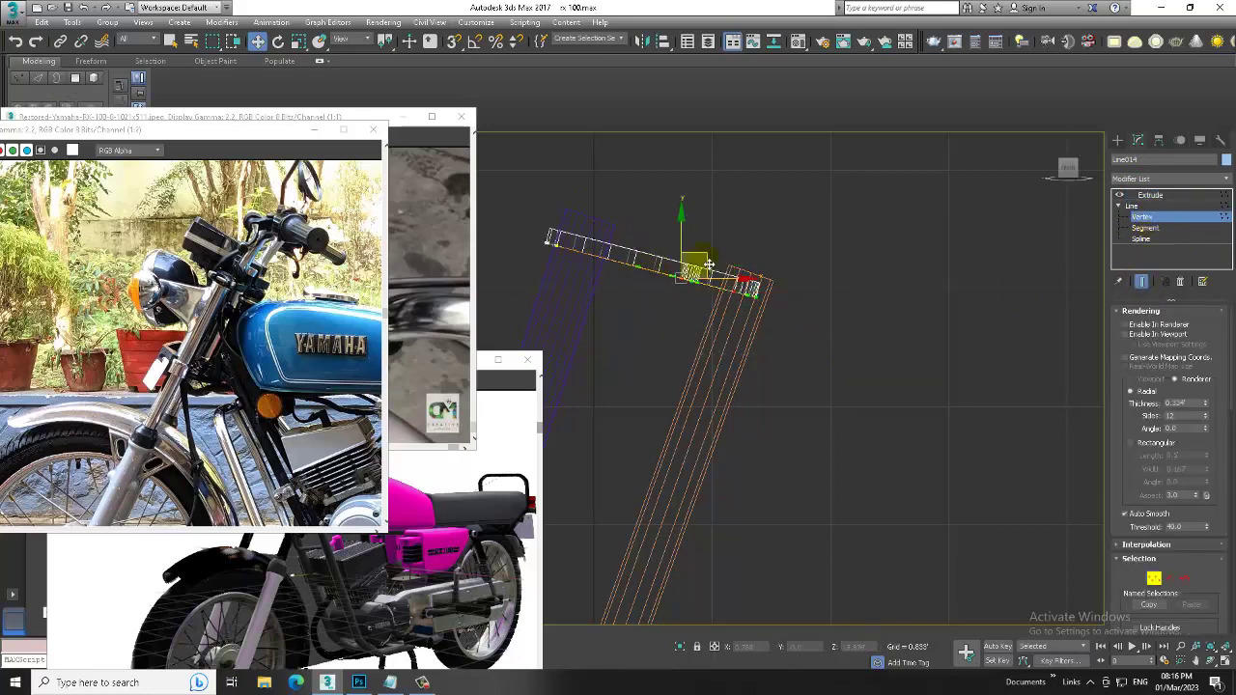
pyautogui.moveTo(709, 265); pyautogui.dragTo(720, 264)
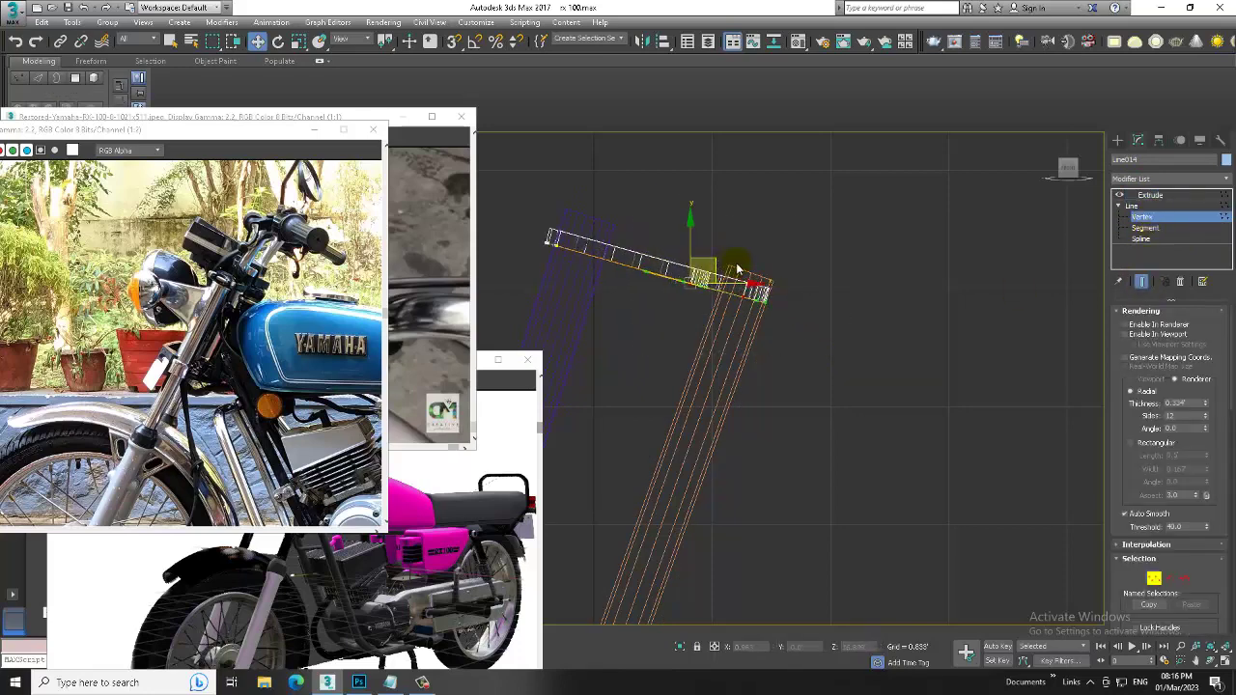
pyautogui.press('e')
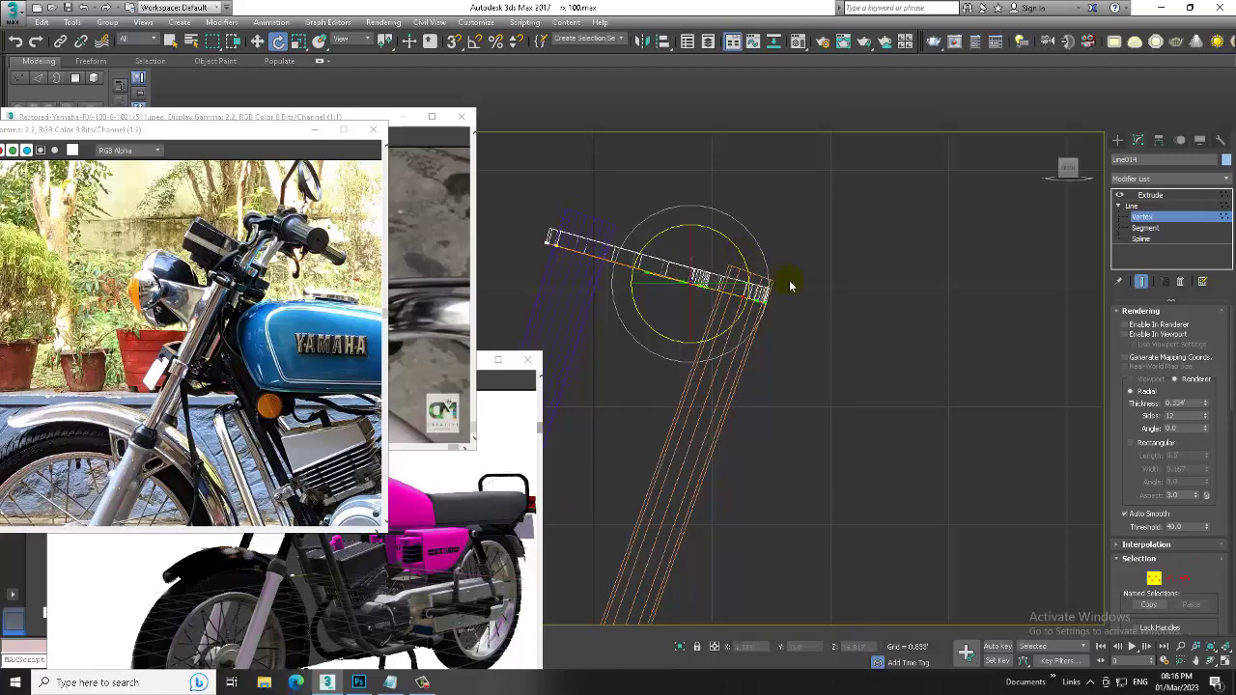
pyautogui.press('w')
pyautogui.hotkey('alt', 'w')
pyautogui.rightClick(952, 419)
pyautogui.hotkey('alt', 'w')
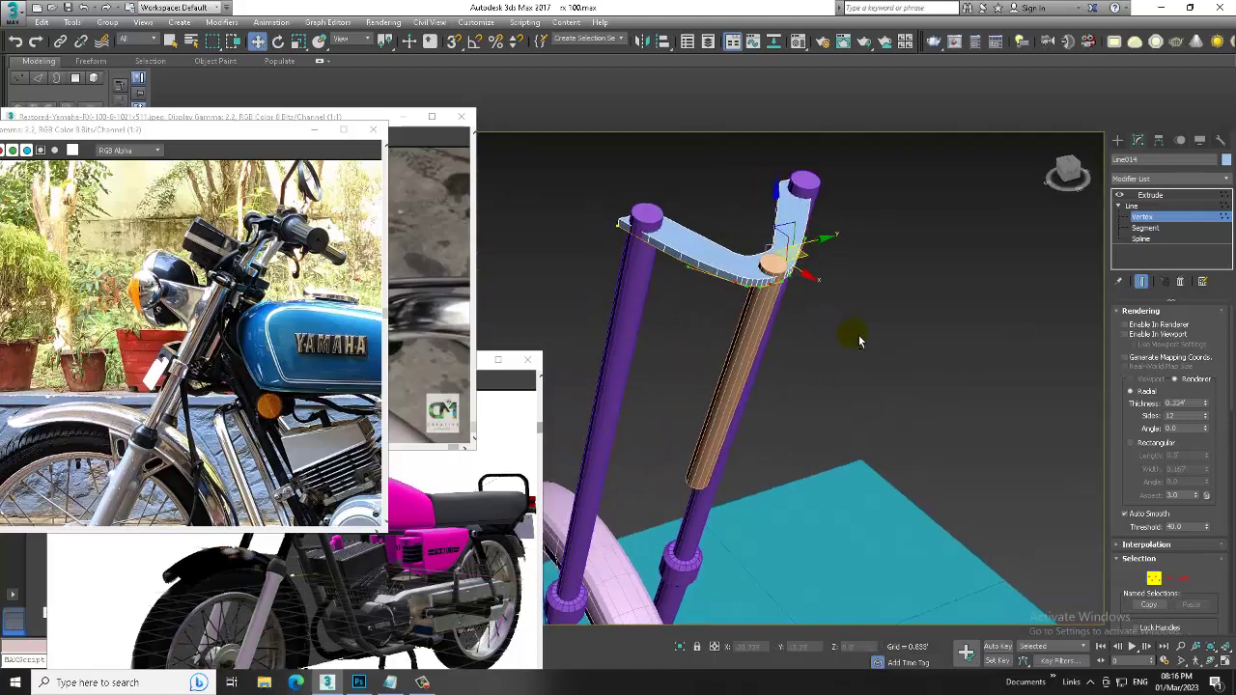
# Leave vertex editing and select the Line013 fork tube in a maximized Front view.
pyautogui.moveTo(859, 335)
pyautogui.keyDown('alt'); pyautogui.mouseDown(button='middle')
pyautogui.moveTo(830, 273)
pyautogui.moveTo(869, 297)
pyautogui.mouseUp(button='middle'); pyautogui.keyUp('alt')
pyautogui.click(1169, 205)
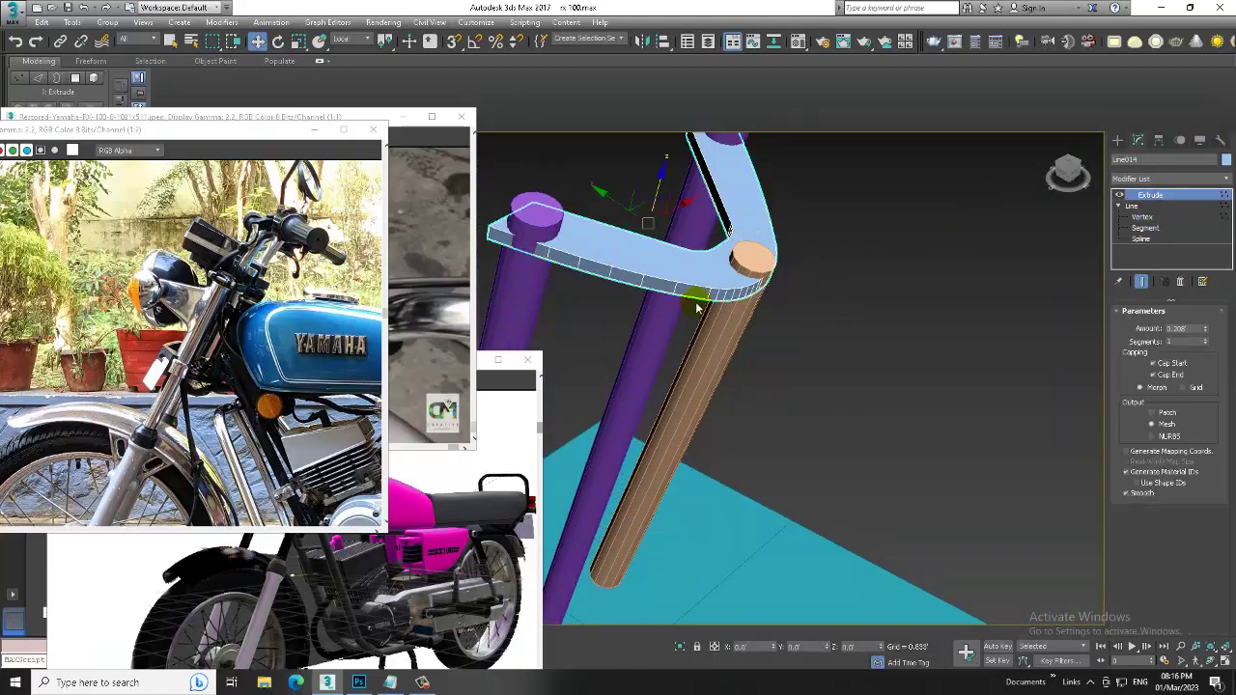
pyautogui.click(667, 435)
pyautogui.hotkey('alt', 'w')
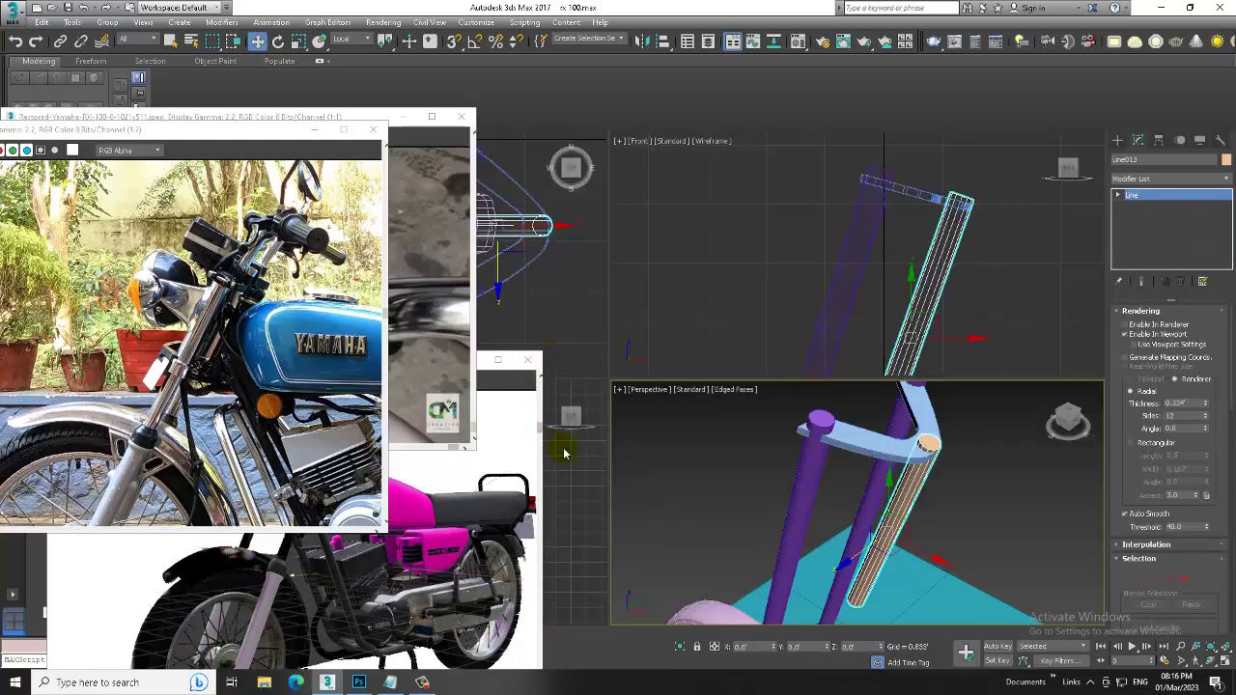
pyautogui.rightClick(565, 452)
pyautogui.hotkey('alt', 'w')
pyautogui.hotkey('alt', 'w')
pyautogui.rightClick(795, 328)
pyautogui.hotkey('alt', 'w')
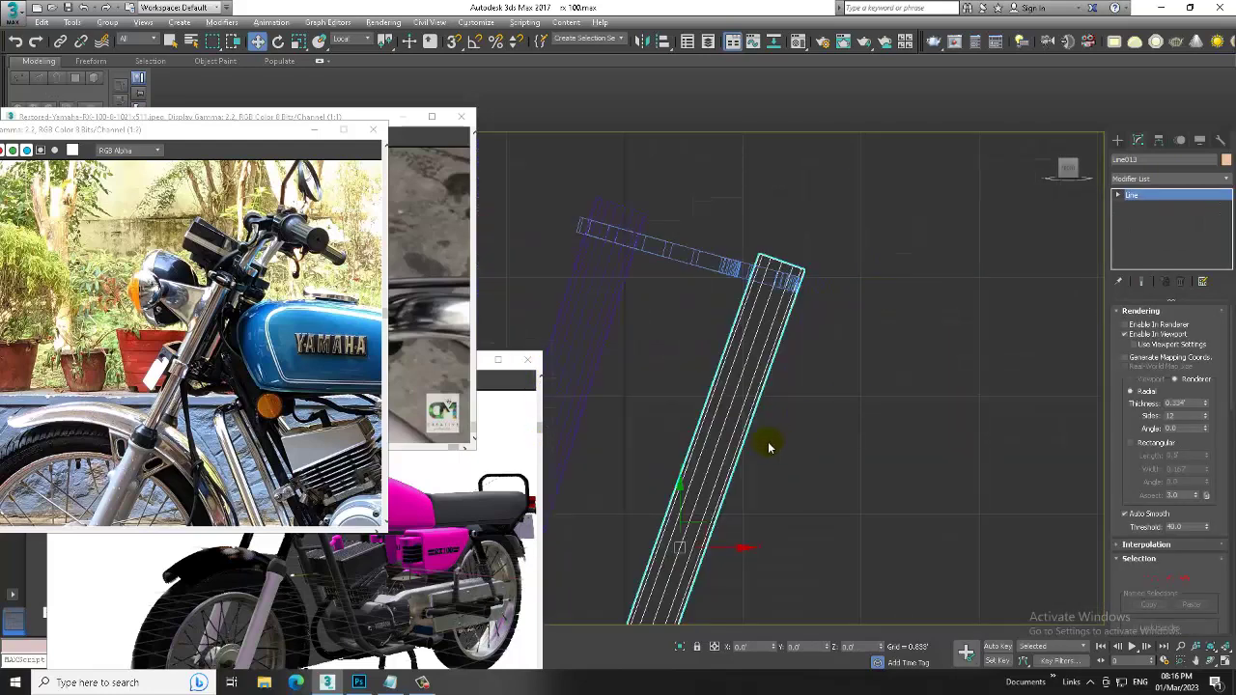
# Move the fork tube up and tilt it slightly so its top sits under the plate's rounded end.
pyautogui.moveTo(735, 556); pyautogui.dragTo(776, 335)
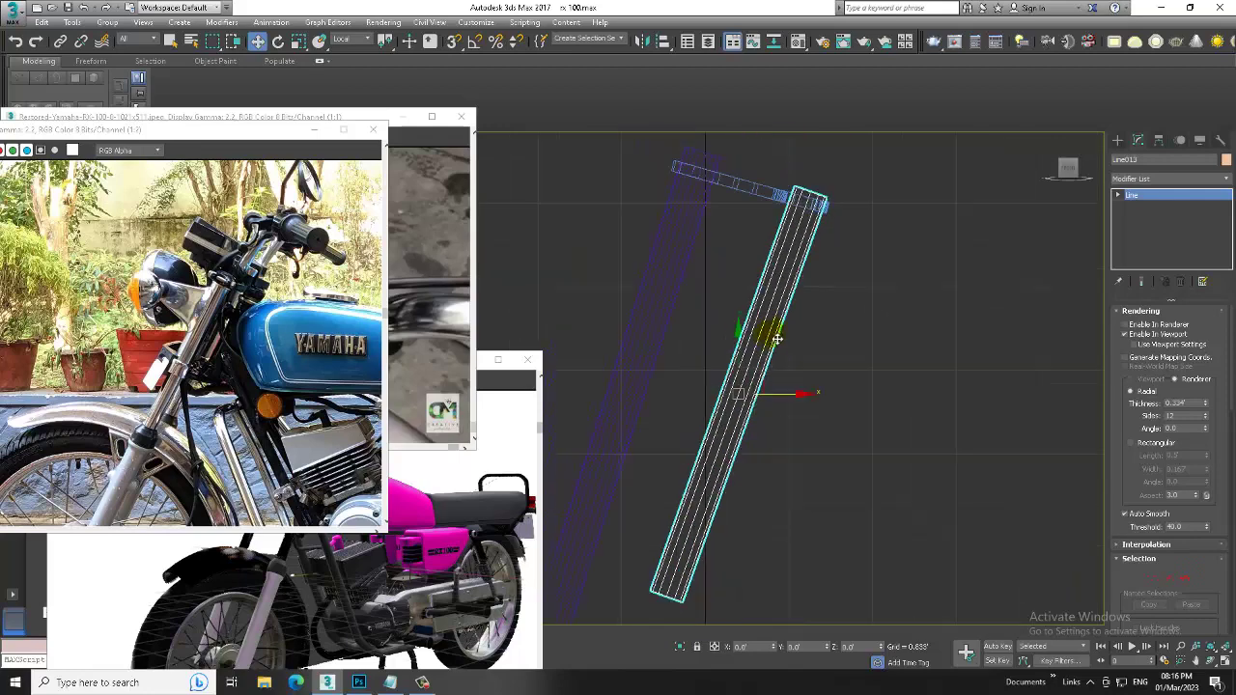
pyautogui.press('e')
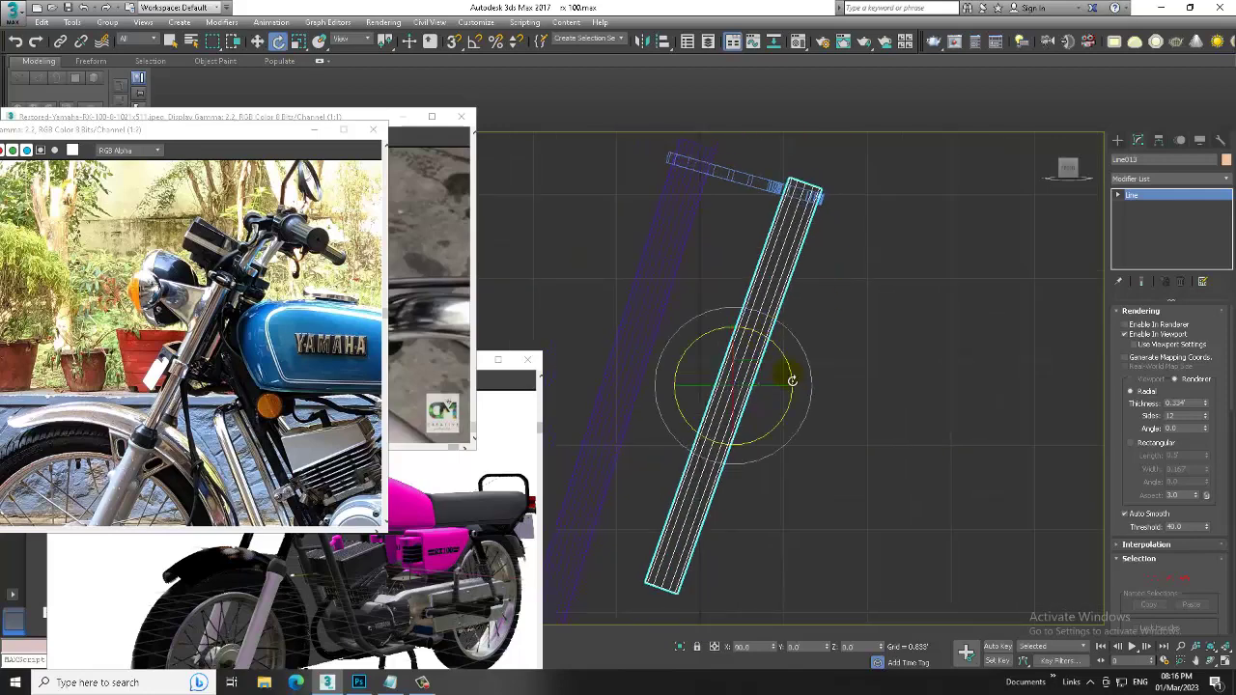
pyautogui.moveTo(787, 363); pyautogui.dragTo(787, 355)
pyautogui.press('w')
pyautogui.hotkey('alt', 'w')
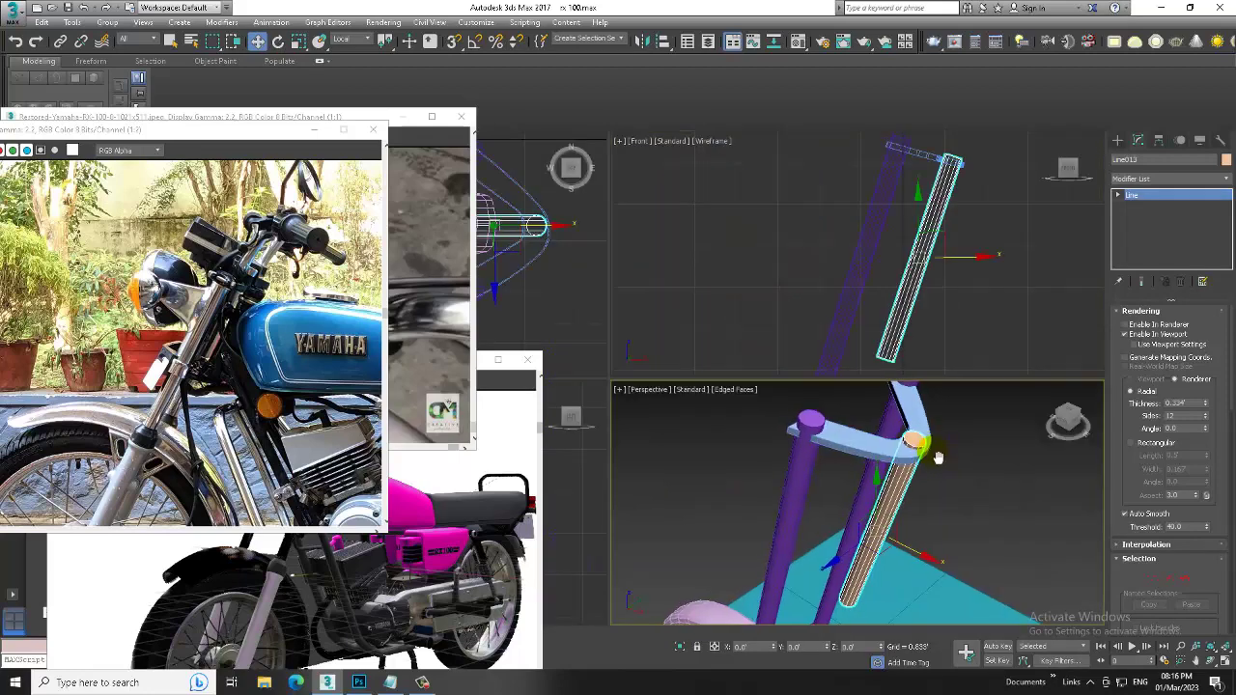
pyautogui.rightClick(885, 430)
pyautogui.hotkey('alt', 'w')
pyautogui.scroll(3, 850, 387)
pyautogui.scroll(3, 784, 334)
pyautogui.scroll(2, 833, 314)
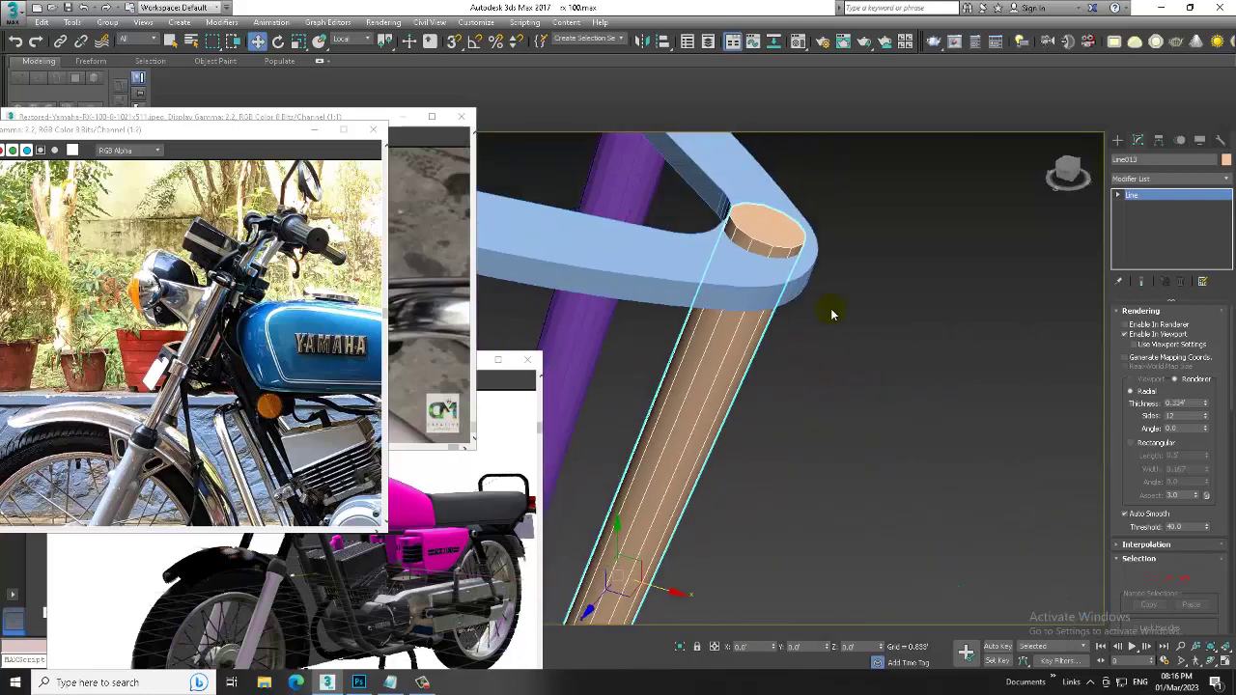
# Convert the Line013 fork tube to Editable Poly and select edges on its bottom end.
pyautogui.rightClick(769, 237)
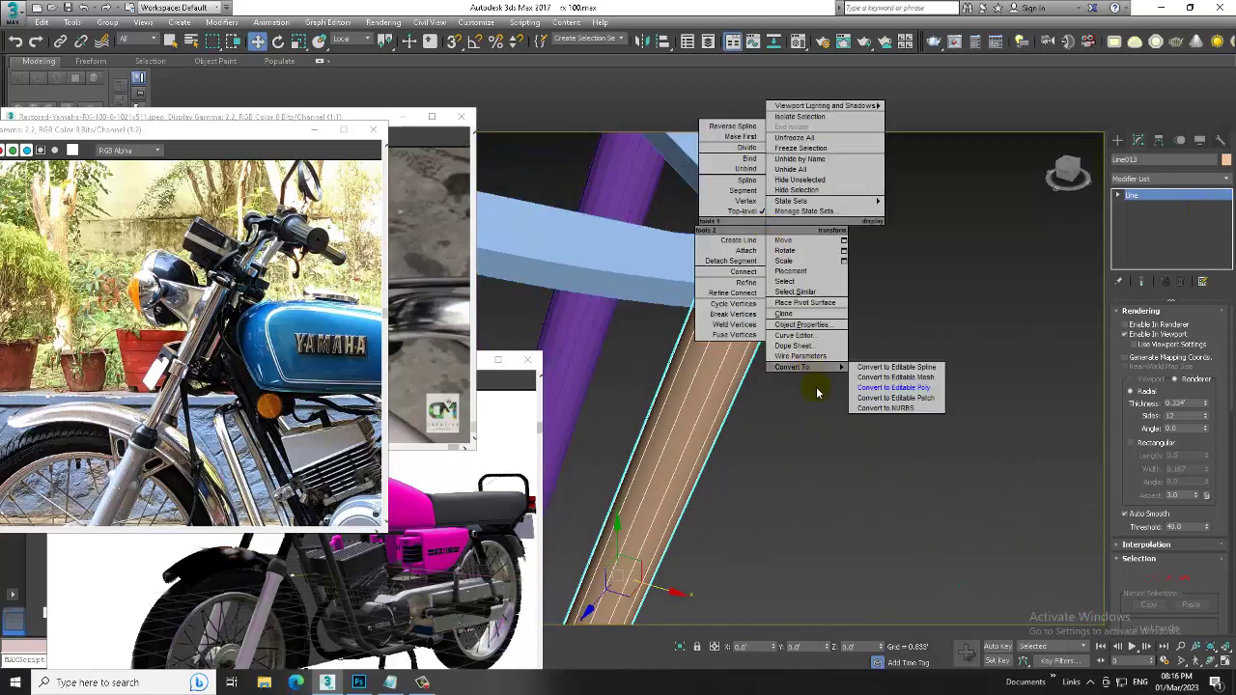
pyautogui.click(929, 388)
pyautogui.moveTo(706, 432)
pyautogui.keyDown('alt'); pyautogui.mouseDown(button='middle')
pyautogui.moveTo(641, 474)
pyautogui.moveTo(801, 309)
pyautogui.mouseUp(button='middle'); pyautogui.keyUp('alt')
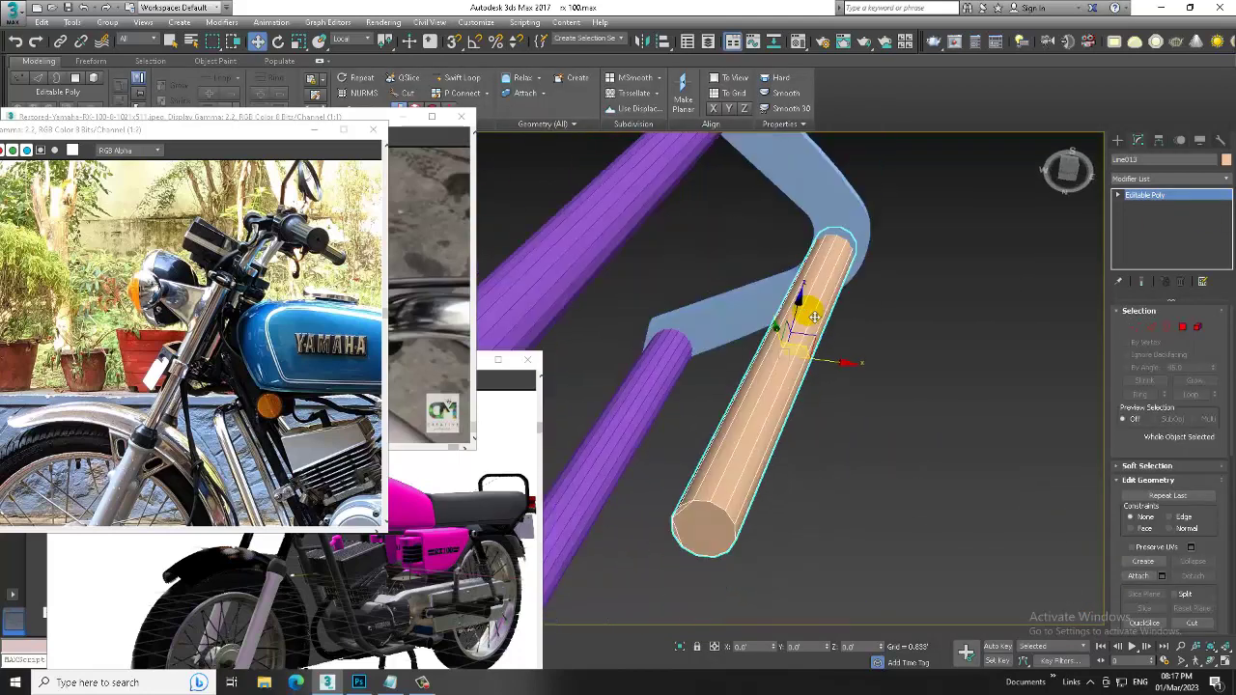
pyautogui.press('2')
pyautogui.click(684, 531)
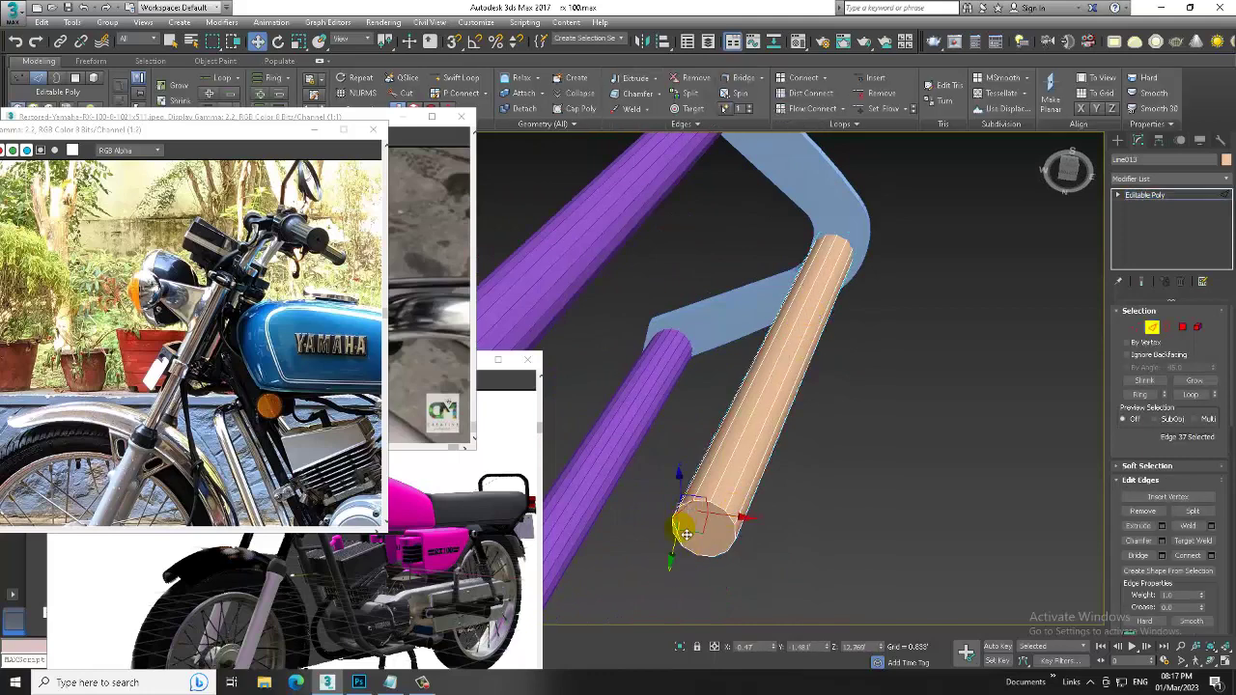
pyautogui.keyDown('ctrl'); pyautogui.click(710, 527); pyautogui.keyUp('ctrl')
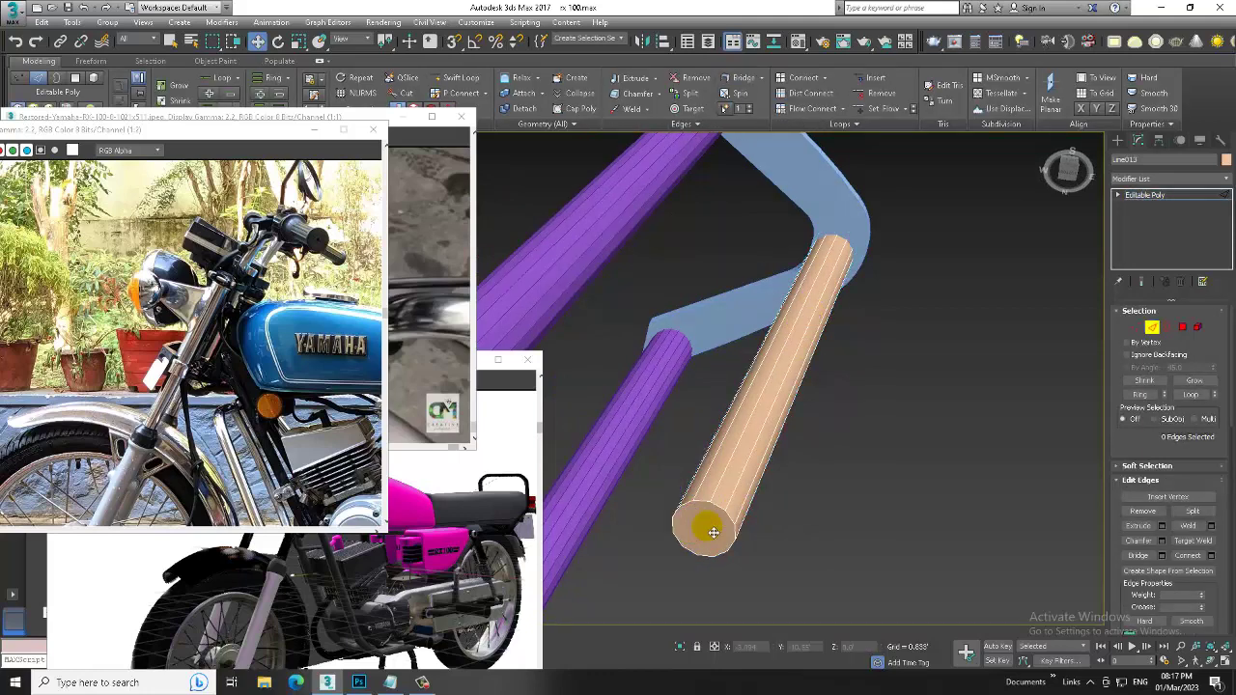
pyautogui.moveTo(1004, 296)
pyautogui.keyDown('alt'); pyautogui.mouseDown(button='middle')
pyautogui.moveTo(872, 373)
pyautogui.moveTo(822, 331)
pyautogui.moveTo(800, 342)
pyautogui.mouseUp(button='middle'); pyautogui.keyUp('alt')
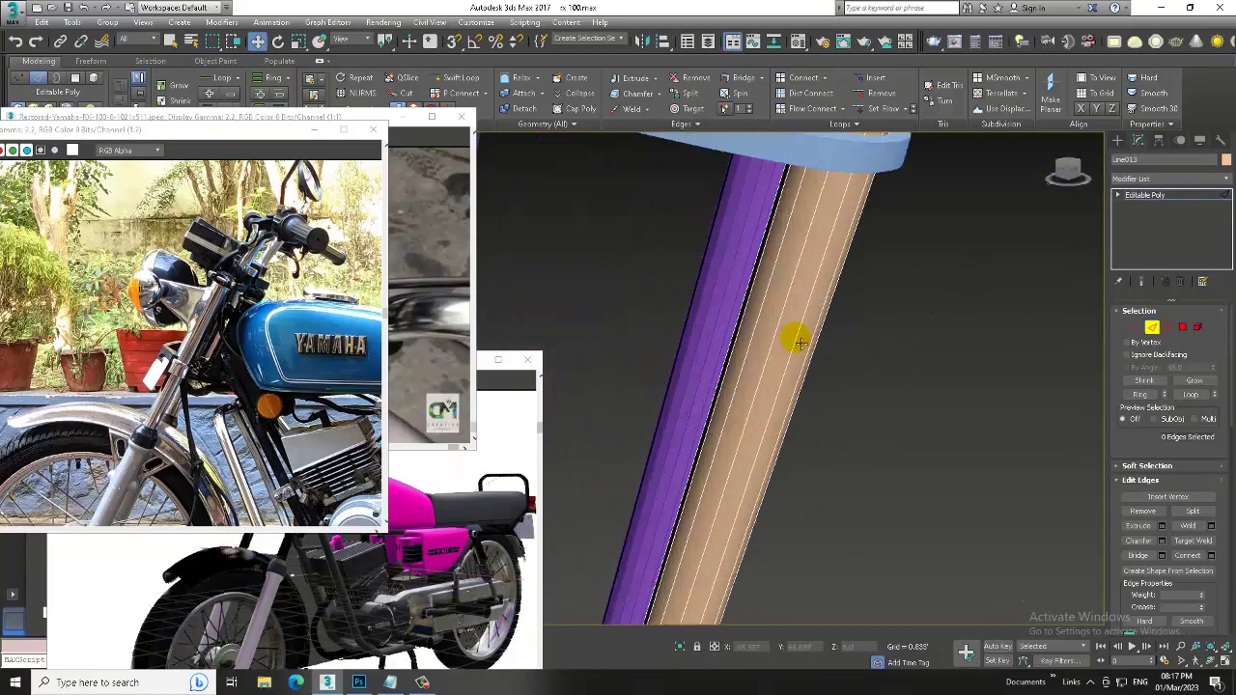
pyautogui.moveTo(855, 278); pyautogui.dragTo(840, 377, button='middle')
# Select the tube's top cap polygon, then try tapering it with Scale and undo the change.
pyautogui.click(1183, 328)
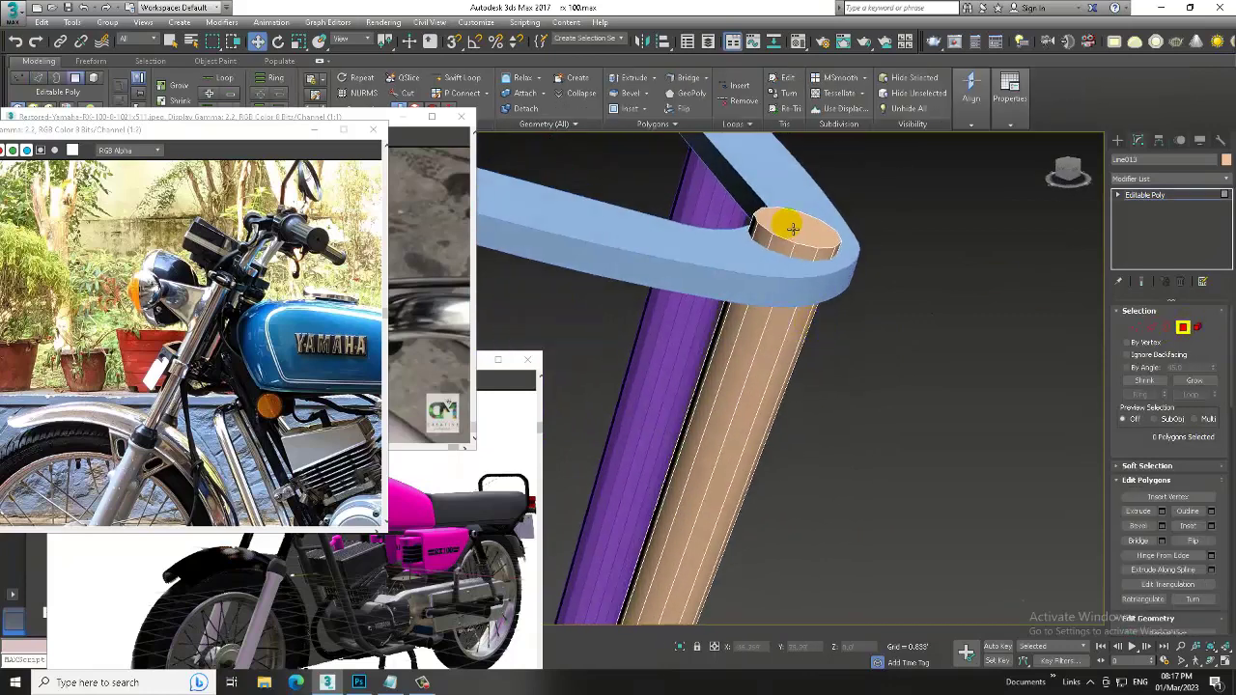
pyautogui.click(787, 224)
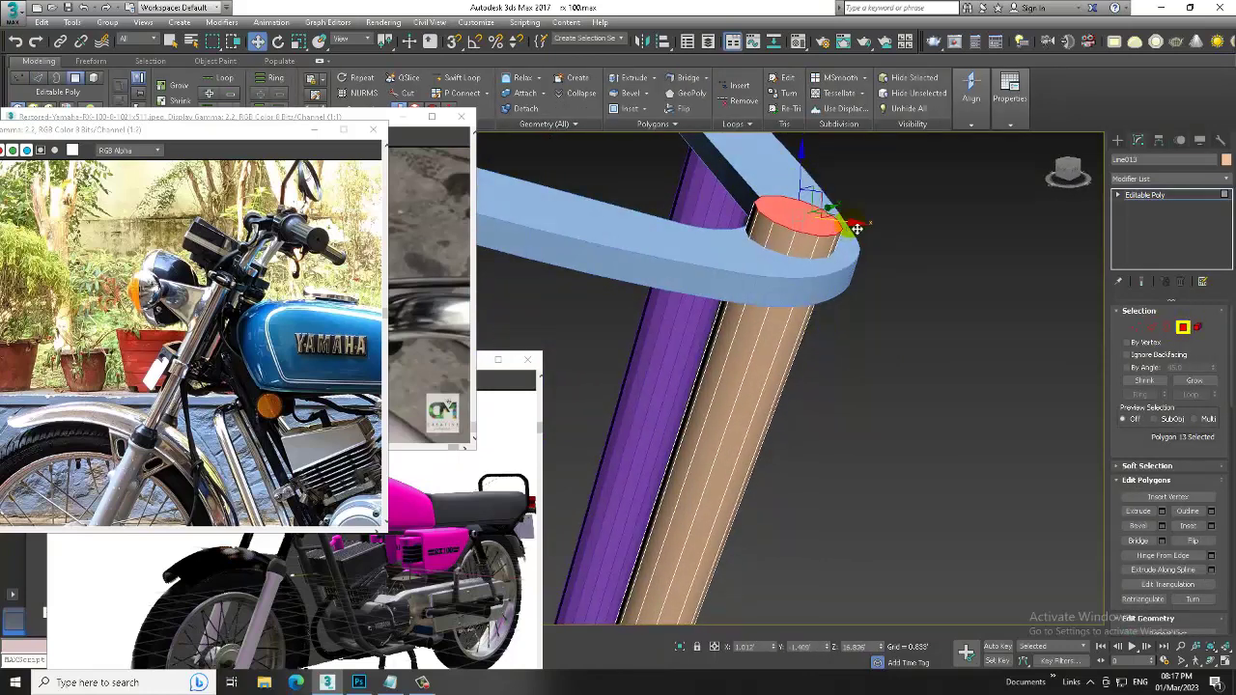
pyautogui.moveTo(857, 228); pyautogui.dragTo(866, 227)
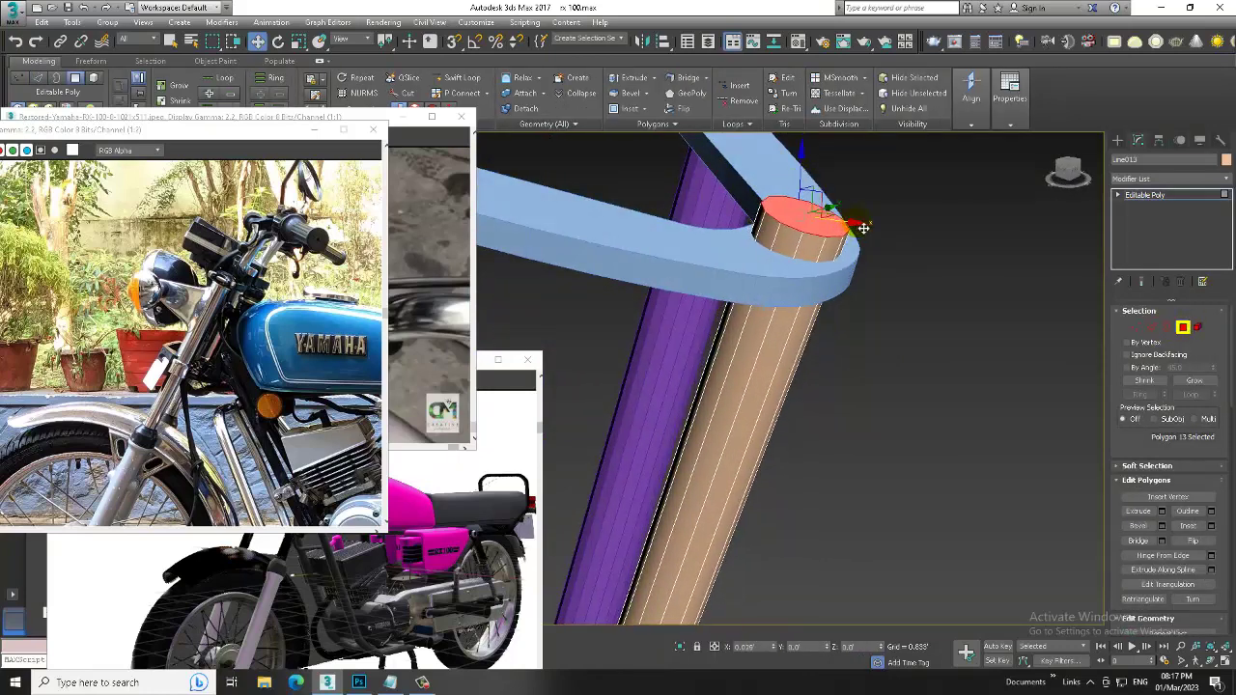
pyautogui.click(423, 363)
pyautogui.scroll(2, 877, 309)
pyautogui.scroll(2, 816, 280)
pyautogui.moveTo(811, 277)
pyautogui.keyDown('alt'); pyautogui.mouseDown(button='middle')
pyautogui.moveTo(811, 309)
pyautogui.moveTo(896, 315)
pyautogui.mouseUp(button='middle'); pyautogui.keyUp('alt')
pyautogui.click(458, 78)
pyautogui.press('w')
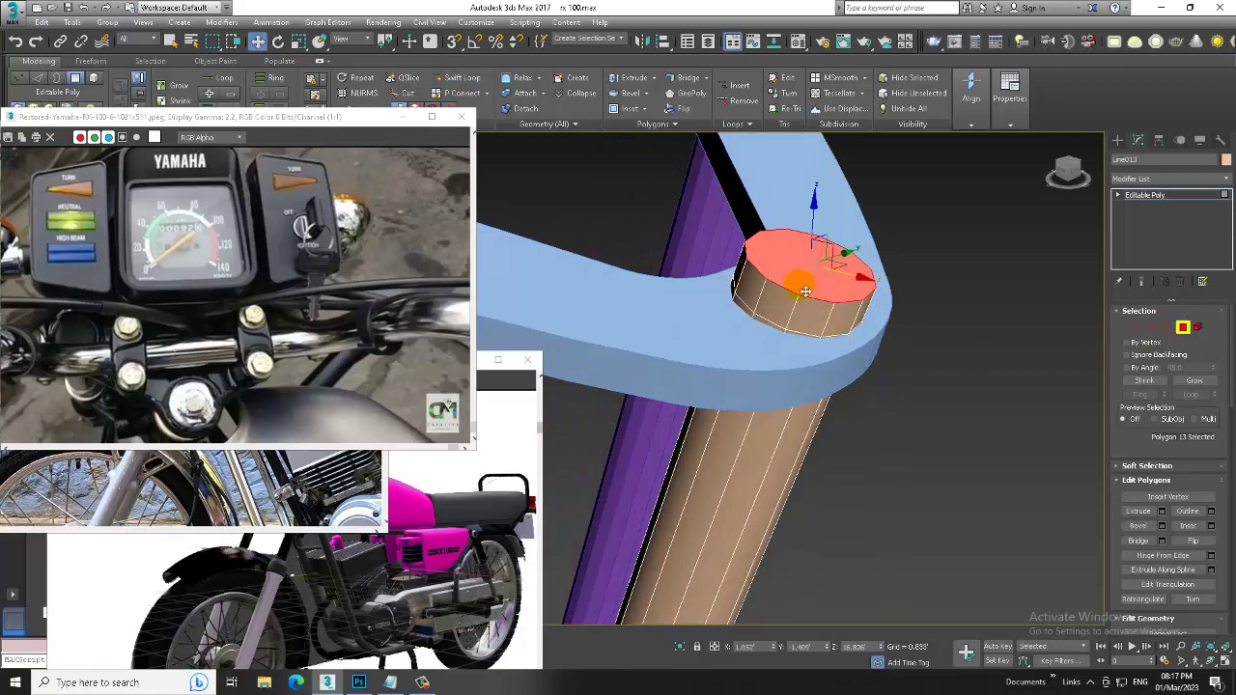
pyautogui.press('r')
pyautogui.moveTo(805, 291); pyautogui.dragTo(835, 290)
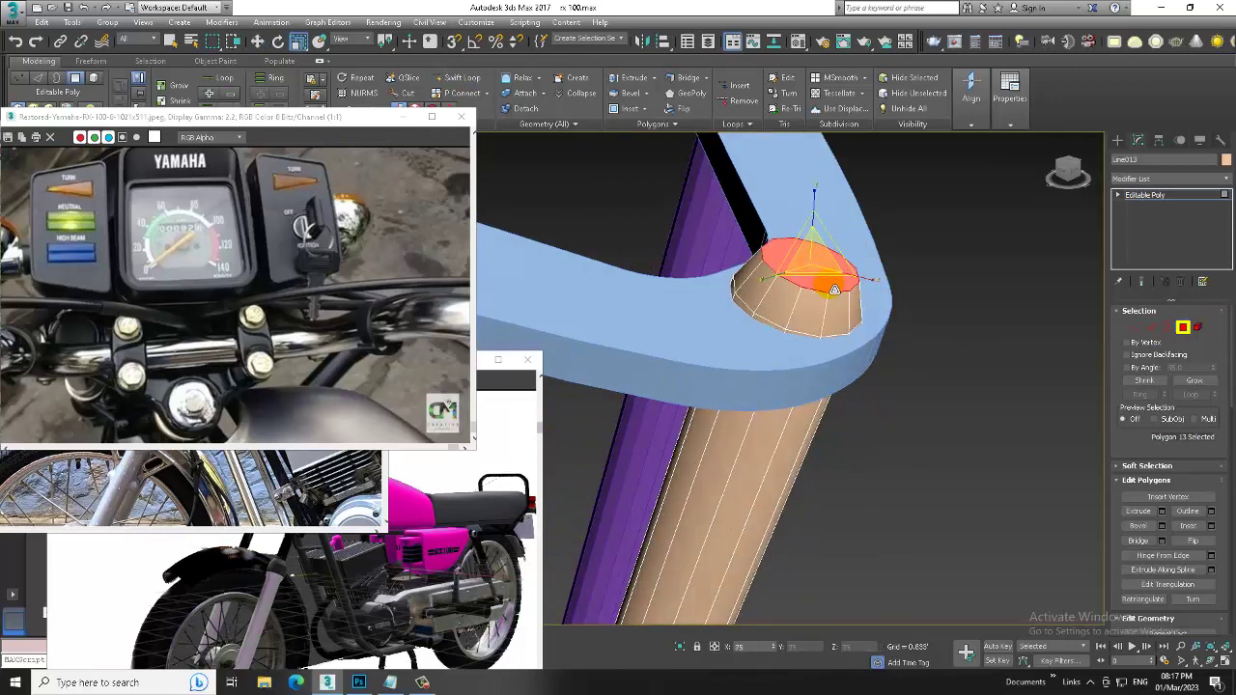
pyautogui.hotkey('ctrl', 'z')
# Inset the top cap and extrude the inner circle upward into a short stub.
pyautogui.click(1213, 528)
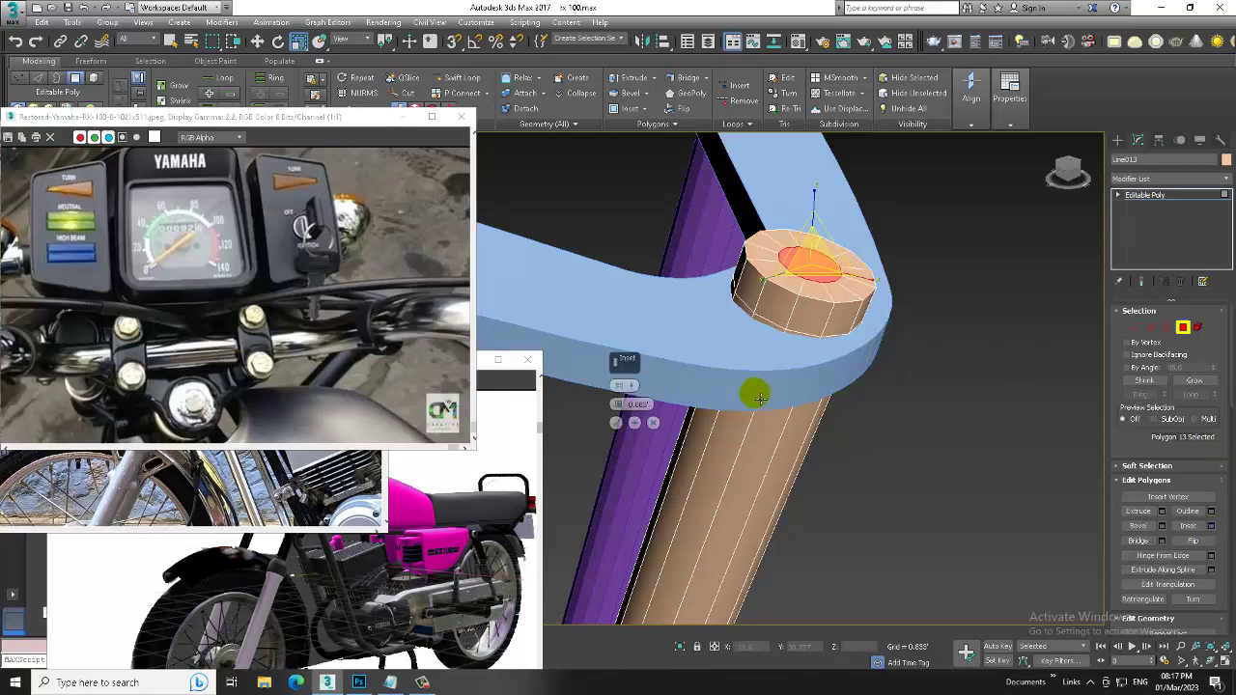
pyautogui.click(1161, 511)
pyautogui.moveTo(635, 438); pyautogui.dragTo(645, 467)
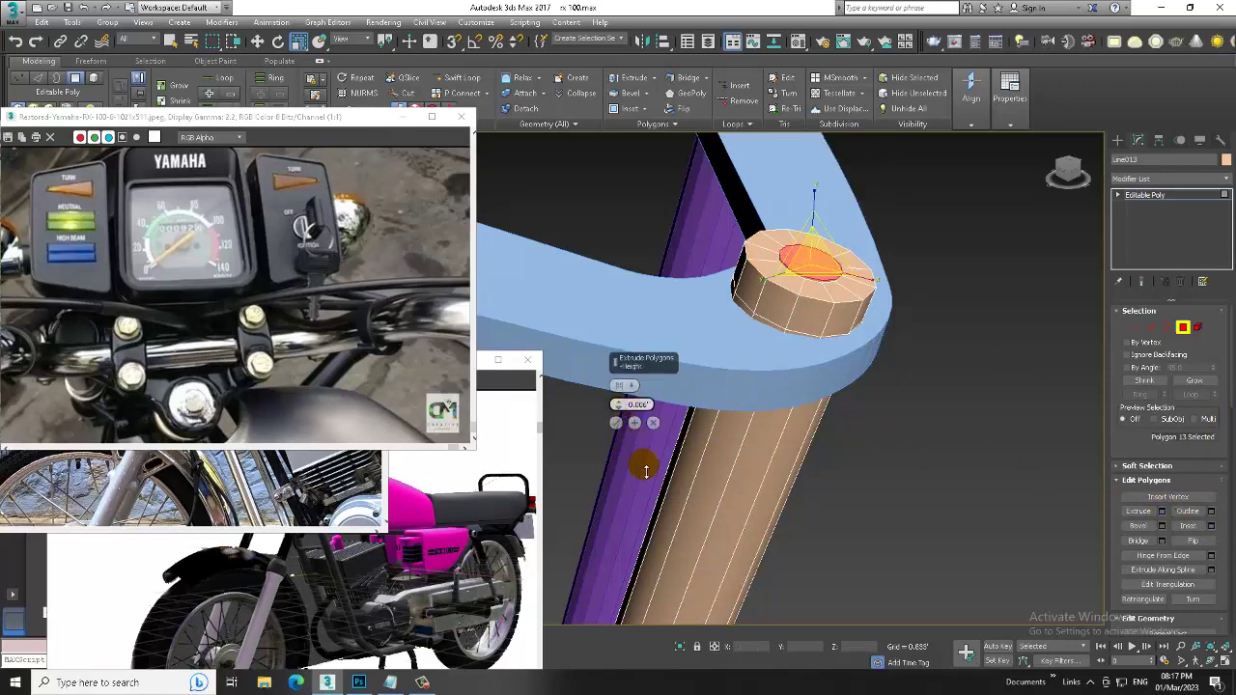
pyautogui.click(616, 422)
pyautogui.moveTo(618, 422)
pyautogui.keyDown('alt'); pyautogui.mouseDown(button='middle')
pyautogui.moveTo(866, 396)
pyautogui.moveTo(889, 325)
pyautogui.moveTo(908, 309)
pyautogui.mouseUp(button='middle'); pyautogui.keyUp('alt')
pyautogui.scroll(-5, 866, 395)
pyautogui.scroll(4, 982, 275)
pyautogui.scroll(-4, 982, 274)
pyautogui.moveTo(983, 275)
pyautogui.keyDown('alt'); pyautogui.mouseDown(button='middle')
pyautogui.moveTo(884, 358)
pyautogui.moveTo(898, 362)
pyautogui.moveTo(874, 355)
pyautogui.moveTo(1004, 340)
pyautogui.mouseUp(button='middle'); pyautogui.keyUp('alt')
pyautogui.scroll(5, 884, 357)
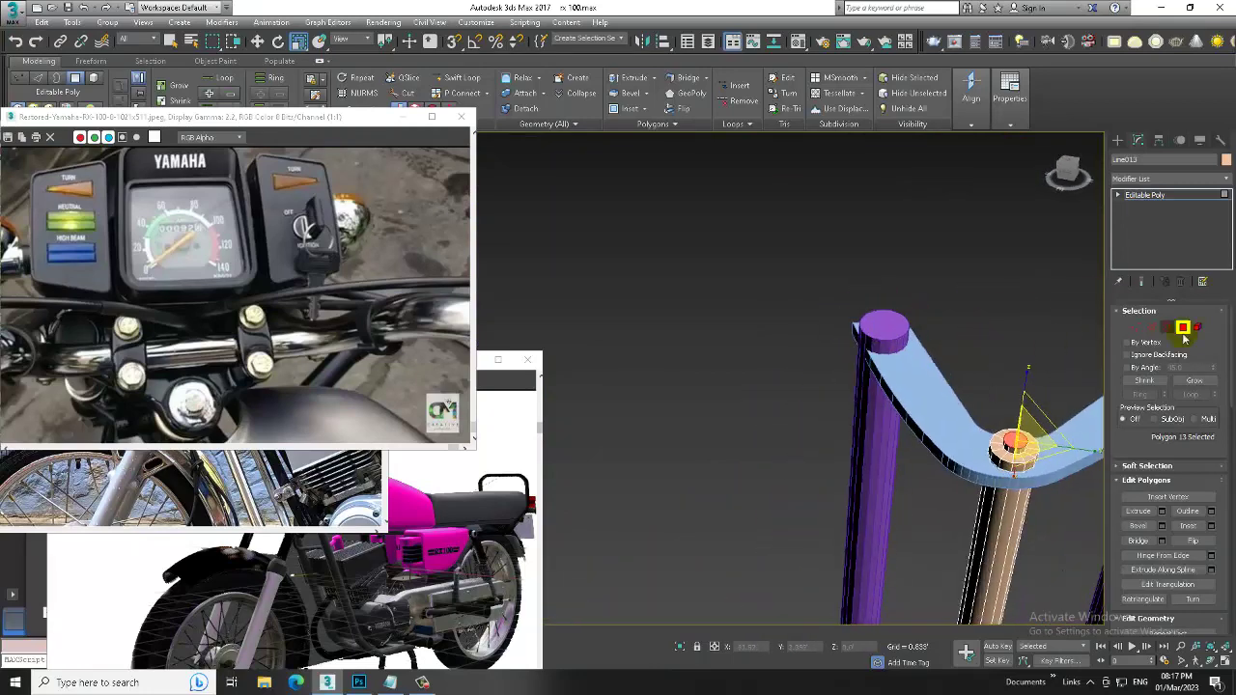
# In the Left view, raise the end vertices of fork tube Cylinder001.
pyautogui.click(1145, 196)
pyautogui.click(874, 444)
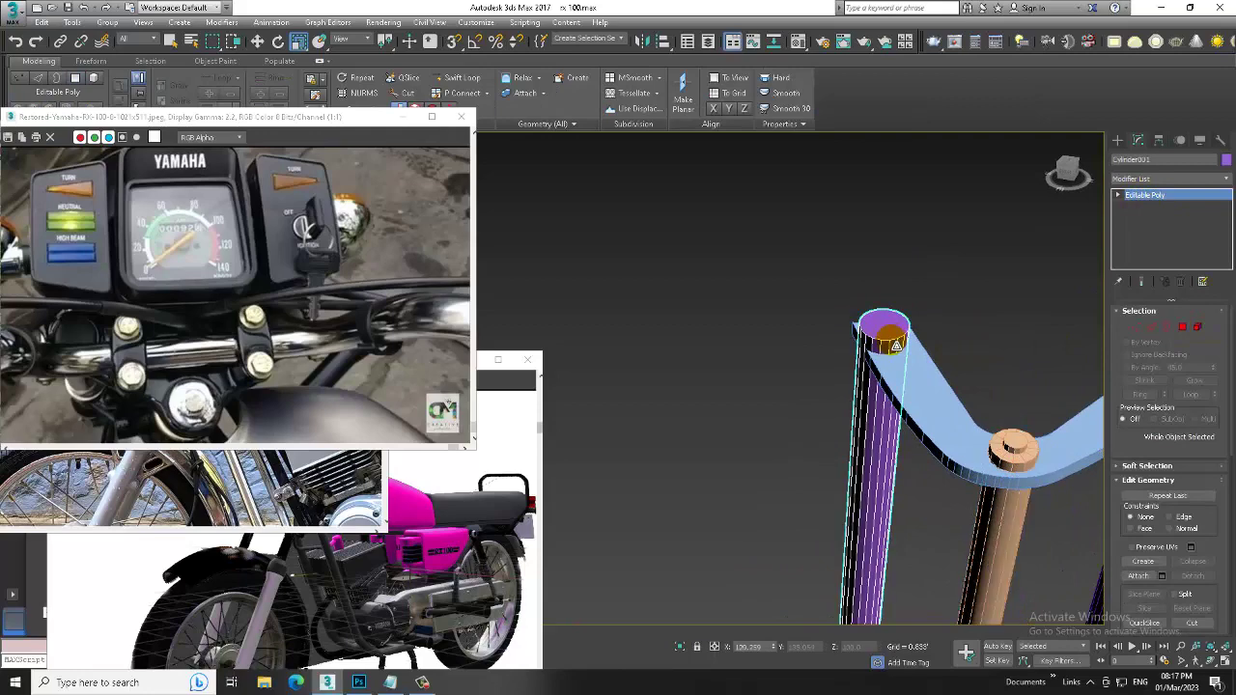
pyautogui.hotkey('alt', 'w')
pyautogui.click(566, 276)
pyautogui.hotkey('alt', 'w')
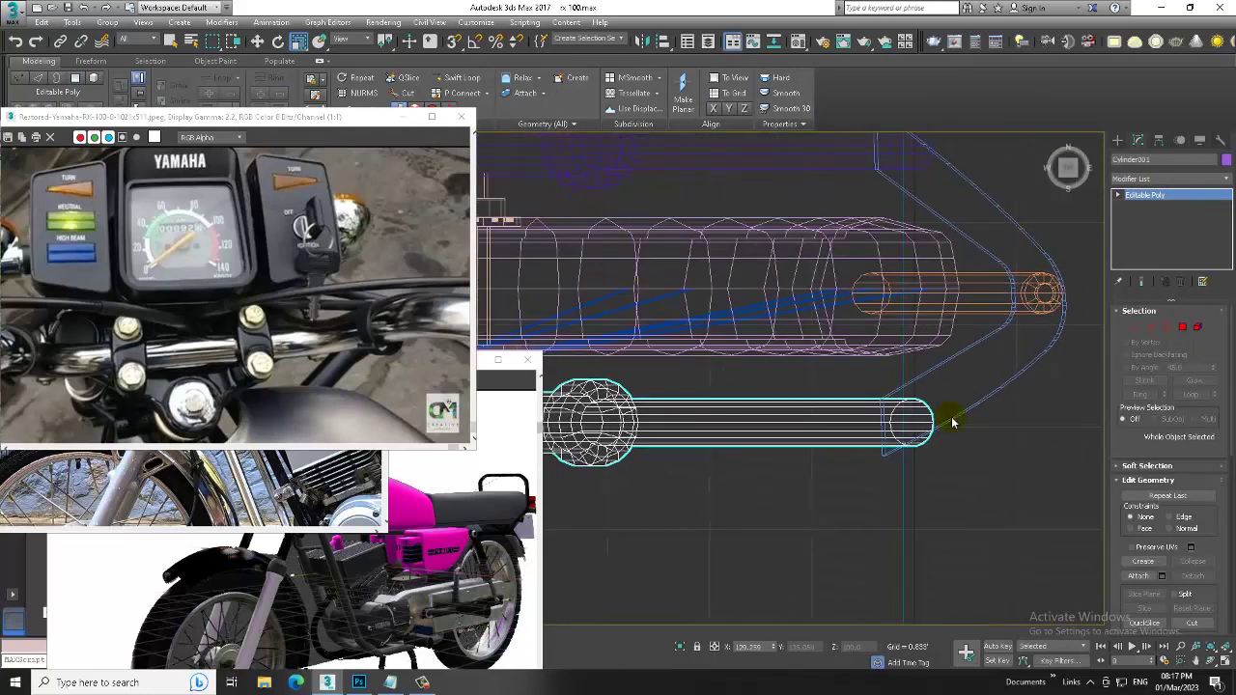
pyautogui.press('1')
pyautogui.press('w')
pyautogui.moveTo(933, 398); pyautogui.dragTo(933, 357)
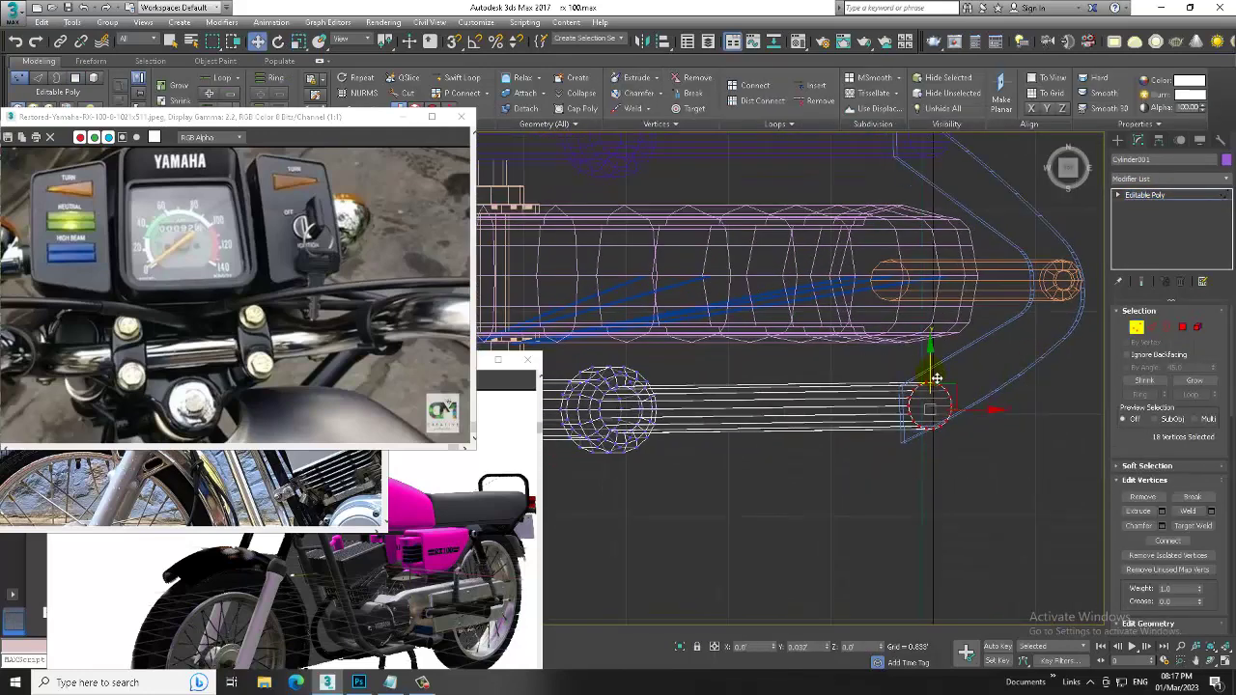
pyautogui.moveTo(923, 179); pyautogui.dragTo(885, 391, button='middle')
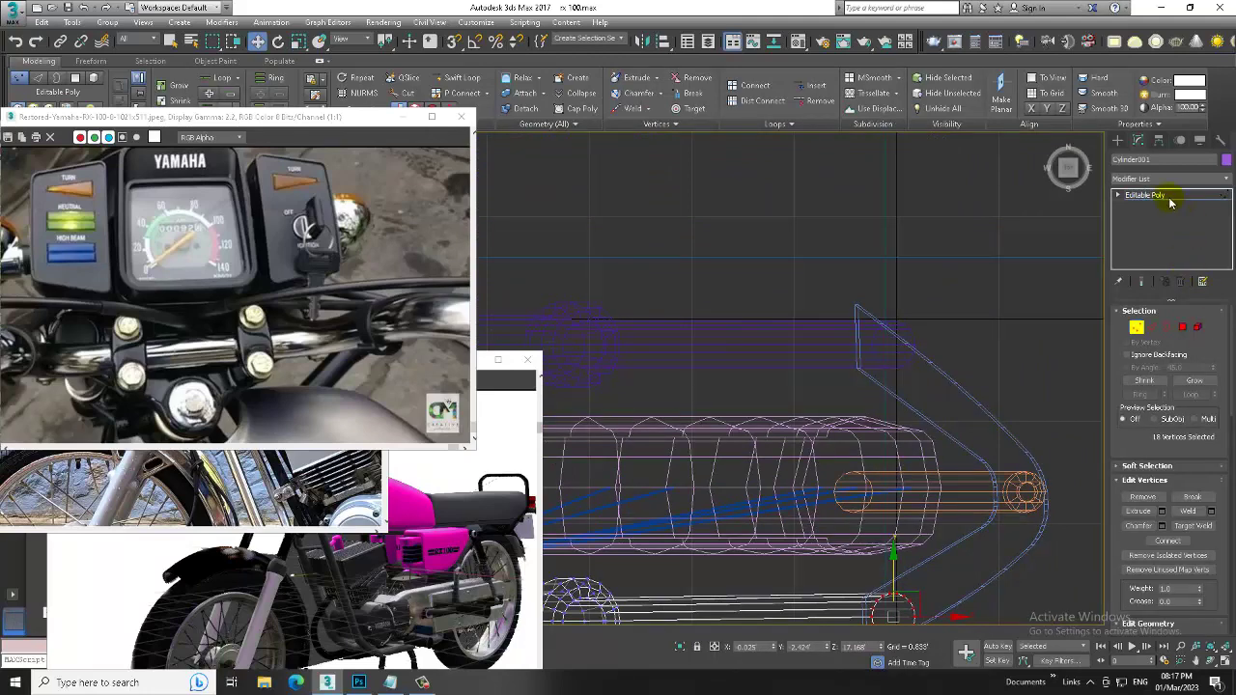
# Box-select Cylinder003's end vertex ring and nudge it to meet the bracket's other rounded end.
pyautogui.click(1145, 196)
pyautogui.click(850, 333)
pyautogui.press('1')
pyautogui.moveTo(800, 282); pyautogui.dragTo(937, 378)
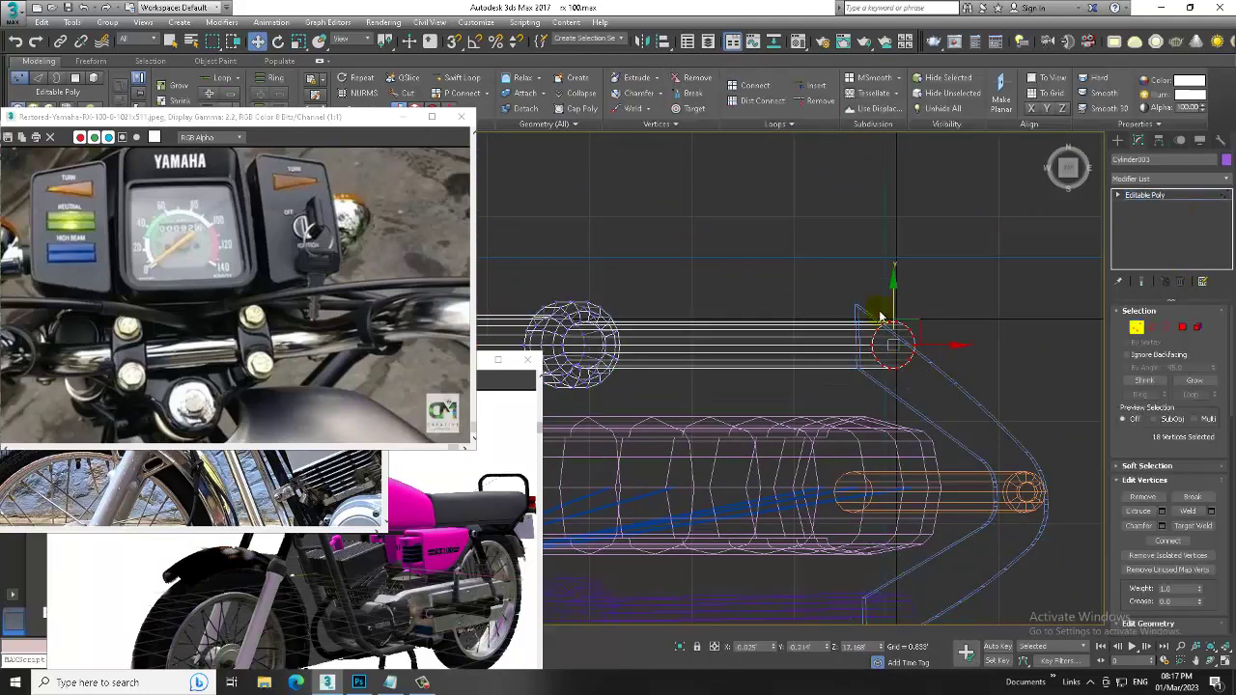
pyautogui.hotkey('alt', 'w')
pyautogui.hotkey('alt', 'w')
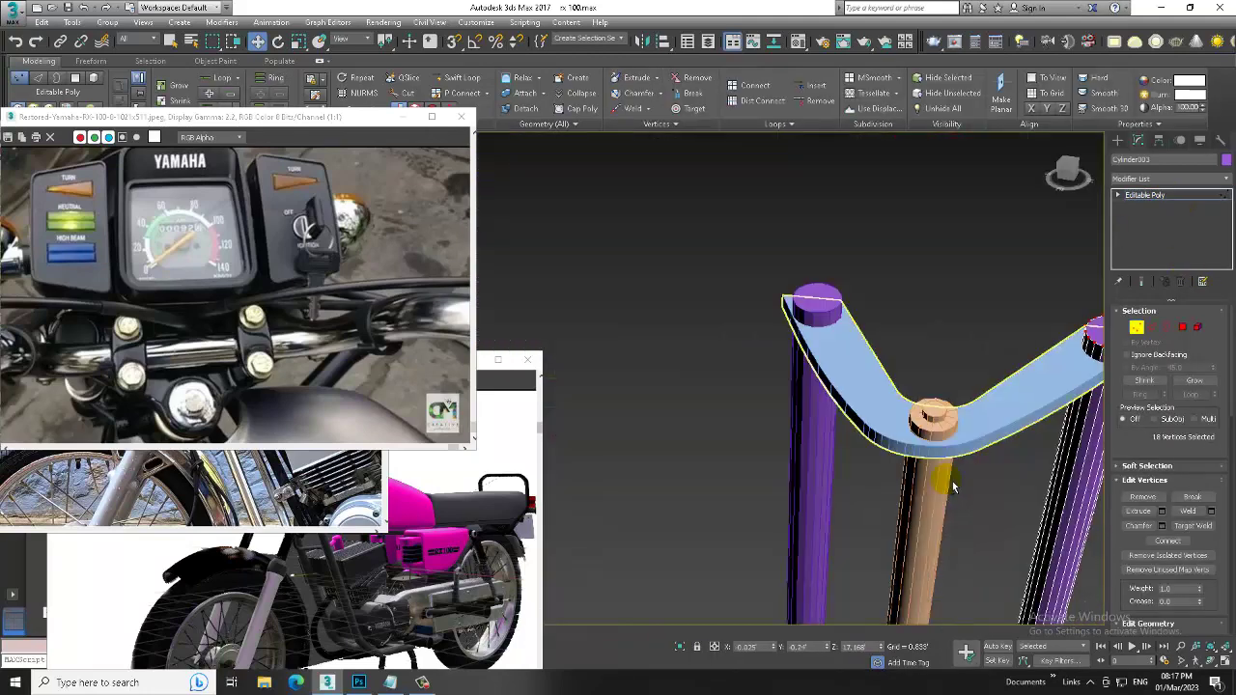
pyautogui.moveTo(870, 386)
pyautogui.keyDown('alt'); pyautogui.mouseDown(button='middle')
pyautogui.moveTo(846, 470)
pyautogui.moveTo(905, 413)
pyautogui.mouseUp(button='middle'); pyautogui.keyUp('alt')
pyautogui.moveTo(988, 333); pyautogui.dragTo(983, 336)
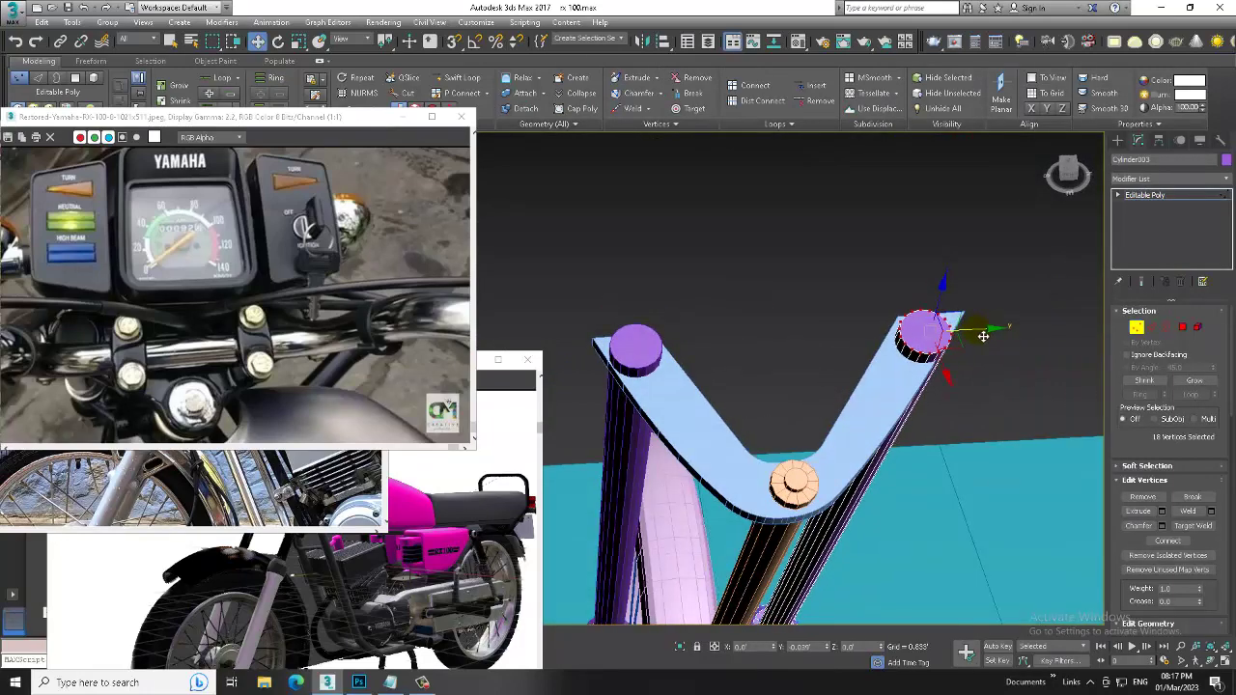
pyautogui.moveTo(905, 377)
pyautogui.keyDown('alt'); pyautogui.mouseDown(button='middle')
pyautogui.moveTo(861, 391)
pyautogui.moveTo(908, 345)
pyautogui.mouseUp(button='middle'); pyautogui.keyUp('alt')
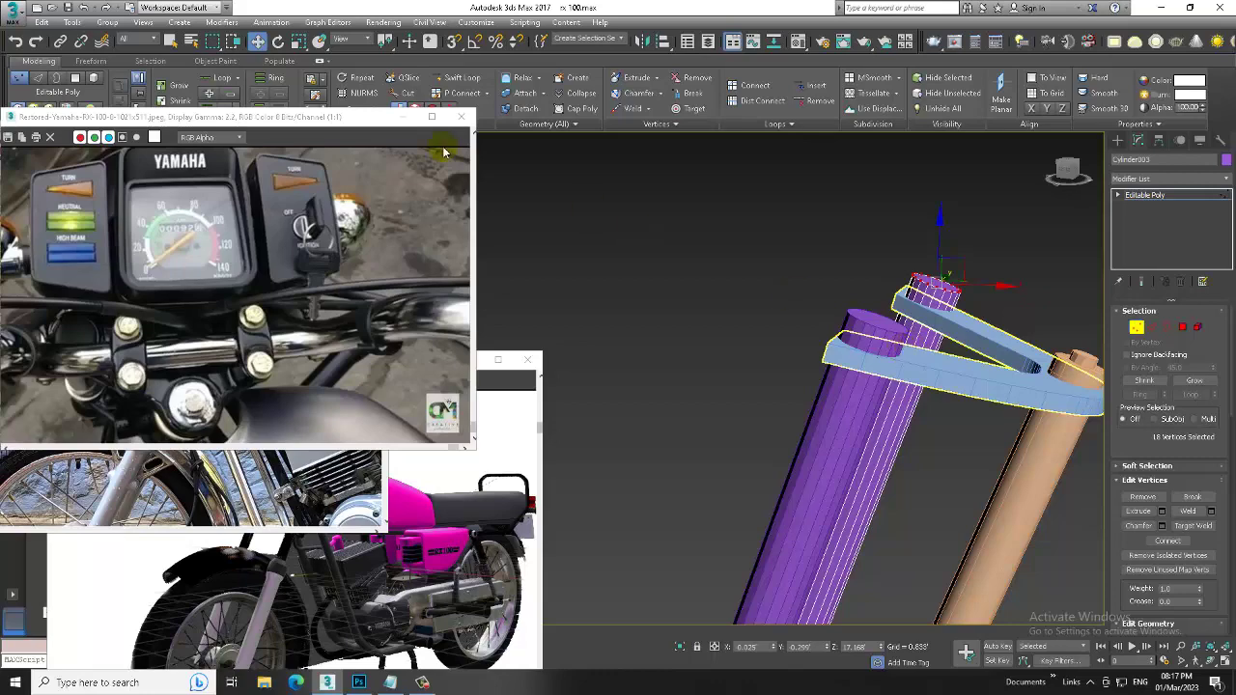
# Cancel the stray loop-cut mode and select the left purple fork tube.
pyautogui.click(476, 83)
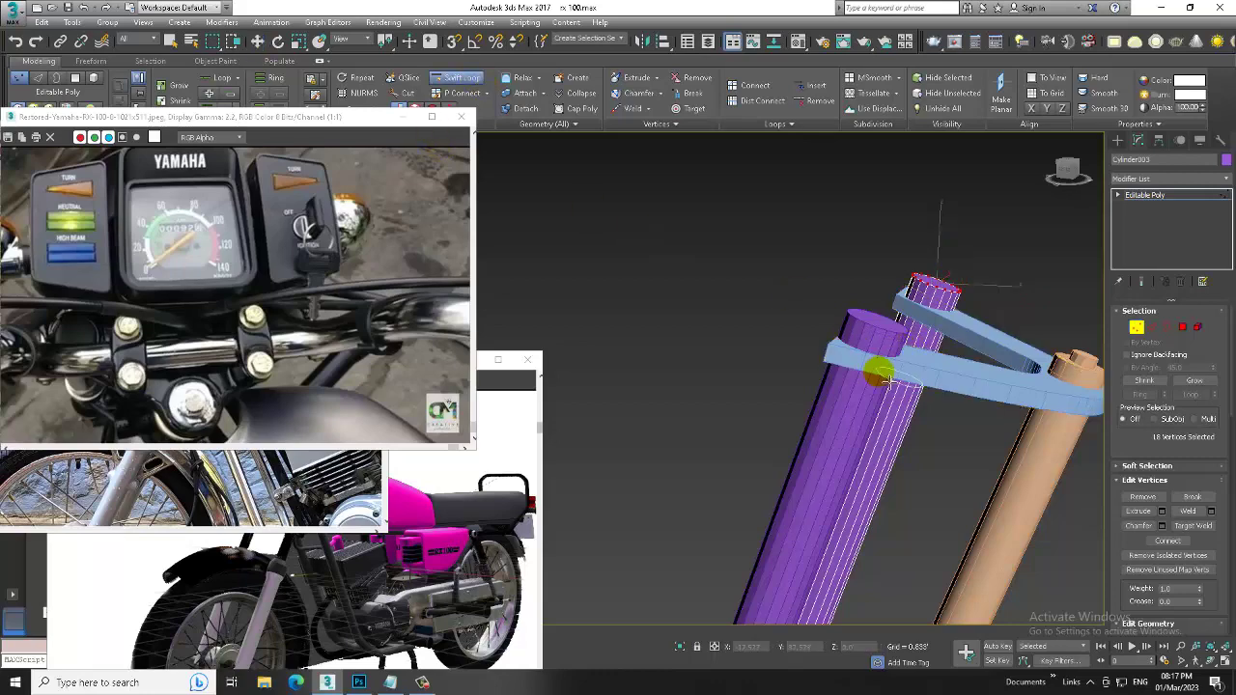
pyautogui.rightClick(941, 307)
pyautogui.click(1166, 198)
pyautogui.click(850, 454)
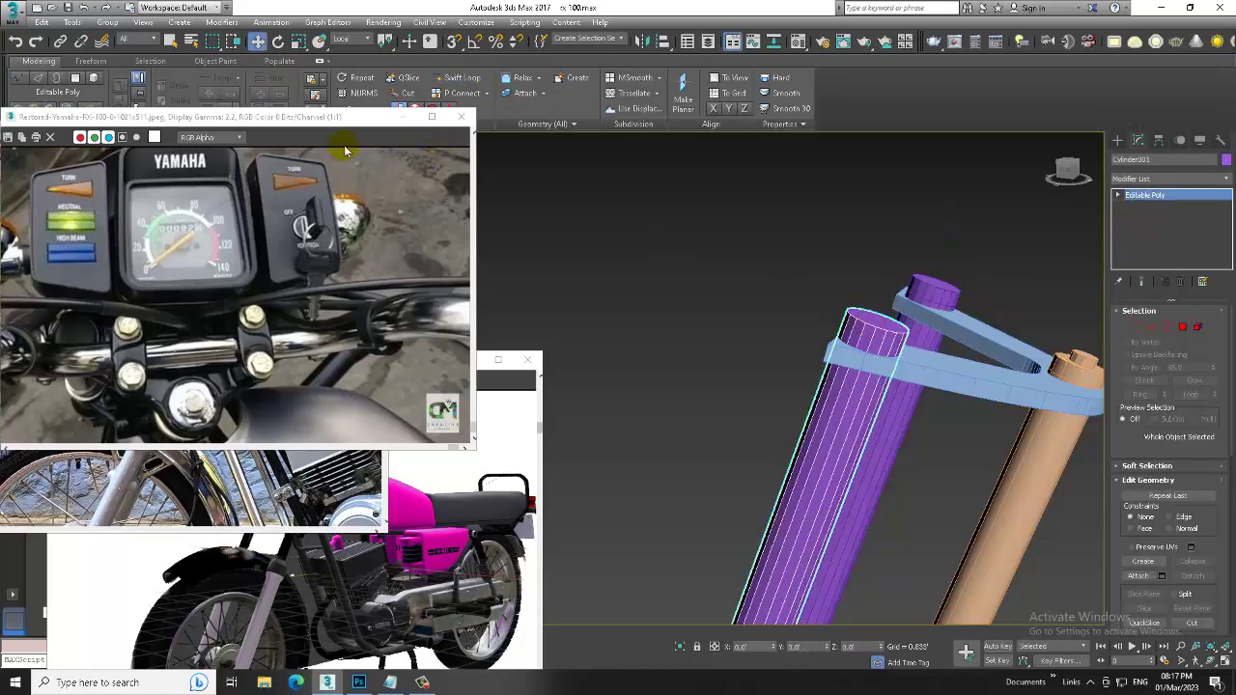
pyautogui.click(460, 77)
pyautogui.rightClick(880, 359)
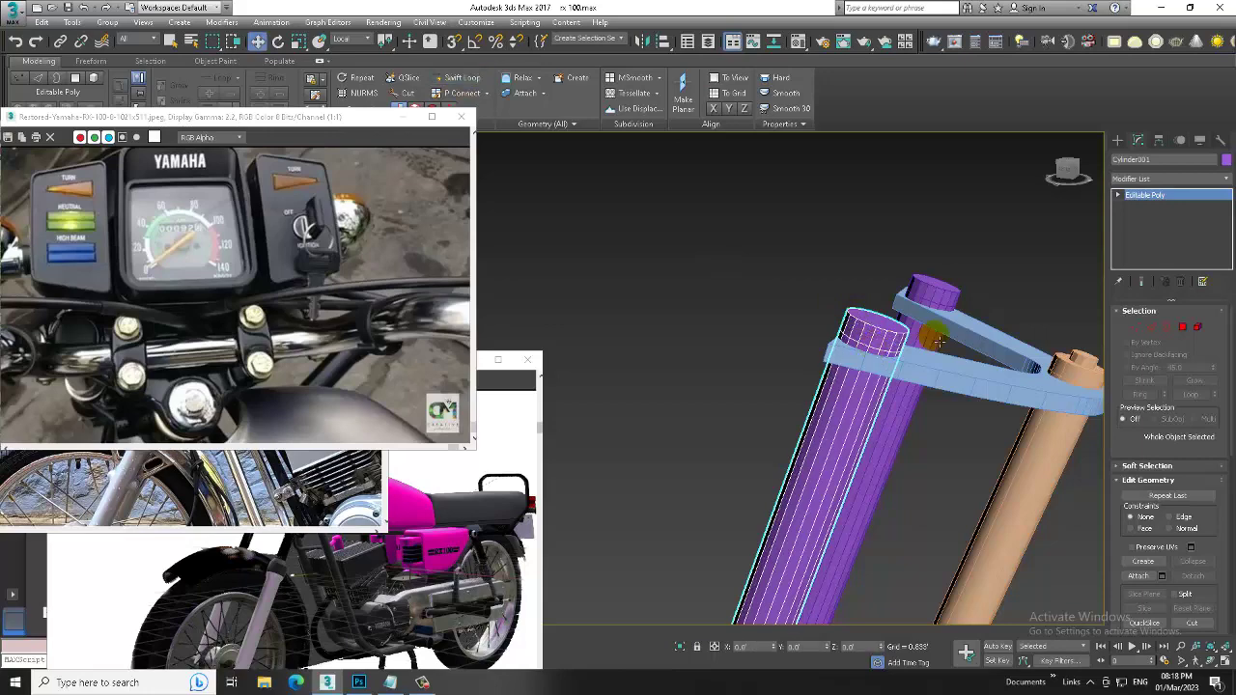
pyautogui.moveTo(881, 359)
pyautogui.keyDown('alt'); pyautogui.mouseDown(button='middle')
pyautogui.moveTo(924, 331)
pyautogui.moveTo(1063, 338)
pyautogui.mouseUp(button='middle'); pyautogui.keyUp('alt')
# Select the left tube's top cap and attach the blue bracket to the tube.
pyautogui.click(1183, 328)
pyautogui.click(686, 432)
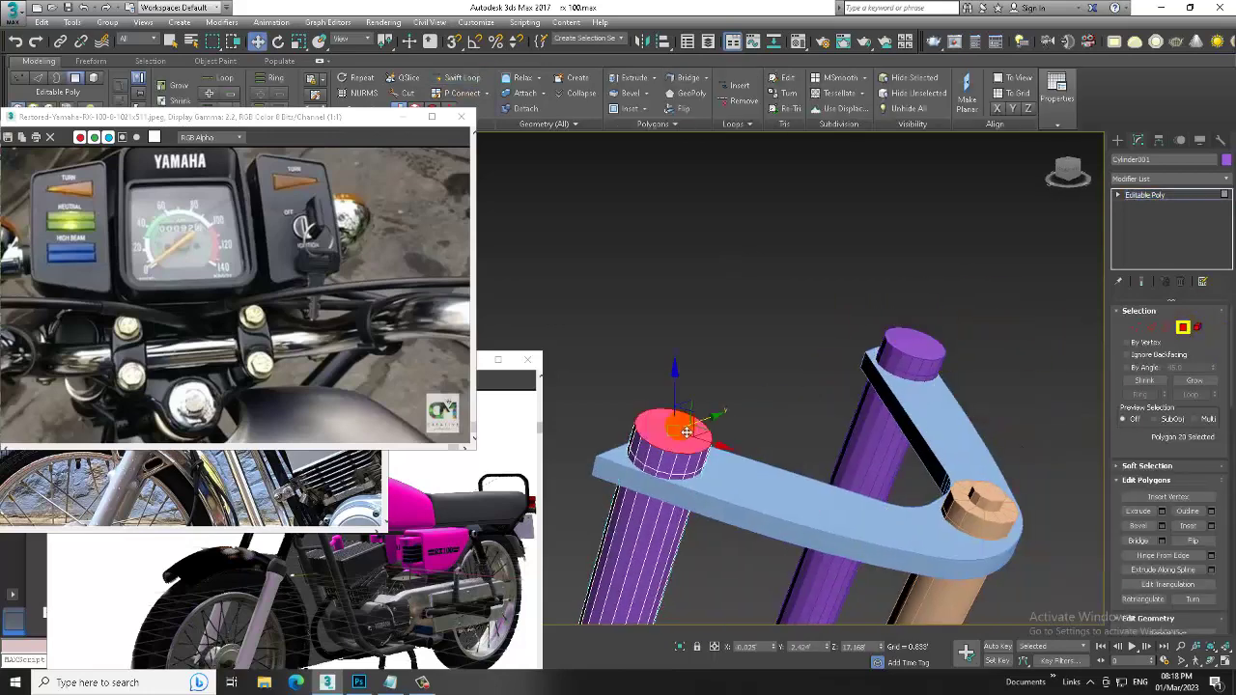
pyautogui.keyDown('alt'); pyautogui.moveTo(779, 412); pyautogui.dragTo(664, 386, button='middle'); pyautogui.keyUp('alt')
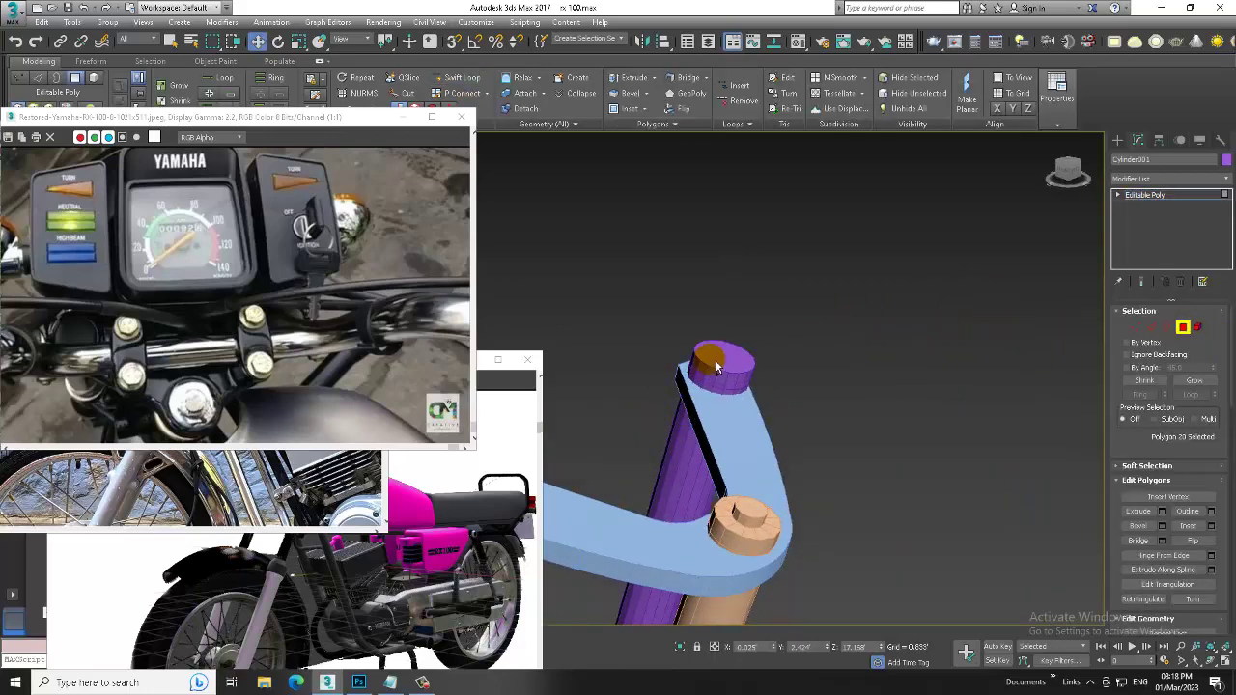
pyautogui.click(1178, 200)
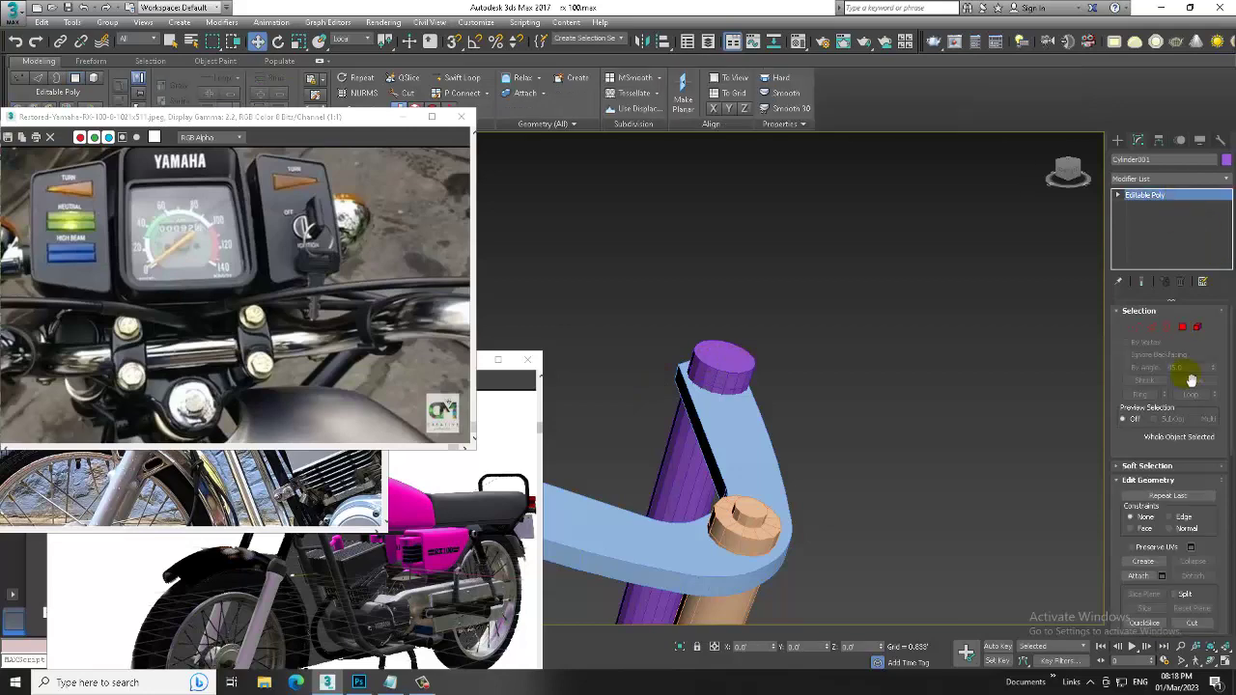
pyautogui.click(1140, 578)
pyautogui.click(723, 442)
pyautogui.keyDown('alt'); pyautogui.moveTo(684, 446); pyautogui.dragTo(845, 422, button='middle'); pyautogui.keyUp('alt')
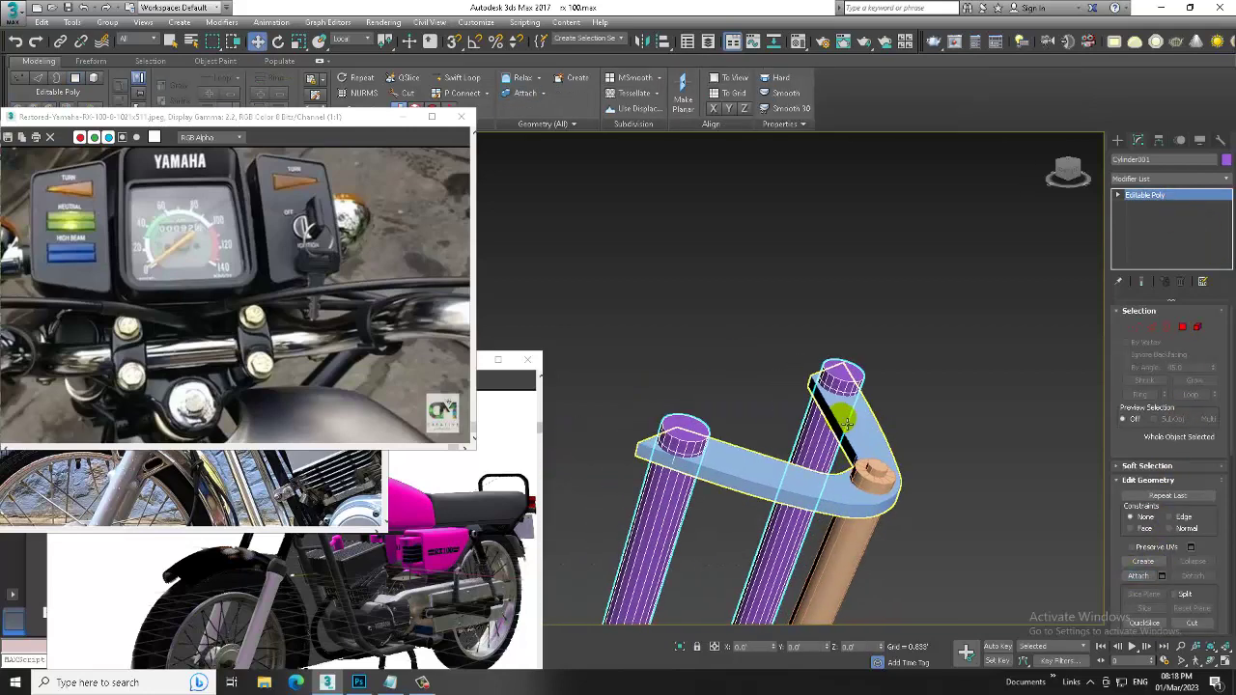
# Inset both caps with a smaller amount and extrude them into a shallow step.
pyautogui.press('4')
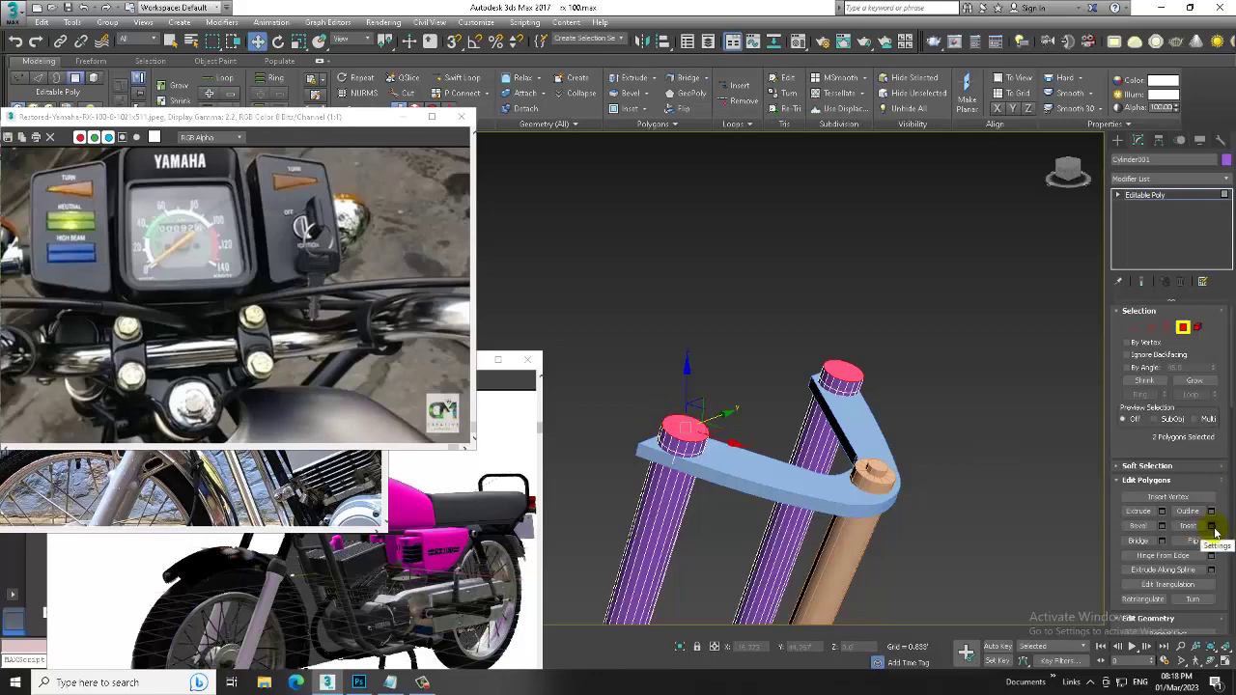
pyautogui.click(1211, 527)
pyautogui.scroll(3, 739, 503)
pyautogui.scroll(3, 734, 498)
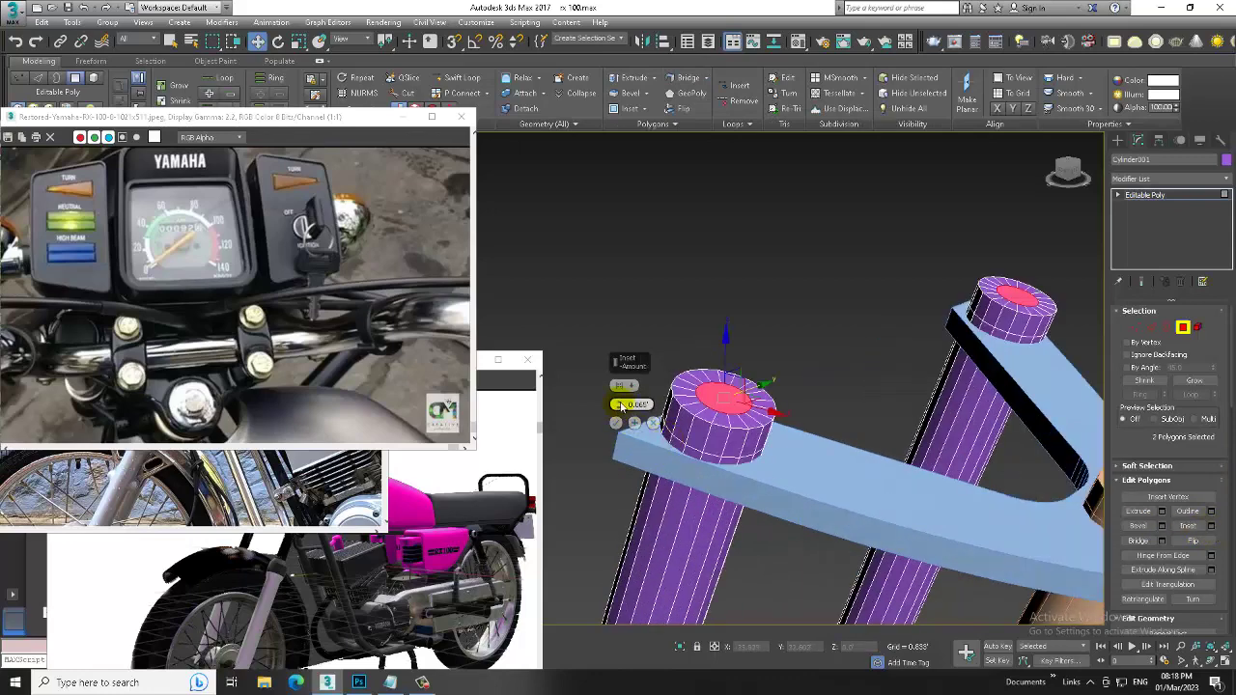
pyautogui.moveTo(621, 407); pyautogui.dragTo(633, 410)
pyautogui.click(616, 421)
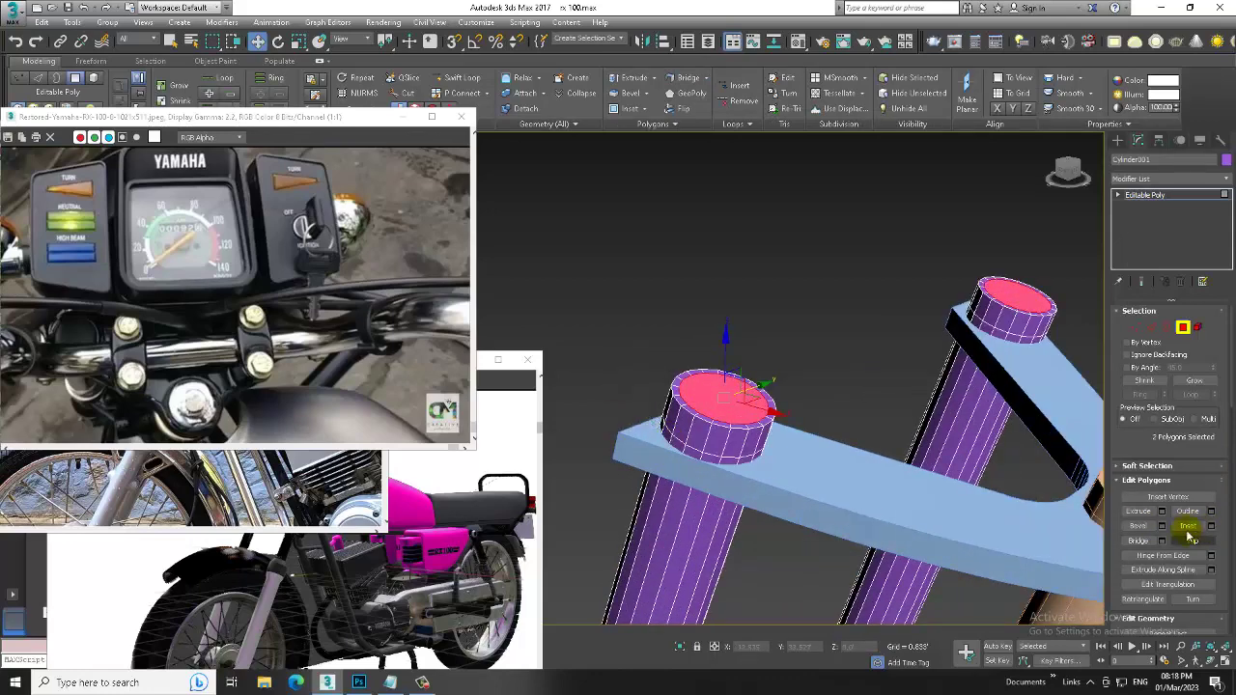
pyautogui.click(1161, 511)
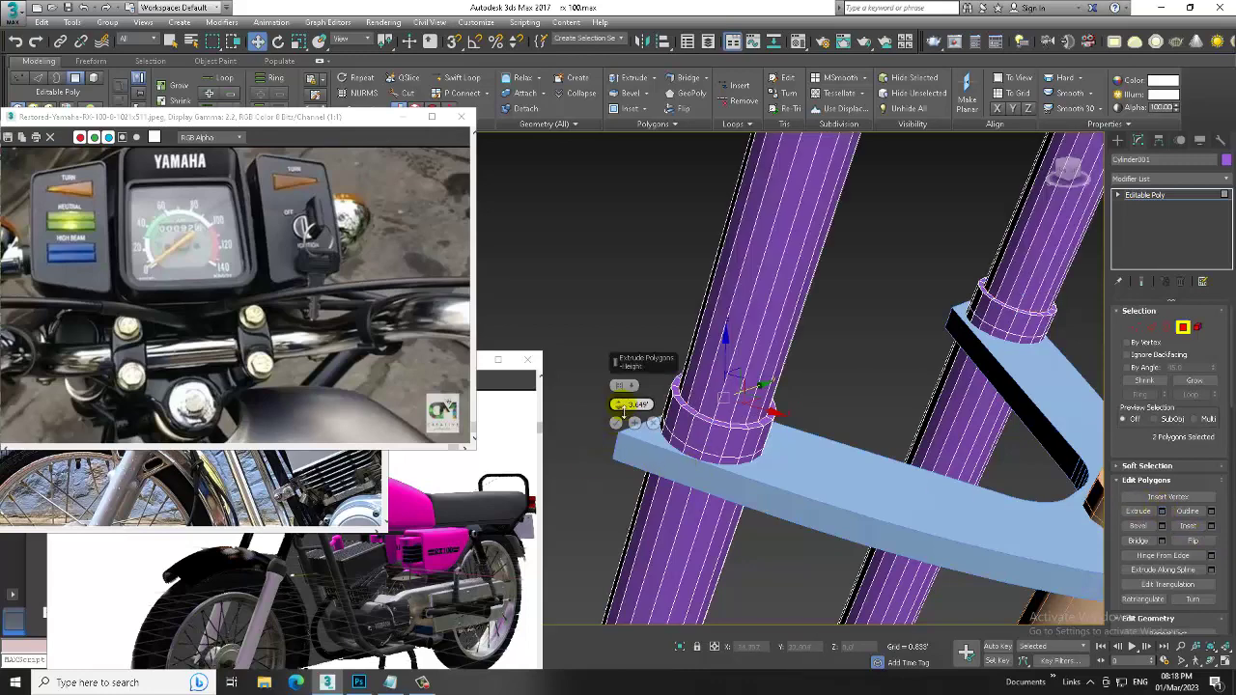
pyautogui.moveTo(647, 582); pyautogui.dragTo(645, 670)
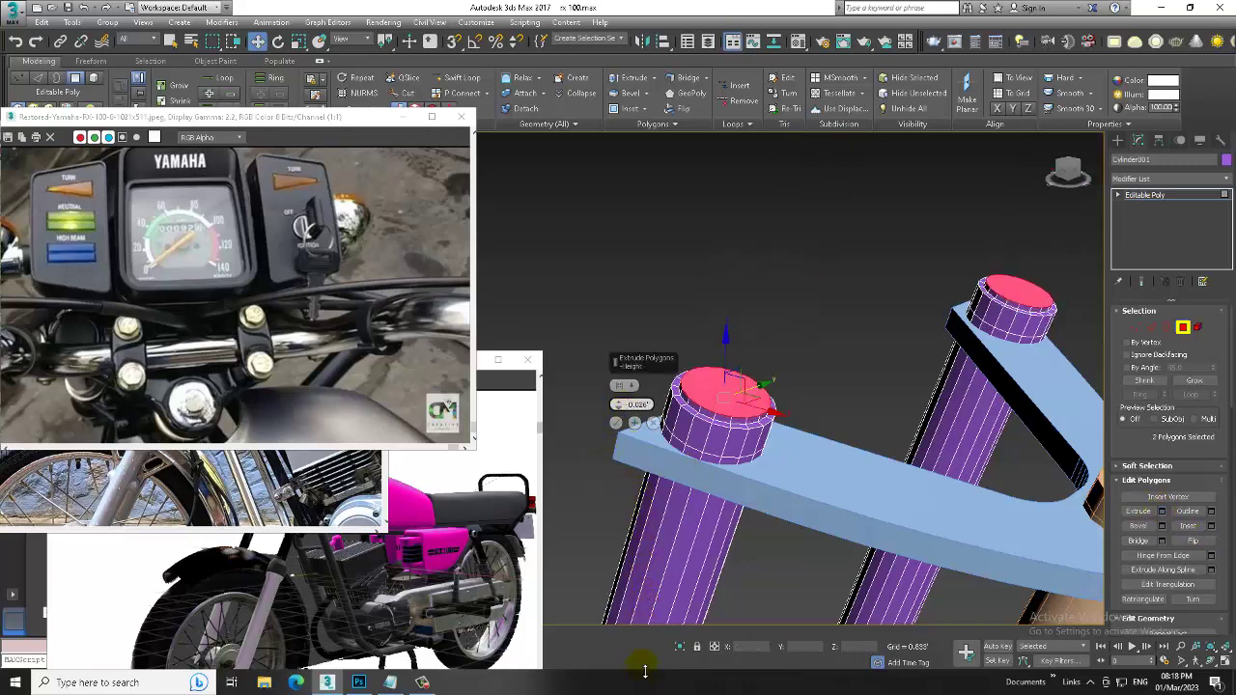
pyautogui.click(619, 425)
pyautogui.click(831, 281)
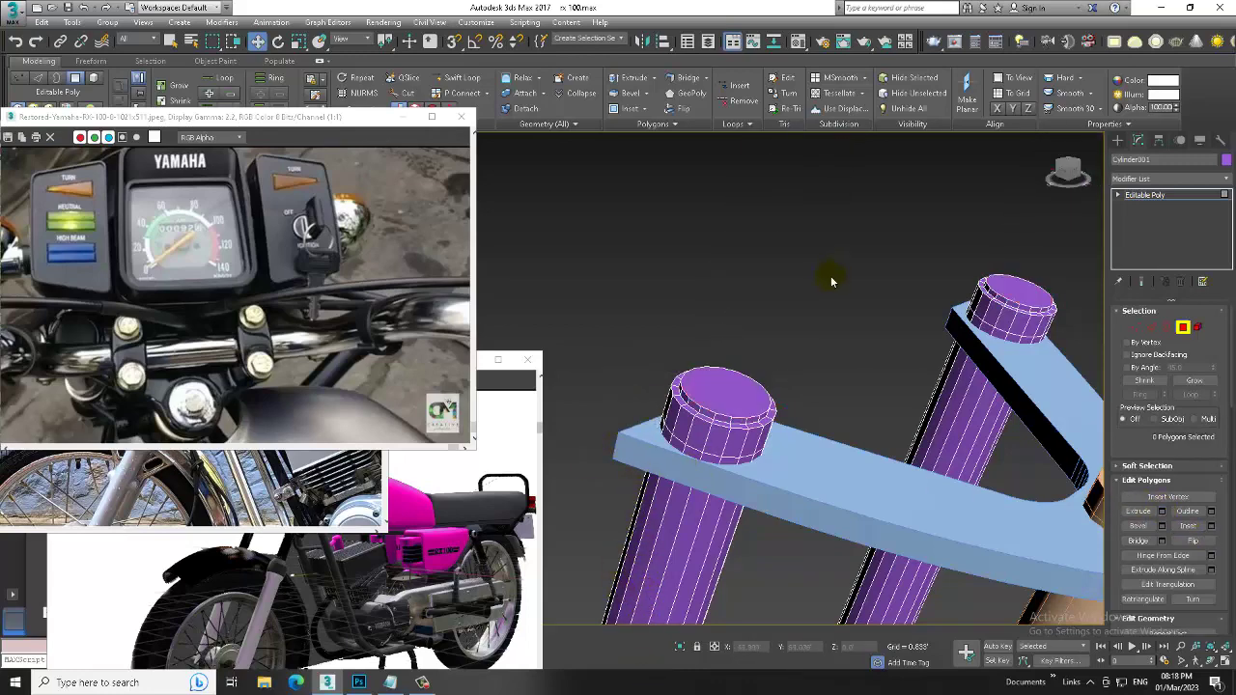
pyautogui.click(1162, 195)
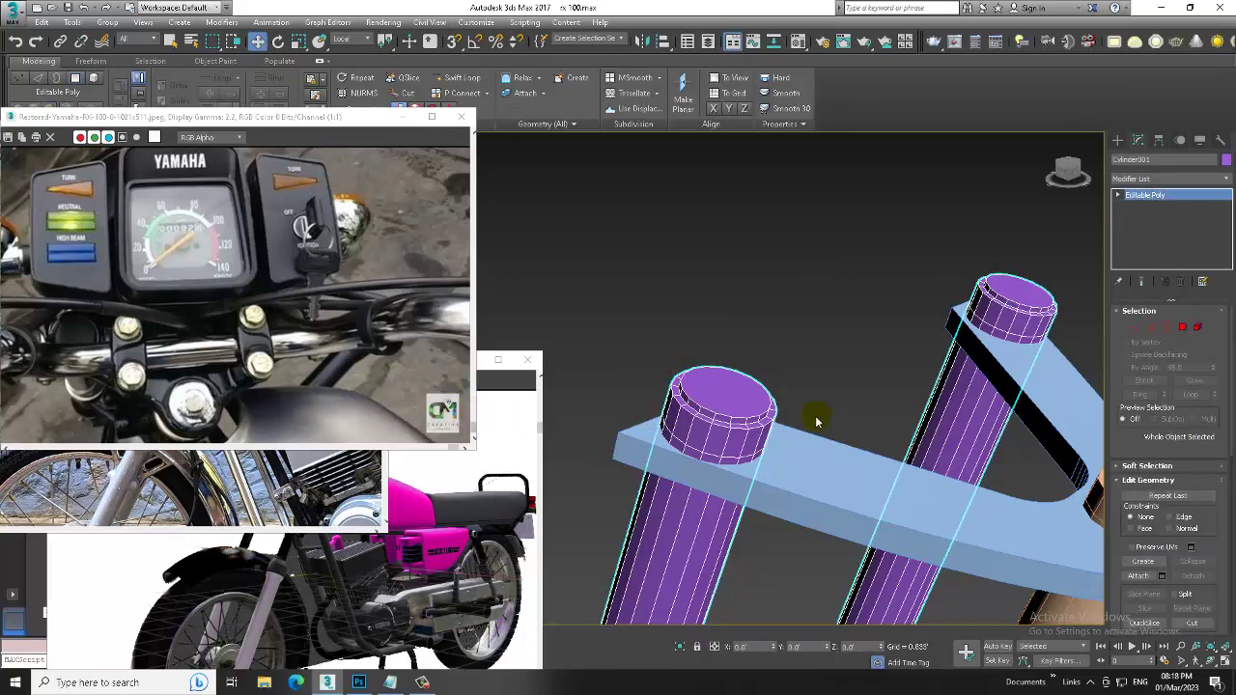
# Move the purple fork tube's top vertices down so it ends below the top bracket.
pyautogui.click(342, 510)
pyautogui.keyDown('alt'); pyautogui.moveTo(781, 433); pyautogui.dragTo(841, 308, button='middle'); pyautogui.keyUp('alt')
pyautogui.scroll(-5, 780, 411)
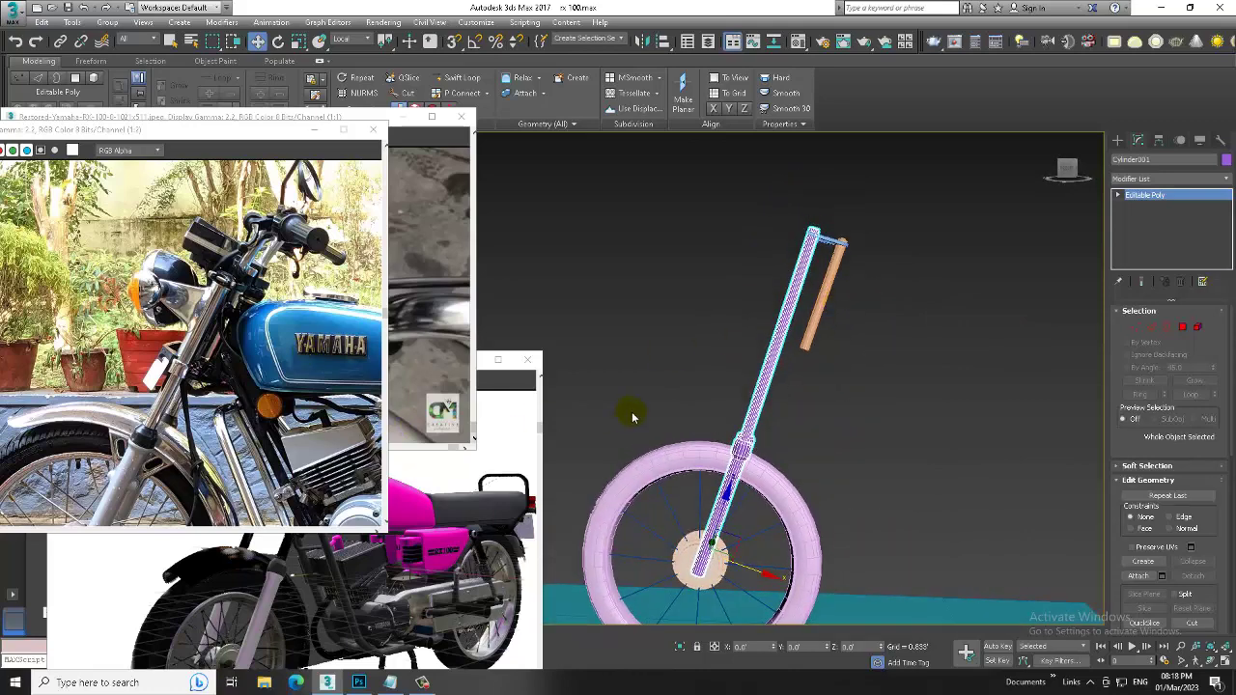
pyautogui.keyDown('alt'); pyautogui.moveTo(634, 417); pyautogui.dragTo(862, 343, button='middle'); pyautogui.keyUp('alt')
pyautogui.press('1')
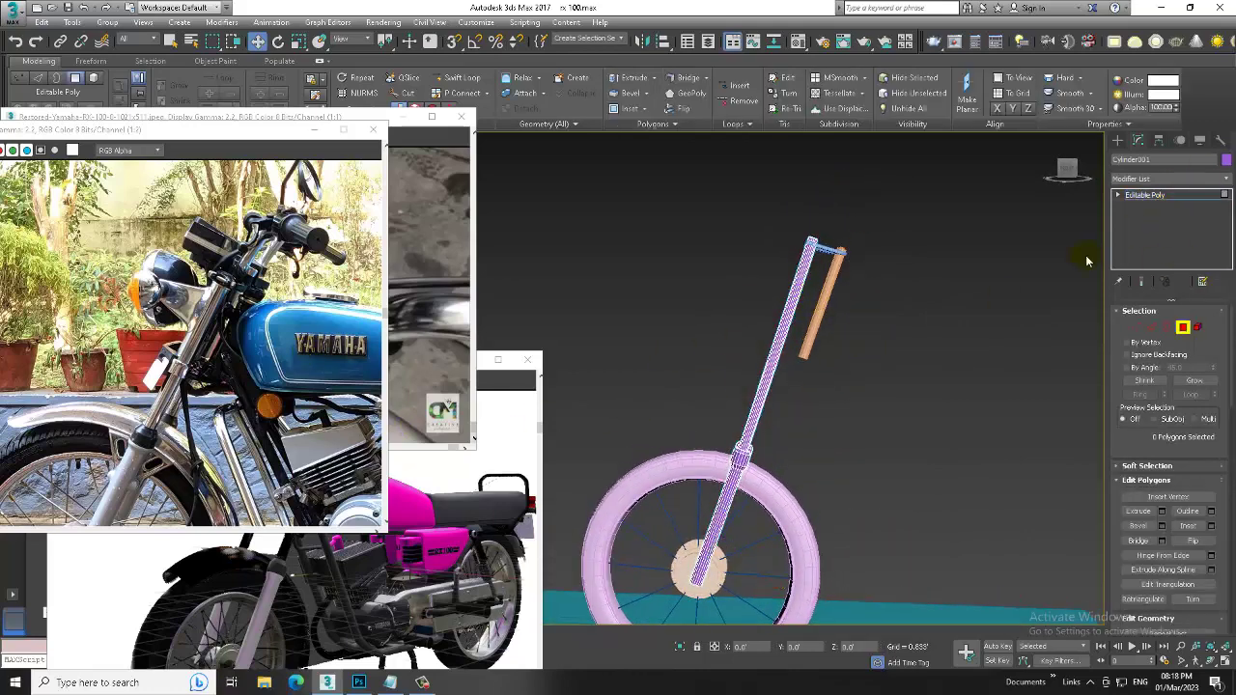
pyautogui.moveTo(846, 227); pyautogui.dragTo(840, 259)
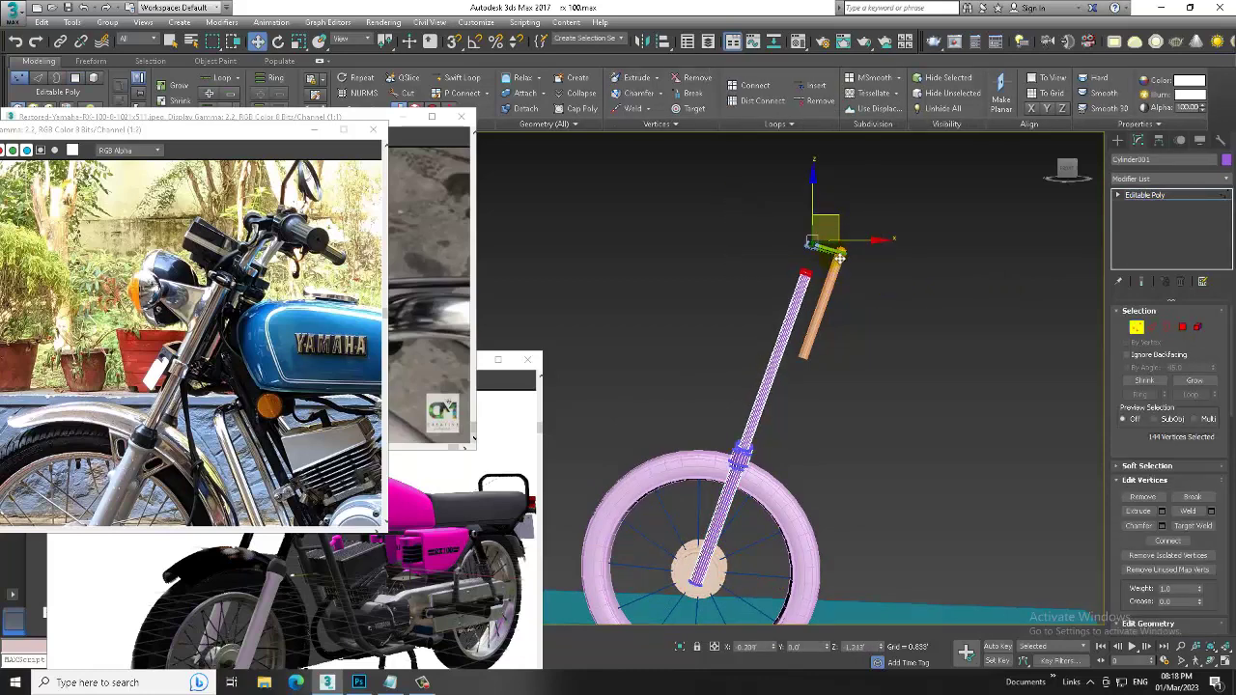
pyautogui.moveTo(838, 258); pyautogui.dragTo(842, 259)
# Exit vertex editing and swap the selection from the fork tube to the orange tube.
pyautogui.click(1173, 198)
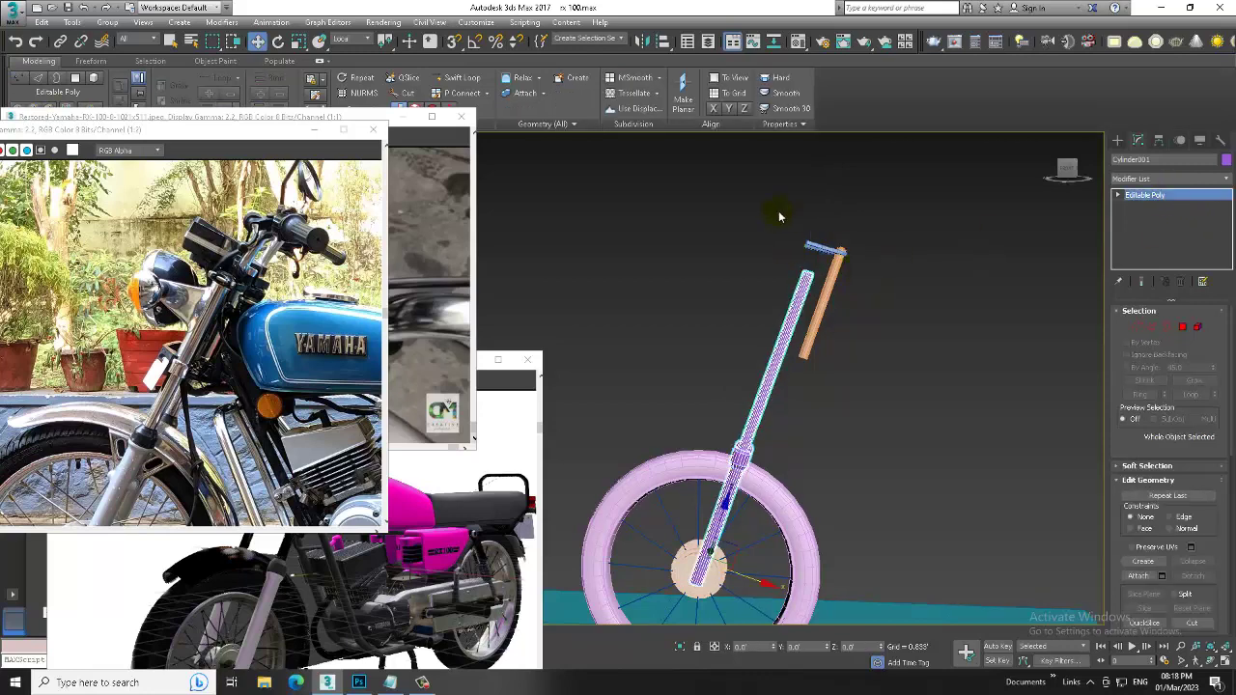
pyautogui.keyDown('ctrl'); pyautogui.click(763, 396); pyautogui.keyUp('ctrl')
pyautogui.keyDown('alt'); pyautogui.click(809, 423); pyautogui.keyUp('alt')
pyautogui.scroll(2, 816, 280)
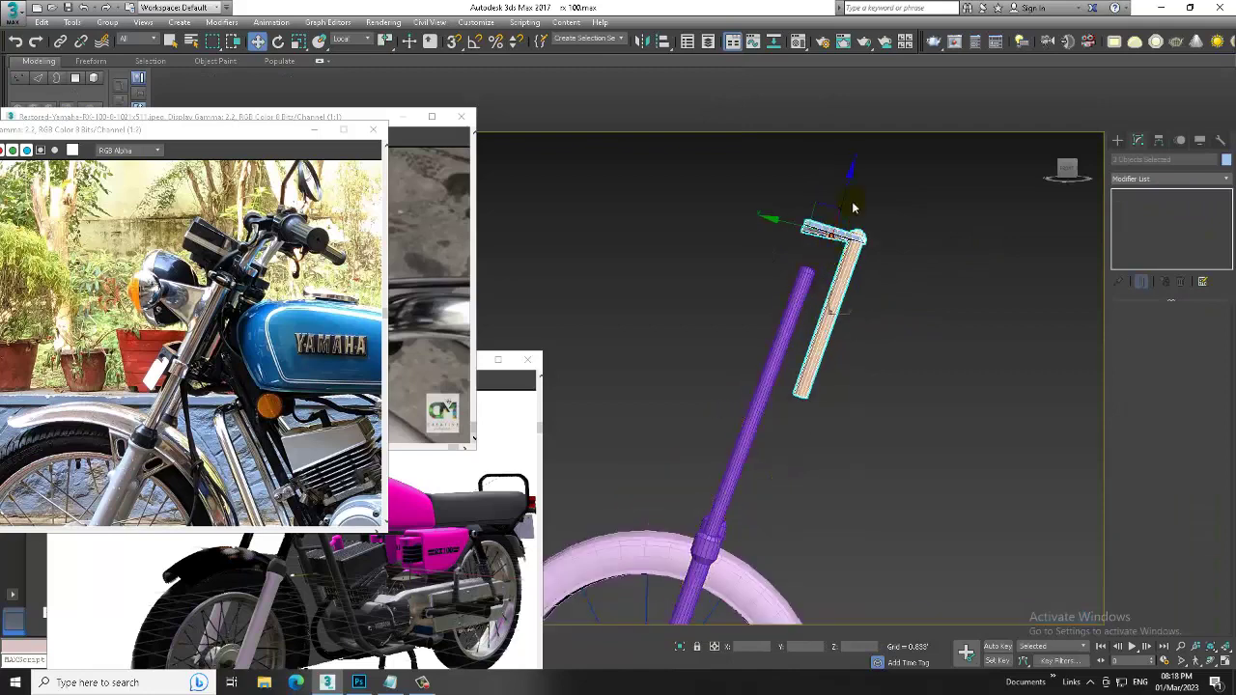
# Undo the stray move, then group the bracket and orange tube as Group001.
pyautogui.moveTo(855, 191); pyautogui.dragTo(858, 242)
pyautogui.hotkey('ctrl', 'z')
pyautogui.click(107, 23)
pyautogui.click(132, 41)
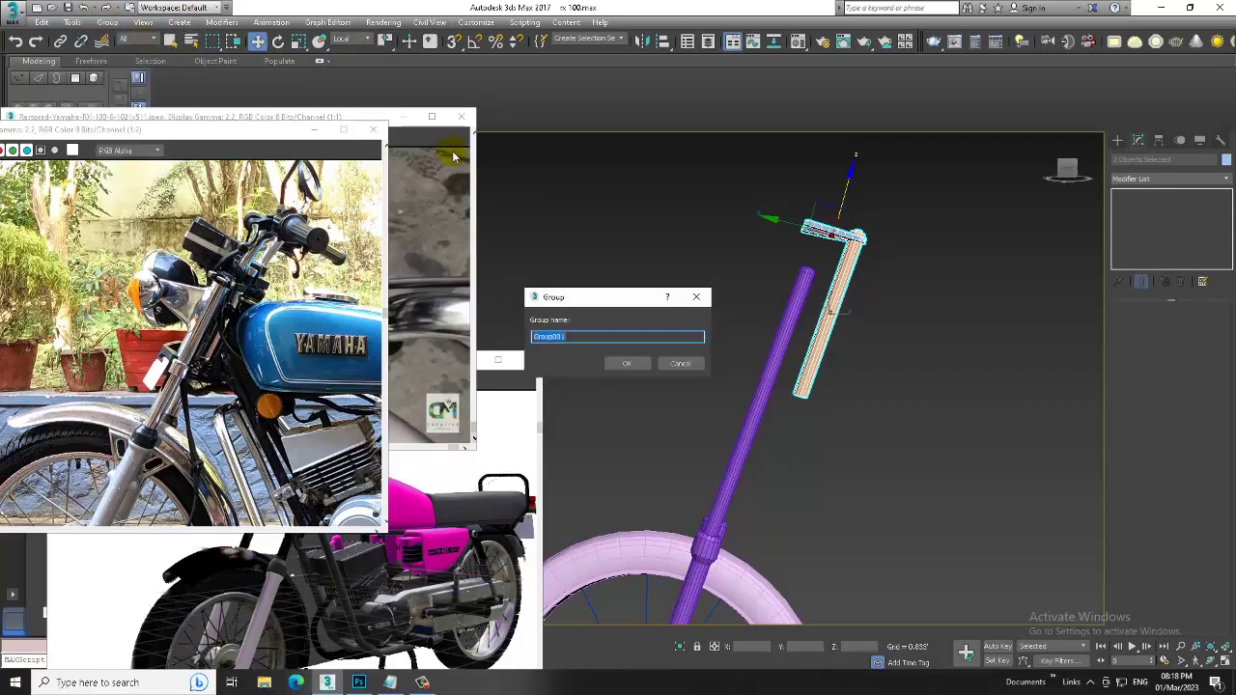
pyautogui.click(629, 364)
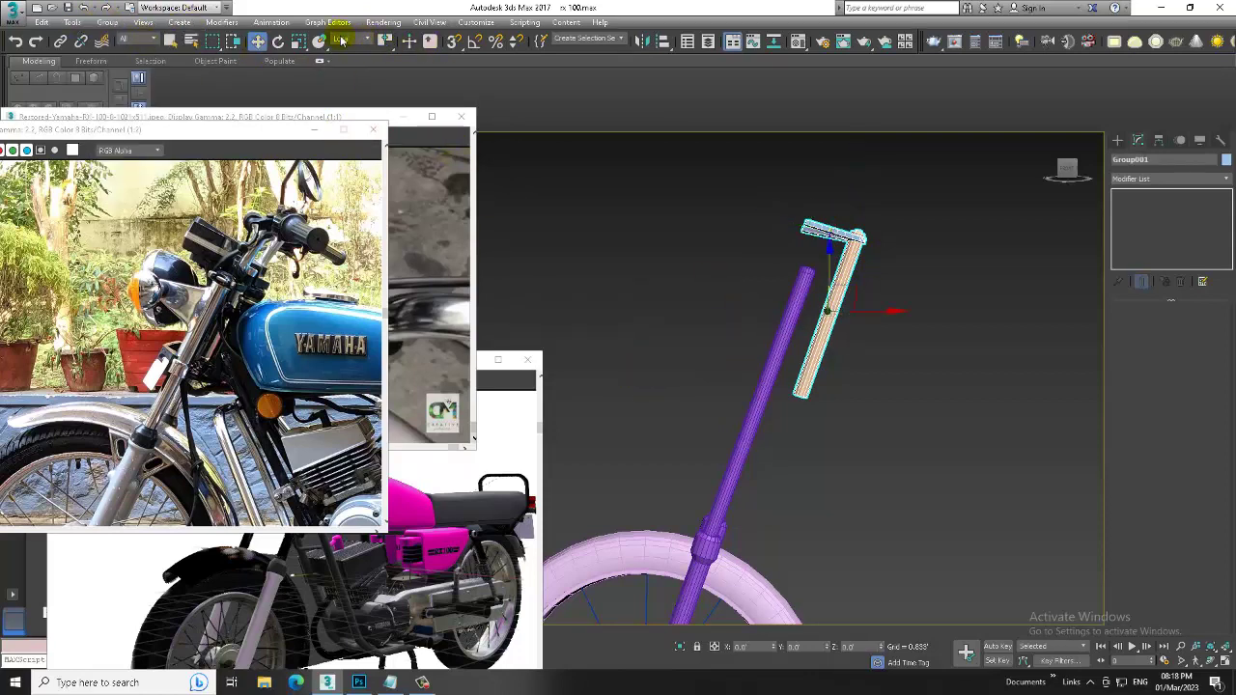
# Using Local coordinates, lower Group001 so the bracket rests on the fork tube tops.
pyautogui.click(341, 41)
pyautogui.click(362, 84)
pyautogui.moveTo(834, 273); pyautogui.dragTo(897, 366)
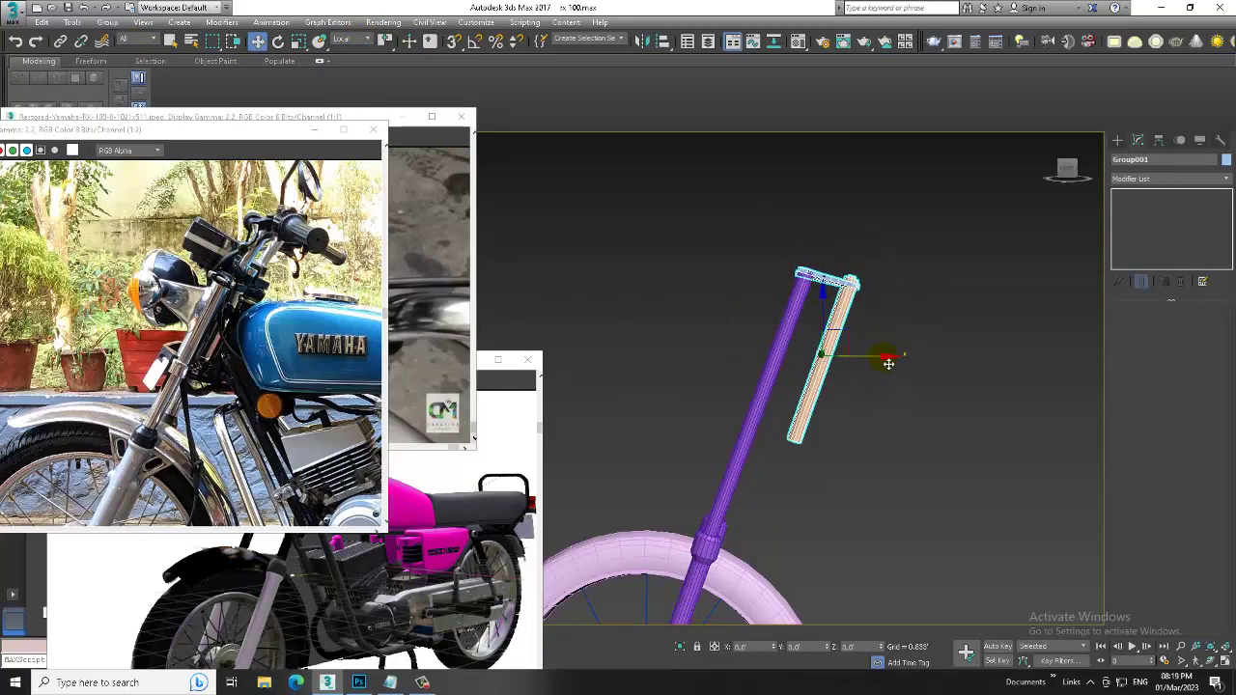
pyautogui.hotkey('alt', 'w')
pyautogui.hotkey('alt', 'w')
pyautogui.scroll(3, 918, 491)
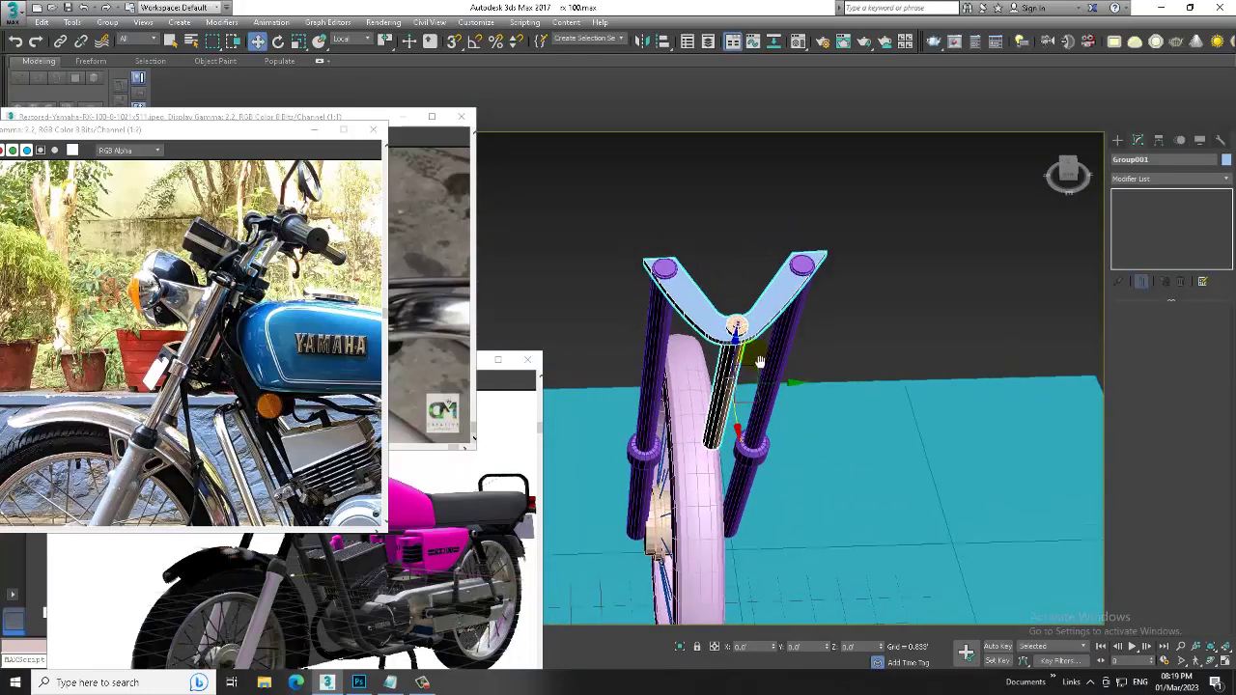
pyautogui.scroll(2, 917, 491)
pyautogui.moveTo(918, 491)
pyautogui.keyDown('alt'); pyautogui.mouseDown(button='middle')
pyautogui.moveTo(774, 298)
pyautogui.moveTo(777, 340)
pyautogui.mouseUp(button='middle'); pyautogui.keyUp('alt')
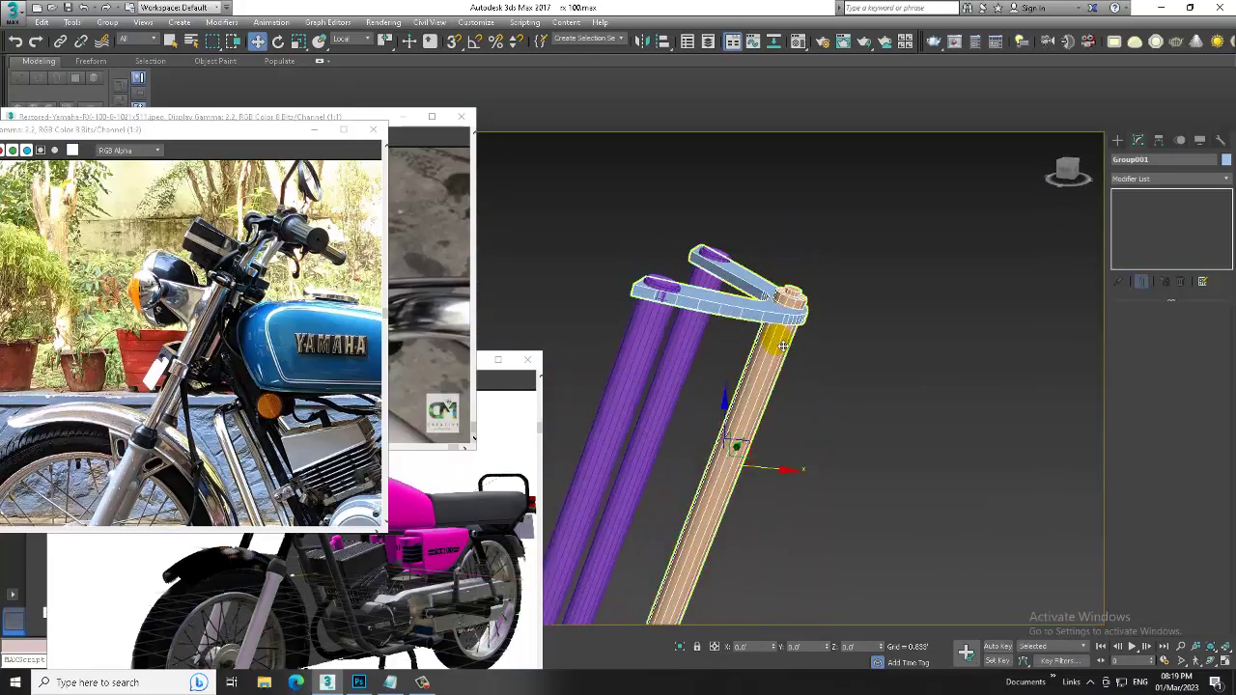
pyautogui.keyDown('alt'); pyautogui.moveTo(797, 406); pyautogui.dragTo(775, 357, button='middle'); pyautogui.keyUp('alt')
# Ungroup the bracket and orange tube, then select the purple fork tube.
pyautogui.click(169, 42)
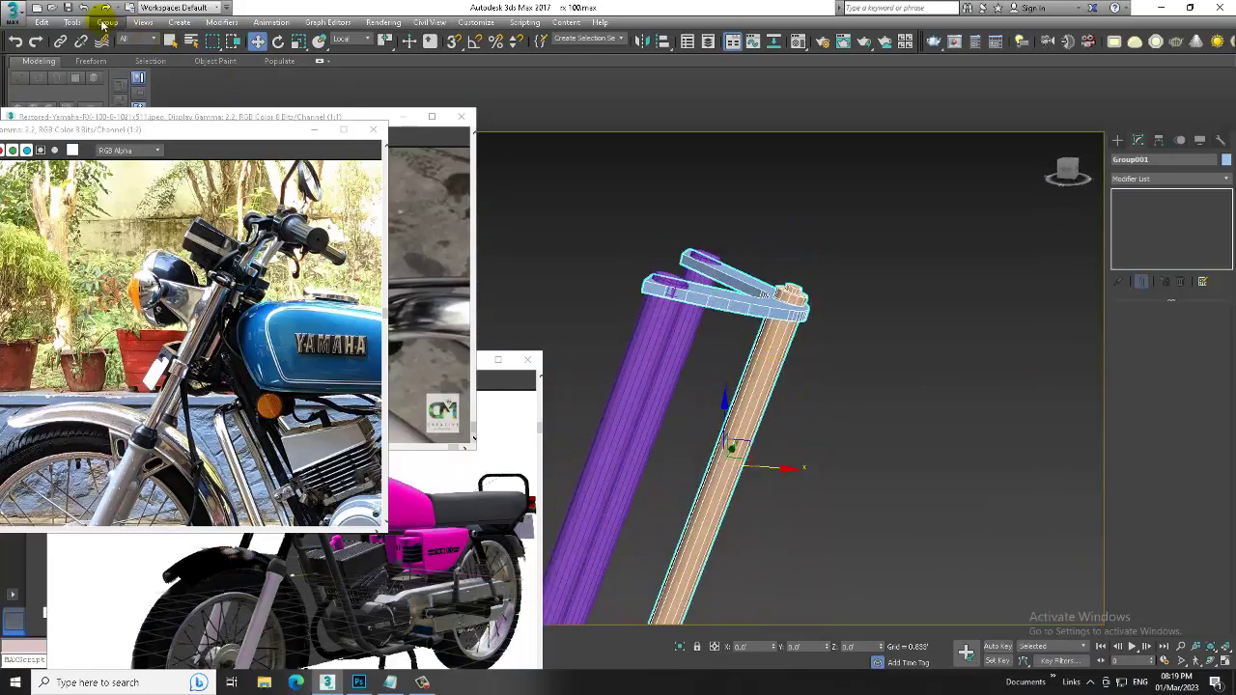
pyautogui.click(103, 24)
pyautogui.click(136, 60)
pyautogui.keyDown('alt'); pyautogui.moveTo(801, 207); pyautogui.dragTo(778, 280, button='middle'); pyautogui.keyUp('alt')
pyautogui.click(777, 280)
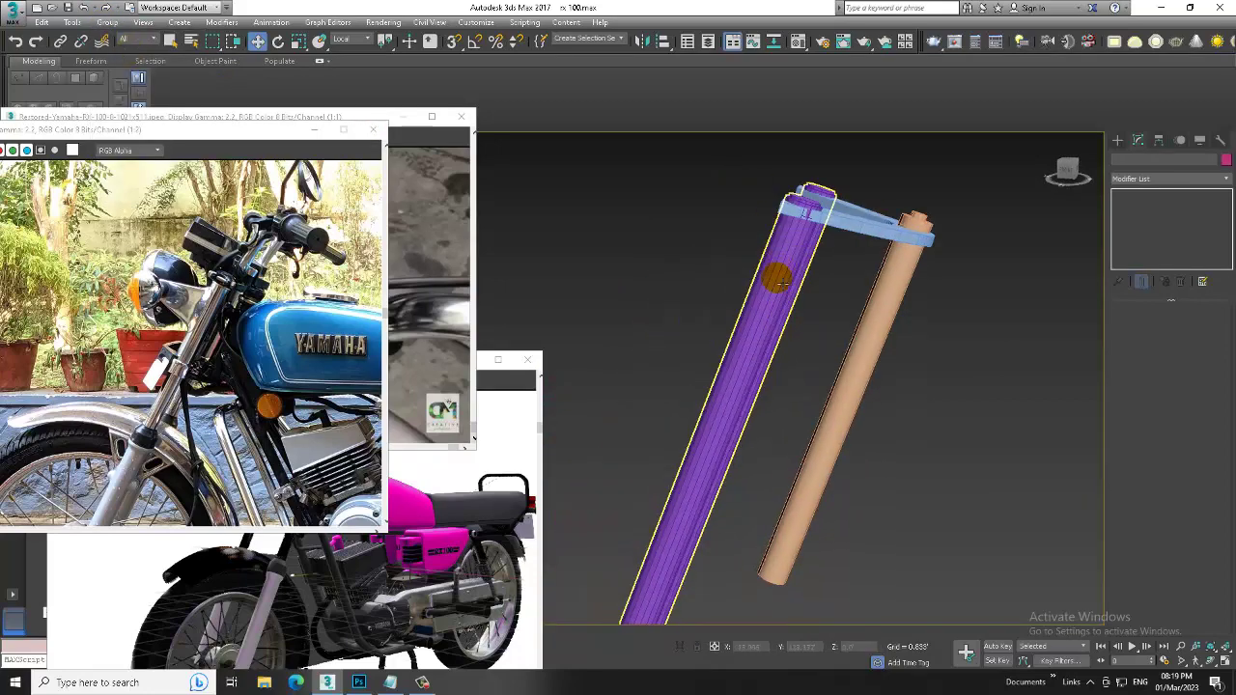
pyautogui.scroll(-3, 801, 331)
pyautogui.scroll(-3, 864, 276)
pyautogui.scroll(-3, 875, 271)
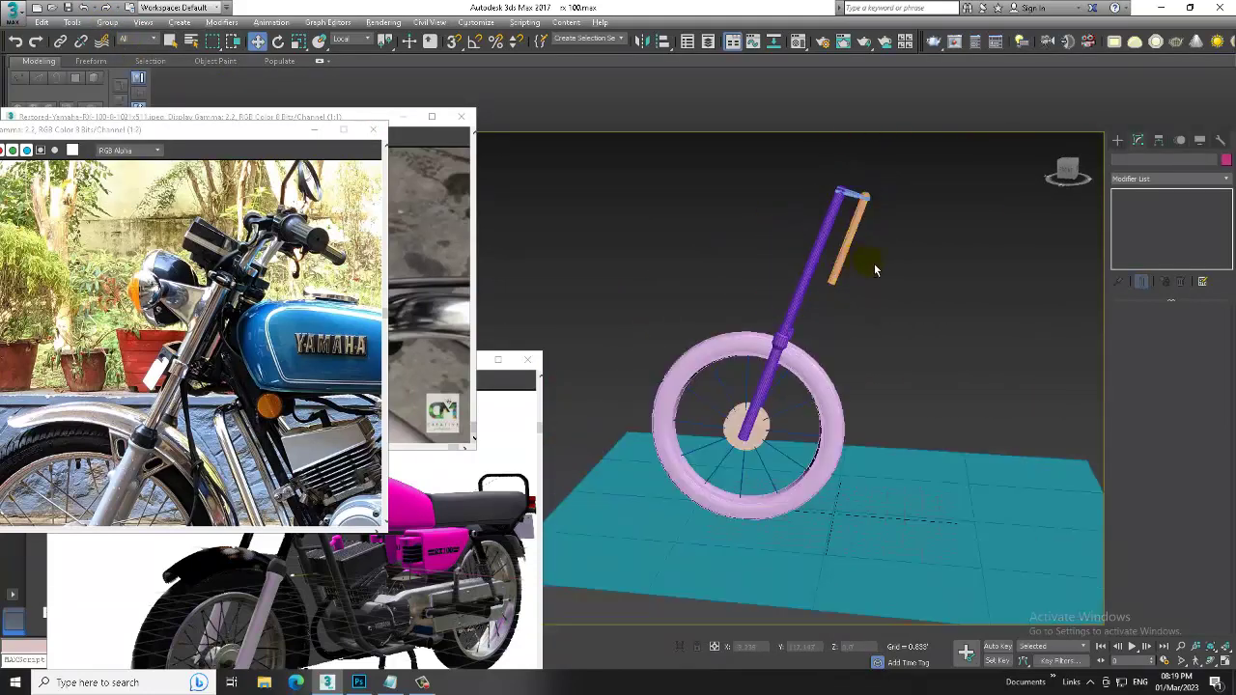
pyautogui.scroll(-2, 875, 270)
pyautogui.scroll(-2, 839, 286)
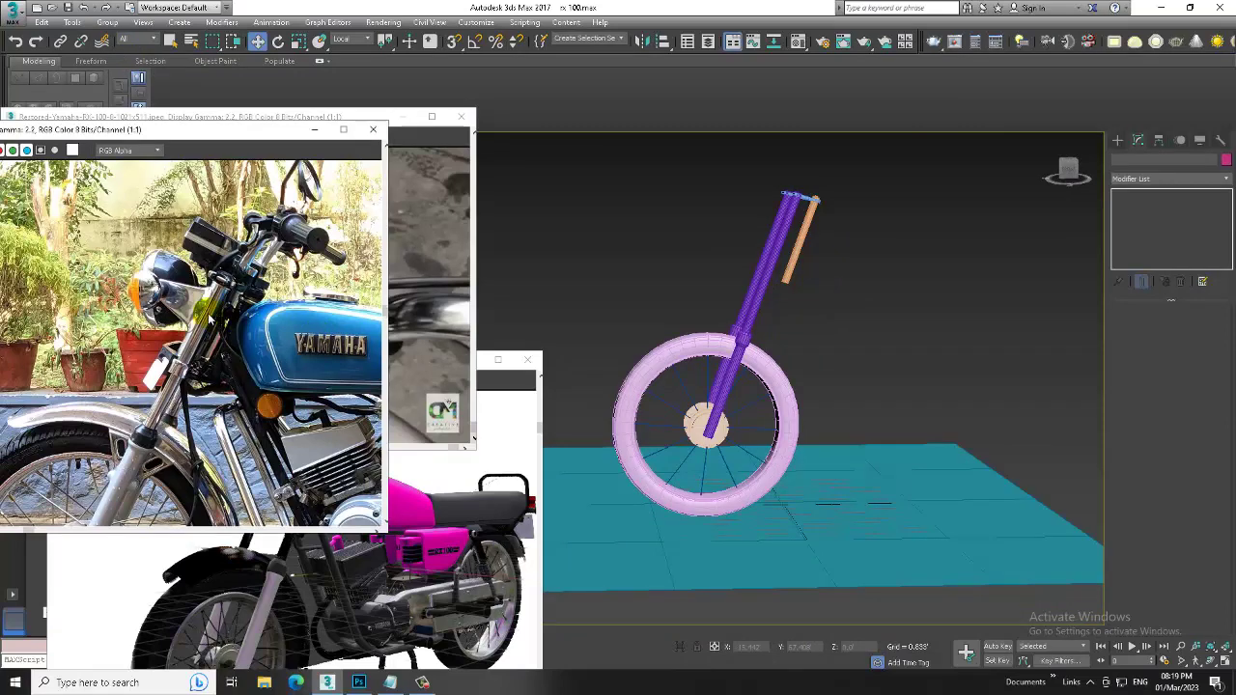
pyautogui.scroll(2, 205, 311)
pyautogui.hotkey('alt', 'w')
pyautogui.hotkey('alt', 'w')
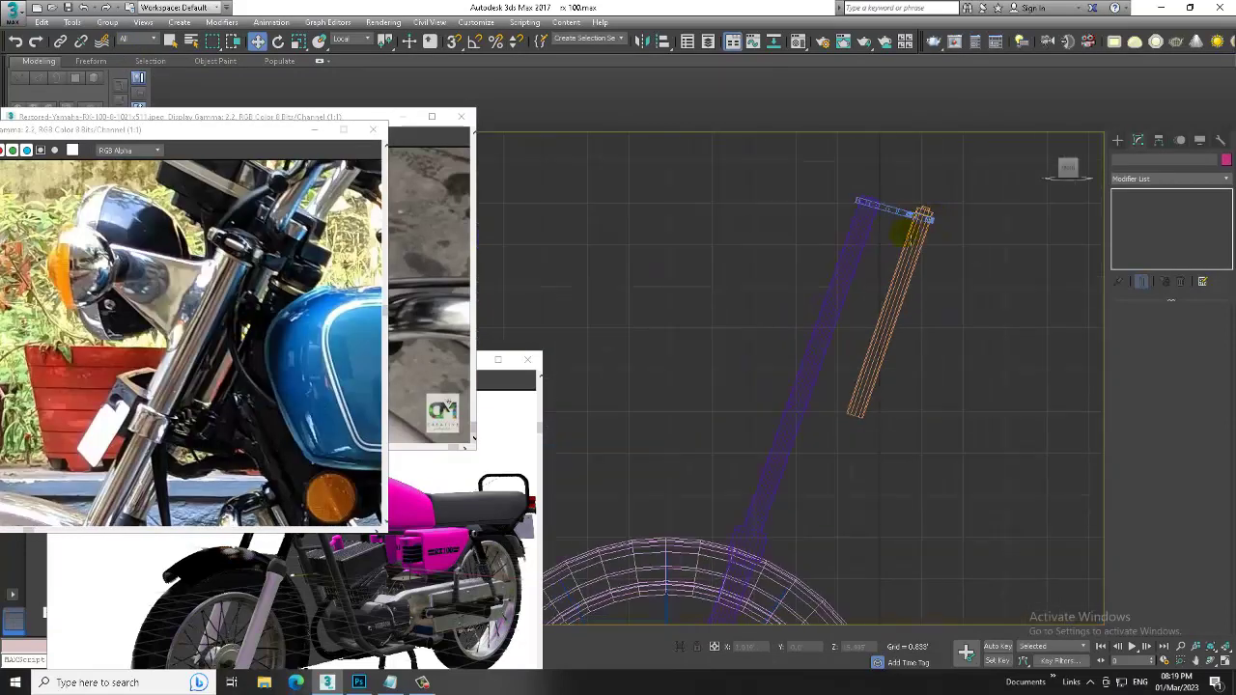
# In the Front view, draw a closed four-point line, Line015, beside the fork top.
pyautogui.keyDown('alt'); pyautogui.moveTo(884, 238); pyautogui.dragTo(885, 254, button='middle'); pyautogui.keyUp('alt')
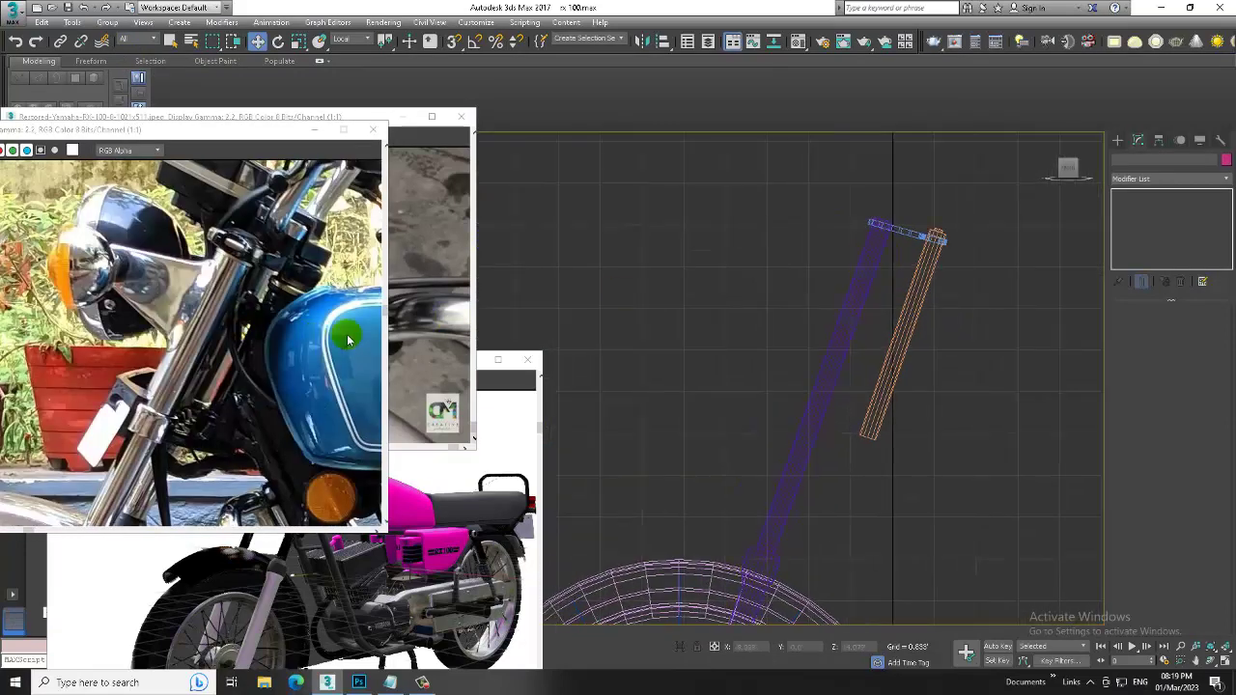
pyautogui.keyDown('alt'); pyautogui.moveTo(1015, 326); pyautogui.dragTo(1022, 338, button='middle'); pyautogui.keyUp('alt')
pyautogui.click(1119, 141)
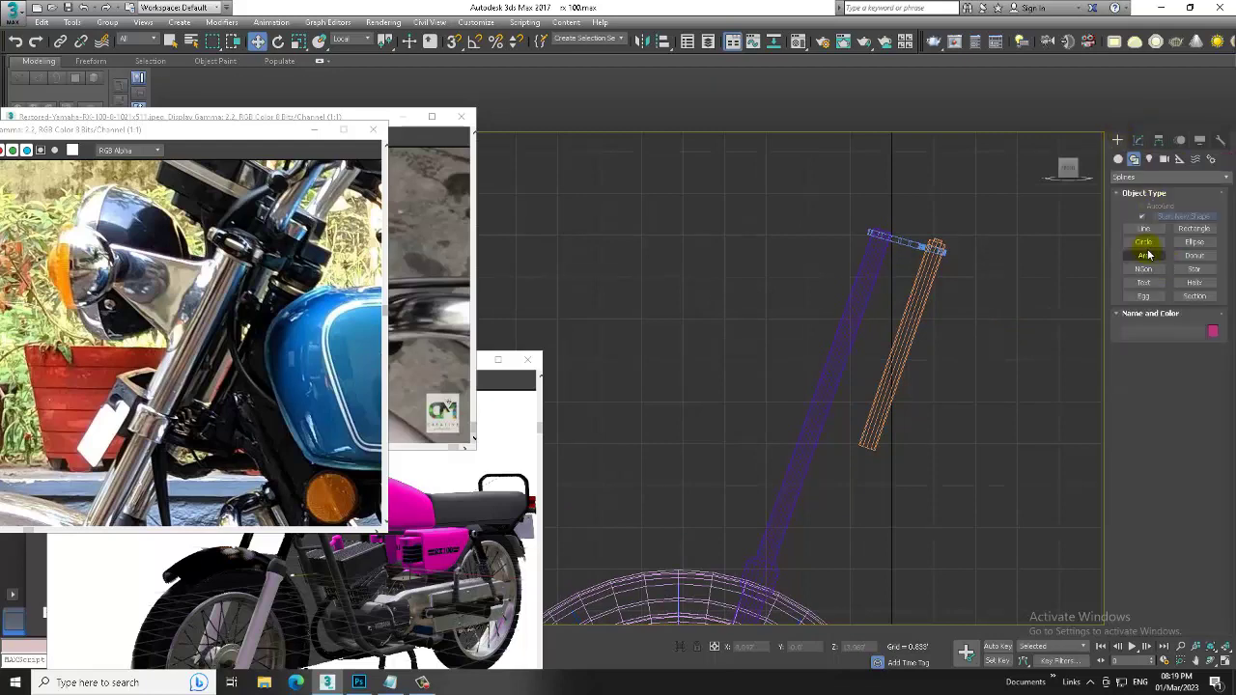
pyautogui.click(1144, 228)
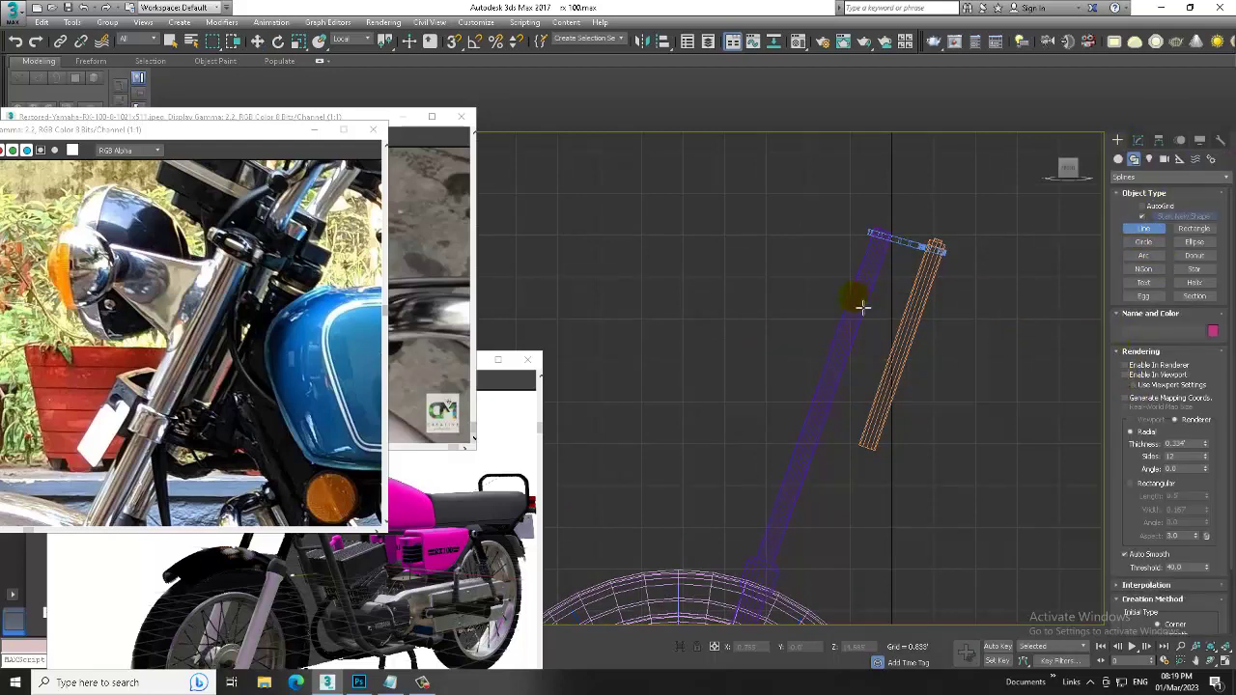
pyautogui.moveTo(854, 297); pyautogui.dragTo(686, 298)
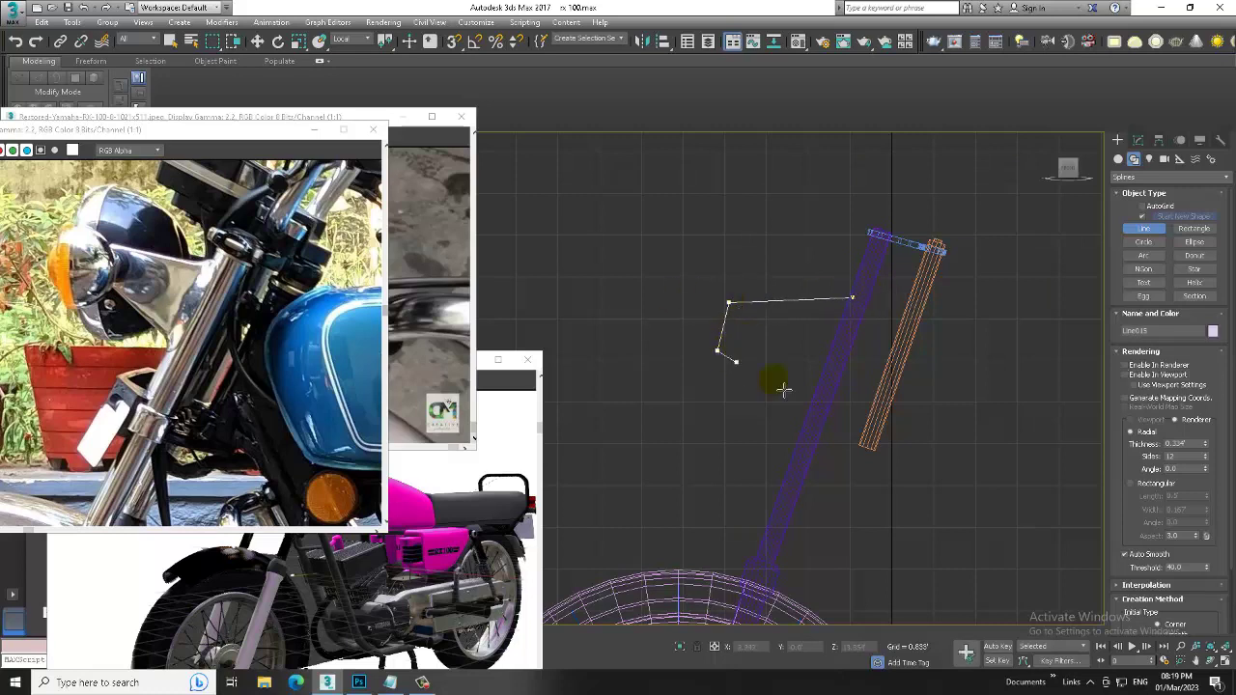
pyautogui.click(852, 300)
pyautogui.click(597, 385)
pyautogui.press('w')
pyautogui.scroll(-3, 647, 389)
pyautogui.scroll(-2, 759, 361)
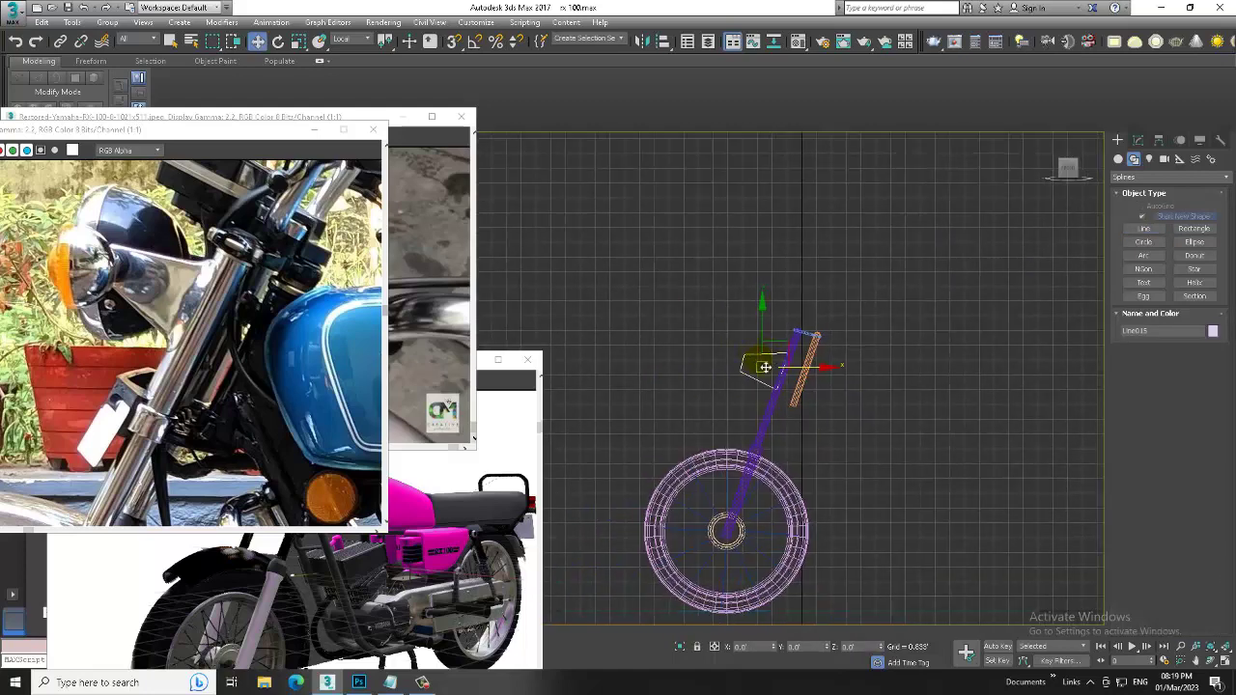
pyautogui.scroll(3, 786, 375)
pyautogui.scroll(3, 801, 364)
# Move the Line015 outline across onto the other fork tube.
pyautogui.hotkey('alt', 'w')
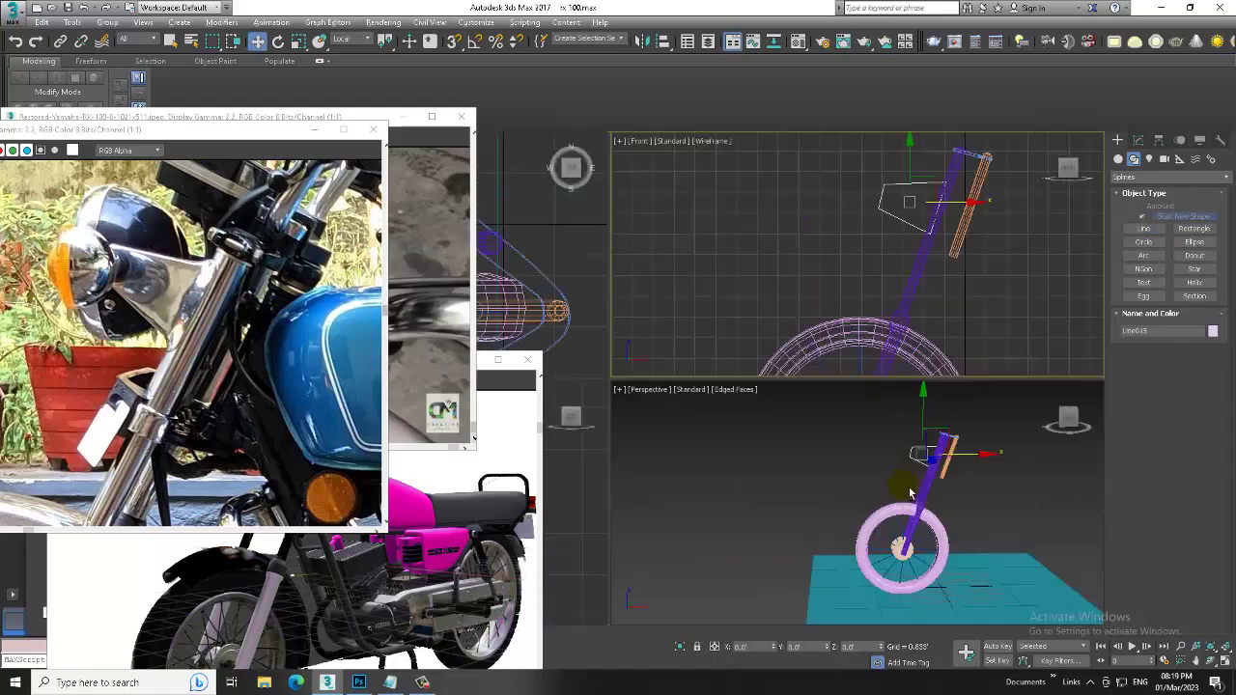
pyautogui.hotkey('alt', 'w')
pyautogui.scroll(3, 778, 363)
pyautogui.scroll(2, 801, 367)
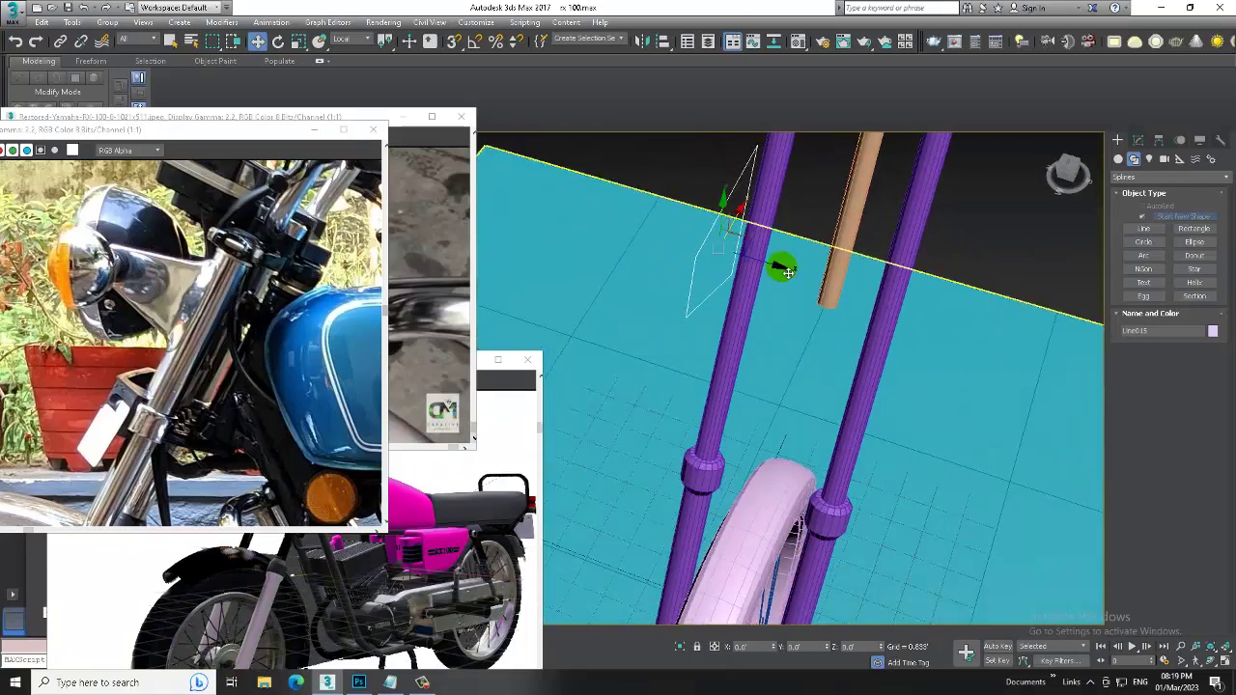
pyautogui.click(930, 303)
pyautogui.click(763, 249)
pyautogui.moveTo(779, 268); pyautogui.dragTo(934, 292)
pyautogui.keyDown('alt'); pyautogui.moveTo(934, 292); pyautogui.dragTo(923, 340, button='middle'); pyautogui.keyUp('alt')
# Render Line015 in the viewport with a rectangular cross-section, then search 'ex' in the Modifier List.
pyautogui.click(1145, 142)
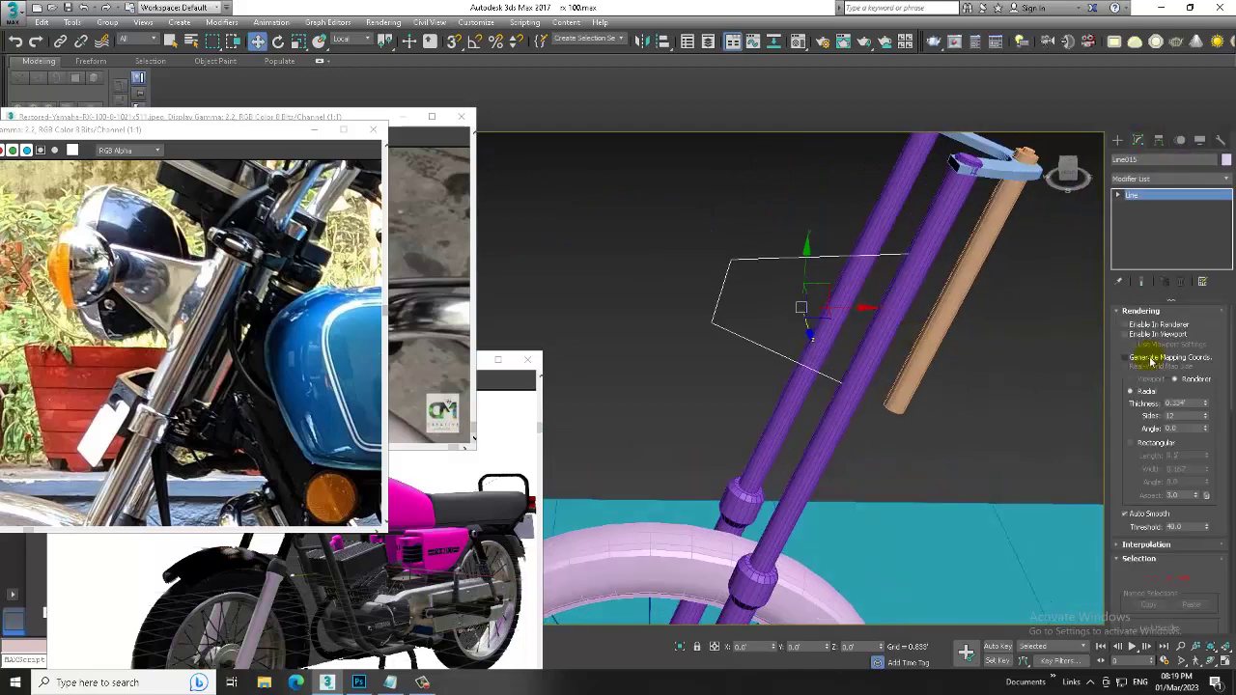
pyautogui.click(1126, 334)
pyautogui.click(1130, 442)
pyautogui.keyDown('alt'); pyautogui.moveTo(971, 395); pyautogui.dragTo(976, 415, button='middle'); pyautogui.keyUp('alt')
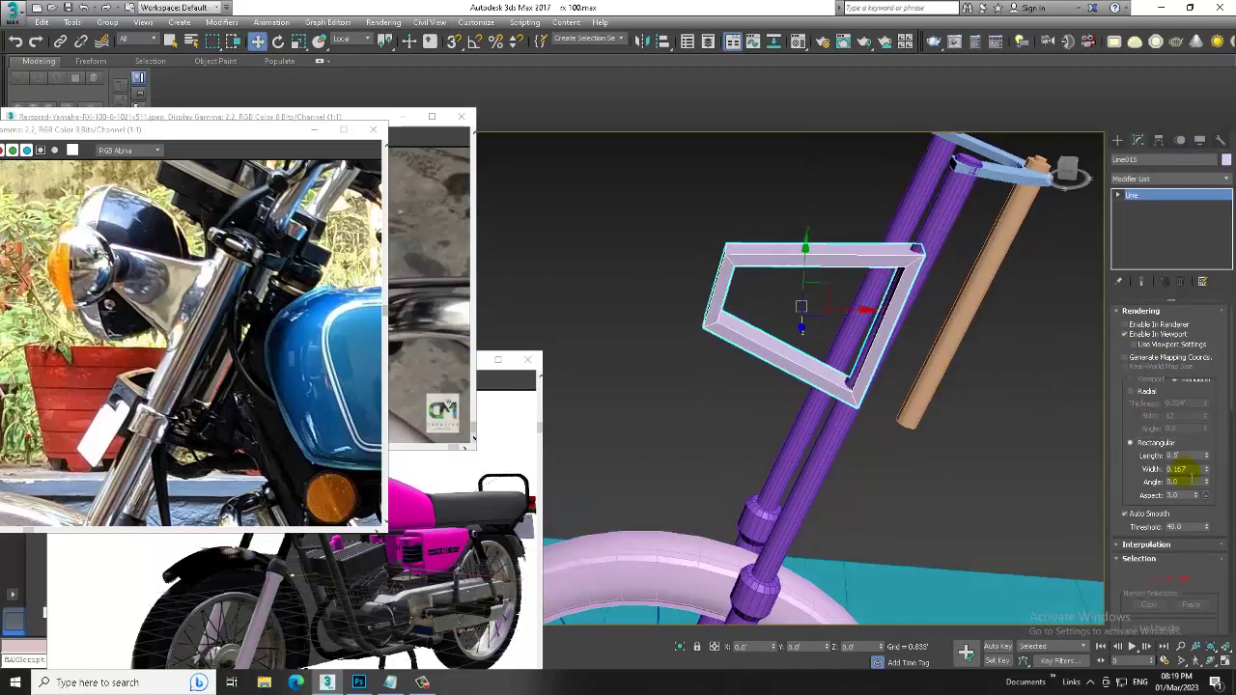
pyautogui.click(1167, 179)
pyautogui.write('ex')
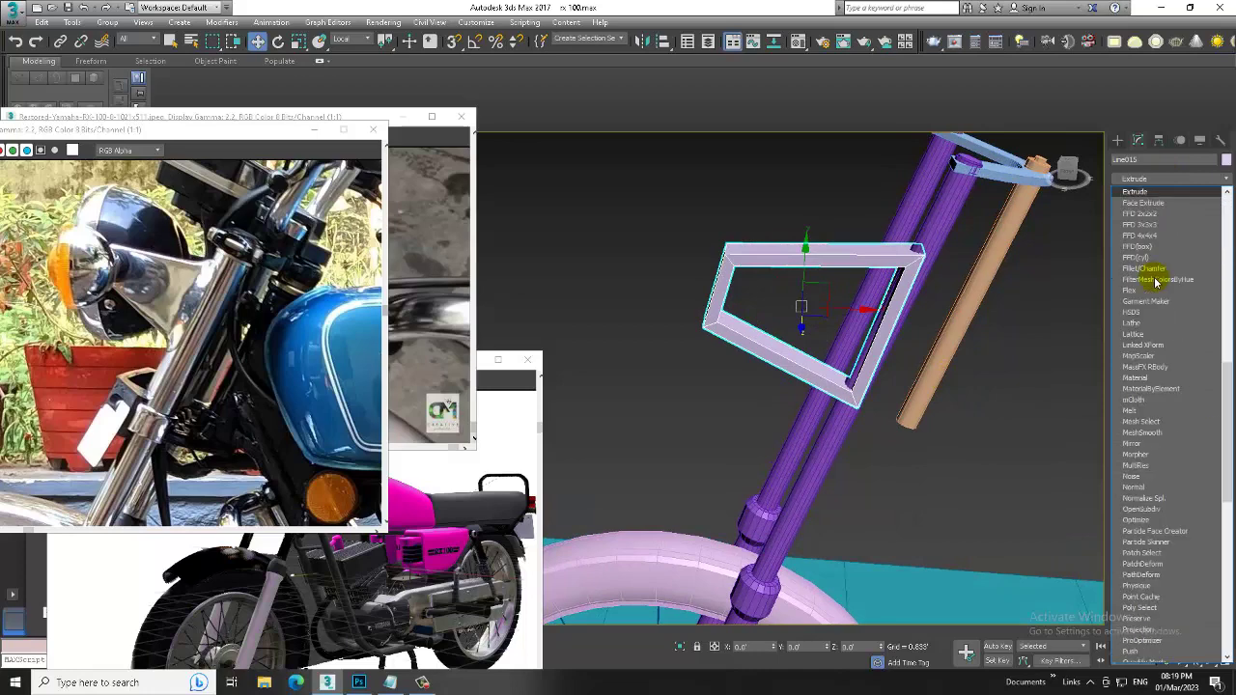
# Apply Extrude to Line015 and raise its Amount to about 0.083' for a thin plate.
pyautogui.press('Return')
pyautogui.rightClick(1205, 336)
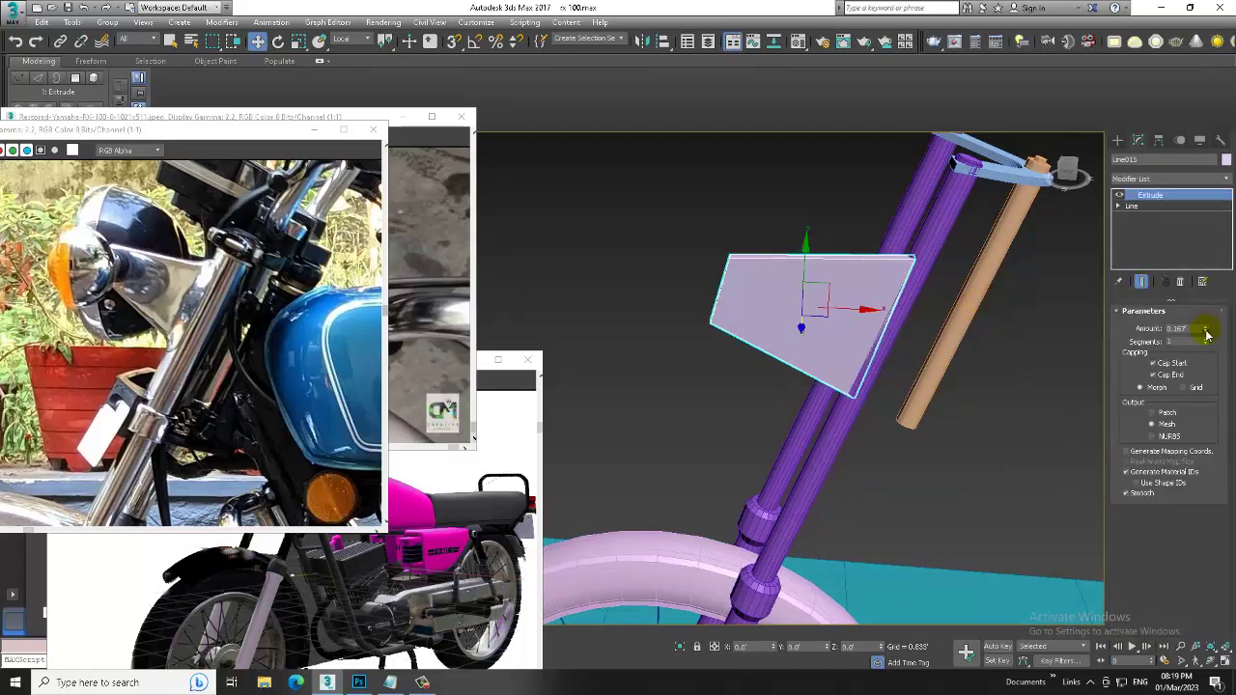
pyautogui.keyDown('alt'); pyautogui.moveTo(800, 326); pyautogui.dragTo(1031, 359, button='middle'); pyautogui.keyUp('alt')
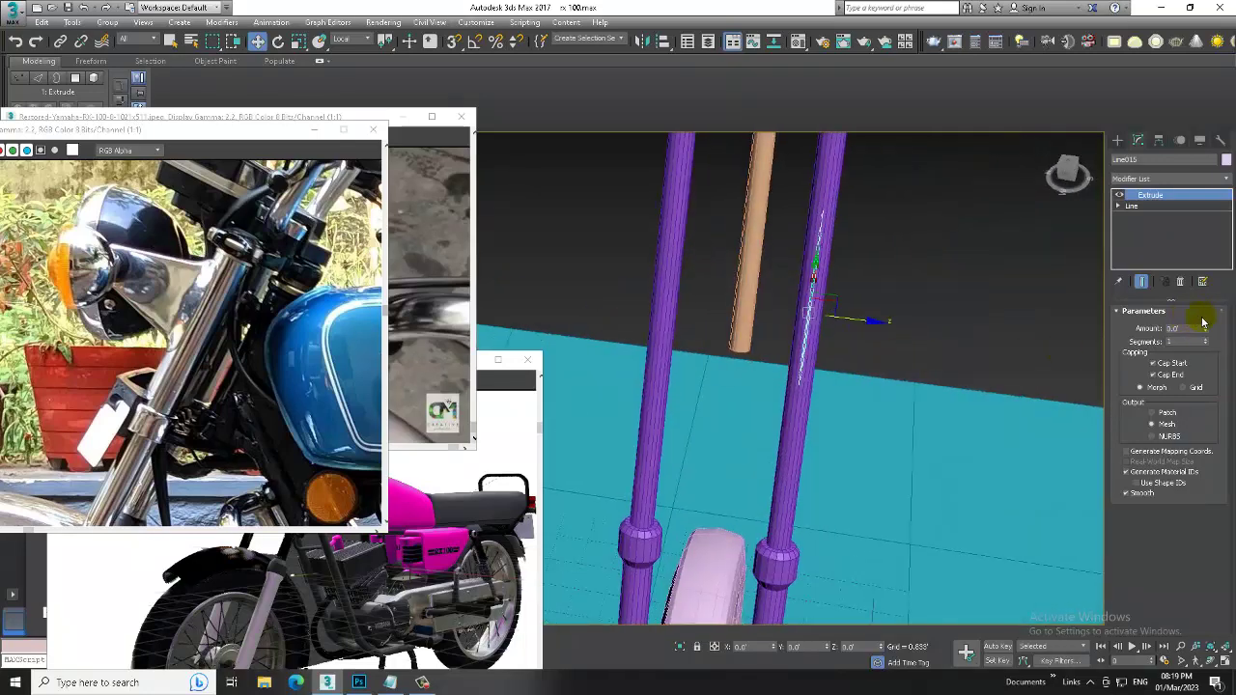
pyautogui.moveTo(1206, 330); pyautogui.dragTo(1206, 322)
pyautogui.keyDown('alt'); pyautogui.moveTo(753, 309); pyautogui.dragTo(952, 326, button='middle'); pyautogui.keyUp('alt')
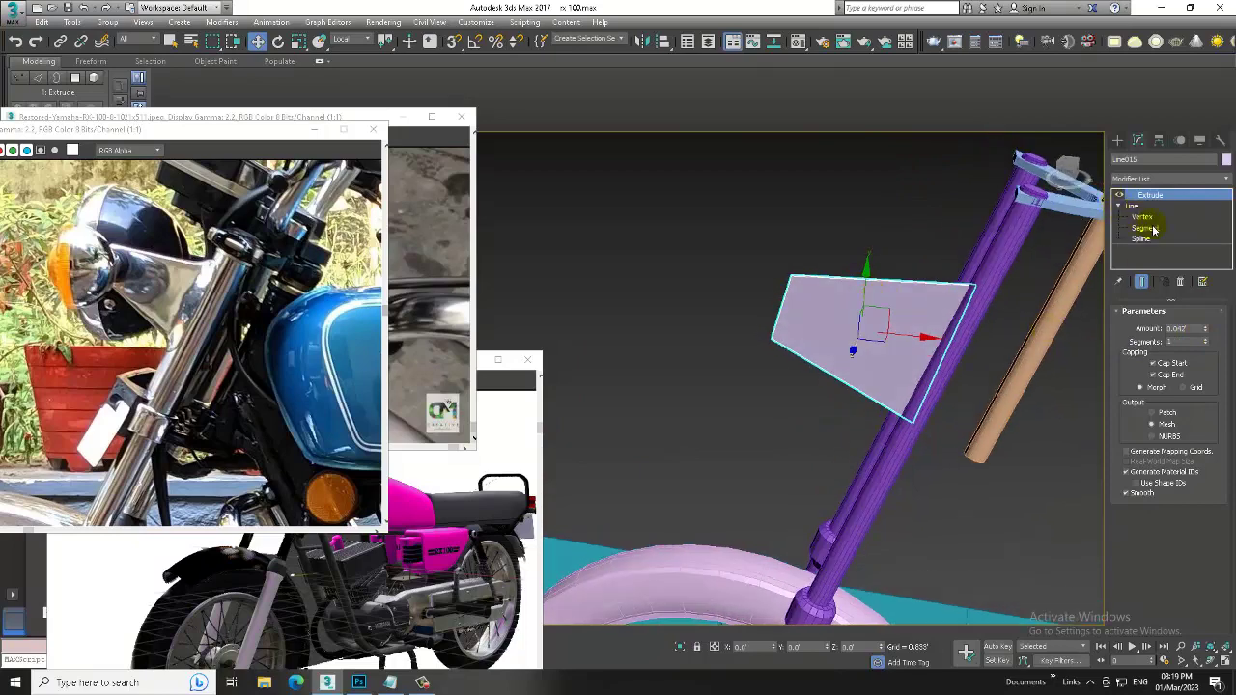
# On the Line level, disable In Viewport rendering and turn on Show End Result.
pyautogui.click(1133, 206)
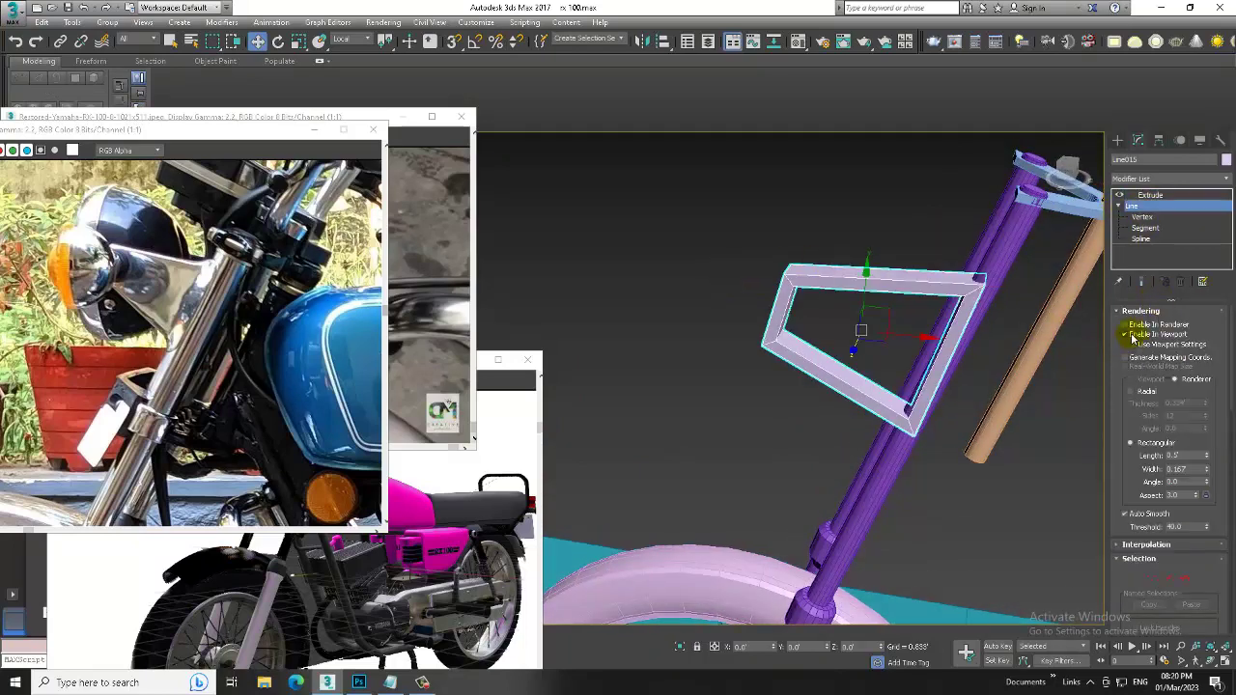
pyautogui.click(1132, 335)
pyautogui.click(1142, 281)
pyautogui.moveTo(741, 247); pyautogui.dragTo(816, 292)
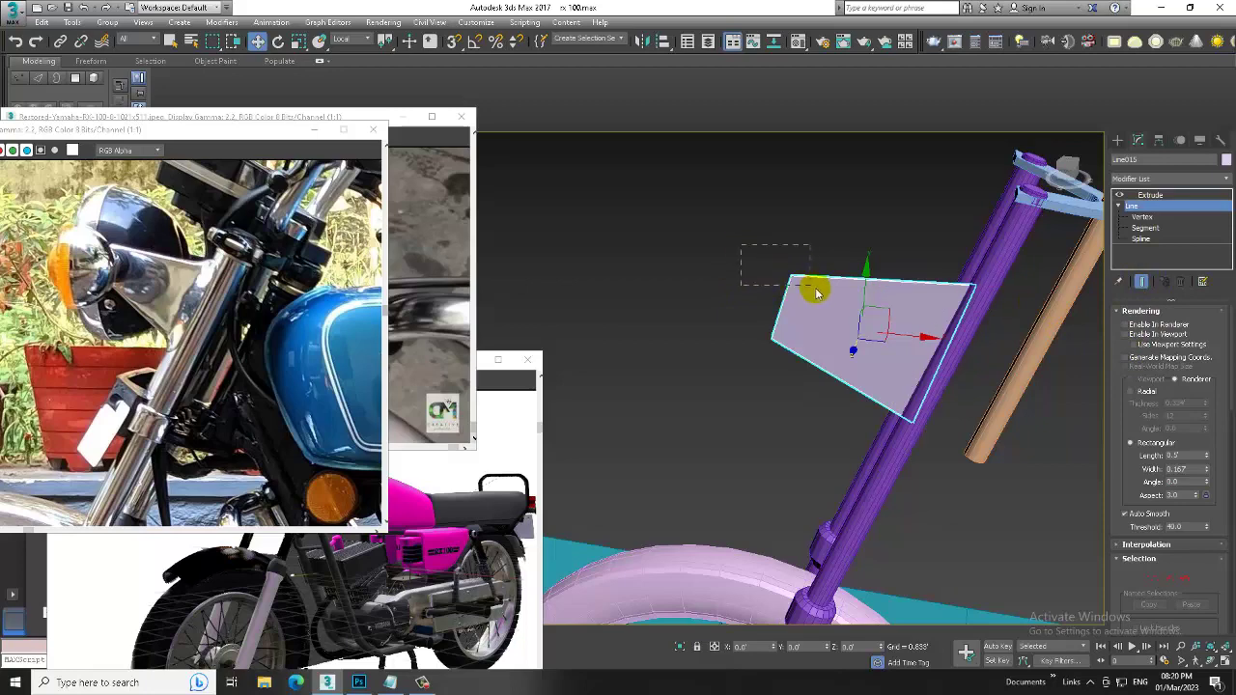
# Select the plate's corner vertices and round them with Fillet.
pyautogui.click(1143, 217)
pyautogui.moveTo(740, 254); pyautogui.dragTo(843, 301)
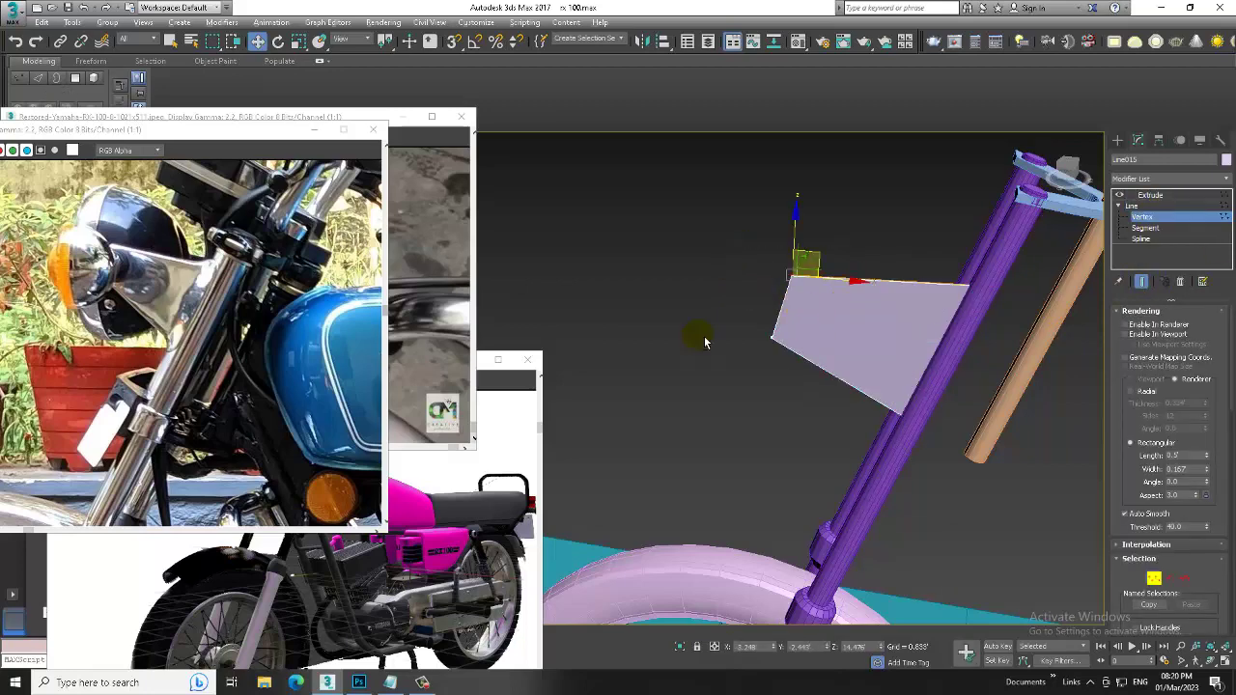
pyautogui.moveTo(1138, 493); pyautogui.dragTo(1136, 197)
pyautogui.scroll(-5, 1205, 503)
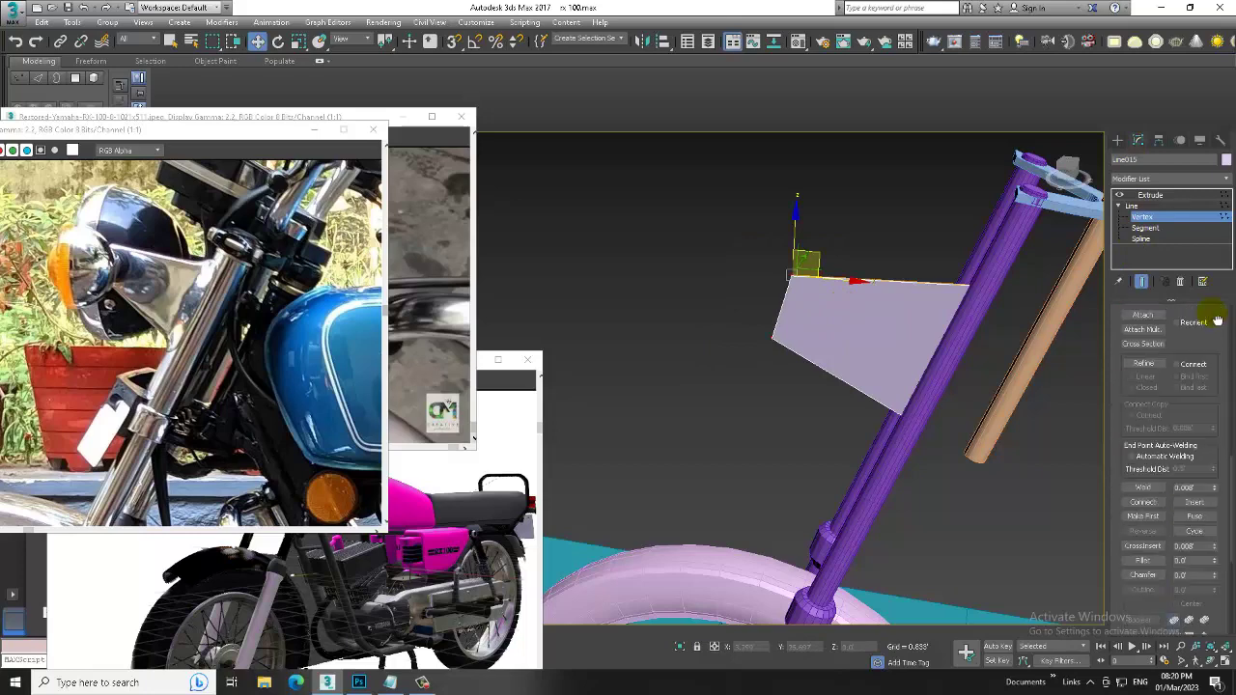
pyautogui.click(1142, 528)
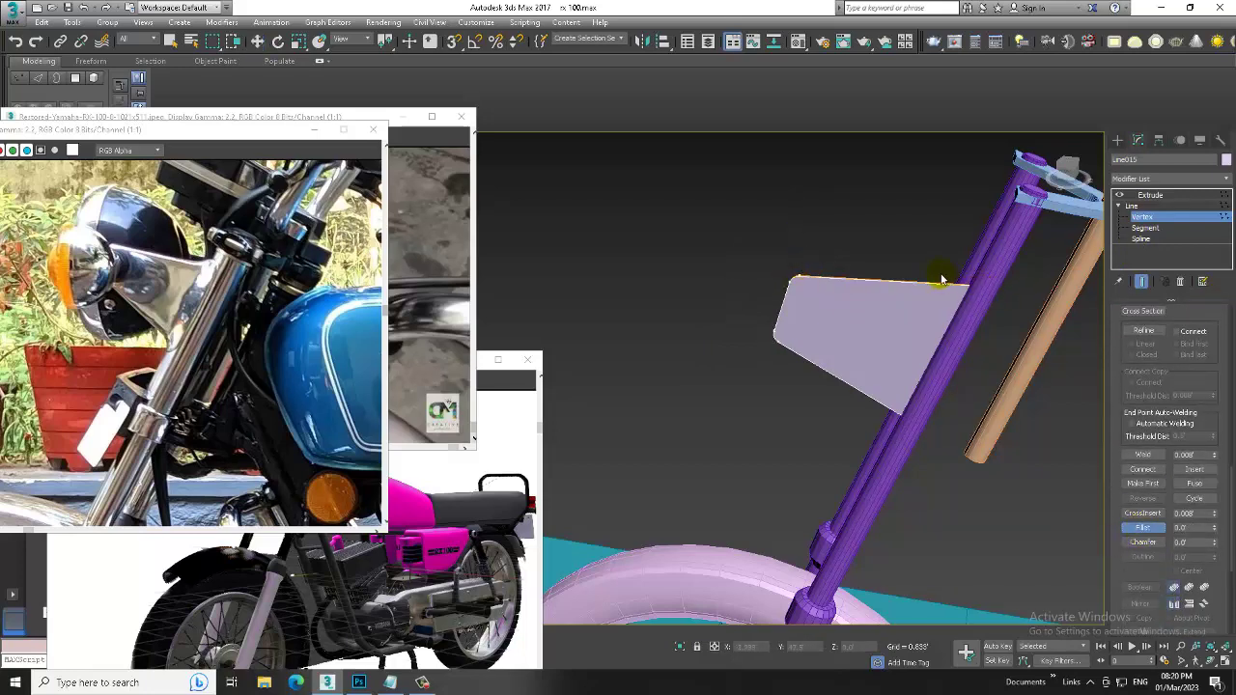
pyautogui.moveTo(942, 280)
pyautogui.keyDown('alt'); pyautogui.mouseDown(button='middle')
pyautogui.moveTo(885, 322)
pyautogui.moveTo(891, 348)
pyautogui.mouseUp(button='middle'); pyautogui.keyUp('alt')
pyautogui.moveTo(210, 276); pyautogui.dragTo(201, 372, button='middle')
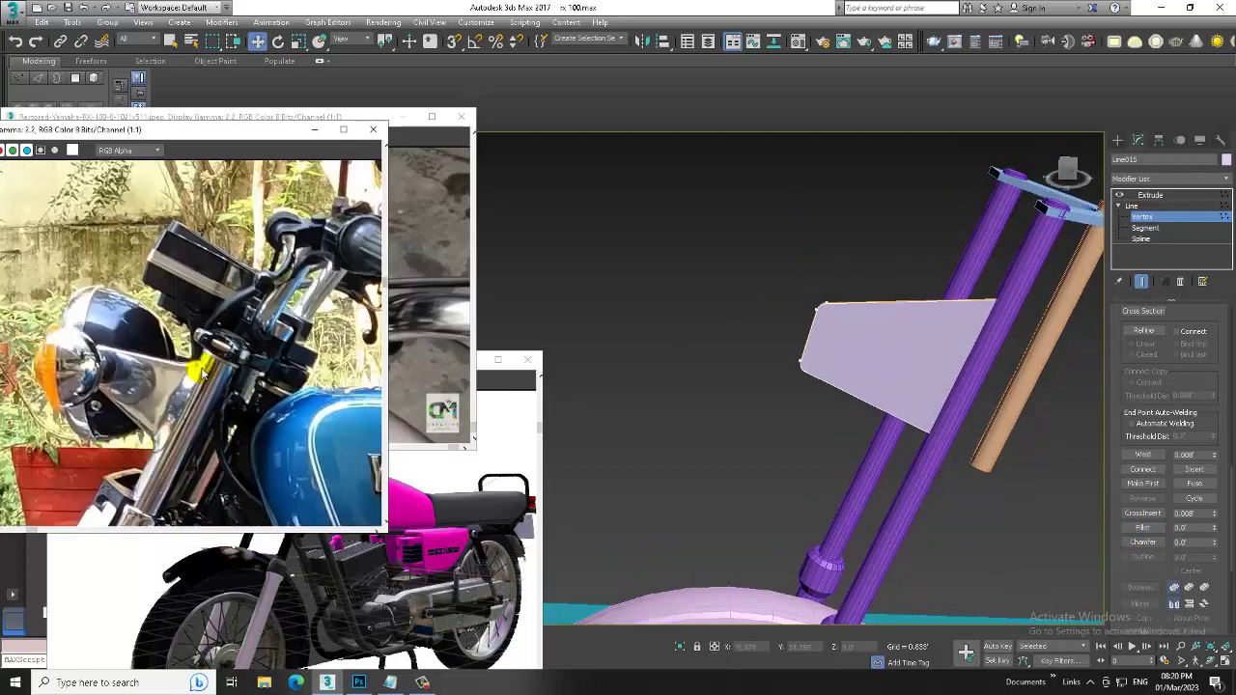
pyautogui.click(425, 358)
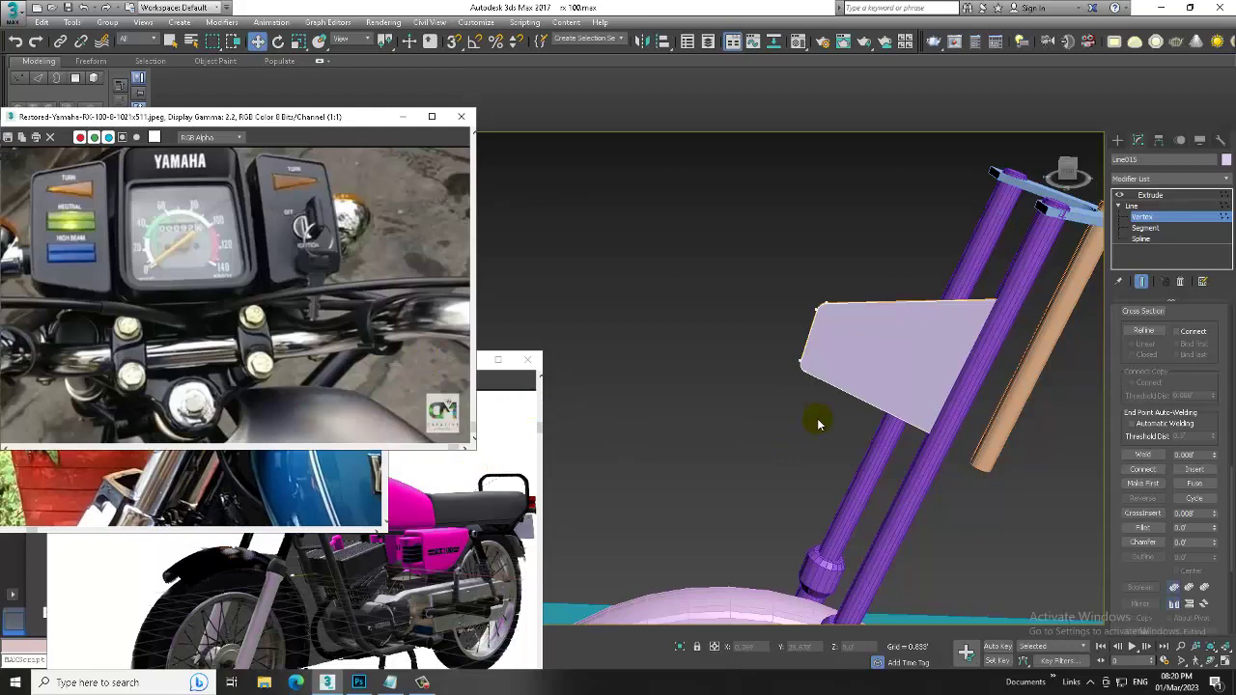
pyautogui.keyDown('alt'); pyautogui.moveTo(826, 427); pyautogui.dragTo(836, 400, button='middle'); pyautogui.keyUp('alt')
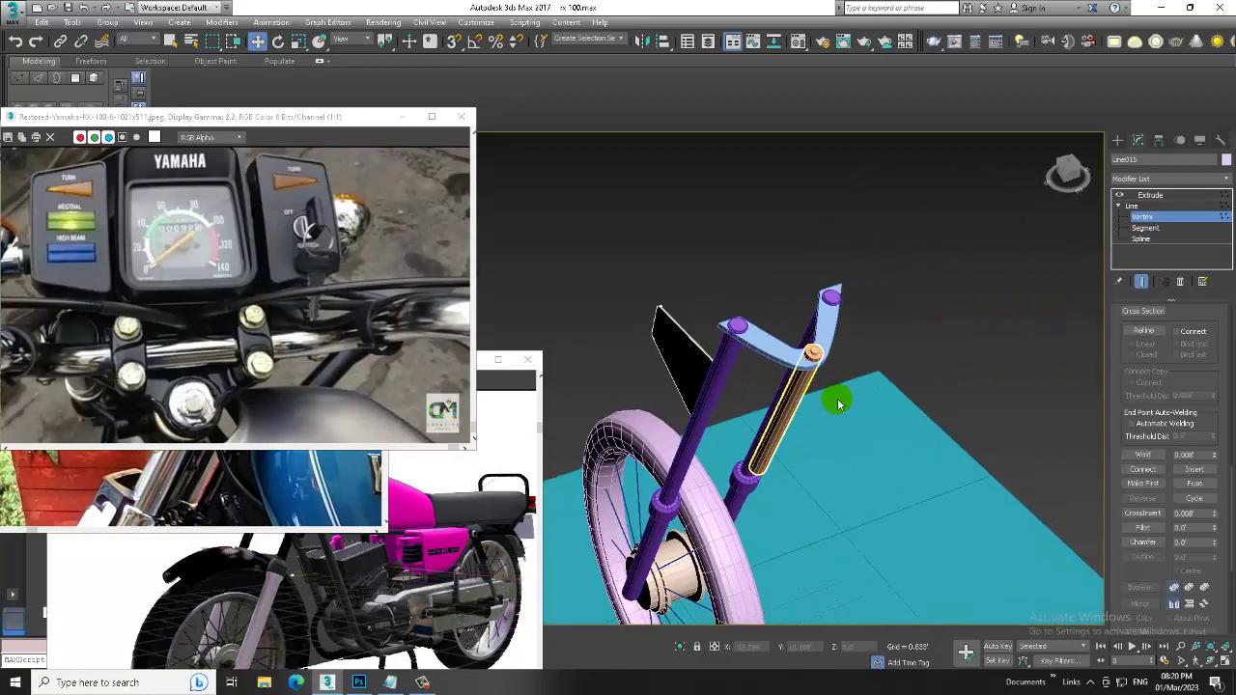
# Shift-drag the extruded plate beside the other fork tube, creating the copy Line016.
pyautogui.click(1177, 196)
pyautogui.press('z')
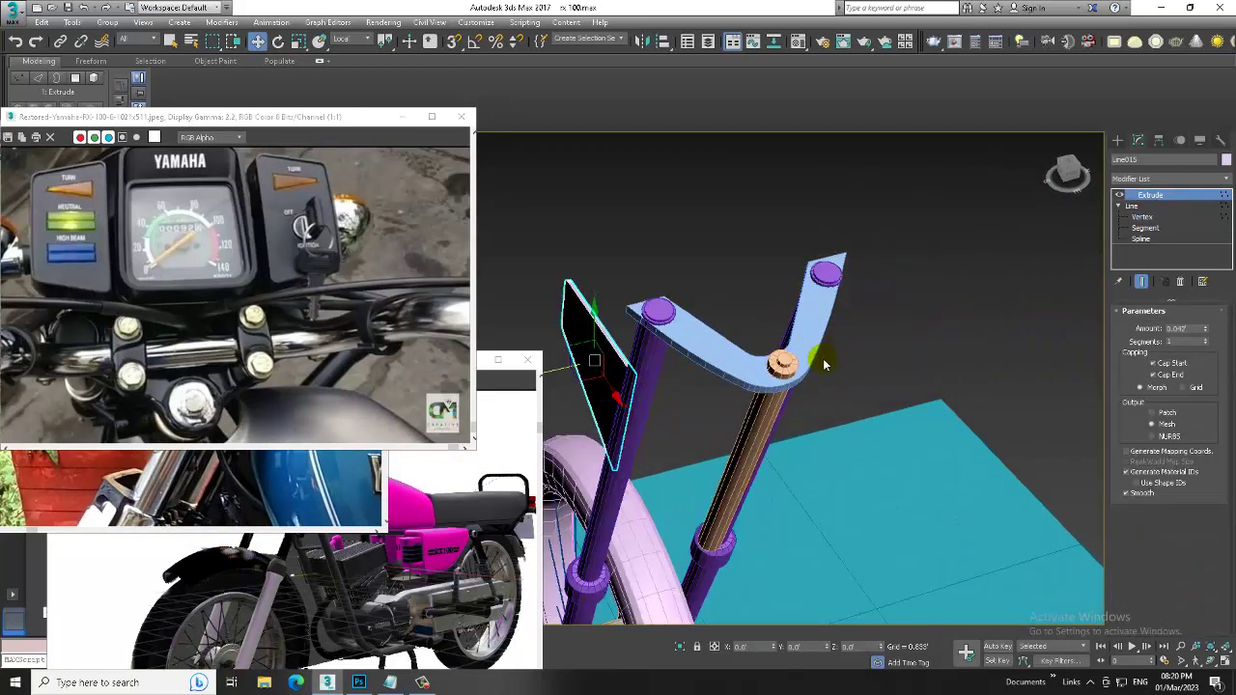
pyautogui.scroll(1, 828, 353)
pyautogui.moveTo(818, 359)
pyautogui.keyDown('alt'); pyautogui.mouseDown(button='middle')
pyautogui.moveTo(801, 339)
pyautogui.moveTo(718, 388)
pyautogui.moveTo(801, 345)
pyautogui.moveTo(820, 358)
pyautogui.moveTo(934, 368)
pyautogui.mouseUp(button='middle'); pyautogui.keyUp('alt')
pyautogui.keyDown('shift'); pyautogui.moveTo(913, 359); pyautogui.dragTo(778, 404); pyautogui.keyUp('shift')
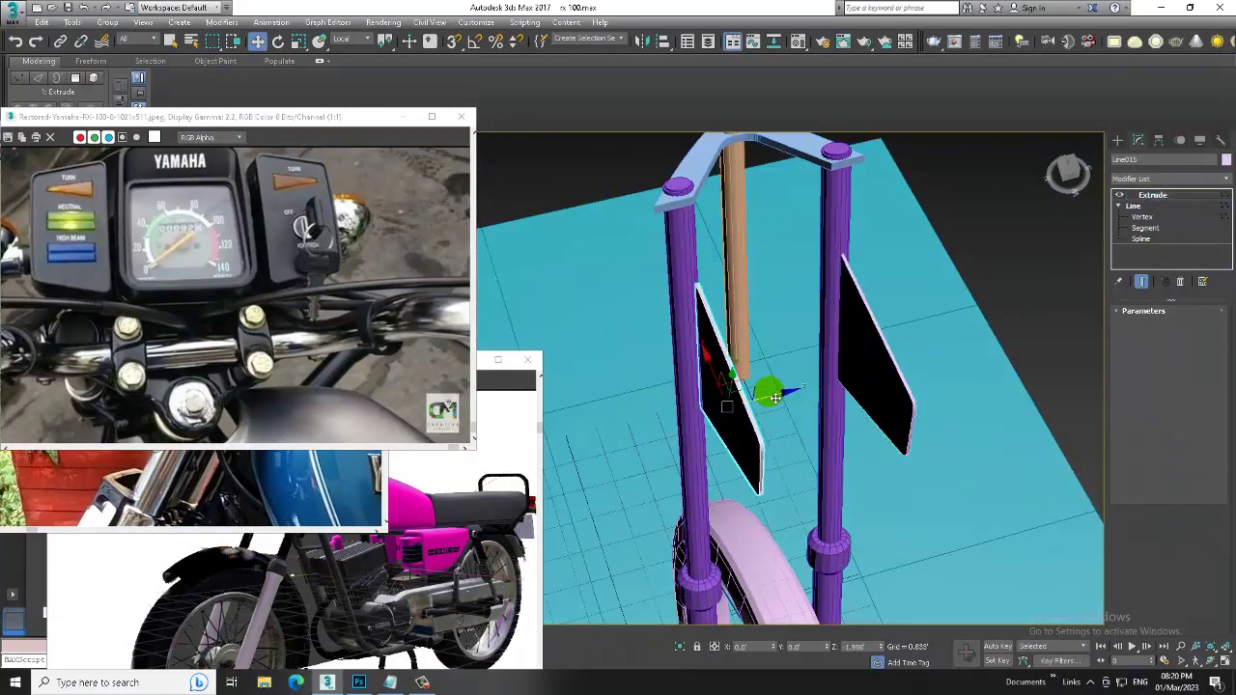
pyautogui.click(622, 398)
pyautogui.moveTo(622, 398)
pyautogui.keyDown('alt'); pyautogui.mouseDown(button='middle')
pyautogui.moveTo(794, 353)
pyautogui.moveTo(780, 350)
pyautogui.moveTo(883, 290)
pyautogui.moveTo(952, 343)
pyautogui.moveTo(687, 442)
pyautogui.moveTo(712, 420)
pyautogui.moveTo(692, 419)
pyautogui.mouseUp(button='middle'); pyautogui.keyUp('alt')
pyautogui.click(692, 418)
# Convert the bent top bracket to an Editable Poly.
pyautogui.rightClick(692, 418)
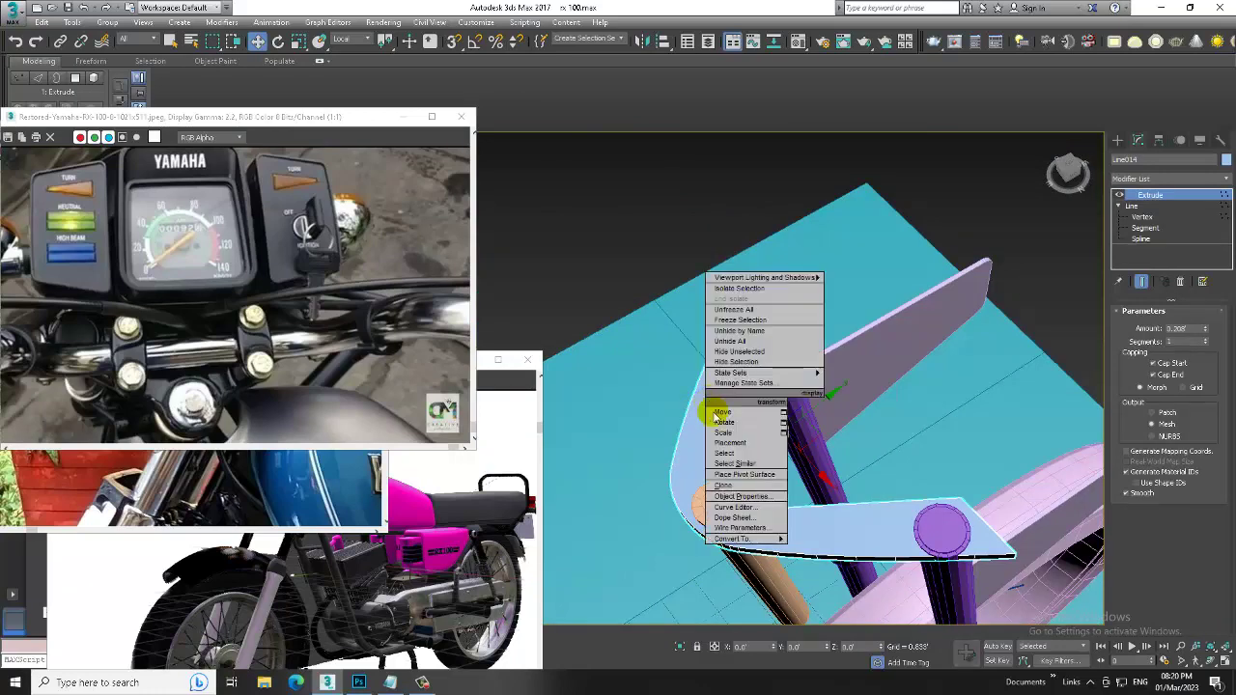
pyautogui.click(858, 544)
pyautogui.moveTo(857, 544)
pyautogui.keyDown('alt'); pyautogui.mouseDown(button='middle')
pyautogui.moveTo(804, 487)
pyautogui.moveTo(841, 447)
pyautogui.moveTo(822, 435)
pyautogui.moveTo(834, 447)
pyautogui.moveTo(820, 408)
pyautogui.moveTo(784, 389)
pyautogui.moveTo(805, 423)
pyautogui.moveTo(837, 428)
pyautogui.moveTo(966, 367)
pyautogui.moveTo(955, 434)
pyautogui.moveTo(1037, 402)
pyautogui.mouseUp(button='middle'); pyautogui.keyUp('alt')
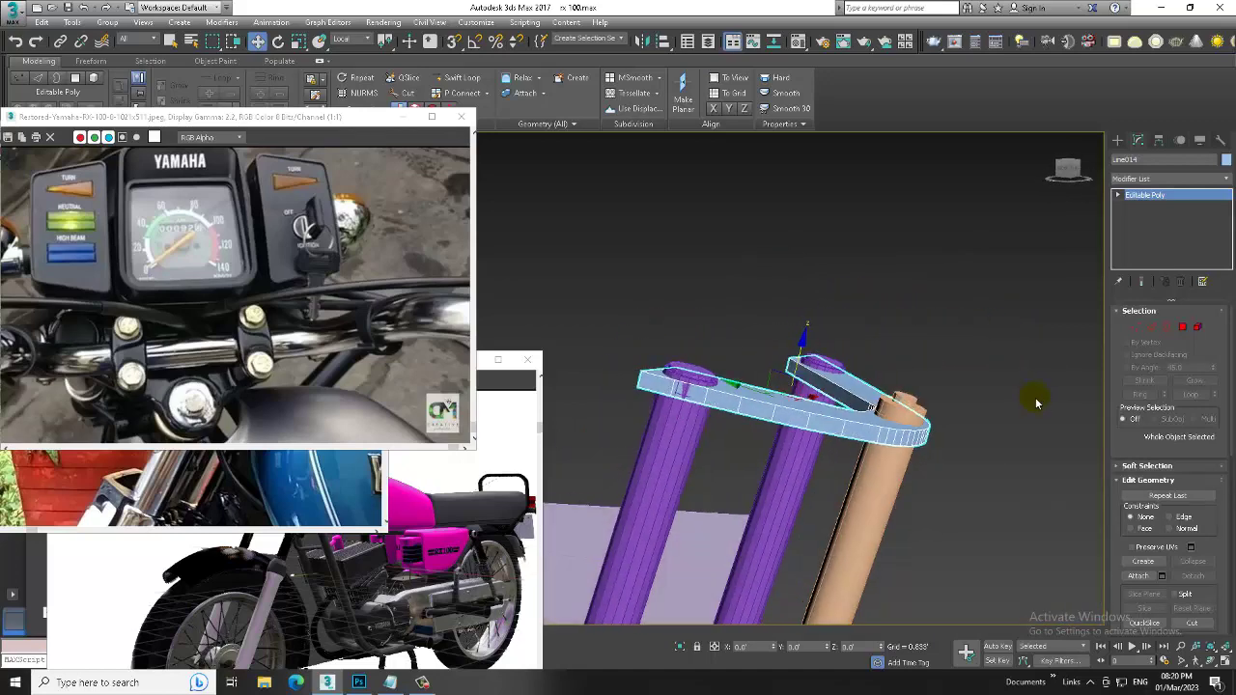
pyautogui.click(284, 490)
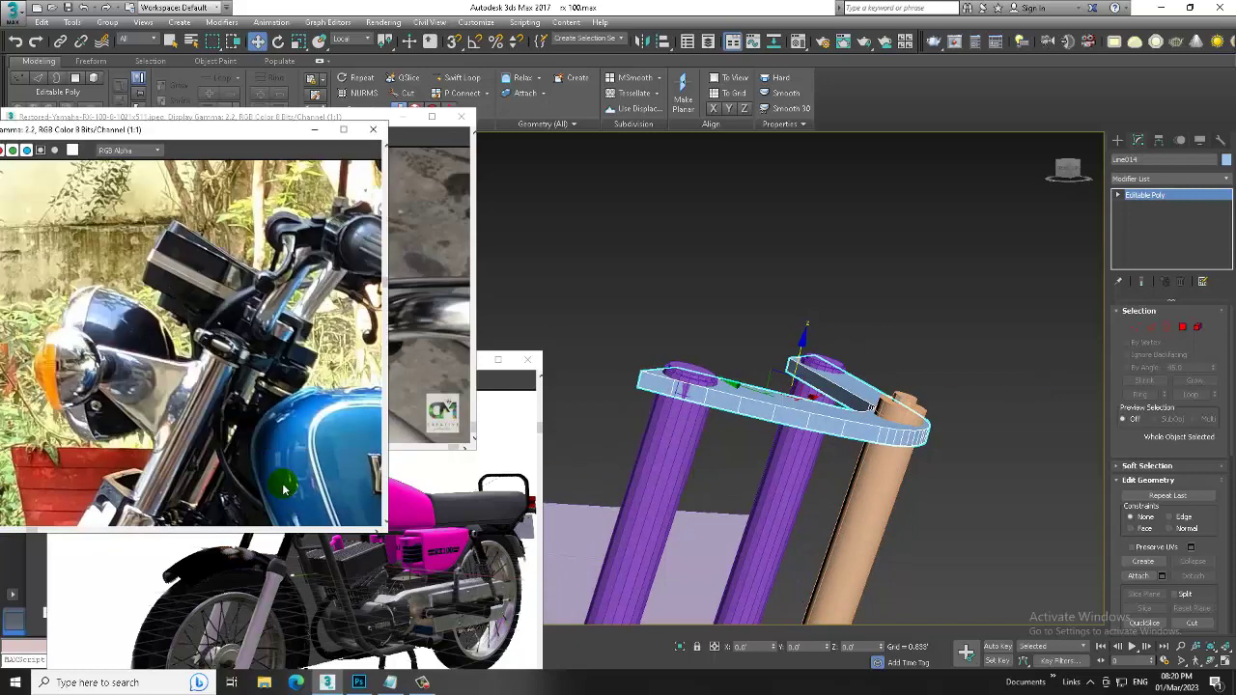
pyautogui.scroll(1, 276, 384)
pyautogui.scroll(-1, 270, 385)
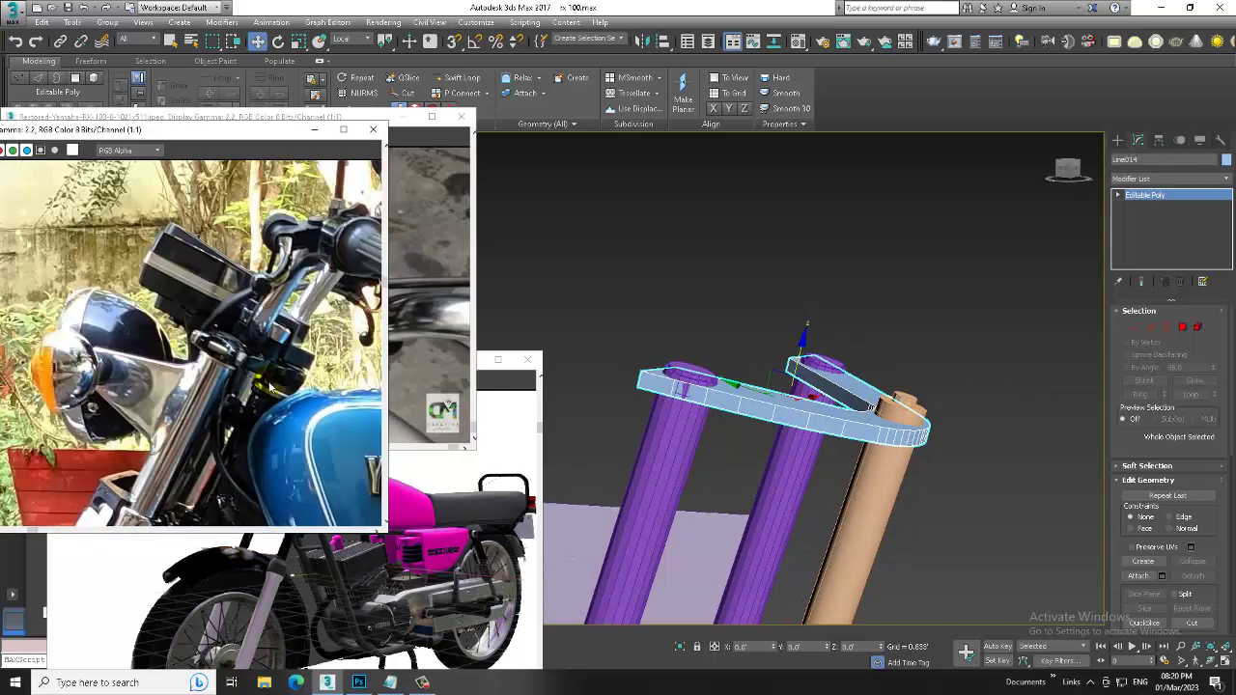
# Compare the converted bracket against the bike reference photos from several orbit angles.
pyautogui.click(334, 587)
pyautogui.scroll(1, 306, 501)
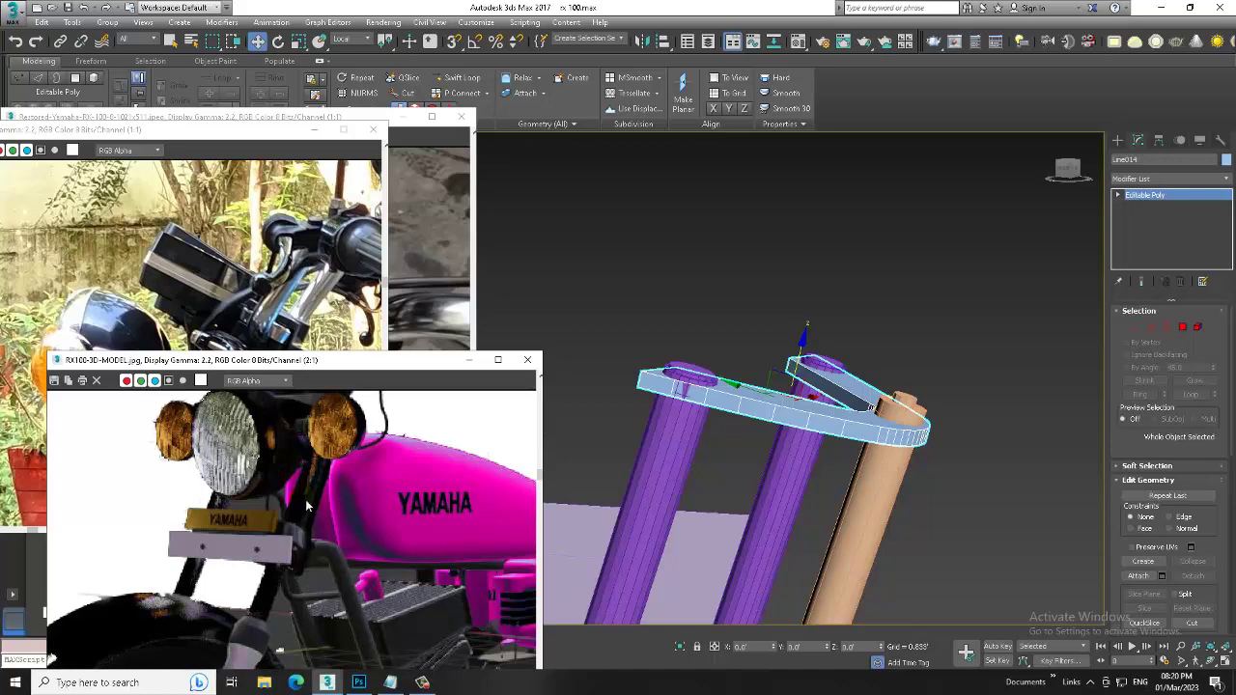
pyautogui.scroll(-1, 306, 500)
pyautogui.click(189, 292)
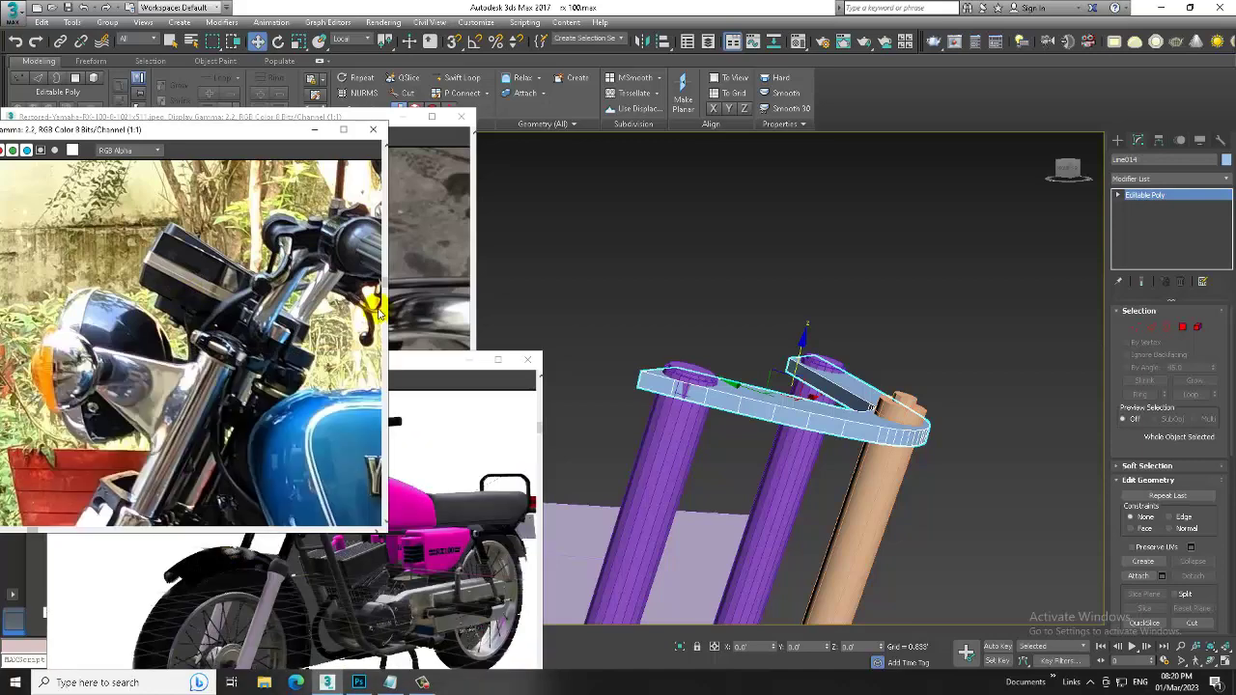
pyautogui.click(377, 308)
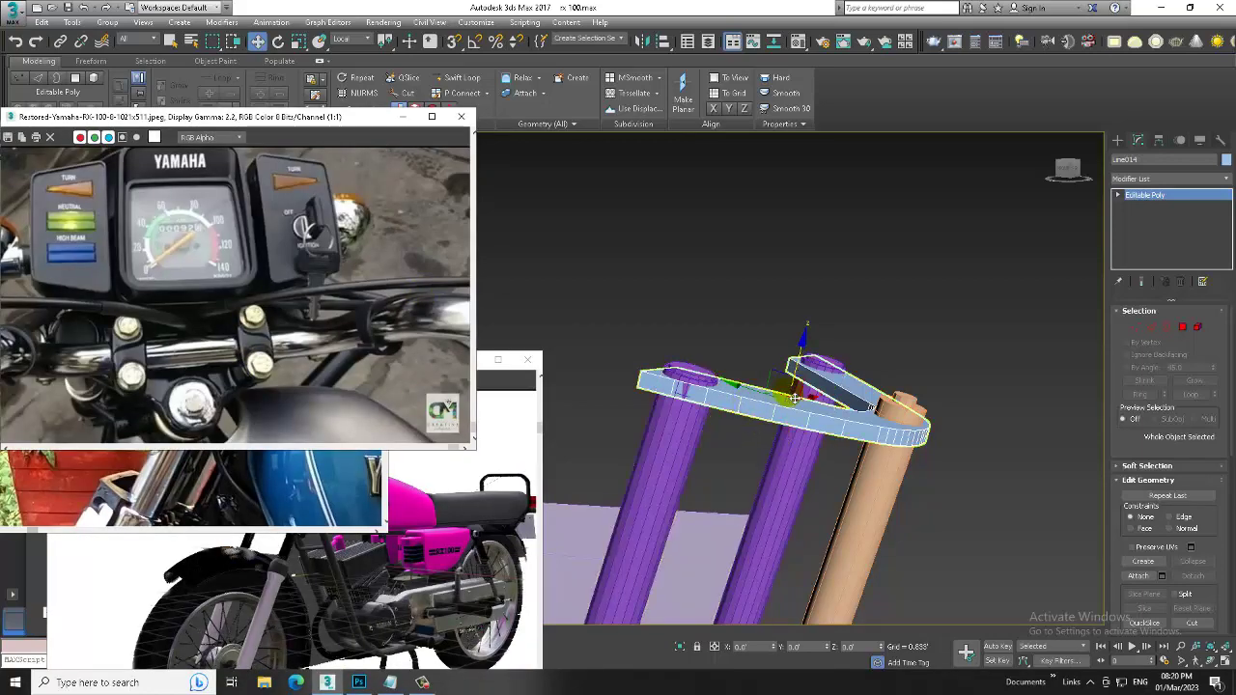
pyautogui.moveTo(811, 391)
pyautogui.keyDown('alt'); pyautogui.mouseDown(button='middle')
pyautogui.moveTo(794, 401)
pyautogui.moveTo(806, 396)
pyautogui.mouseUp(button='middle'); pyautogui.keyUp('alt')
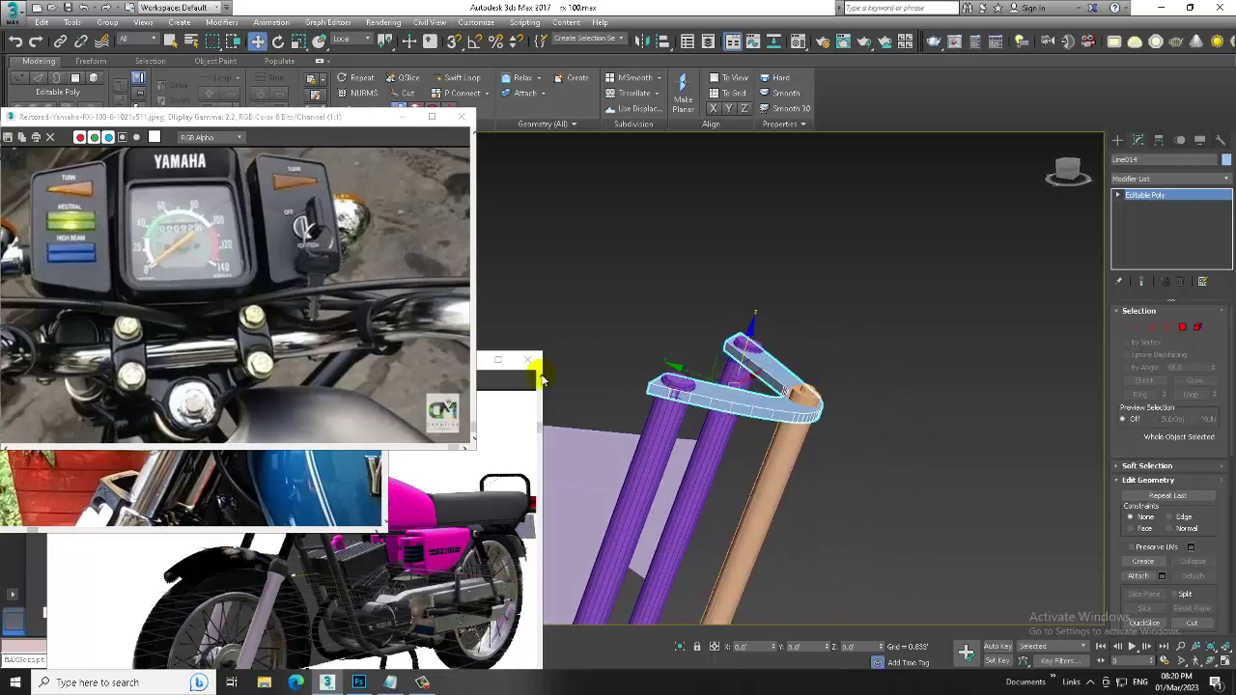
pyautogui.moveTo(546, 376)
pyautogui.keyDown('alt'); pyautogui.mouseDown(button='middle')
pyautogui.moveTo(860, 440)
pyautogui.moveTo(839, 402)
pyautogui.mouseUp(button='middle'); pyautogui.keyUp('alt')
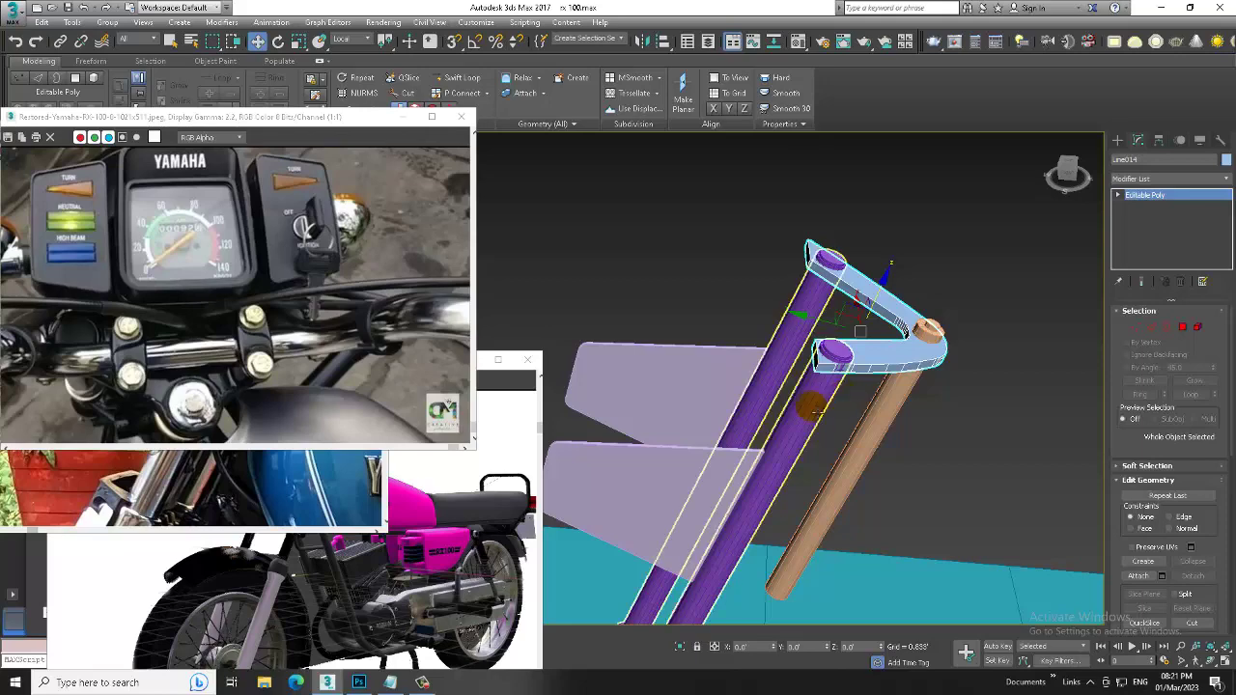
pyautogui.keyDown('alt'); pyautogui.moveTo(843, 400); pyautogui.dragTo(954, 367, button='middle'); pyautogui.keyUp('alt')
pyautogui.scroll(-5, 954, 367)
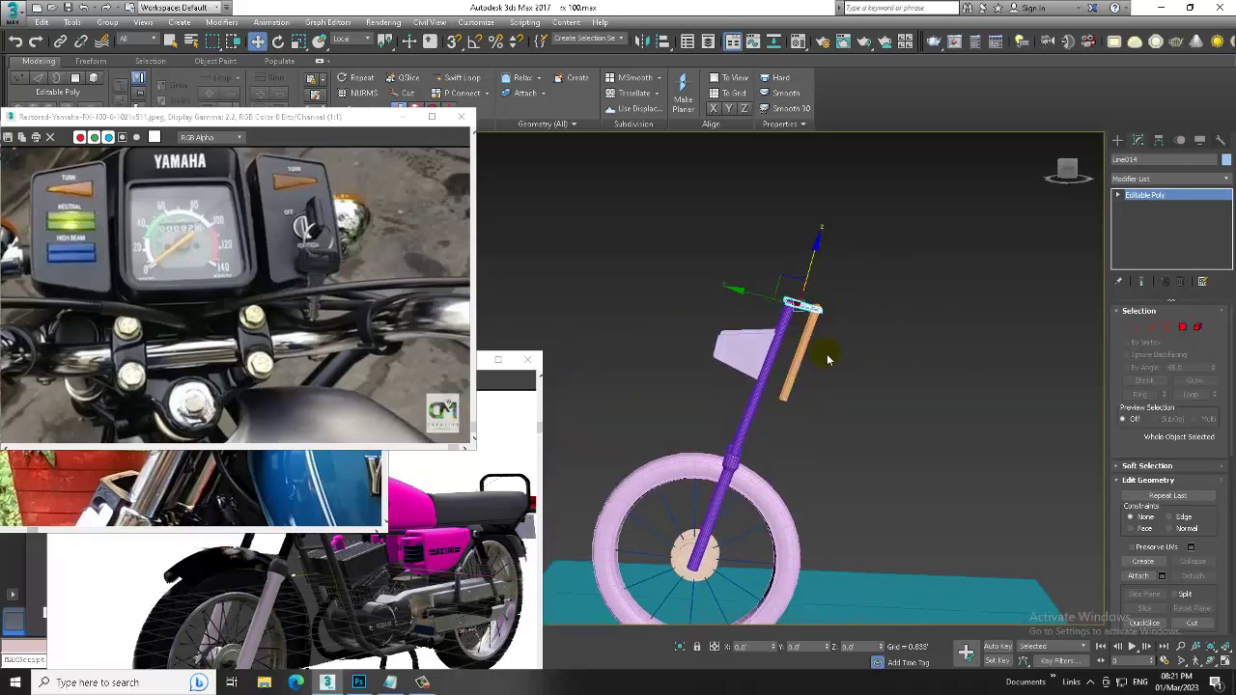
# Check both fork tubes against the Yamaha side photo and open Create > Shapes > Splines.
pyautogui.click(311, 503)
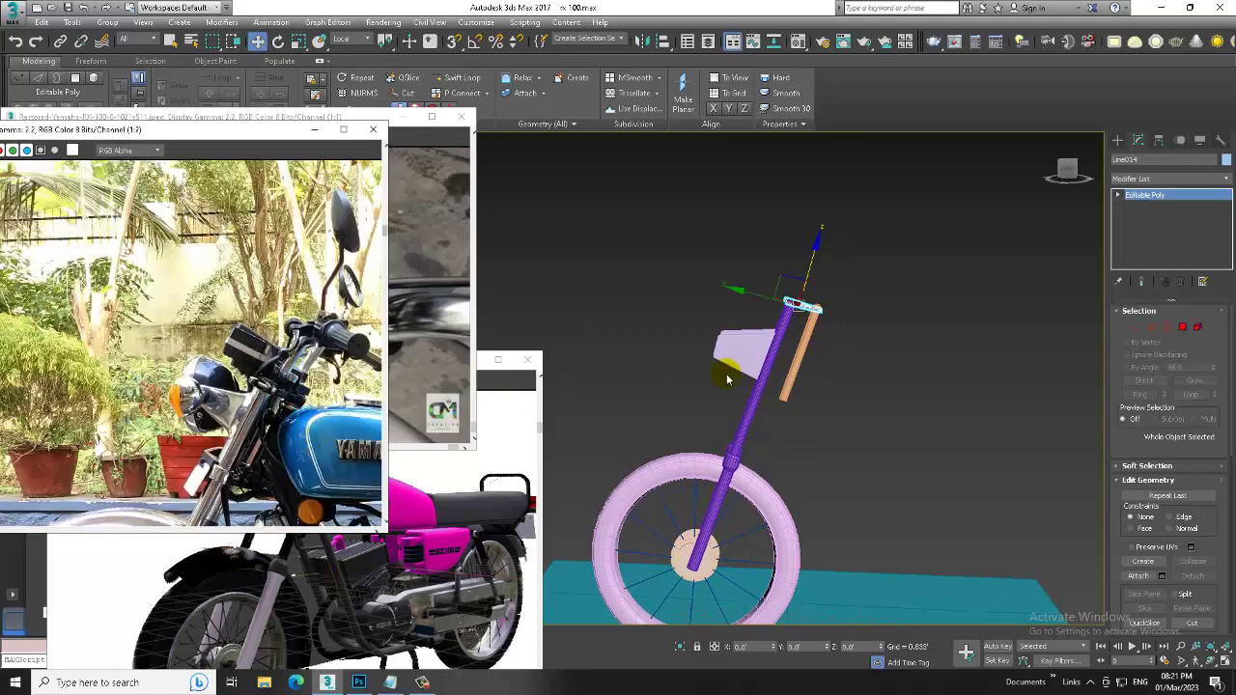
pyautogui.moveTo(865, 342); pyautogui.dragTo(846, 339, button='middle')
pyautogui.scroll(2, 826, 297)
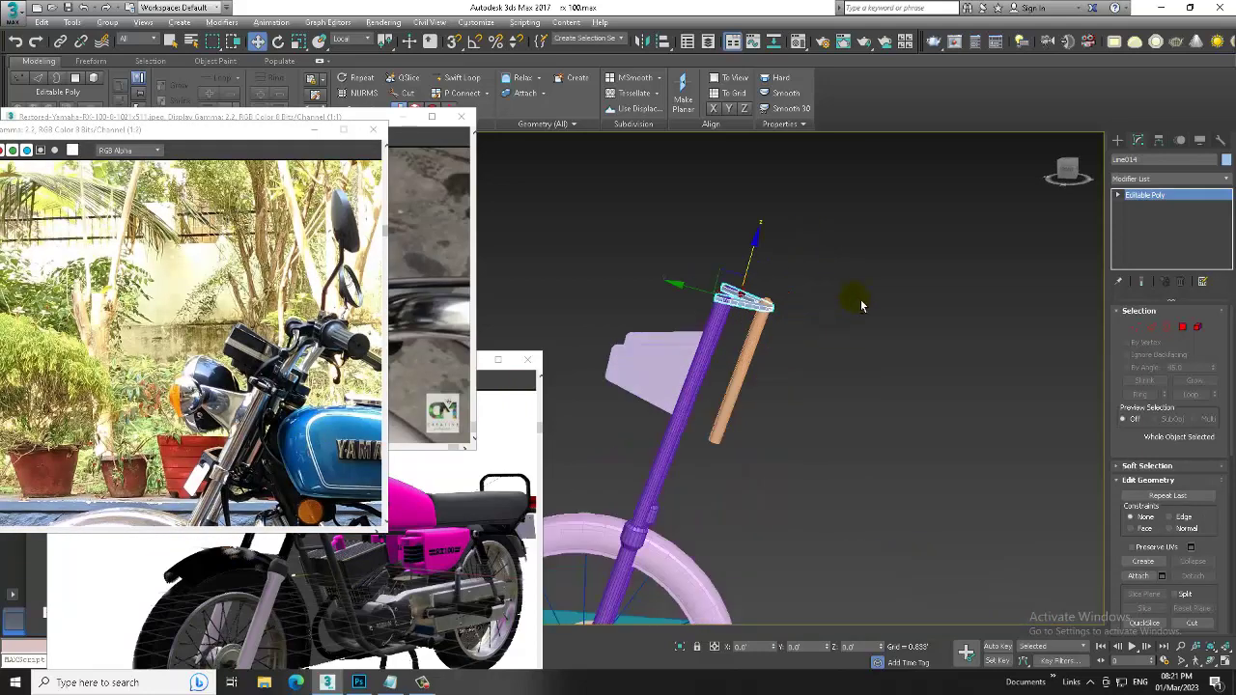
pyautogui.scroll(2, 284, 387)
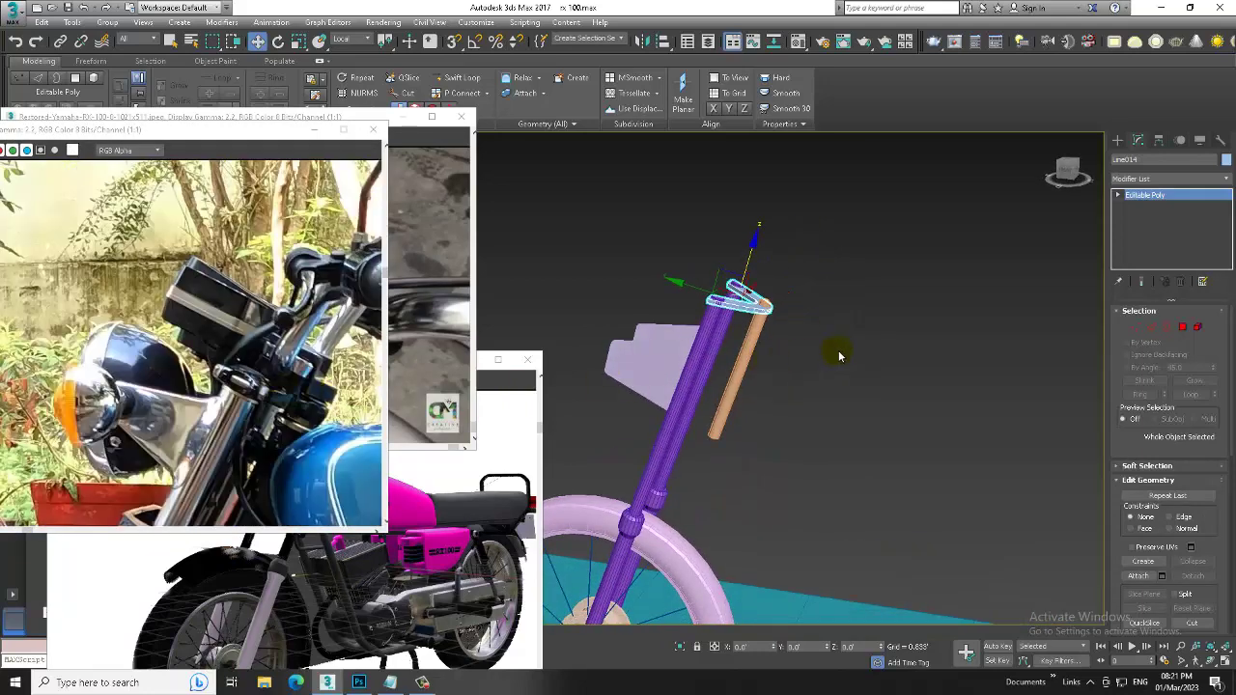
pyautogui.moveTo(904, 335)
pyautogui.keyDown('alt'); pyautogui.mouseDown(button='middle')
pyautogui.moveTo(860, 351)
pyautogui.moveTo(863, 339)
pyautogui.moveTo(828, 337)
pyautogui.moveTo(852, 339)
pyautogui.mouseUp(button='middle'); pyautogui.keyUp('alt')
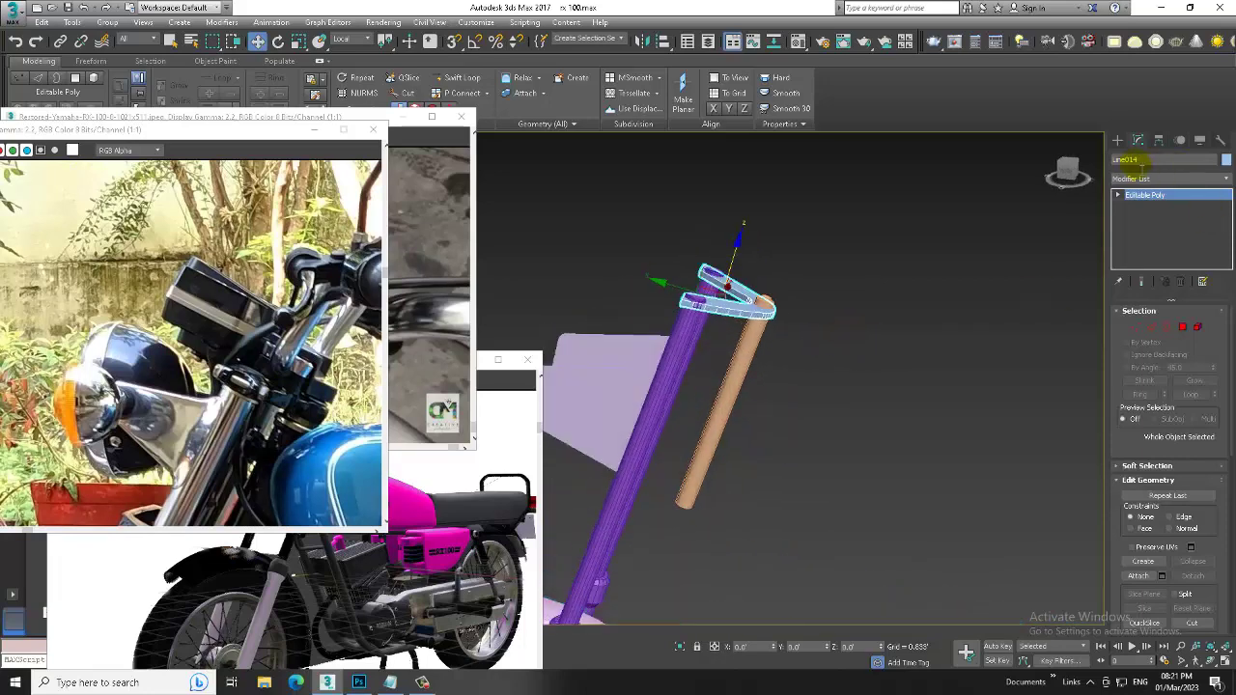
pyautogui.click(1118, 143)
# Create a small Standard Primitives box, Box001, in the side view over the bracket.
pyautogui.keyDown('alt'); pyautogui.moveTo(724, 321); pyautogui.dragTo(1180, 218, button='middle'); pyautogui.keyUp('alt')
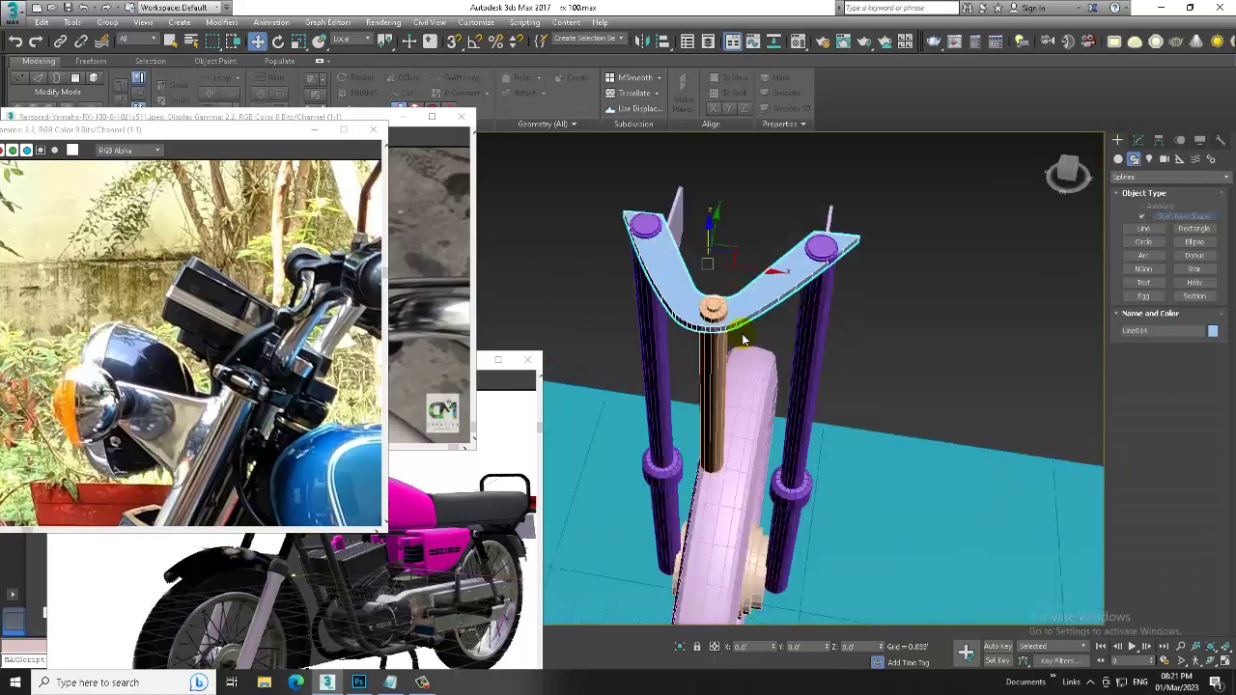
pyautogui.click(1118, 159)
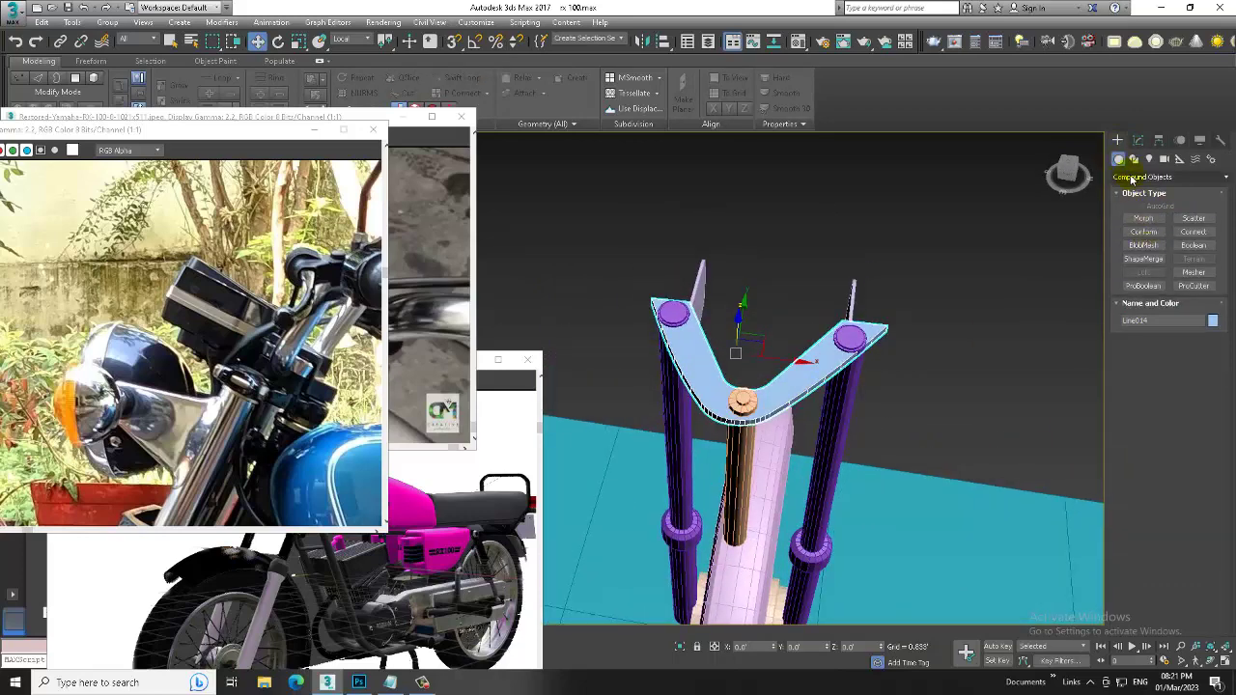
pyautogui.click(1163, 177)
pyautogui.click(1148, 187)
pyautogui.click(1157, 220)
pyautogui.moveTo(734, 348)
pyautogui.keyDown('alt'); pyautogui.mouseDown(button='middle')
pyautogui.moveTo(724, 354)
pyautogui.moveTo(759, 358)
pyautogui.mouseUp(button='middle'); pyautogui.keyUp('alt')
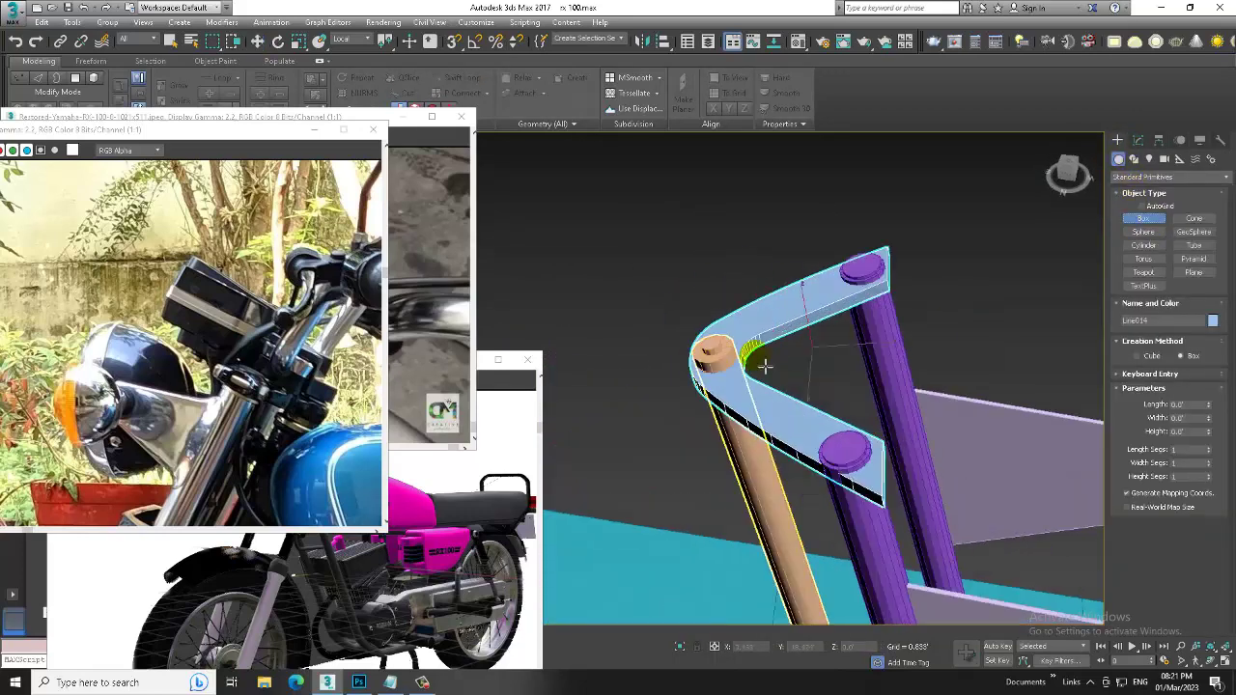
pyautogui.hotkey('alt', 'w')
pyautogui.hotkey('alt', 'w')
pyautogui.keyDown('alt'); pyautogui.moveTo(926, 199); pyautogui.dragTo(792, 319, button='middle'); pyautogui.keyUp('alt')
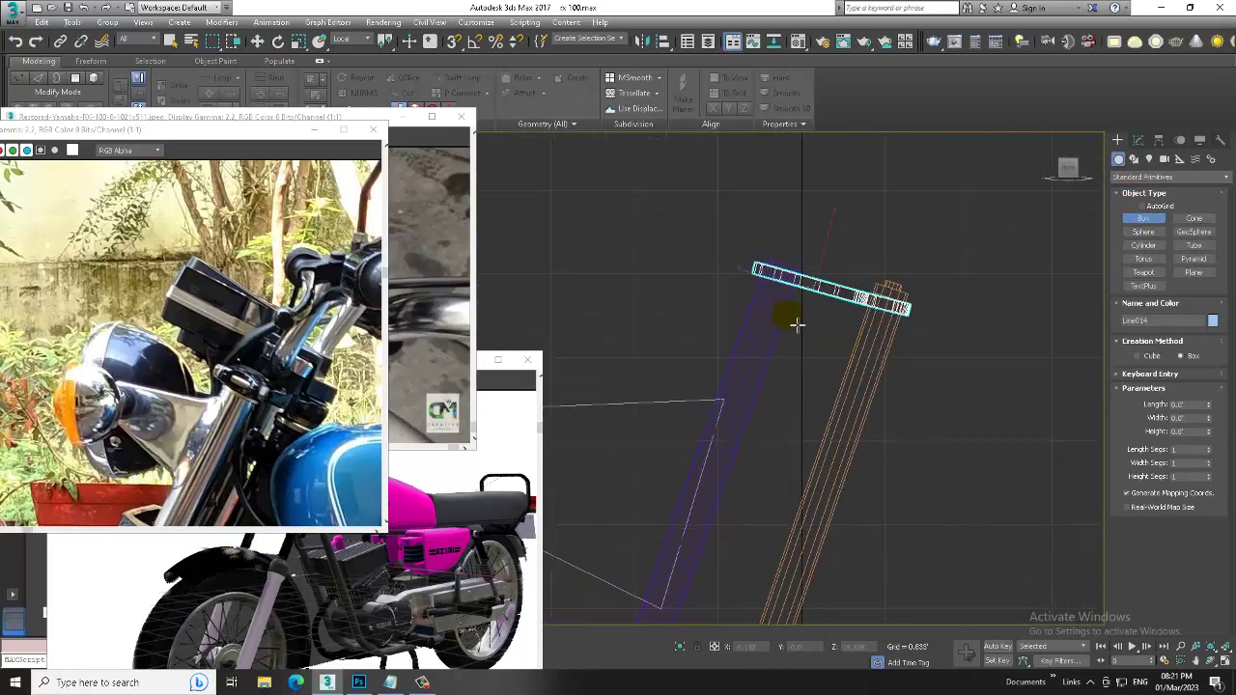
pyautogui.moveTo(792, 320); pyautogui.dragTo(824, 327)
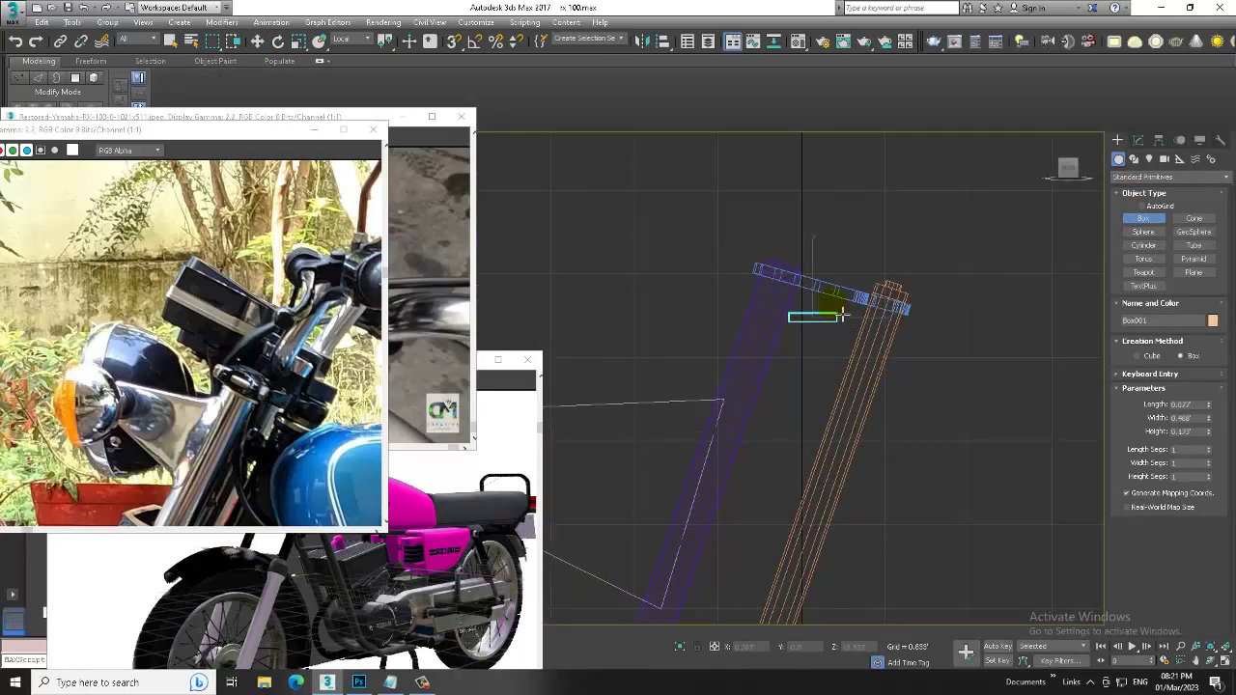
# Rotate Box001 to match the angle of the bracket bar.
pyautogui.press('w')
pyautogui.hotkey('alt', 'w')
pyautogui.scroll(2, 814, 276)
pyautogui.hotkey('alt', 'w')
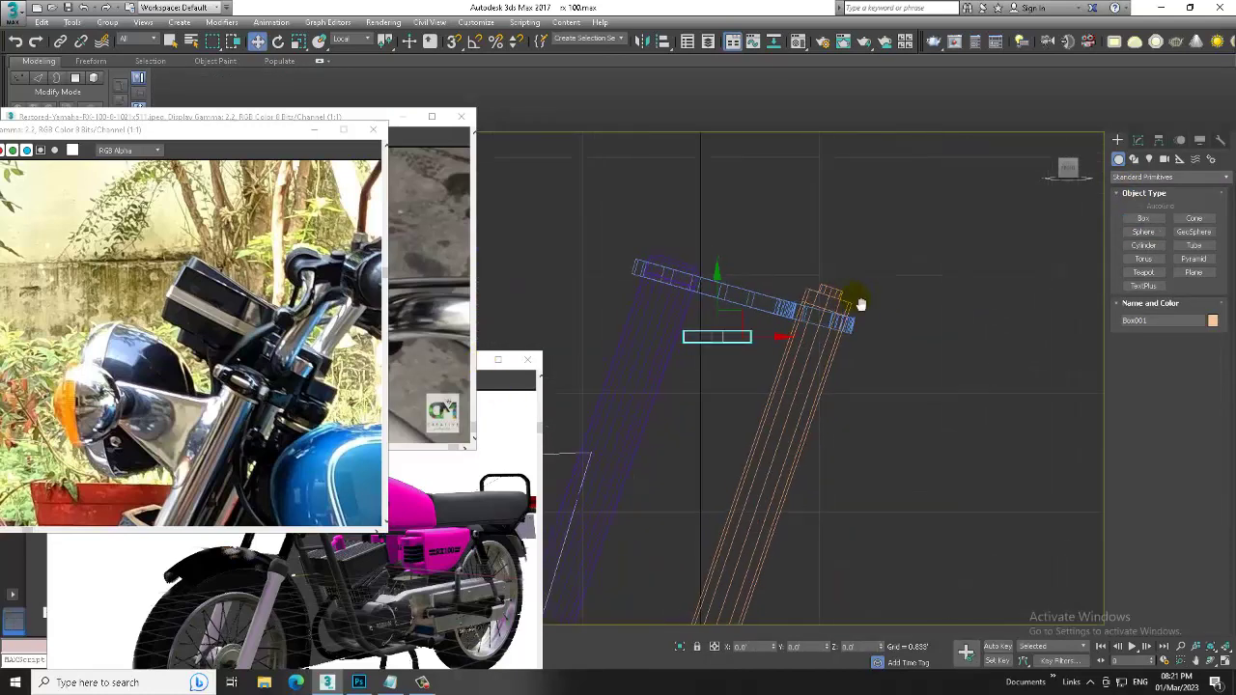
pyautogui.press('e')
pyautogui.moveTo(787, 317)
pyautogui.mouseDown()
pyautogui.moveTo(792, 326)
pyautogui.moveTo(776, 276)
pyautogui.moveTo(792, 272)
pyautogui.moveTo(783, 281)
pyautogui.mouseUp()
pyautogui.press('w')
pyautogui.scroll(2, 792, 272)
pyautogui.press('e')
pyautogui.press('w')
# Slide Box001 onto the right part of the bracket and tilt it about 10 degrees along the bar.
pyautogui.hotkey('alt', 'w')
pyautogui.hotkey('alt', 'w')
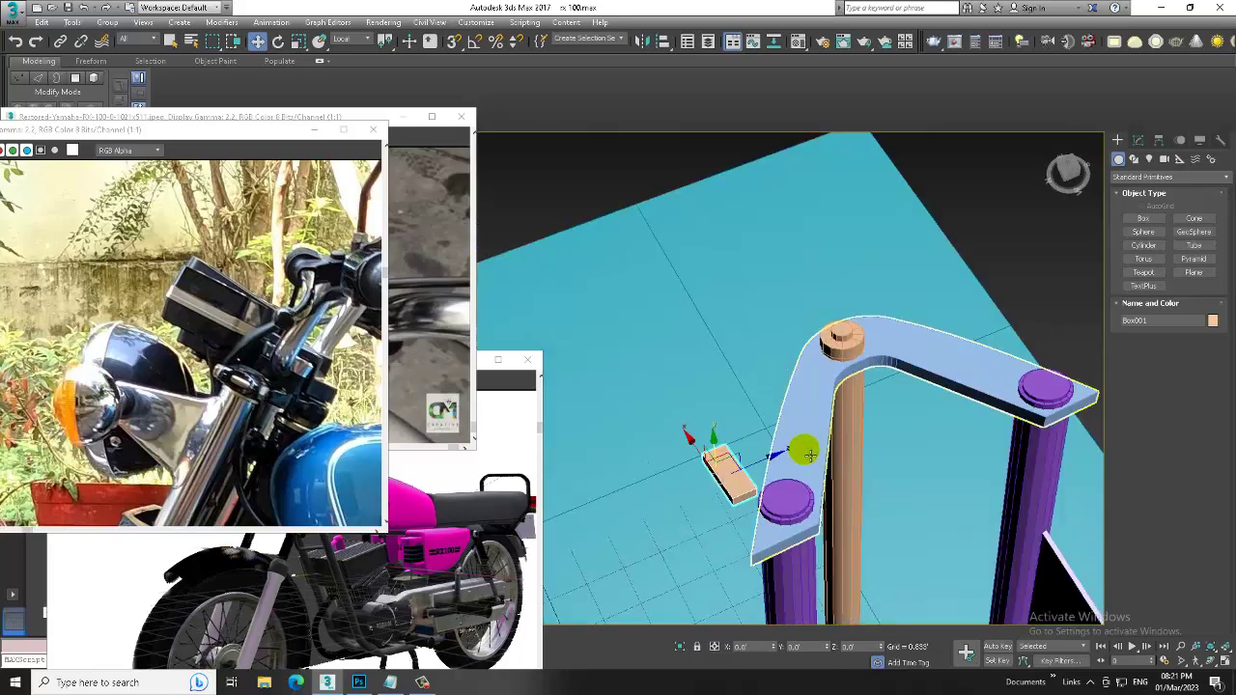
pyautogui.scroll(2, 800, 449)
pyautogui.moveTo(800, 449); pyautogui.dragTo(1057, 411)
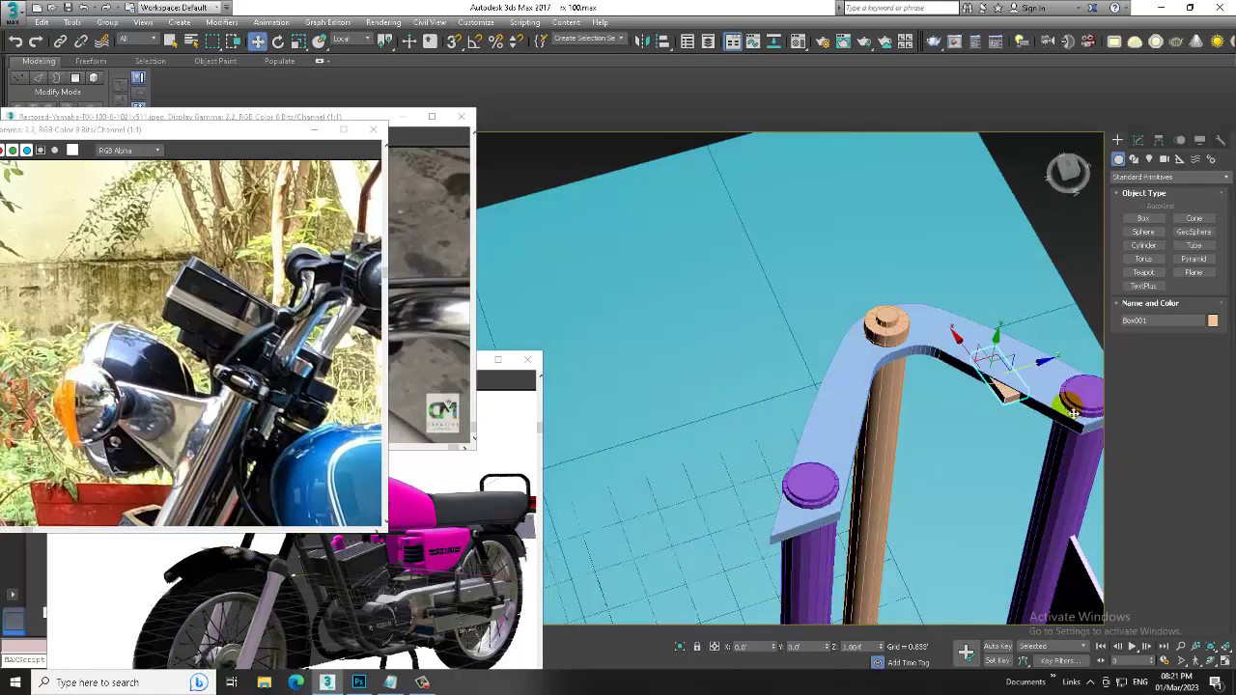
pyautogui.keyDown('alt'); pyautogui.moveTo(1057, 411); pyautogui.dragTo(933, 367, button='middle'); pyautogui.keyUp('alt')
pyautogui.moveTo(933, 367); pyautogui.dragTo(872, 337)
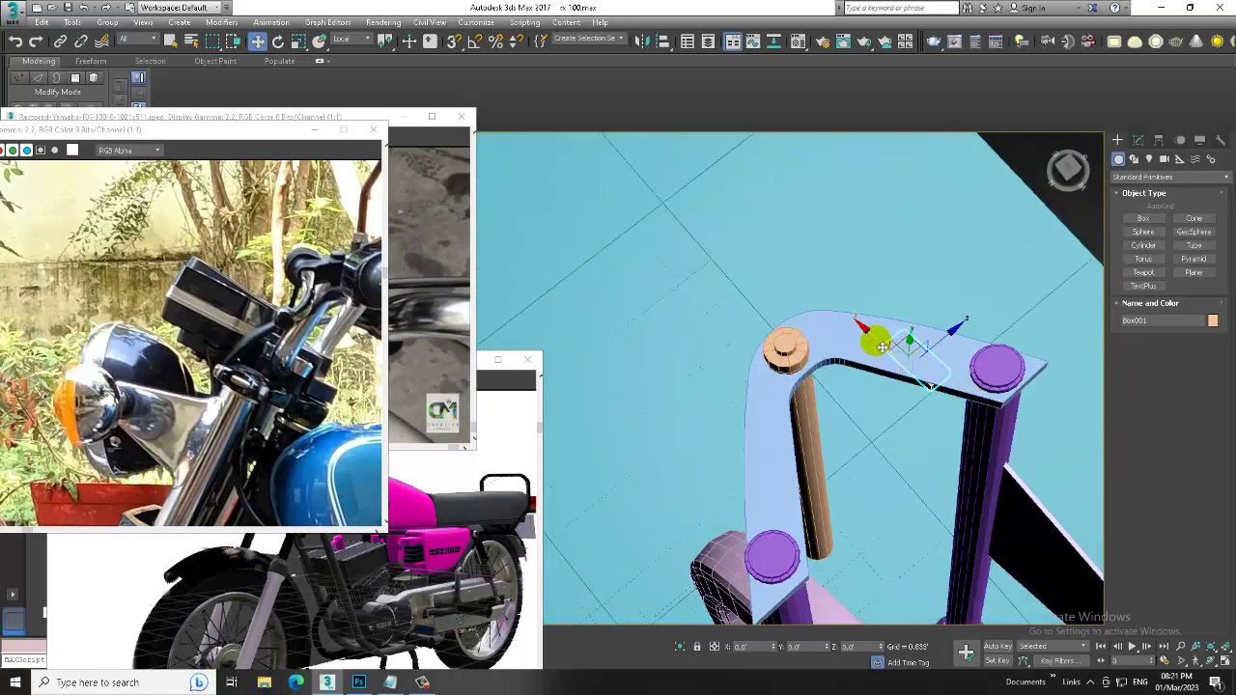
pyautogui.scroll(2, 900, 350)
pyautogui.press('e')
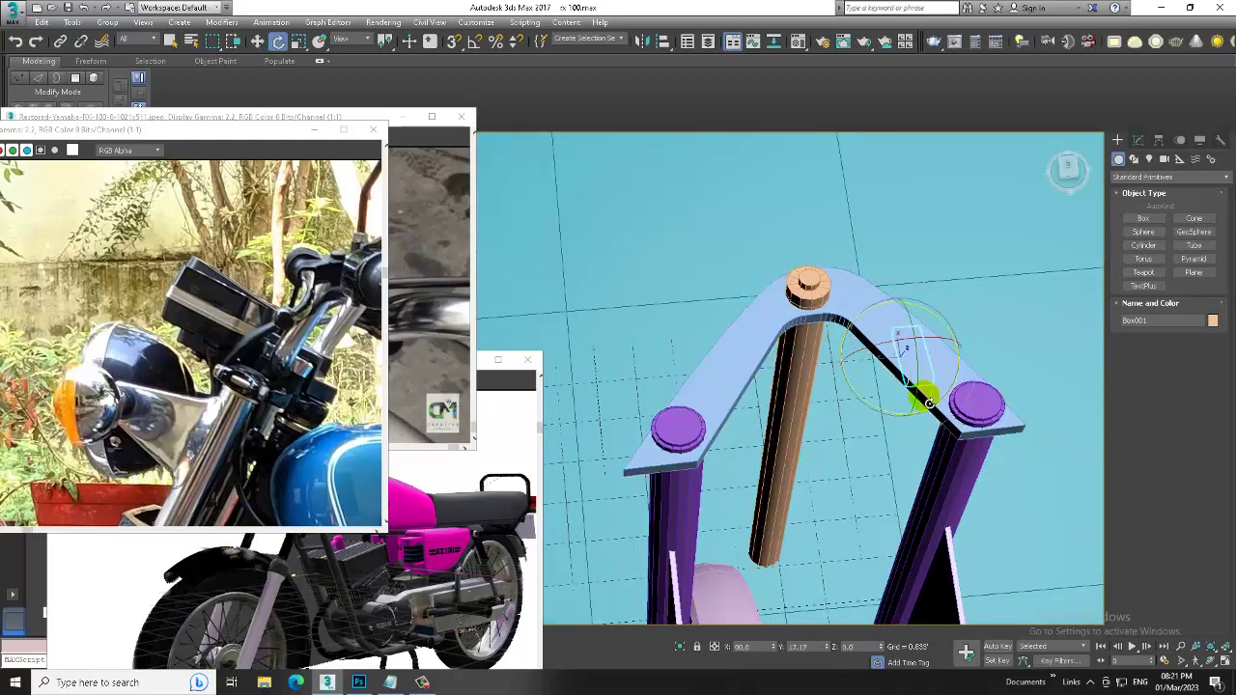
pyautogui.moveTo(929, 414); pyautogui.dragTo(945, 414)
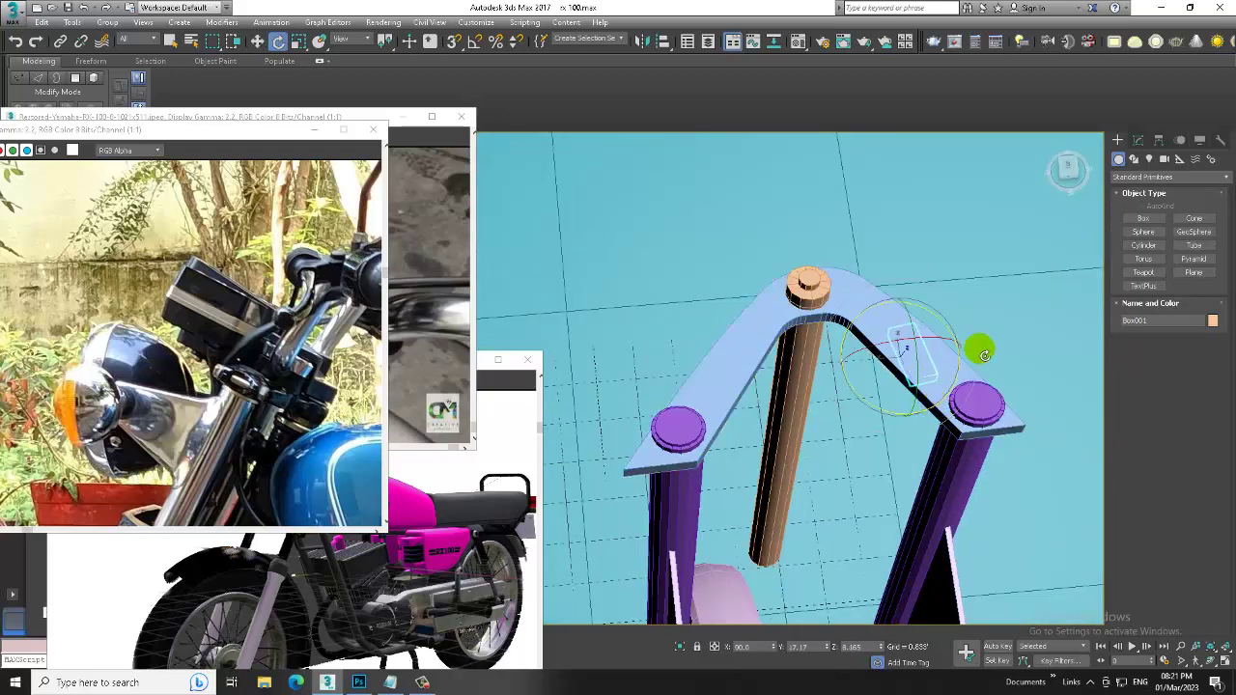
# Convert Box001 to an editable poly and enter Polygon mode.
pyautogui.press('w')
pyautogui.rightClick(918, 365)
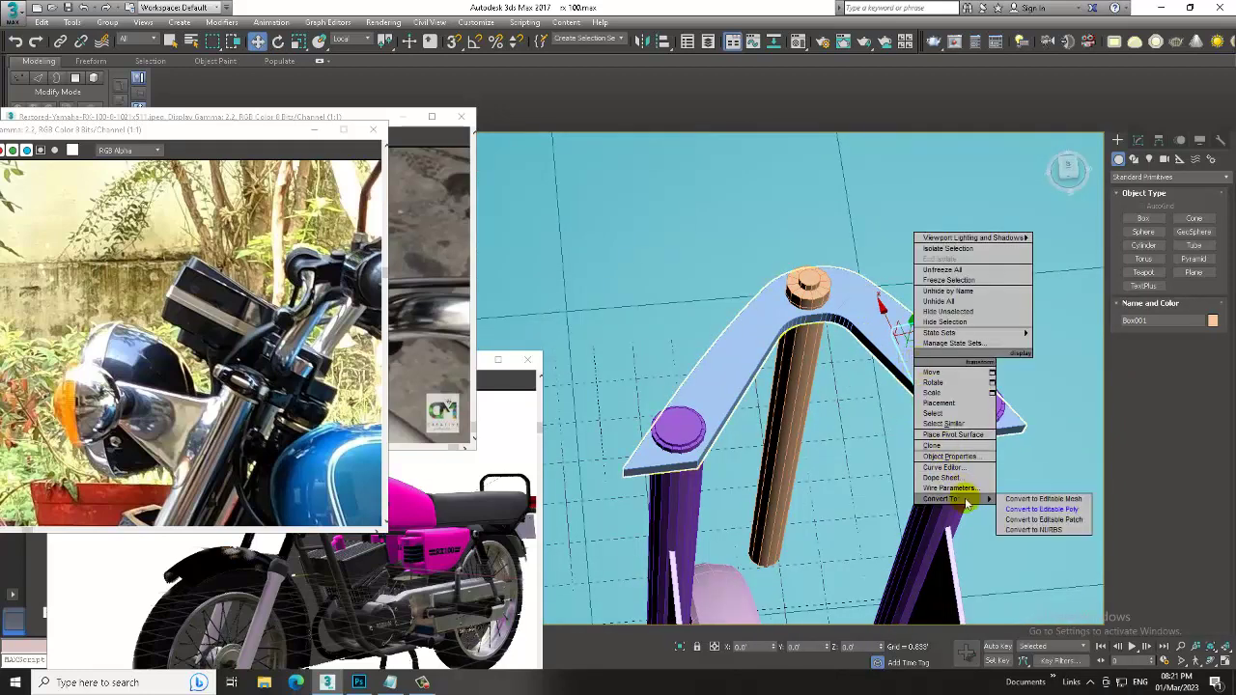
pyautogui.click(1053, 509)
pyautogui.press('4')
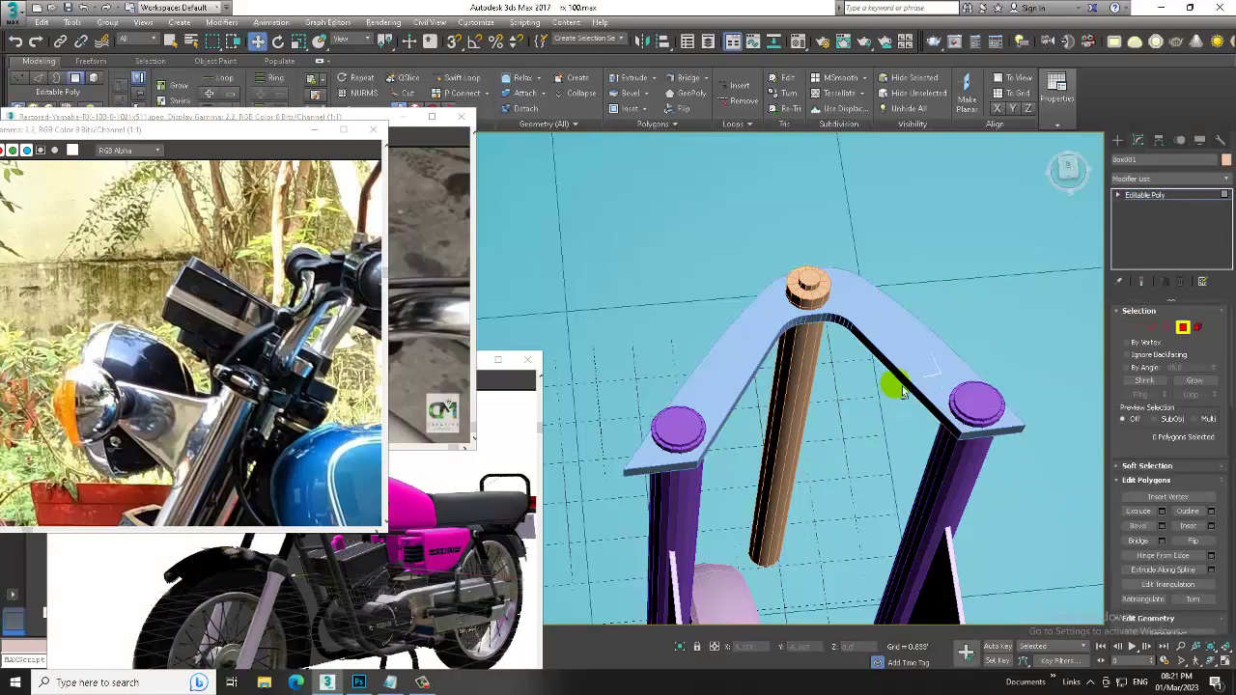
# Extrude one face of the box by 1.336' into a plate across the bracket.
pyautogui.keyDown('alt'); pyautogui.moveTo(889, 384); pyautogui.dragTo(966, 319, button='middle'); pyautogui.keyUp('alt')
pyautogui.press('F3')
pyautogui.click(920, 365)
pyautogui.press('F3')
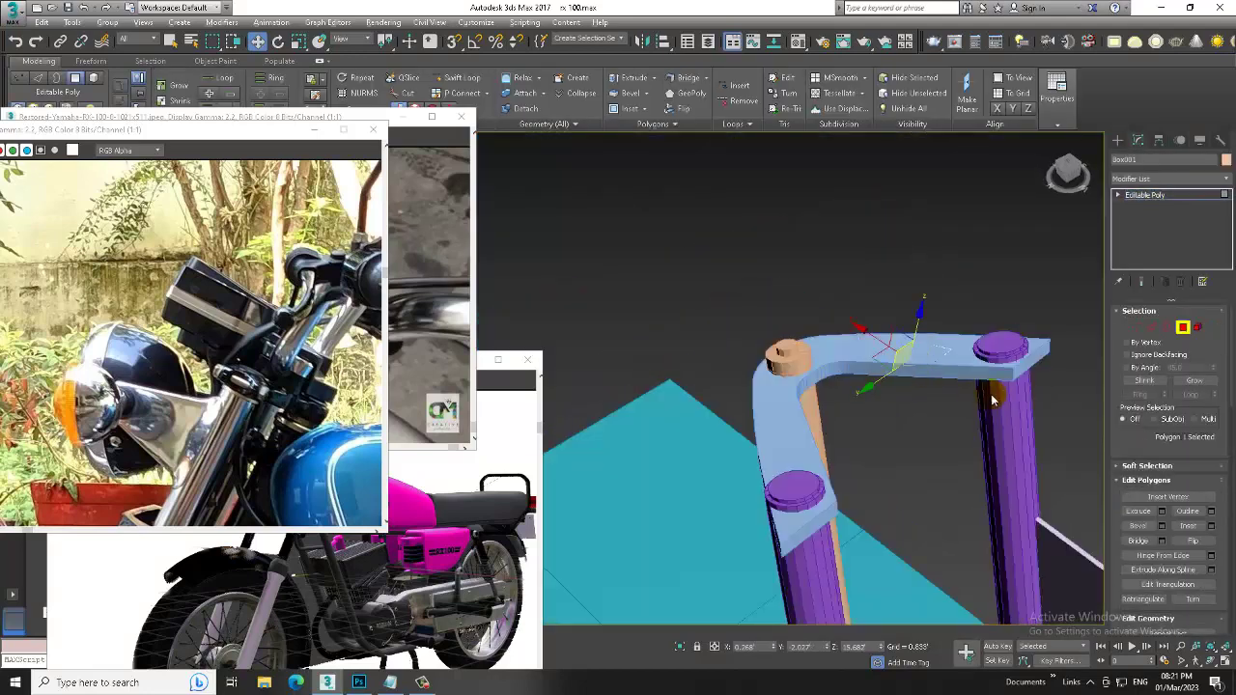
pyautogui.click(1163, 512)
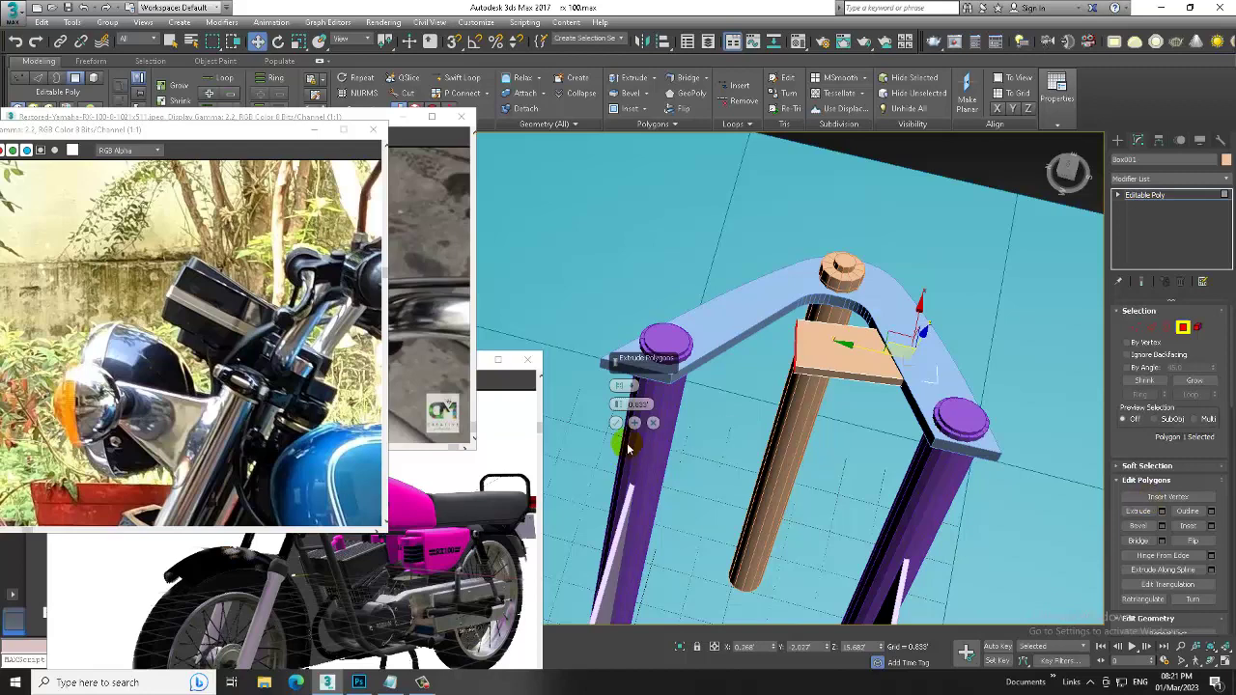
pyautogui.moveTo(625, 411); pyautogui.dragTo(610, 374)
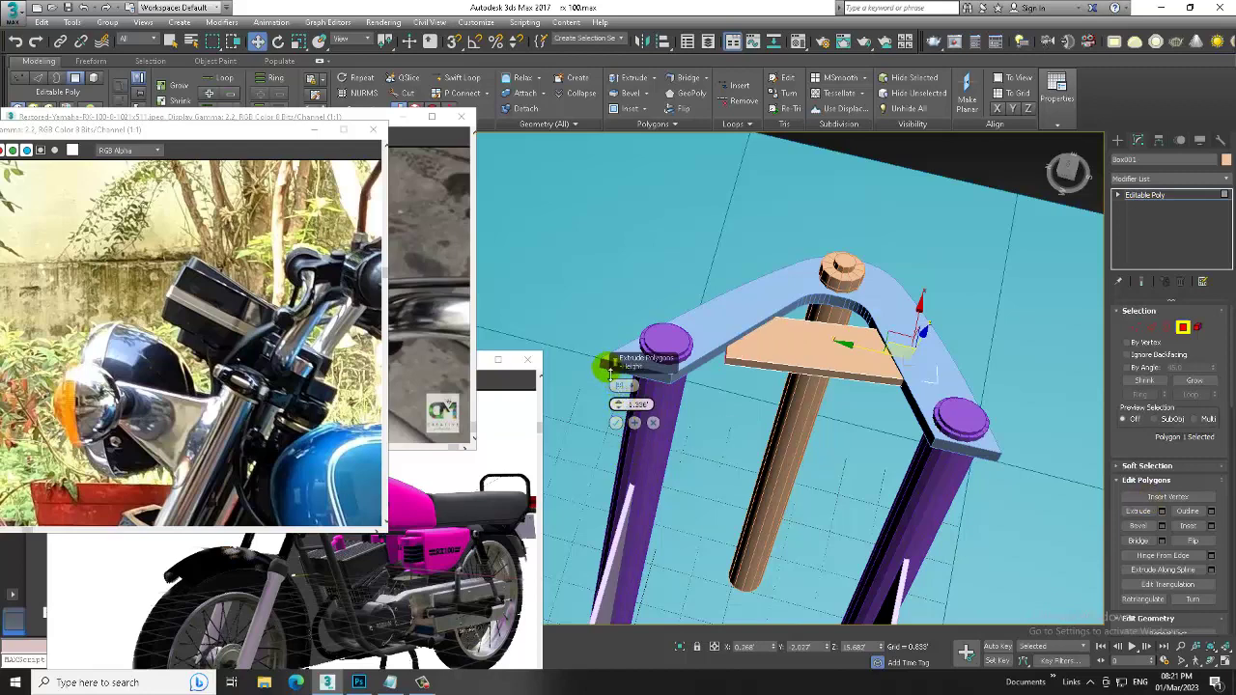
pyautogui.click(615, 423)
pyautogui.moveTo(615, 422)
pyautogui.keyDown('alt'); pyautogui.mouseDown(button='middle')
pyautogui.moveTo(743, 381)
pyautogui.moveTo(676, 405)
pyautogui.mouseUp(button='middle'); pyautogui.keyUp('alt')
pyautogui.scroll(5, 560, 197)
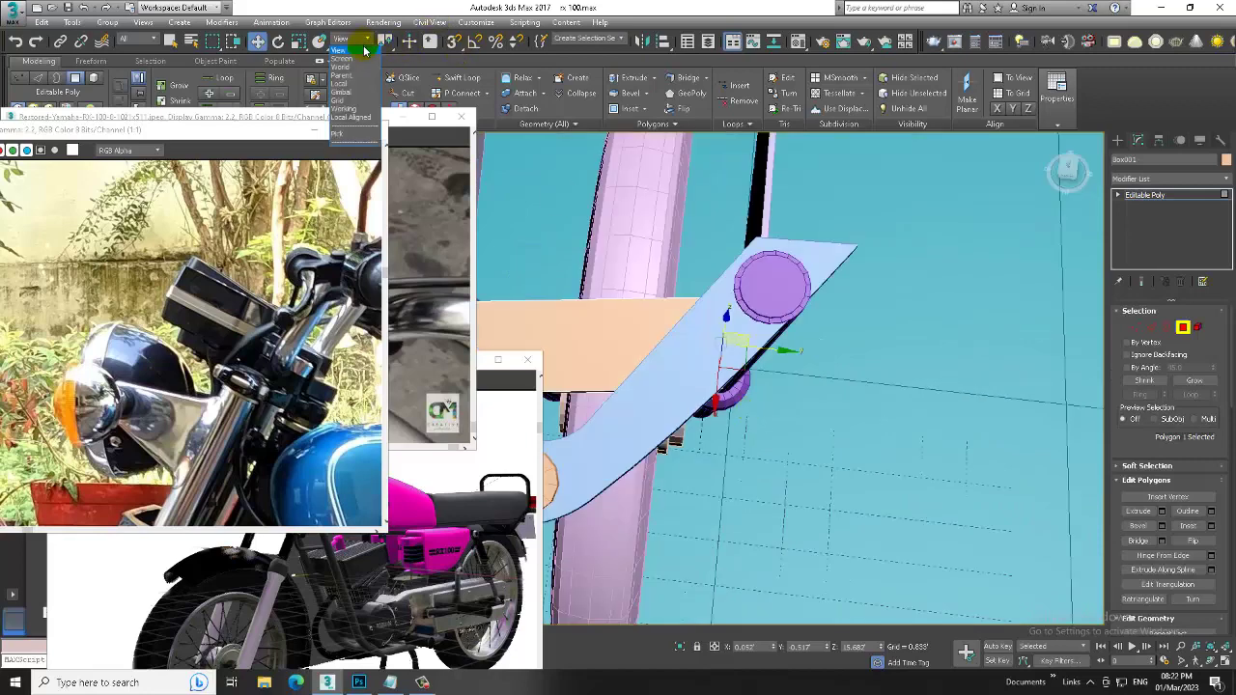
# Leave Polygon mode and rotate the plate until it is level.
pyautogui.moveTo(712, 262)
pyautogui.keyDown('alt'); pyautogui.mouseDown(button='middle')
pyautogui.moveTo(729, 319)
pyautogui.moveTo(716, 304)
pyautogui.mouseUp(button='middle'); pyautogui.keyUp('alt')
pyautogui.press('4')
pyautogui.press('e')
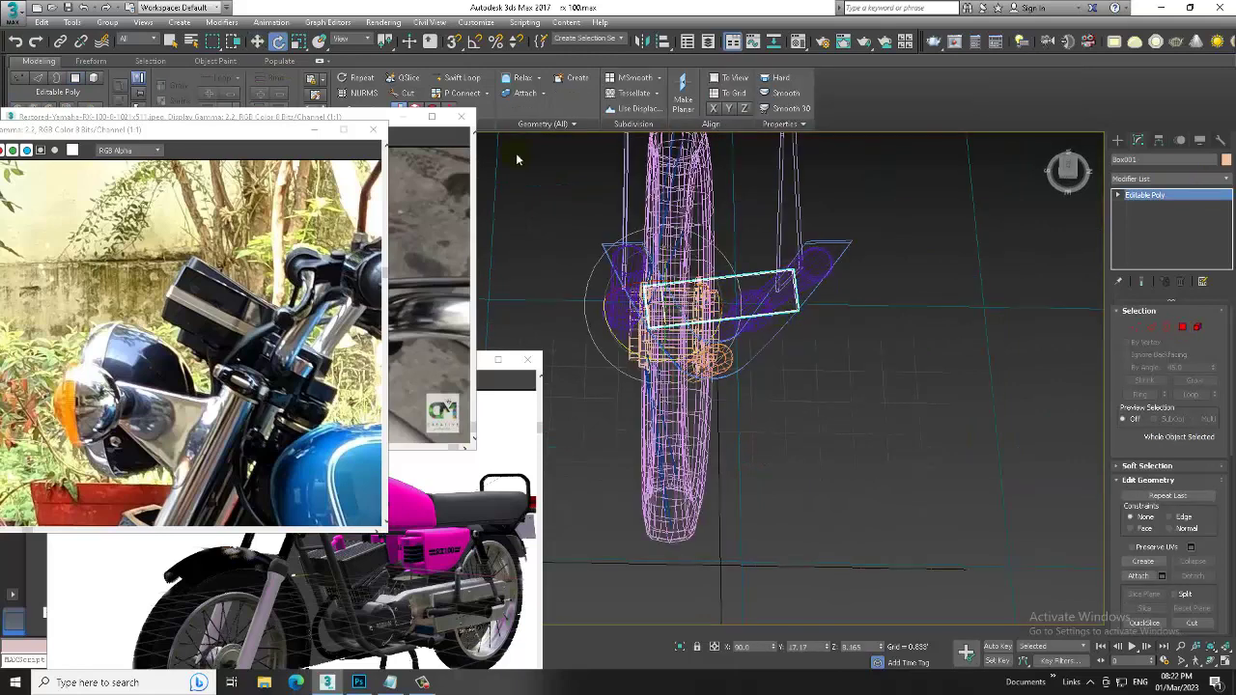
pyautogui.click(360, 39)
pyautogui.click(347, 52)
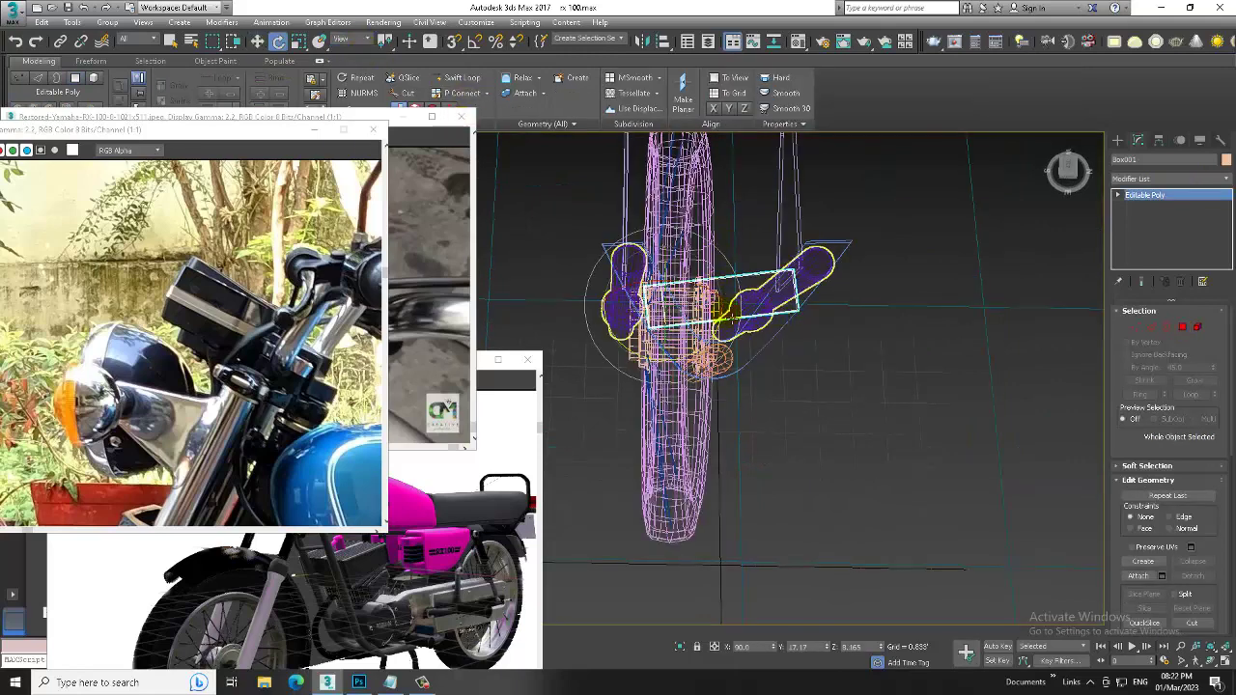
pyautogui.moveTo(720, 336); pyautogui.dragTo(719, 344)
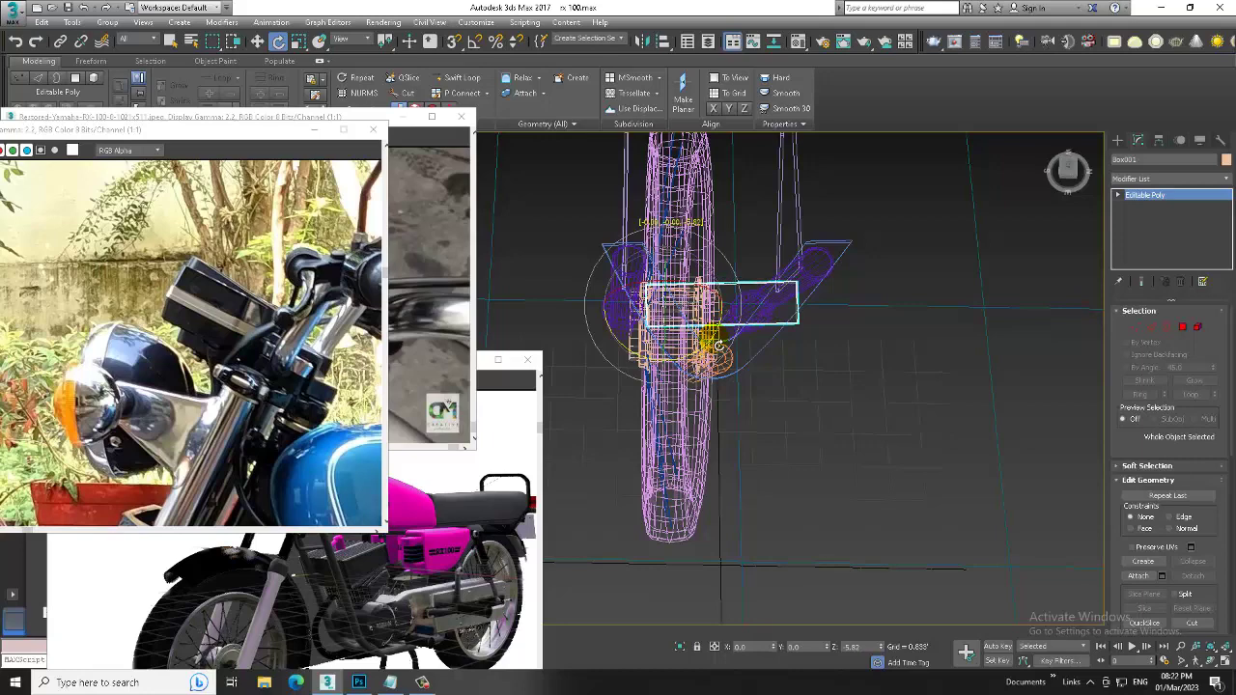
# Switch to View coordinates and move the plate left, up and right into the bracket.
pyautogui.press('w')
pyautogui.moveTo(622, 313); pyautogui.dragTo(607, 314)
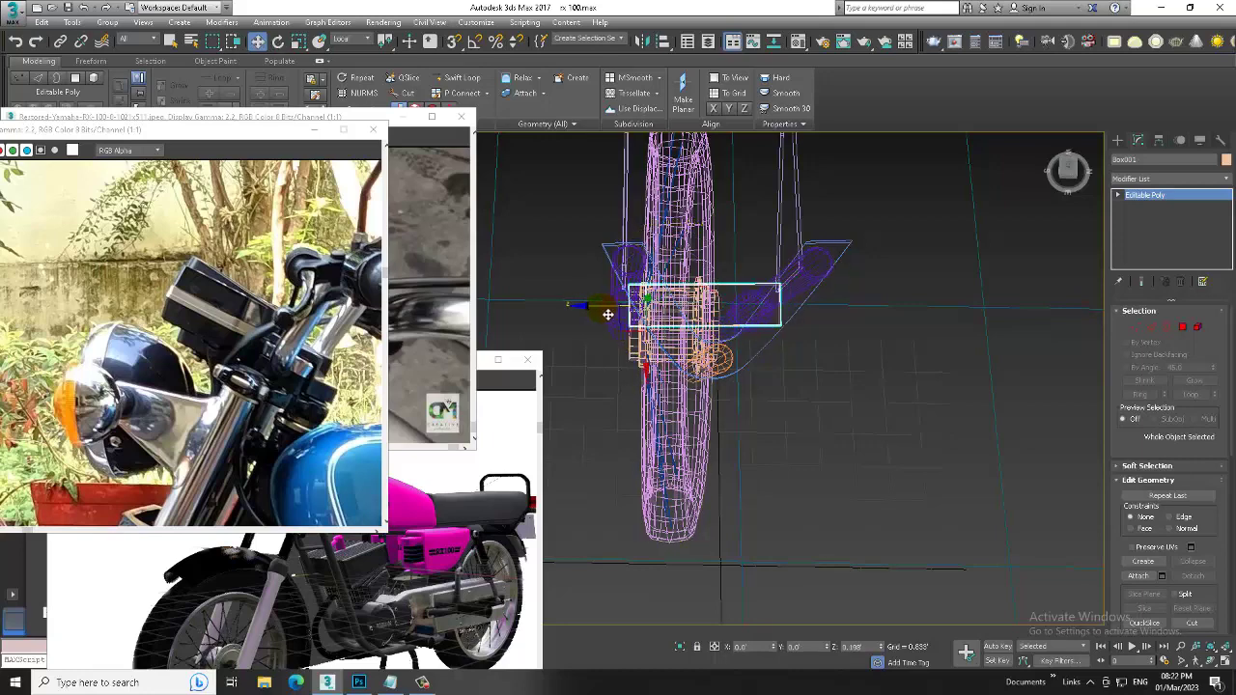
pyautogui.click(354, 38)
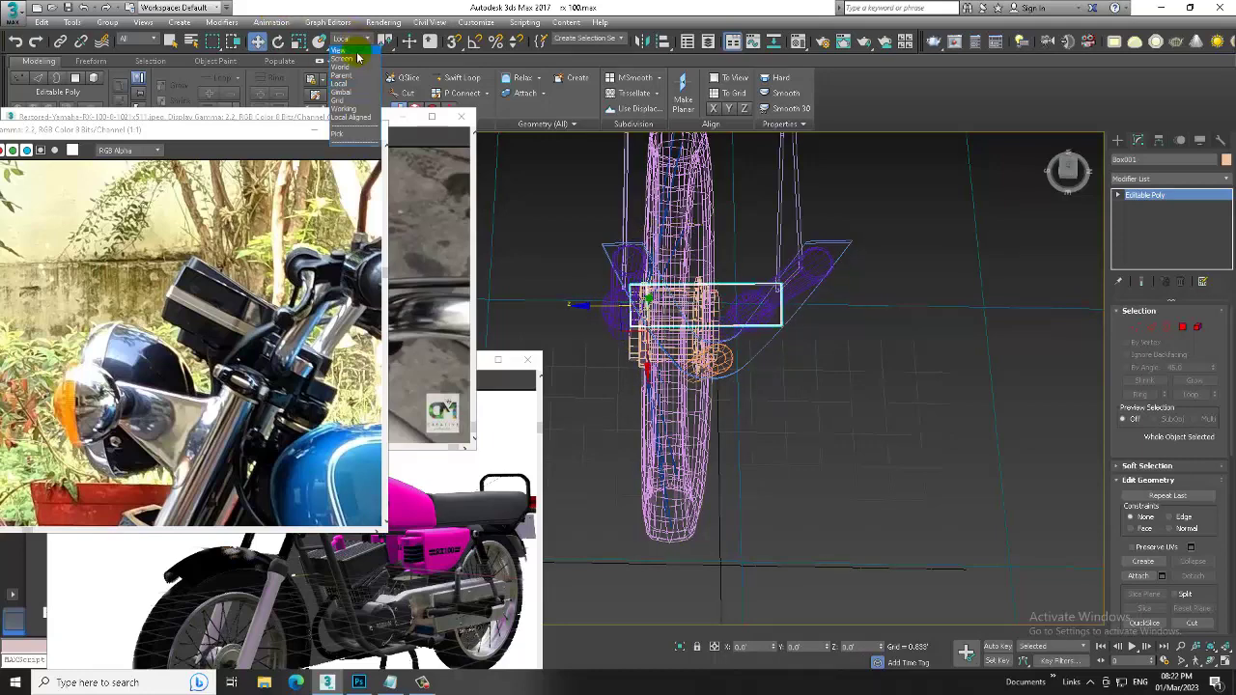
pyautogui.click(348, 52)
pyautogui.moveTo(653, 373); pyautogui.dragTo(651, 352)
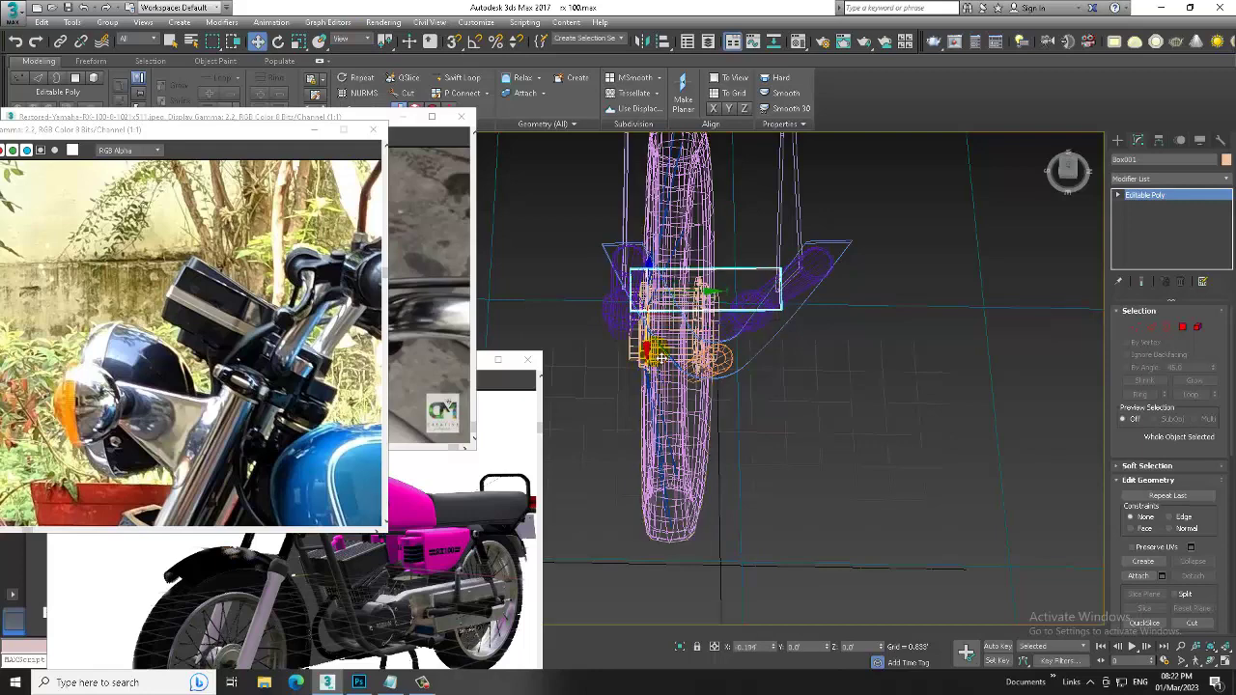
pyautogui.moveTo(651, 351)
pyautogui.keyDown('alt'); pyautogui.mouseDown(button='middle')
pyautogui.moveTo(664, 360)
pyautogui.moveTo(745, 333)
pyautogui.mouseUp(button='middle'); pyautogui.keyUp('alt')
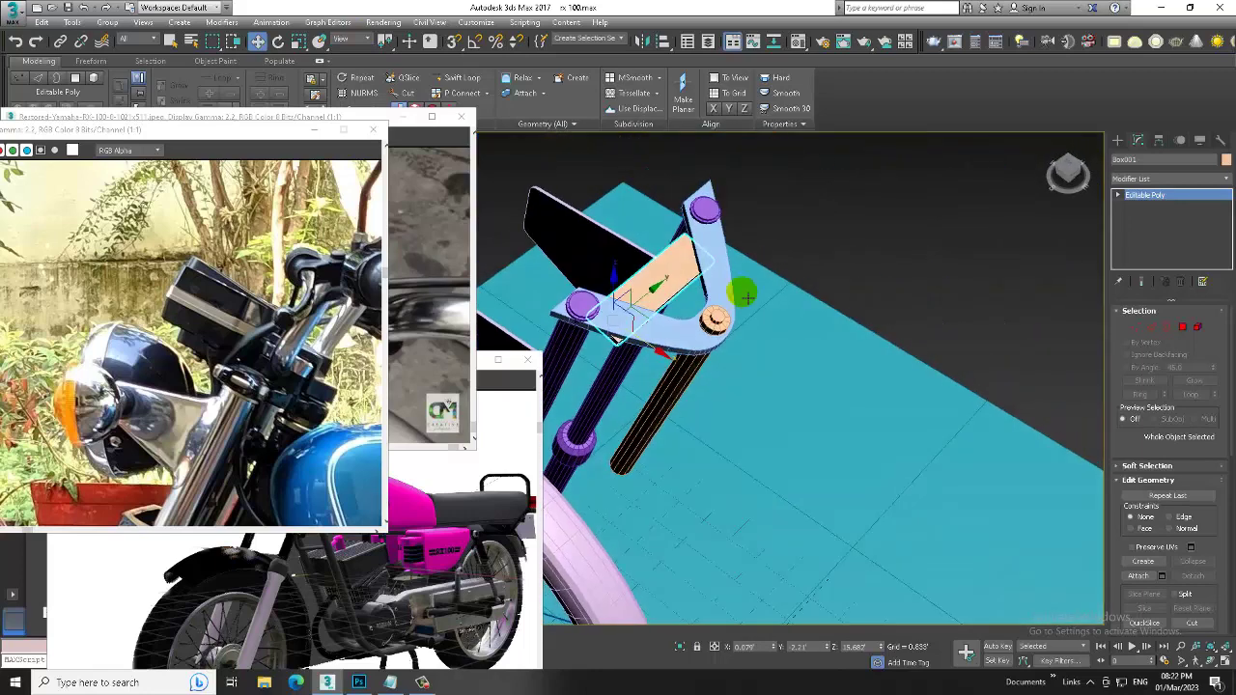
pyautogui.moveTo(746, 333); pyautogui.dragTo(761, 340)
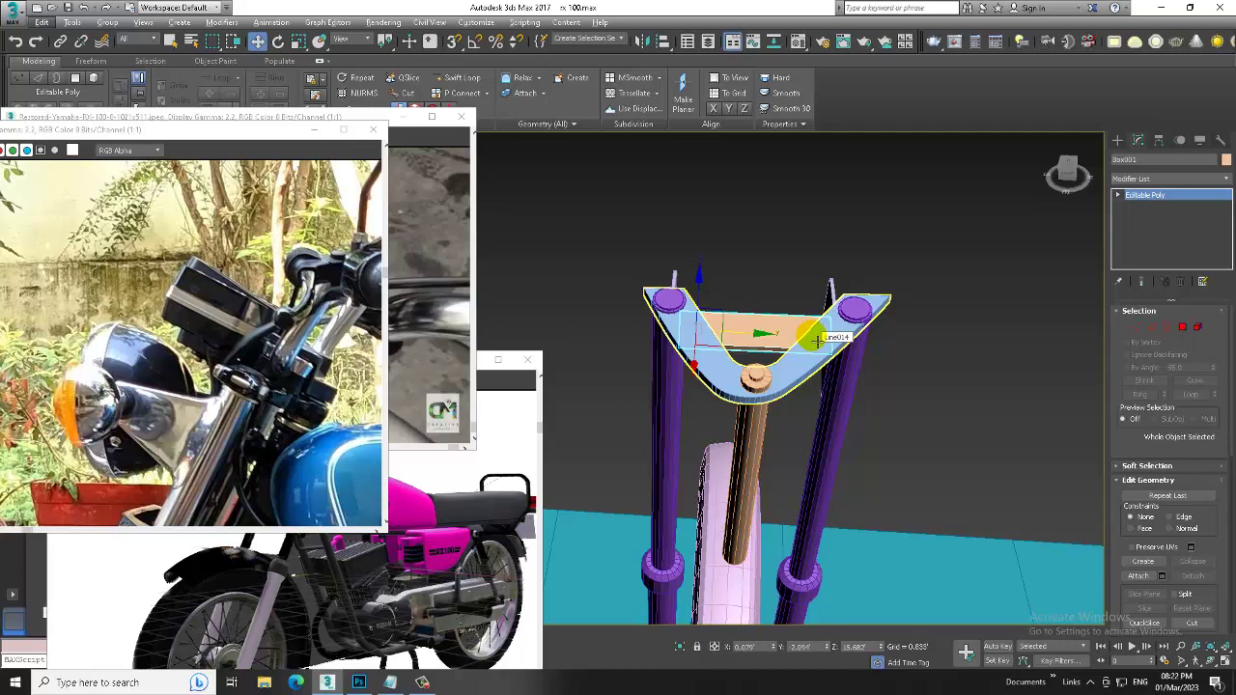
pyautogui.keyDown('alt'); pyautogui.moveTo(817, 340); pyautogui.dragTo(763, 340, button='middle'); pyautogui.keyUp('alt')
pyautogui.click(1183, 327)
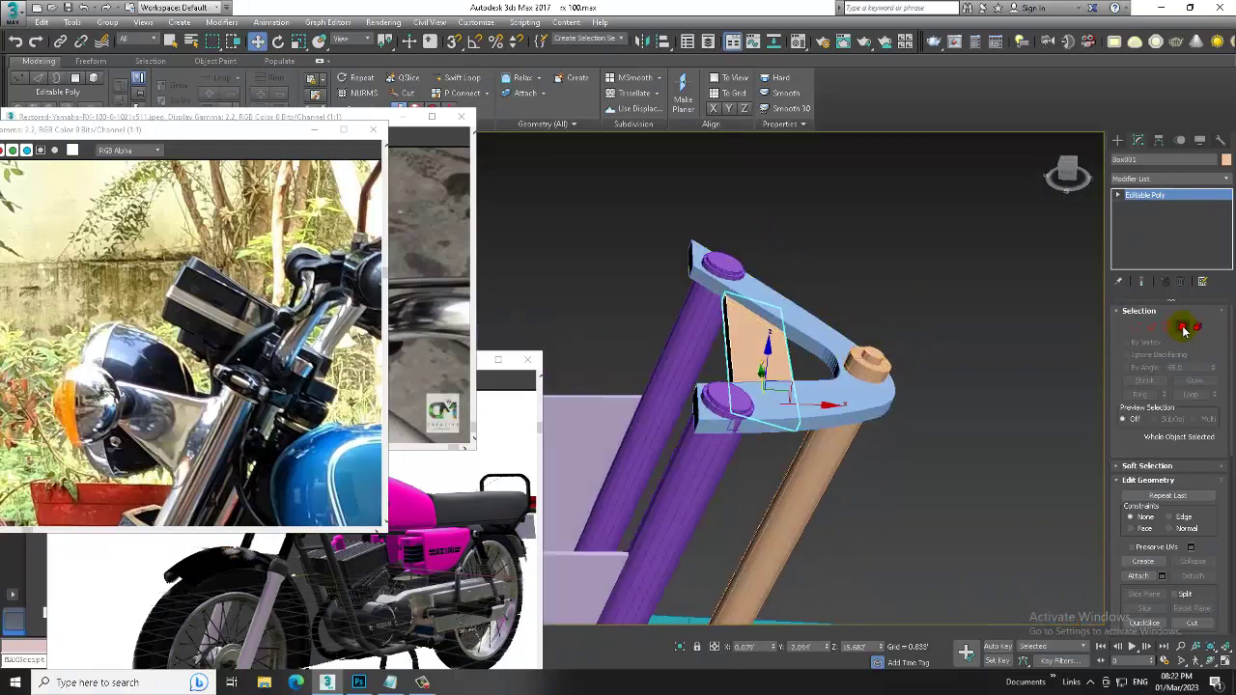
pyautogui.keyDown('alt'); pyautogui.moveTo(735, 355); pyautogui.dragTo(841, 350, button='middle'); pyautogui.keyUp('alt')
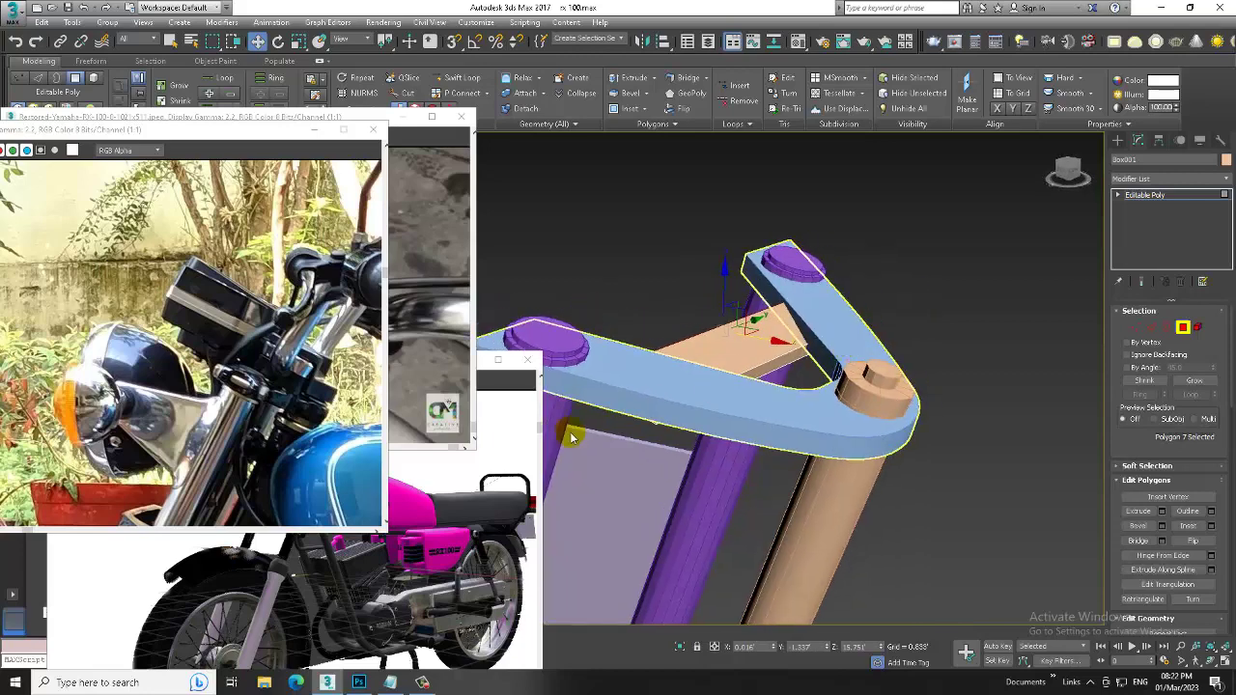
# In the four-view layout, return to the whole plate and nudge it up slightly.
pyautogui.keyDown('alt'); pyautogui.moveTo(572, 438); pyautogui.dragTo(902, 434, button='middle'); pyautogui.keyUp('alt')
pyautogui.hotkey('alt', 'w')
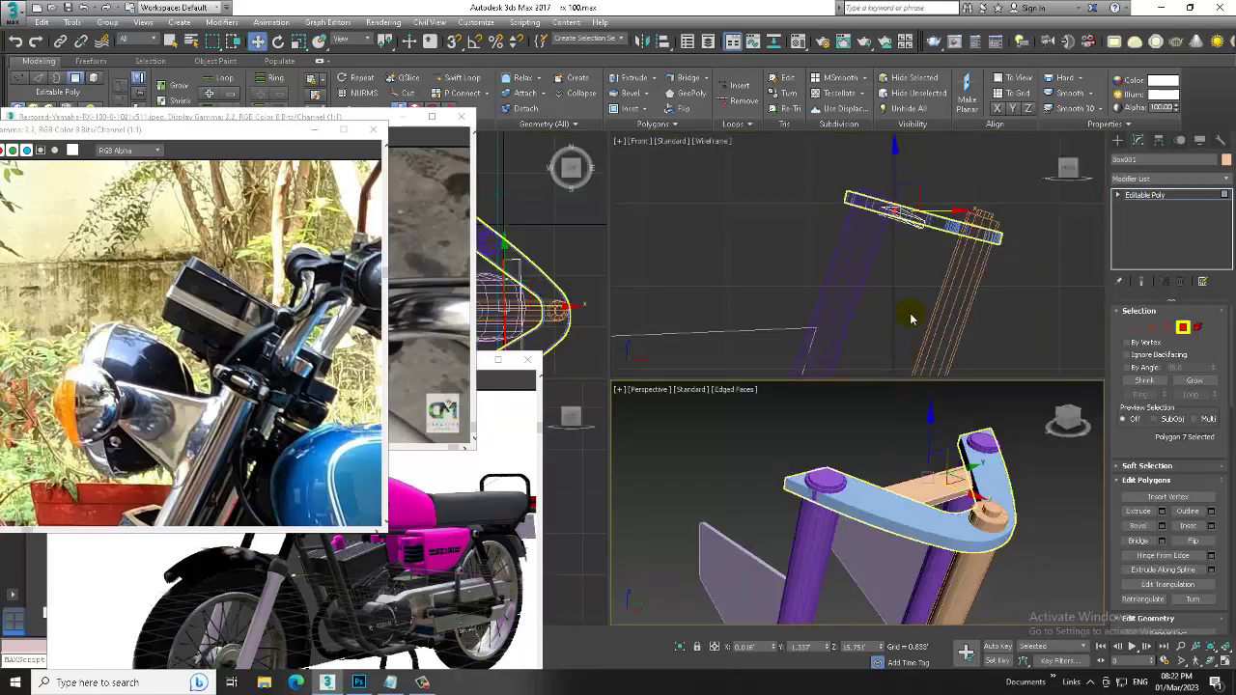
pyautogui.scroll(3, 906, 230)
pyautogui.click(887, 256)
pyautogui.click(1200, 198)
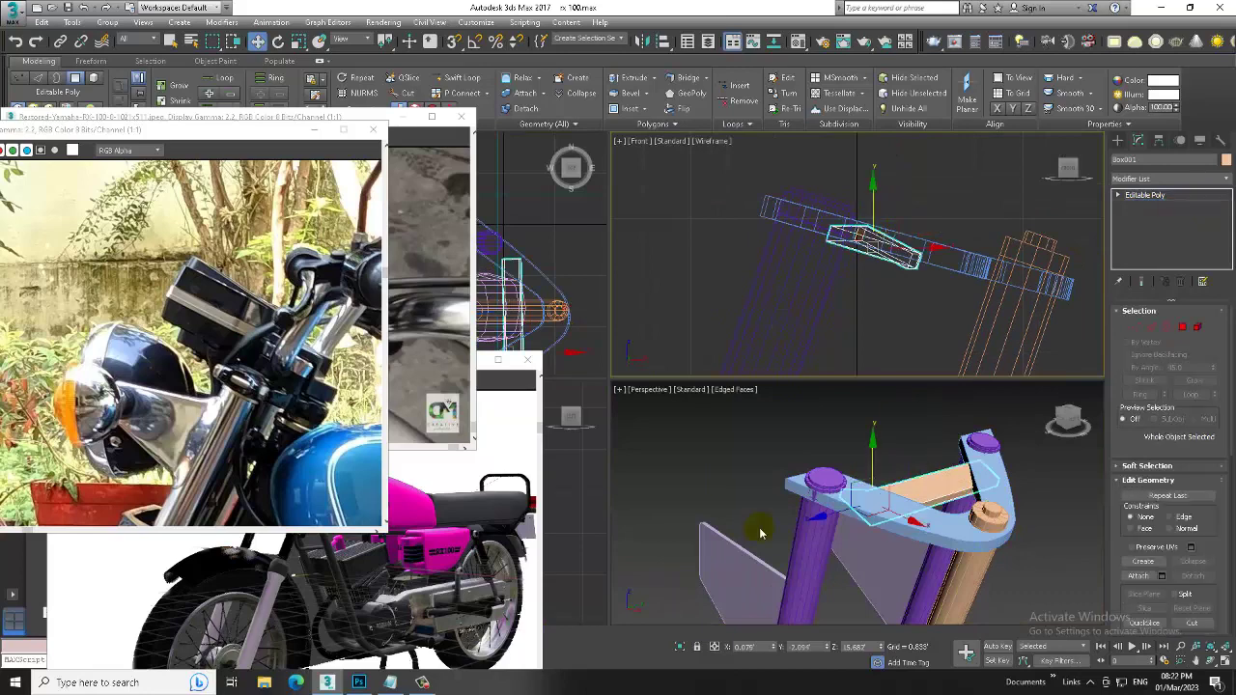
pyautogui.keyDown('alt'); pyautogui.moveTo(759, 527); pyautogui.dragTo(928, 458, button='middle'); pyautogui.keyUp('alt')
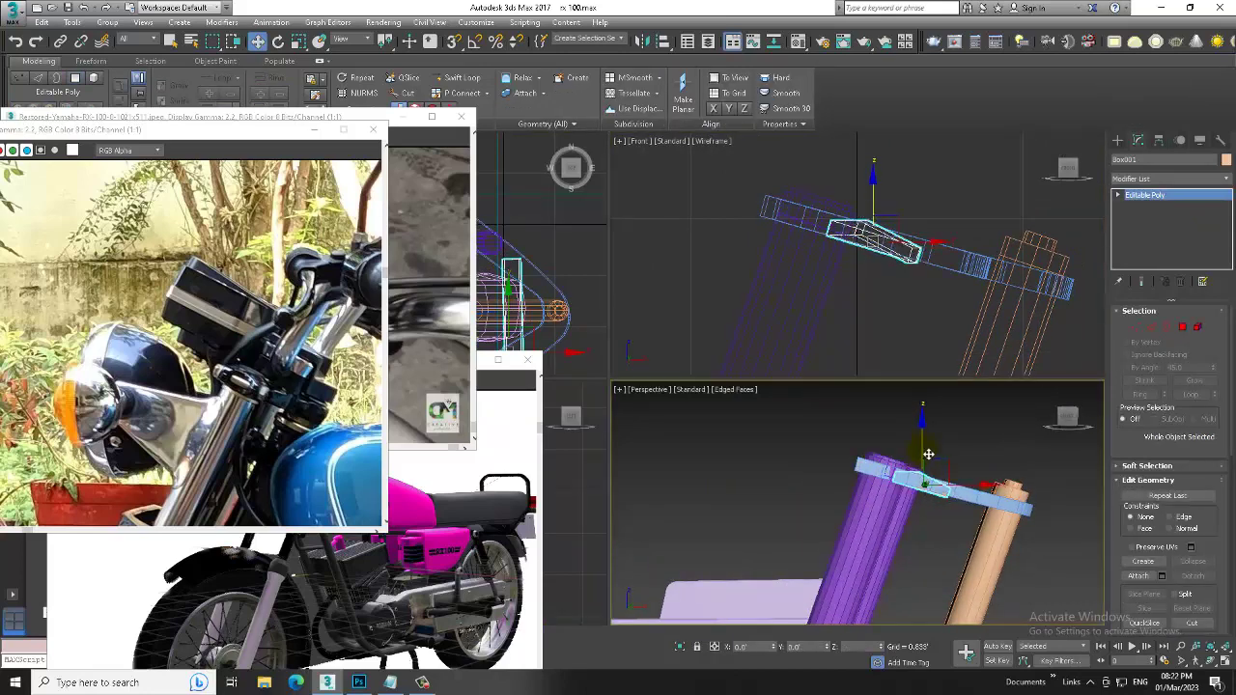
pyautogui.moveTo(928, 458); pyautogui.dragTo(927, 450)
pyautogui.moveTo(927, 450)
pyautogui.keyDown('alt'); pyautogui.mouseDown(button='middle')
pyautogui.moveTo(776, 487)
pyautogui.moveTo(723, 486)
pyautogui.moveTo(833, 510)
pyautogui.mouseUp(button='middle'); pyautogui.keyUp('alt')
# Select the plate's four end vertices near the fork tube top and adjust them.
pyautogui.press('1')
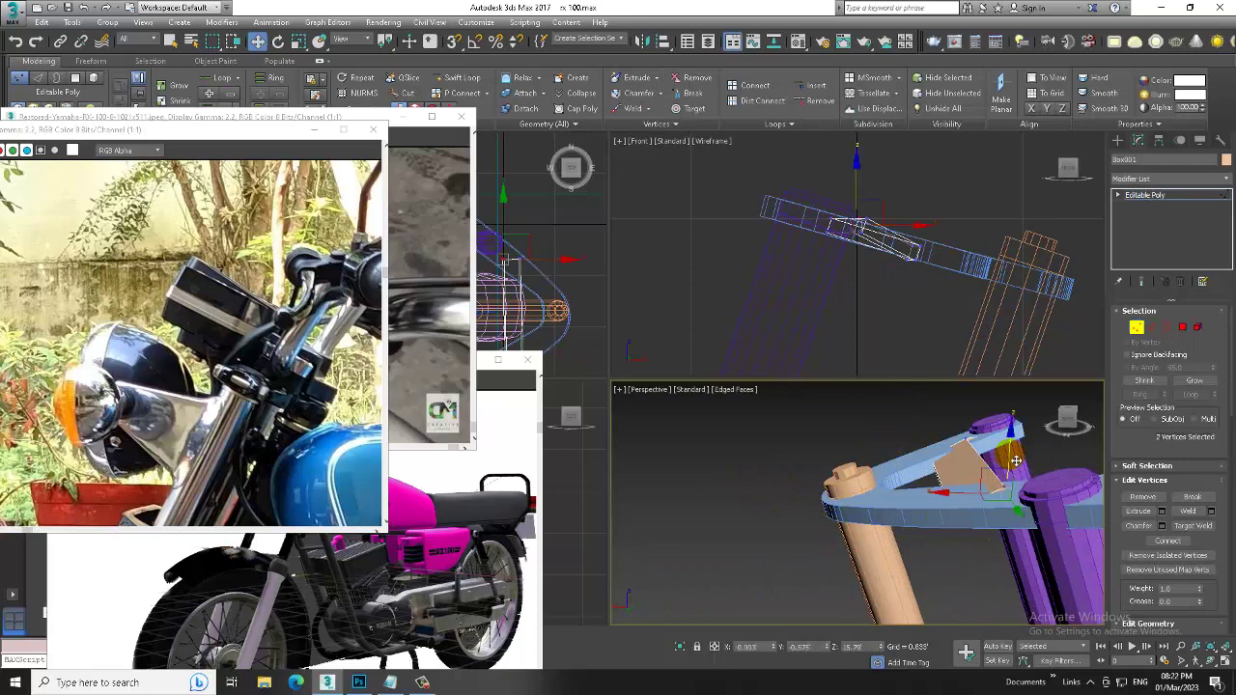
pyautogui.moveTo(1025, 466)
pyautogui.keyDown('alt'); pyautogui.mouseDown(button='middle')
pyautogui.moveTo(980, 415)
pyautogui.moveTo(1023, 425)
pyautogui.moveTo(1095, 473)
pyautogui.moveTo(1021, 475)
pyautogui.mouseUp(button='middle'); pyautogui.keyUp('alt')
pyautogui.keyDown('ctrl'); pyautogui.click(986, 397); pyautogui.keyUp('ctrl')
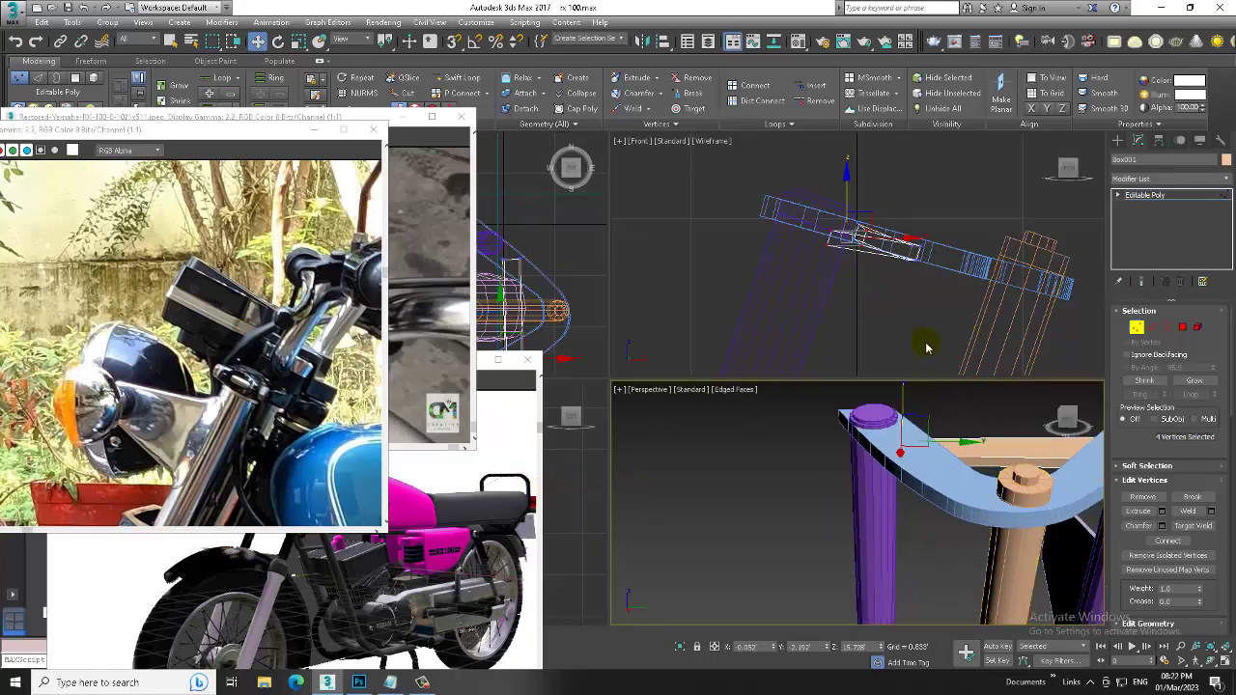
pyautogui.hotkey('alt', 'w')
# Zoom in to check the vertices, then leave vertex editing in the four-view layout.
pyautogui.hotkey('alt', 'w')
pyautogui.scroll(-3, 841, 502)
pyautogui.keyDown('alt'); pyautogui.moveTo(841, 502); pyautogui.dragTo(870, 464, button='middle'); pyautogui.keyUp('alt')
pyautogui.hotkey('alt', 'w')
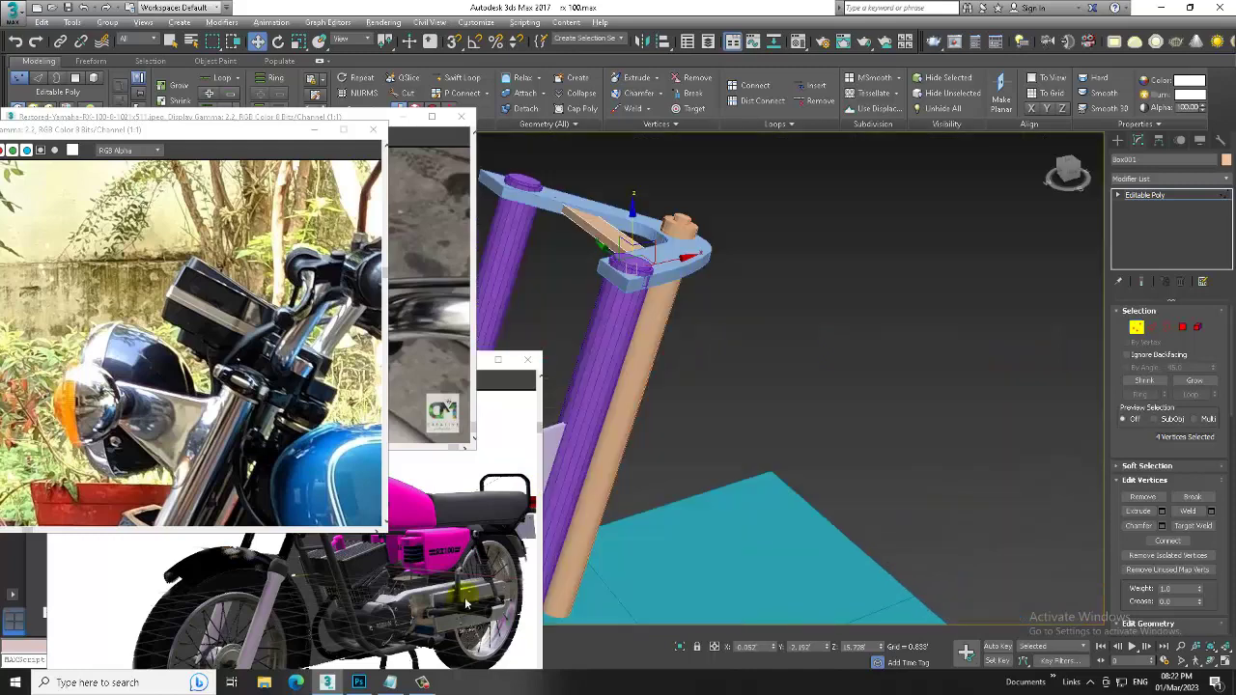
pyautogui.hotkey('alt', 'w')
pyautogui.hotkey('alt', 'w')
pyautogui.press('z')
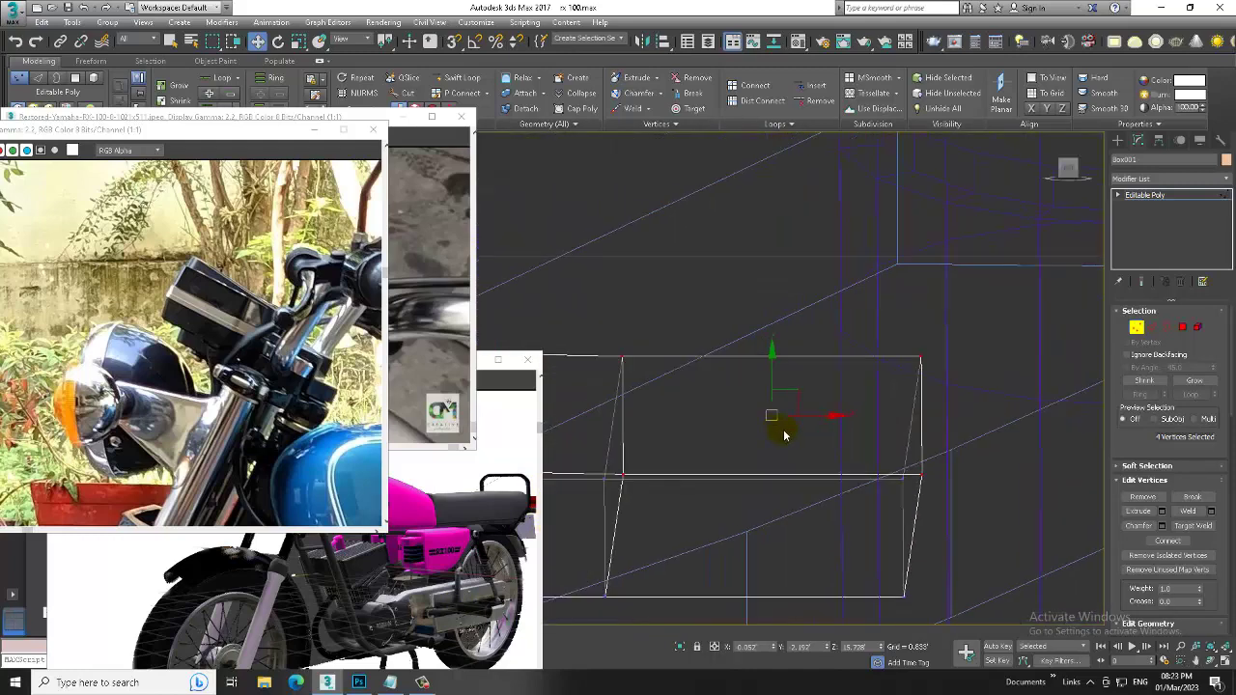
pyautogui.scroll(-3, 784, 437)
pyautogui.keyDown('alt'); pyautogui.moveTo(785, 436); pyautogui.dragTo(870, 338, button='middle'); pyautogui.keyUp('alt')
pyautogui.hotkey('alt', 'w')
pyautogui.hotkey('alt', 'w')
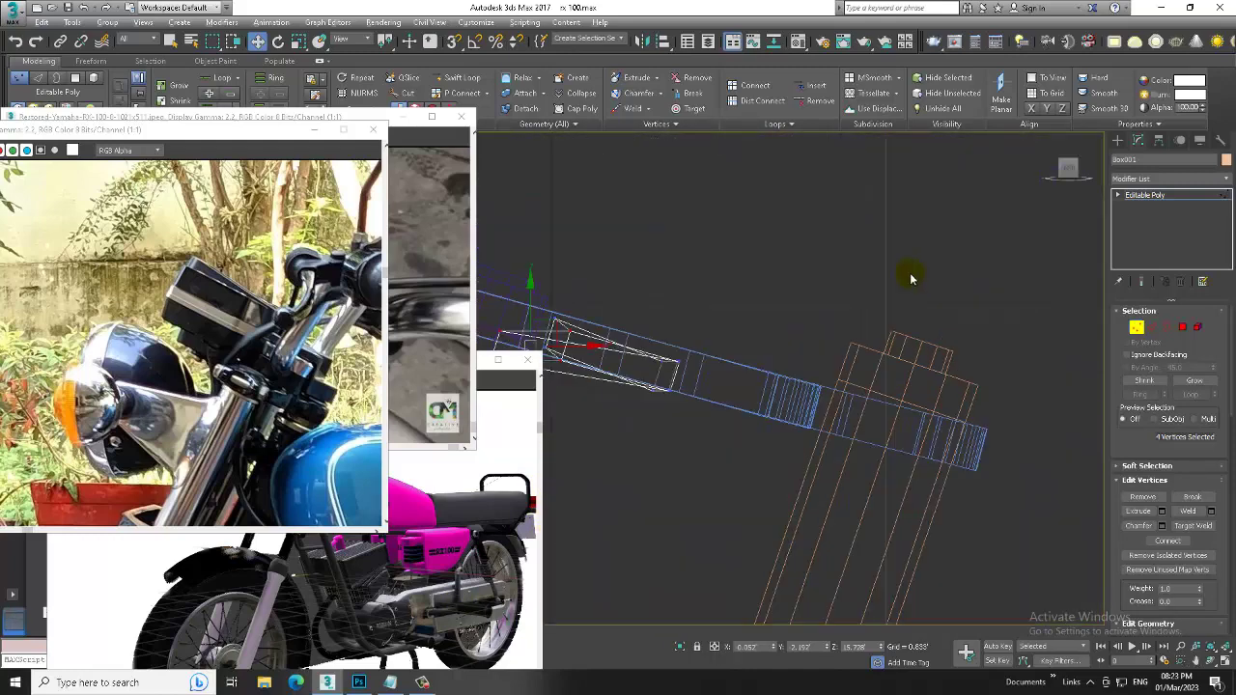
pyautogui.click(1180, 198)
pyautogui.hotkey('alt', 'w')
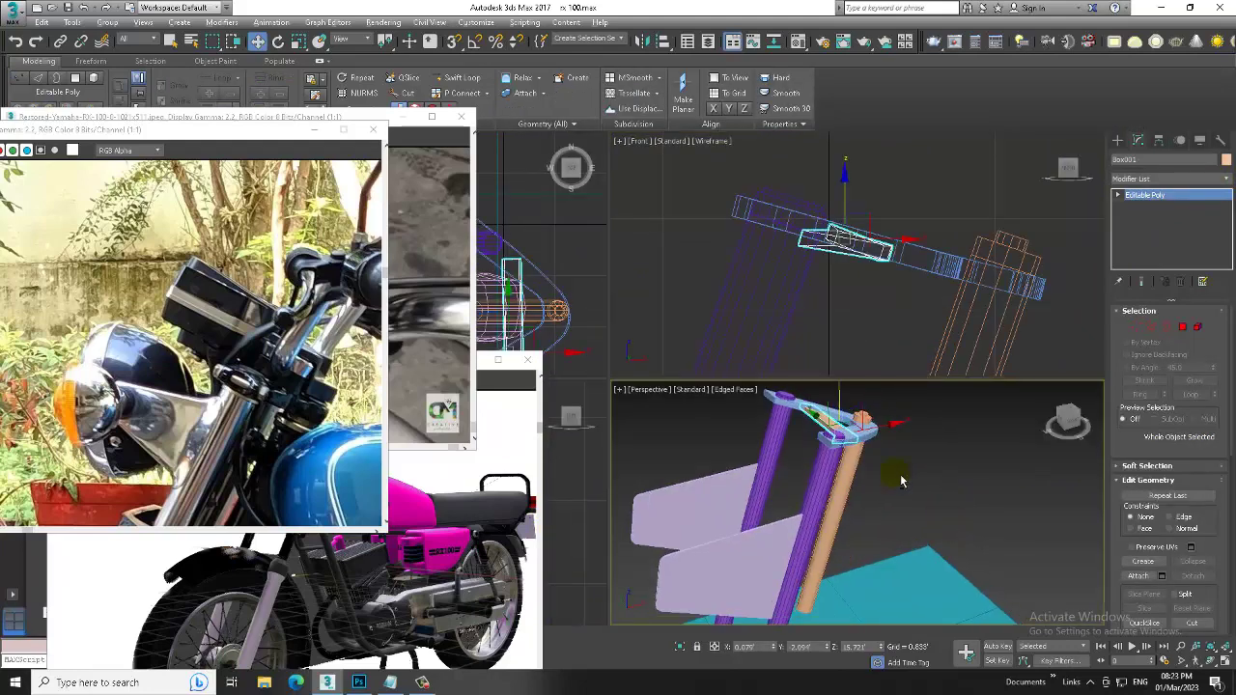
pyautogui.hotkey('alt', 'w')
# Isolate the plate to inspect it, then restore the scene and reposition it on the bracket.
pyautogui.scroll(-3, 801, 428)
pyautogui.hotkey('alt', 'q')
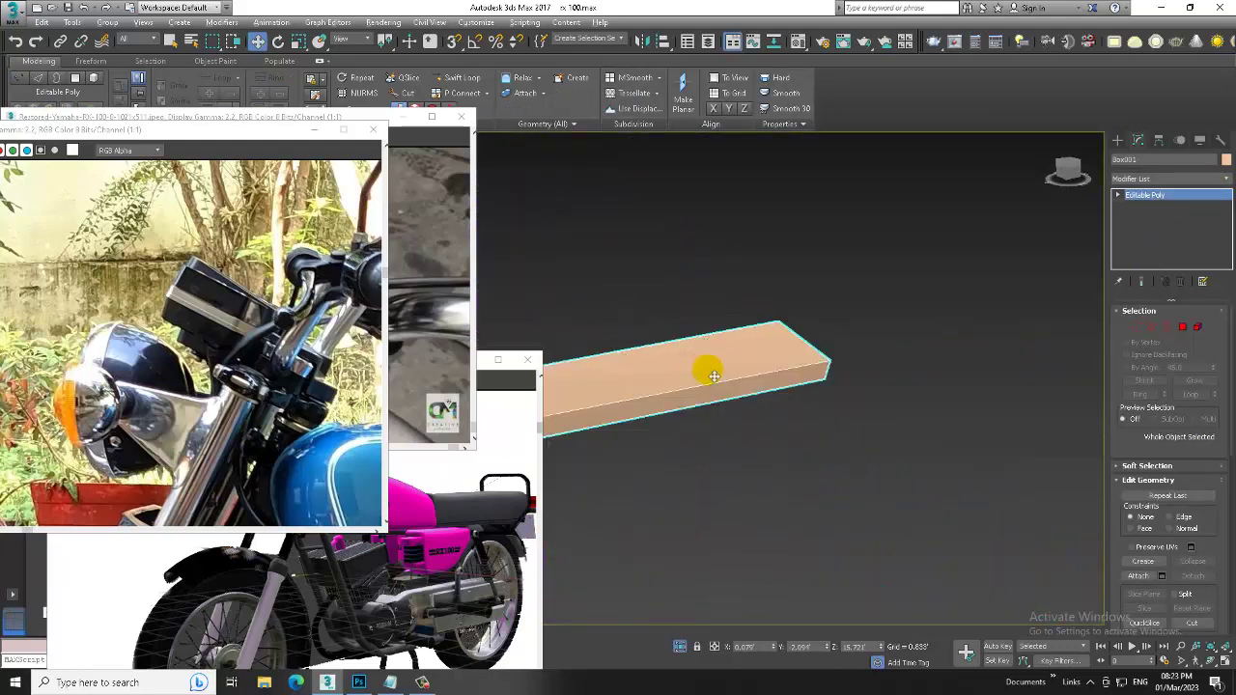
pyautogui.moveTo(787, 367)
pyautogui.keyDown('alt'); pyautogui.mouseDown(button='middle')
pyautogui.moveTo(759, 354)
pyautogui.moveTo(826, 383)
pyautogui.moveTo(734, 401)
pyautogui.mouseUp(button='middle'); pyautogui.keyUp('alt')
pyautogui.scroll(3, 719, 425)
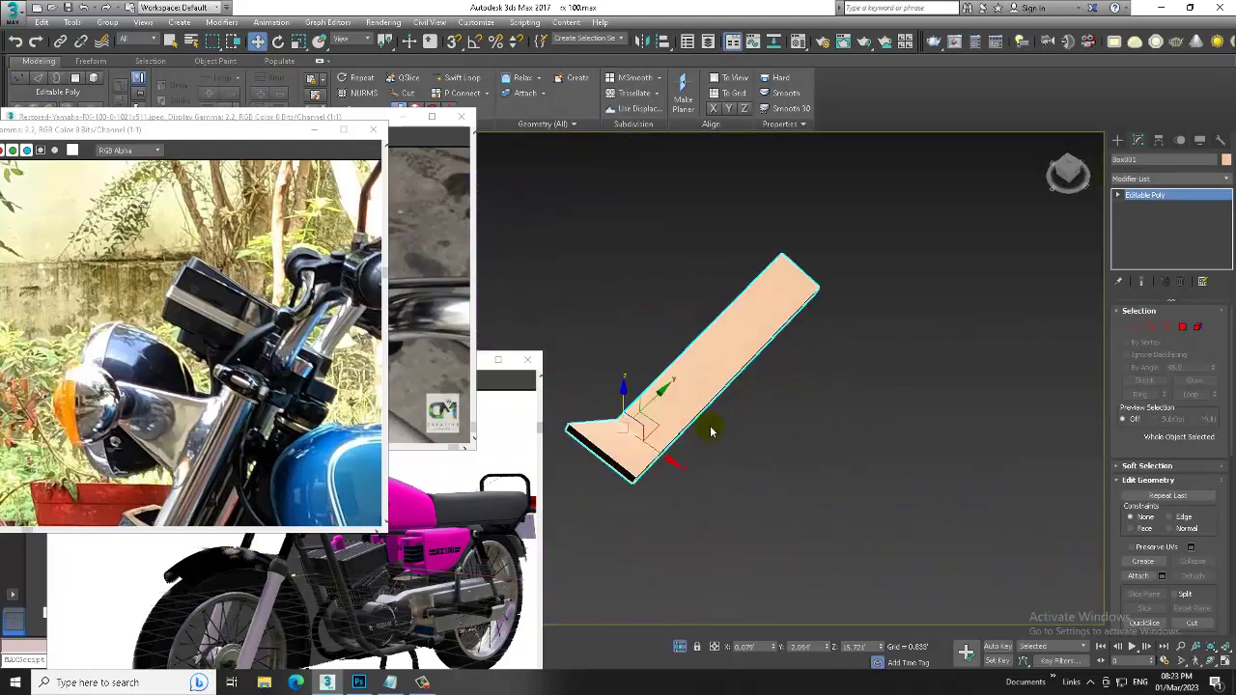
pyautogui.hotkey('alt', 'q')
pyautogui.moveTo(720, 423); pyautogui.dragTo(722, 423)
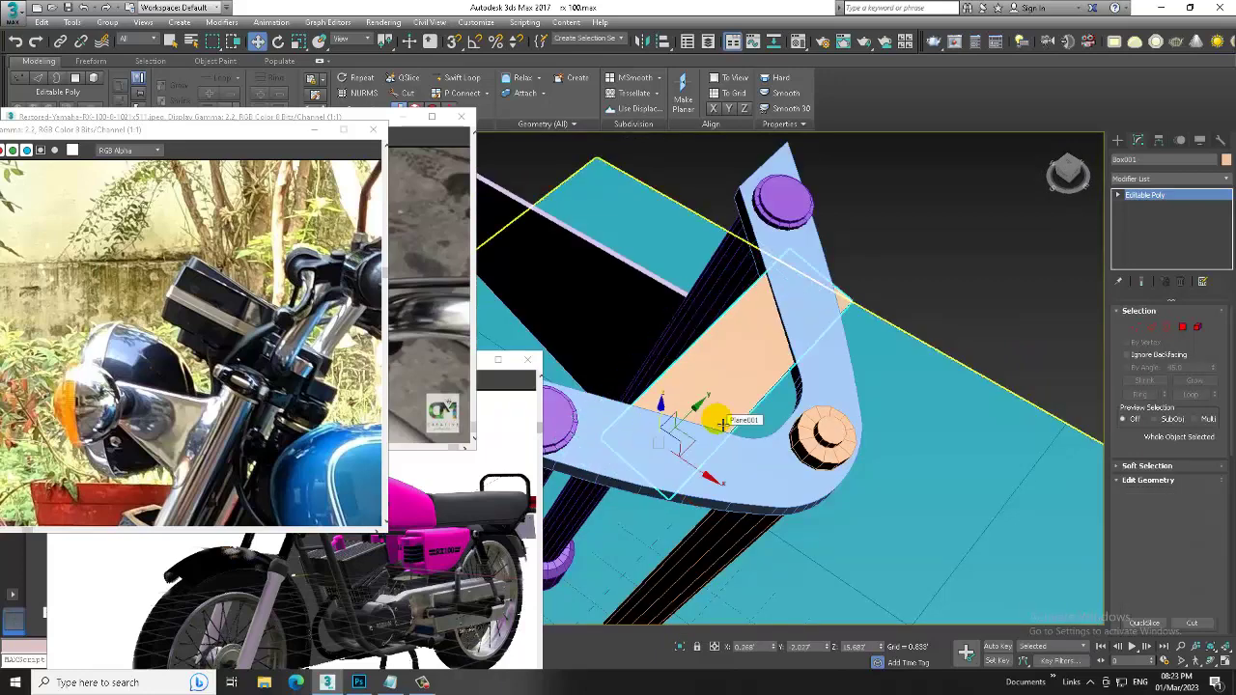
# Isolate the plate again, select its ring of edges, and end isolation.
pyautogui.press('1')
pyautogui.hotkey('alt', 'q')
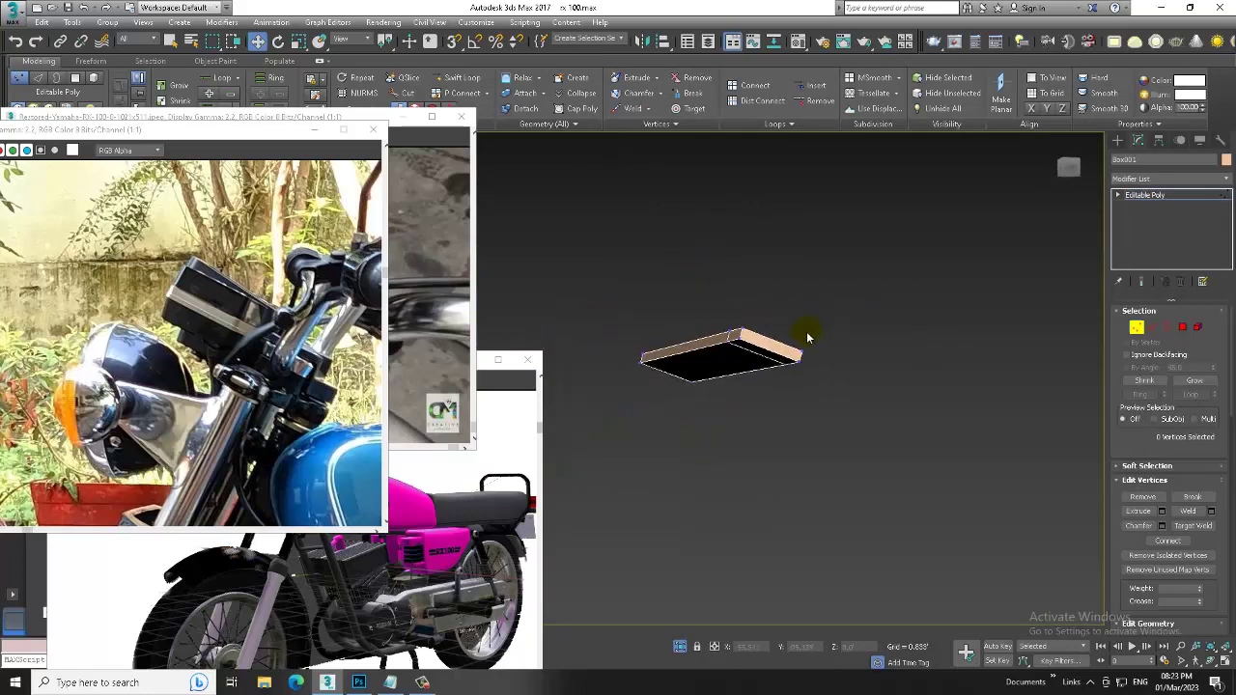
pyautogui.keyDown('alt'); pyautogui.moveTo(788, 353); pyautogui.dragTo(720, 377, button='middle'); pyautogui.keyUp('alt')
pyautogui.click(1153, 328)
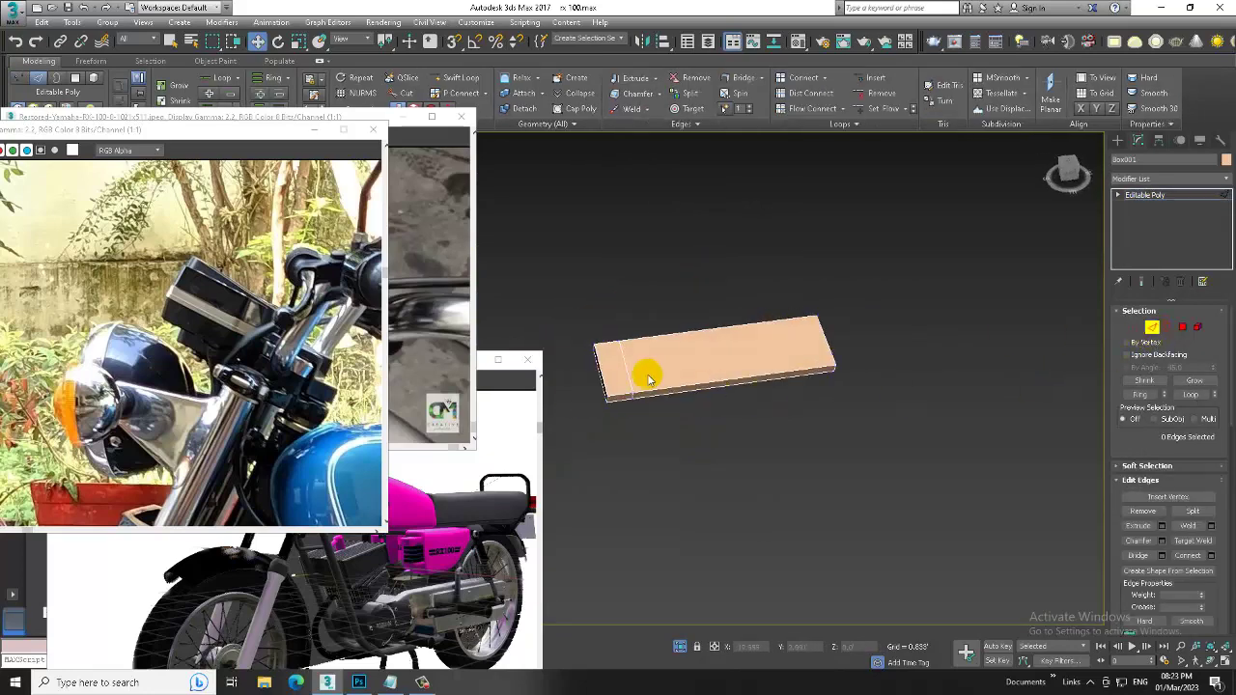
pyautogui.doubleClick(636, 380)
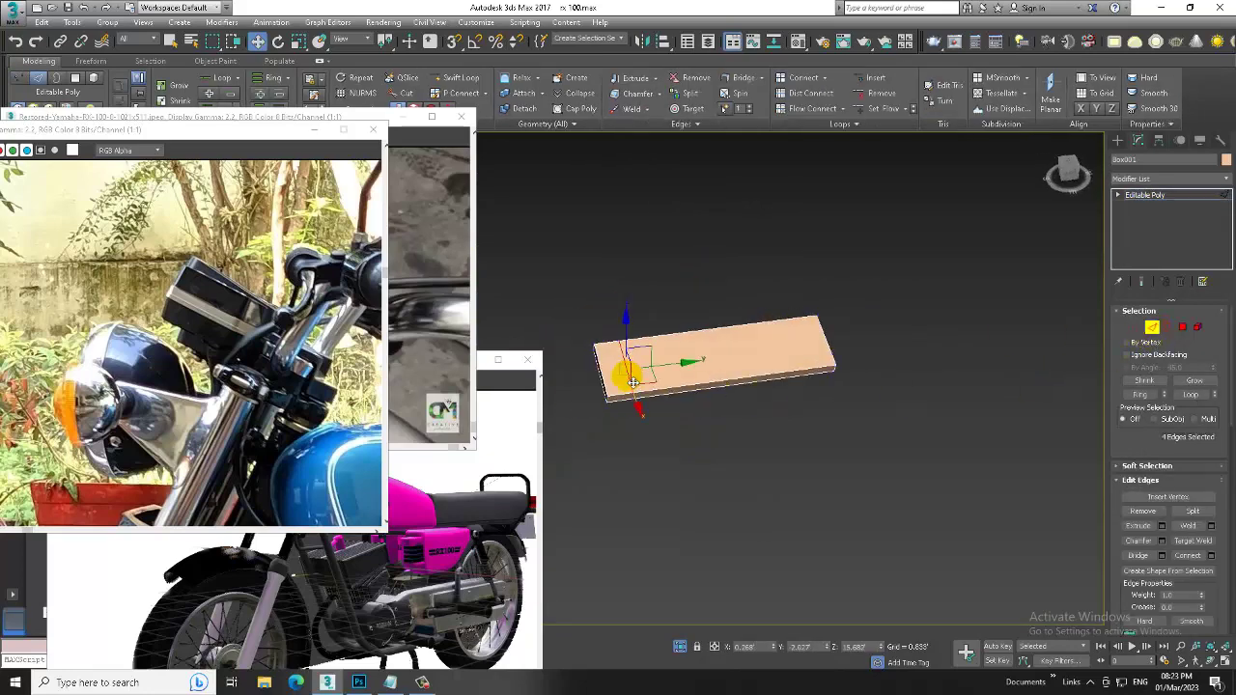
pyautogui.rightClick(545, 288)
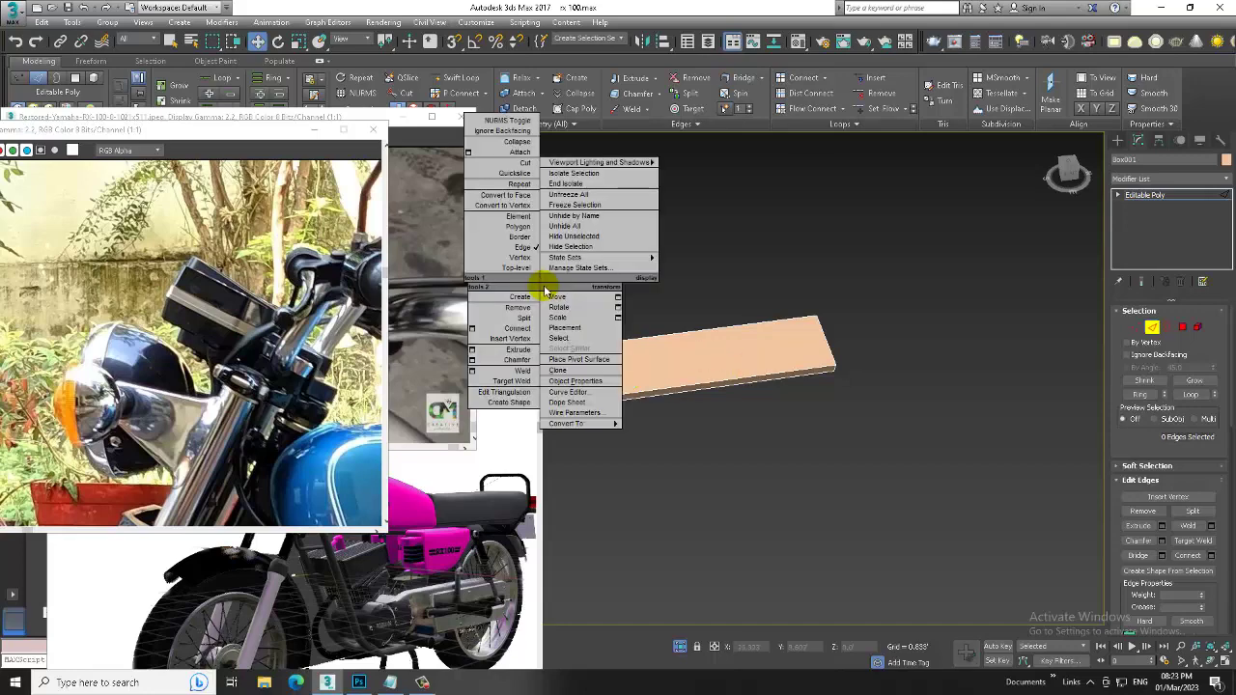
pyautogui.click(587, 174)
# Pull the plate's corner vertices to seat it inside the V-shaped bracket.
pyautogui.keyDown('alt'); pyautogui.moveTo(841, 417); pyautogui.dragTo(740, 428, button='middle'); pyautogui.keyUp('alt')
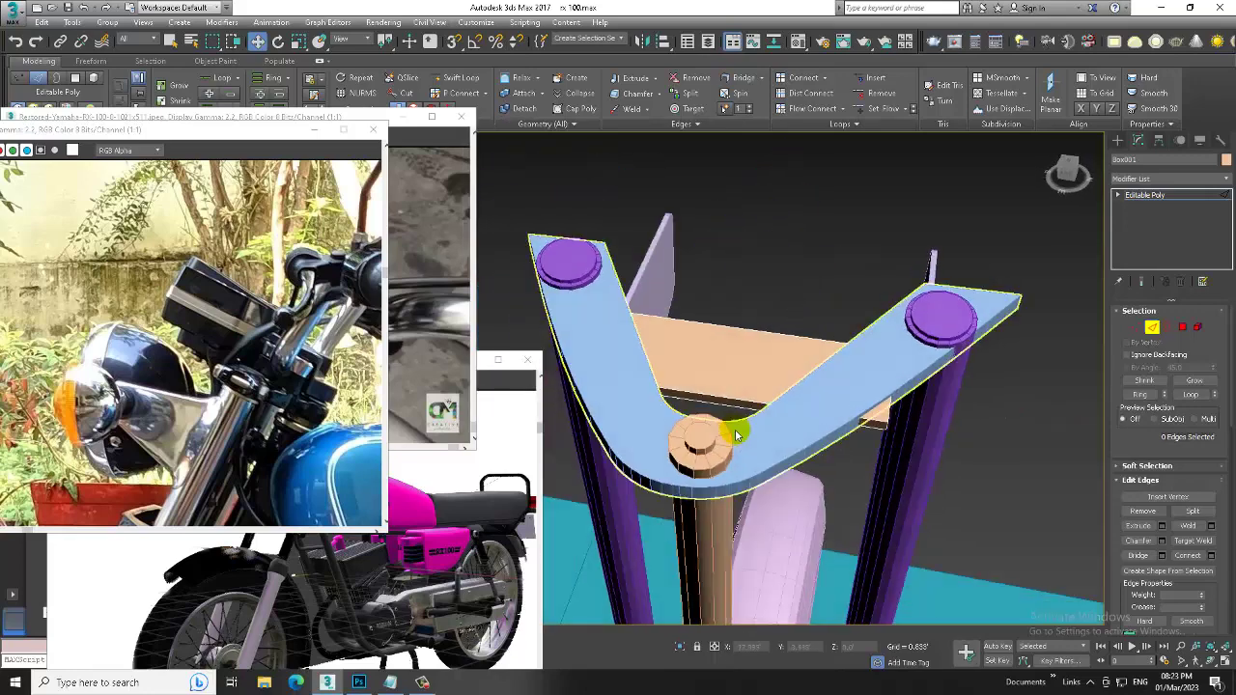
pyautogui.moveTo(945, 396); pyautogui.dragTo(924, 393)
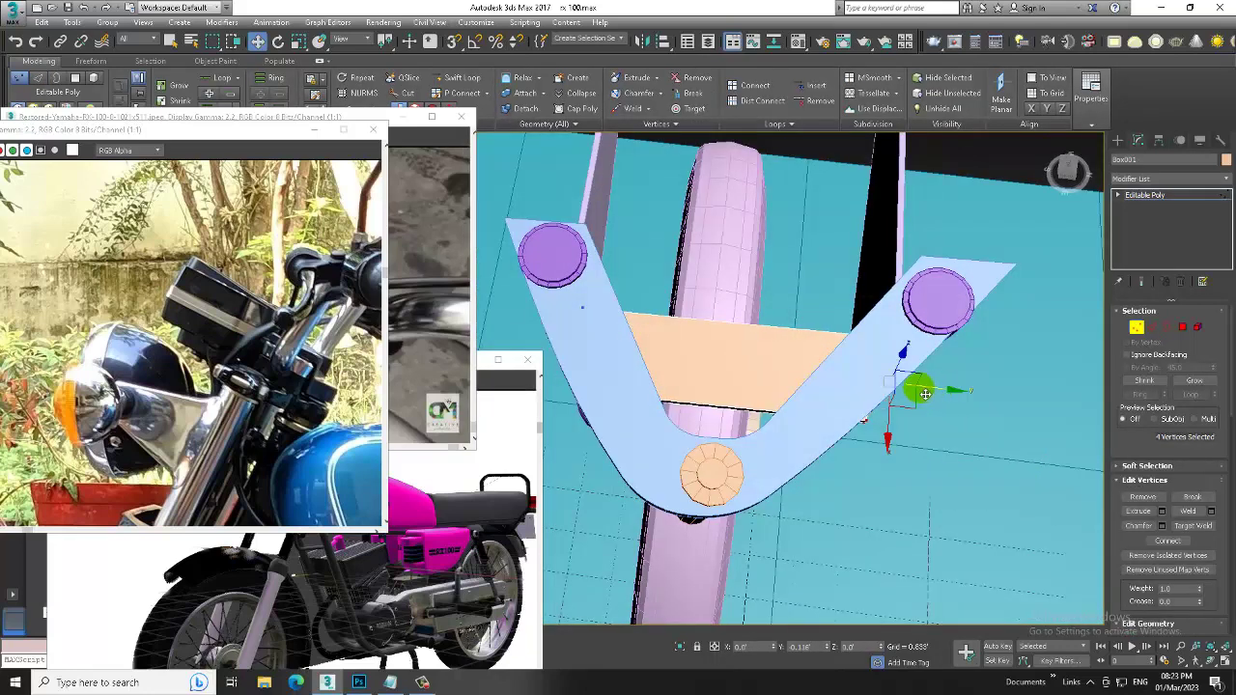
pyautogui.moveTo(910, 396)
pyautogui.keyDown('alt'); pyautogui.mouseDown(button='middle')
pyautogui.moveTo(703, 442)
pyautogui.moveTo(803, 525)
pyautogui.mouseUp(button='middle'); pyautogui.keyUp('alt')
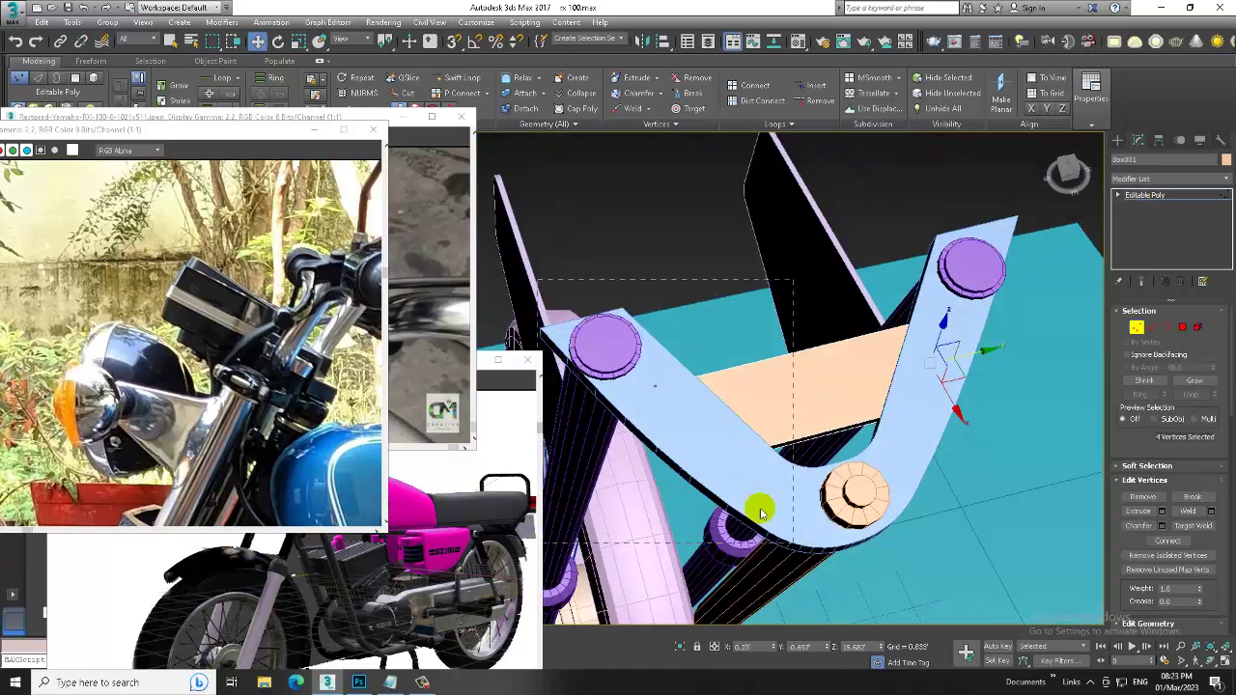
pyautogui.scroll(-5, 734, 430)
pyautogui.keyDown('alt'); pyautogui.moveTo(786, 442); pyautogui.dragTo(841, 425, button='middle'); pyautogui.keyUp('alt')
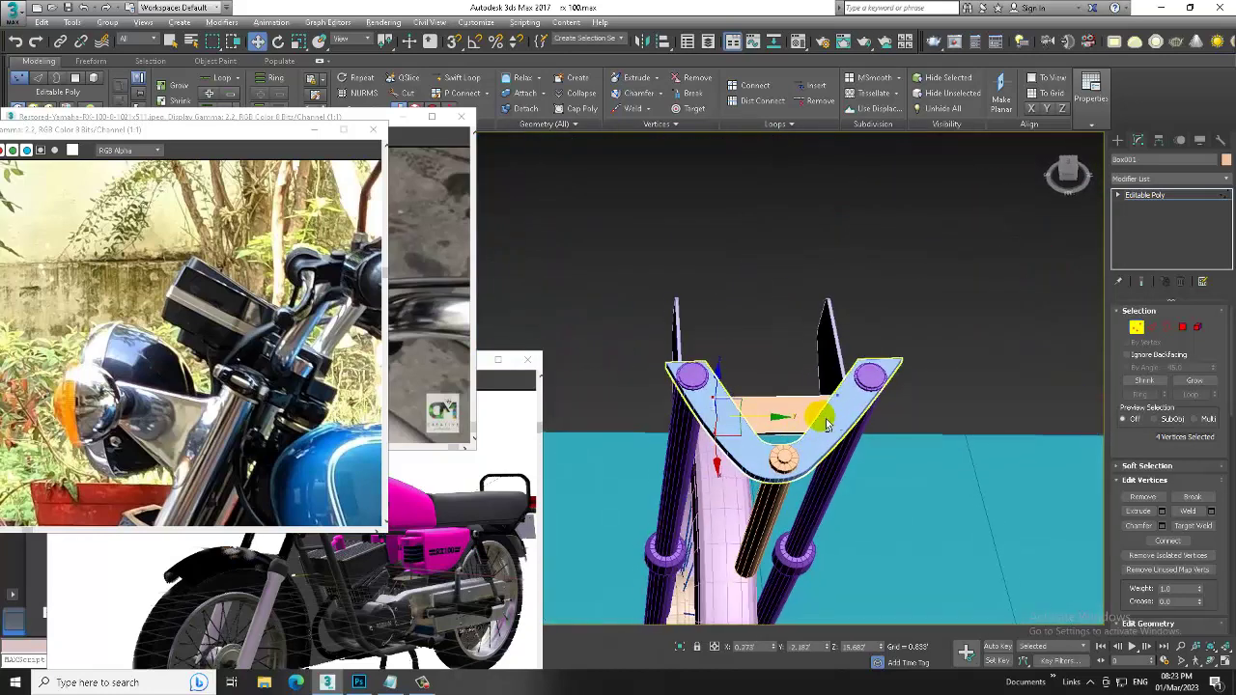
pyautogui.hotkey('alt', 'w')
pyautogui.hotkey('alt', 'w')
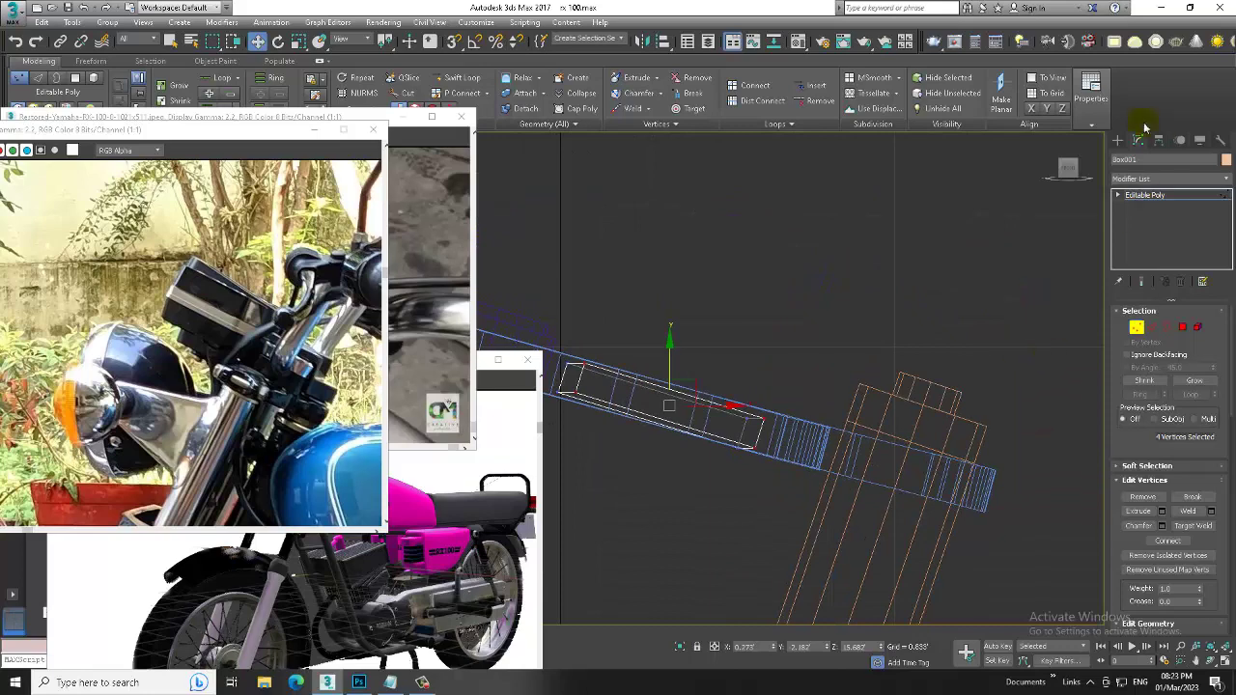
pyautogui.click(1117, 141)
pyautogui.moveTo(805, 359)
pyautogui.keyDown('alt'); pyautogui.mouseDown(button='middle')
pyautogui.moveTo(869, 348)
pyautogui.moveTo(827, 318)
pyautogui.moveTo(847, 373)
pyautogui.moveTo(708, 239)
pyautogui.mouseUp(button='middle'); pyautogui.keyUp('alt')
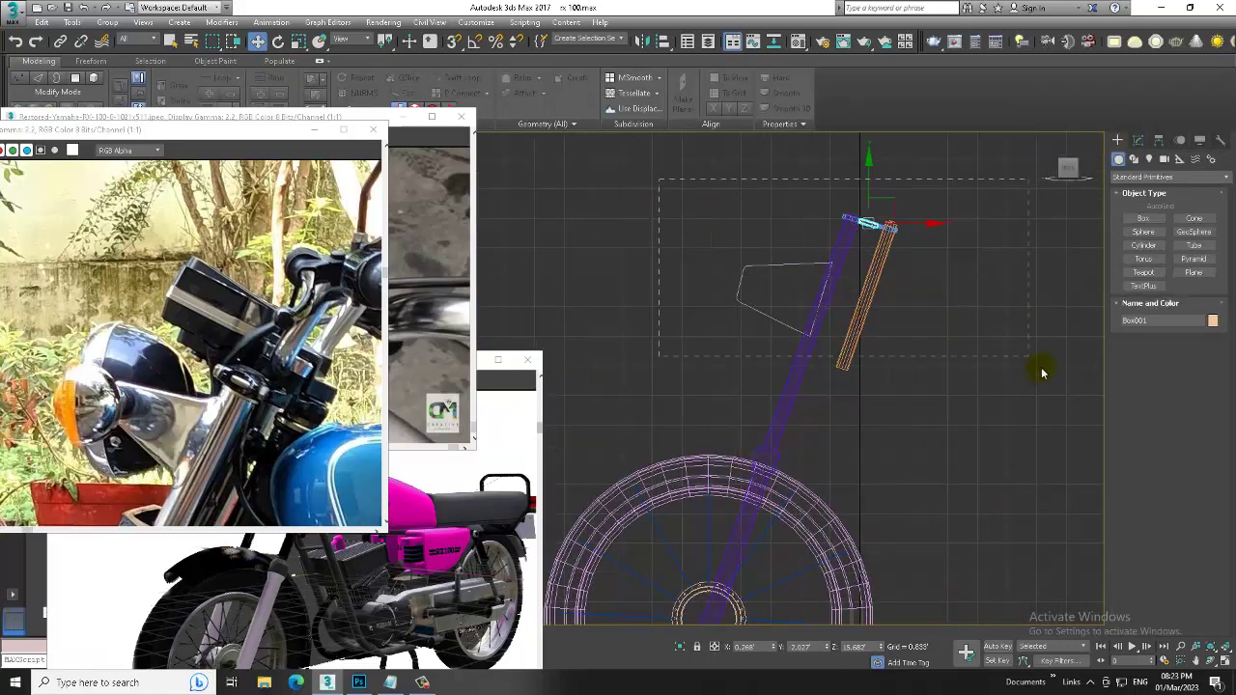
# Box-select the fork group and rotate it upright to vertical.
pyautogui.moveTo(659, 180); pyautogui.dragTo(1042, 373)
pyautogui.press('e')
pyautogui.scroll(-3, 866, 239)
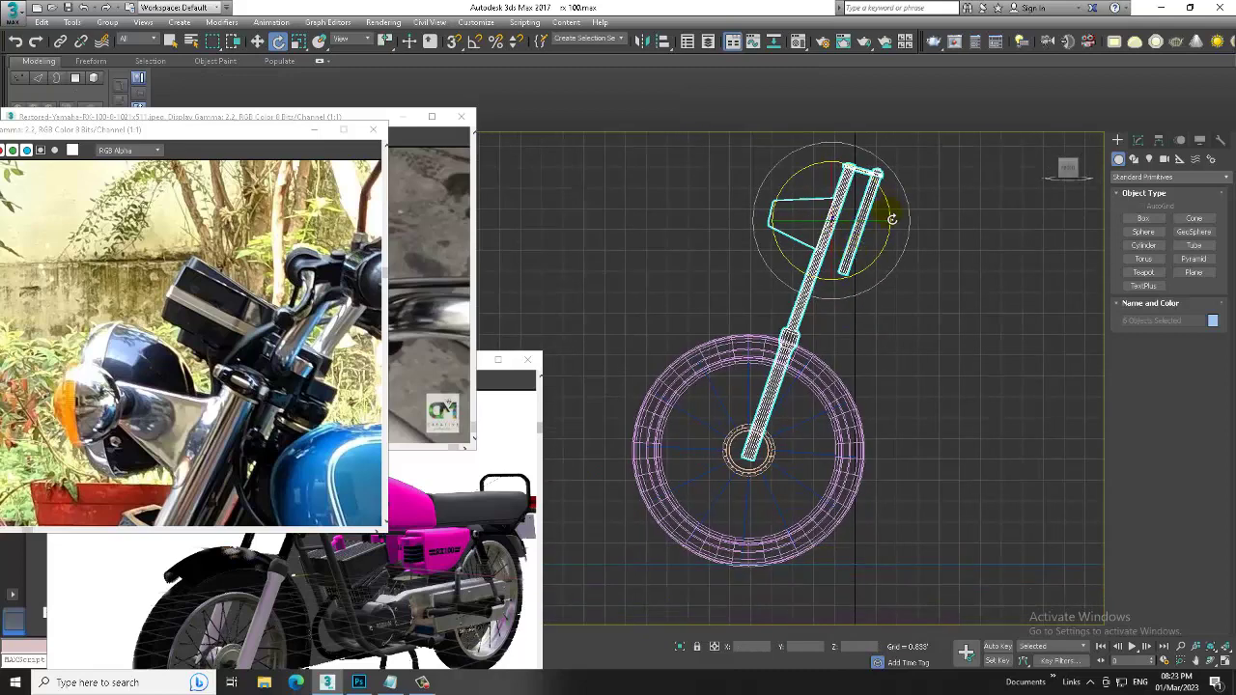
pyautogui.moveTo(892, 219); pyautogui.dragTo(878, 194)
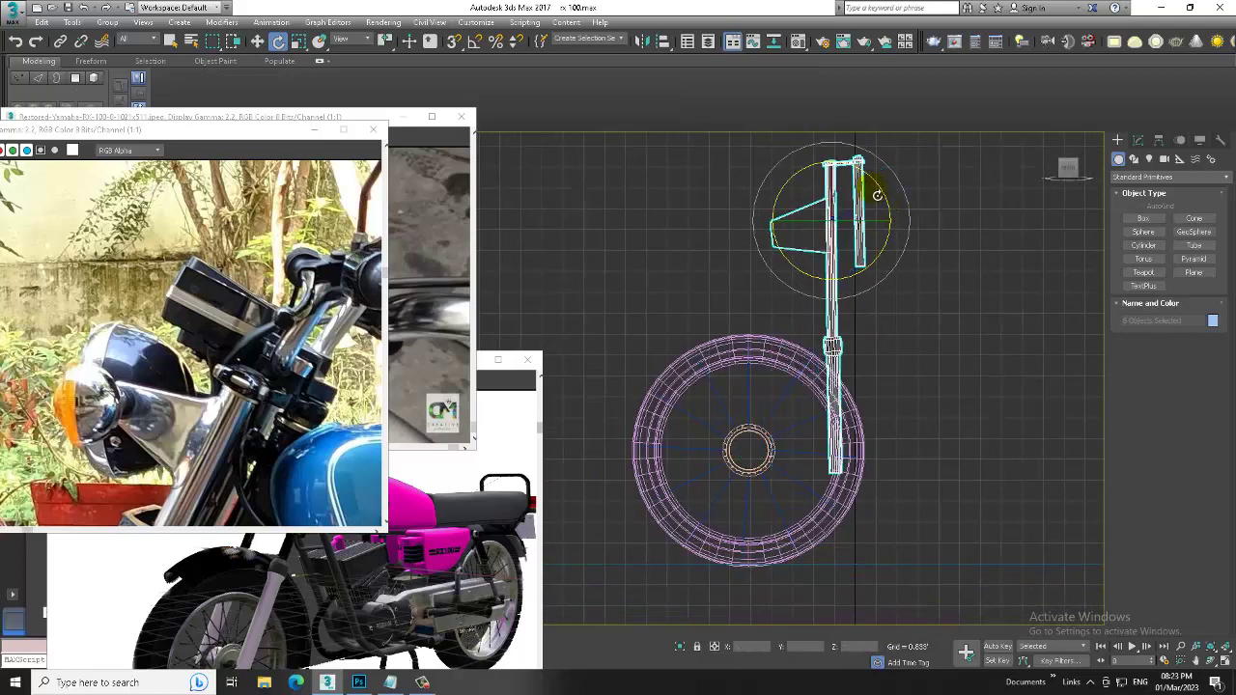
pyautogui.moveTo(877, 195); pyautogui.dragTo(877, 257, button='middle')
pyautogui.scroll(2, 878, 281)
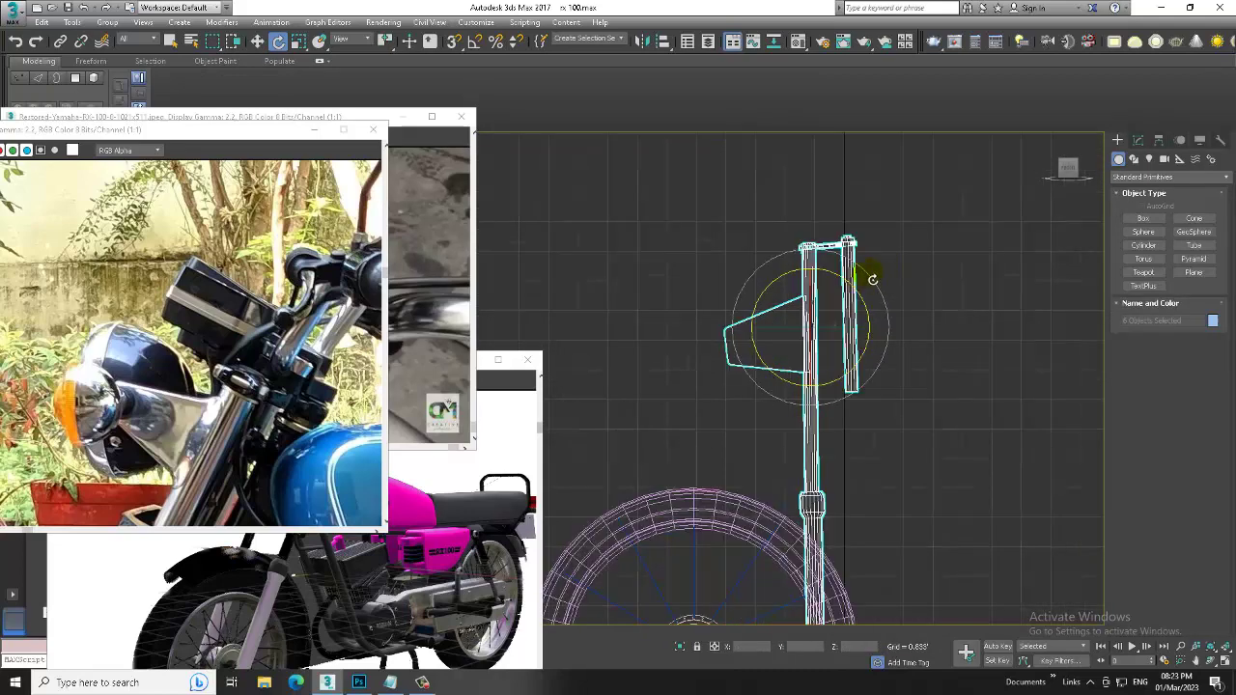
pyautogui.moveTo(872, 279); pyautogui.dragTo(877, 278)
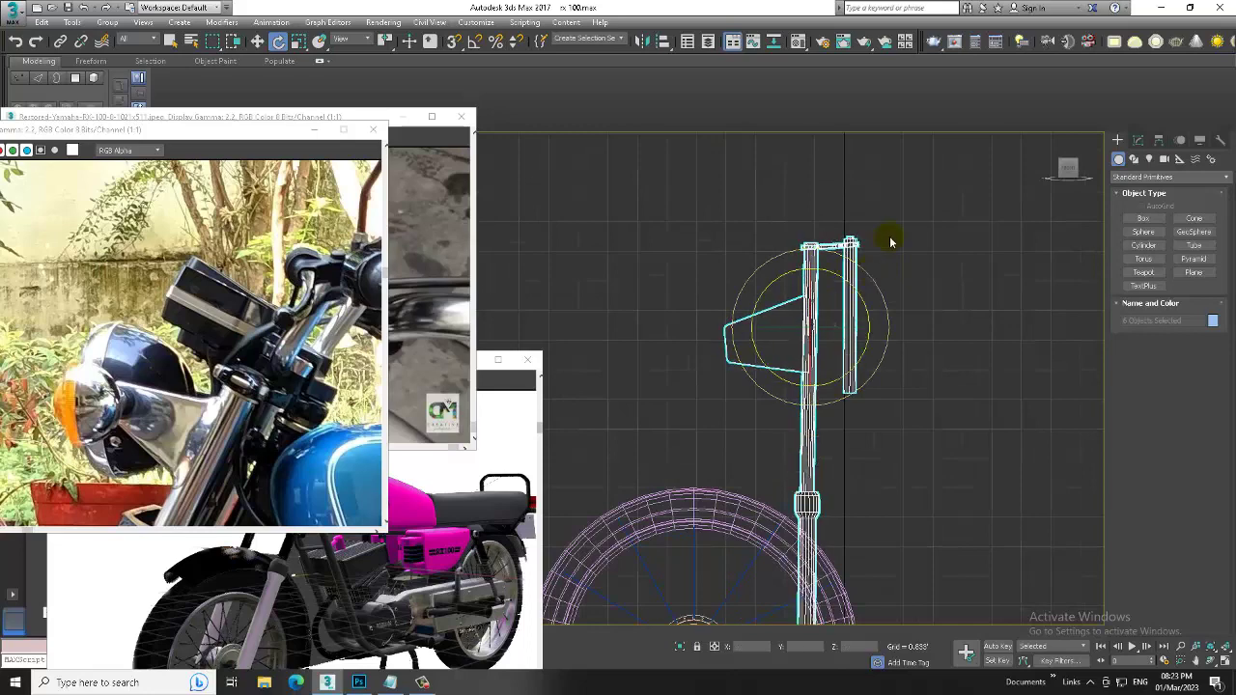
pyautogui.press('f')
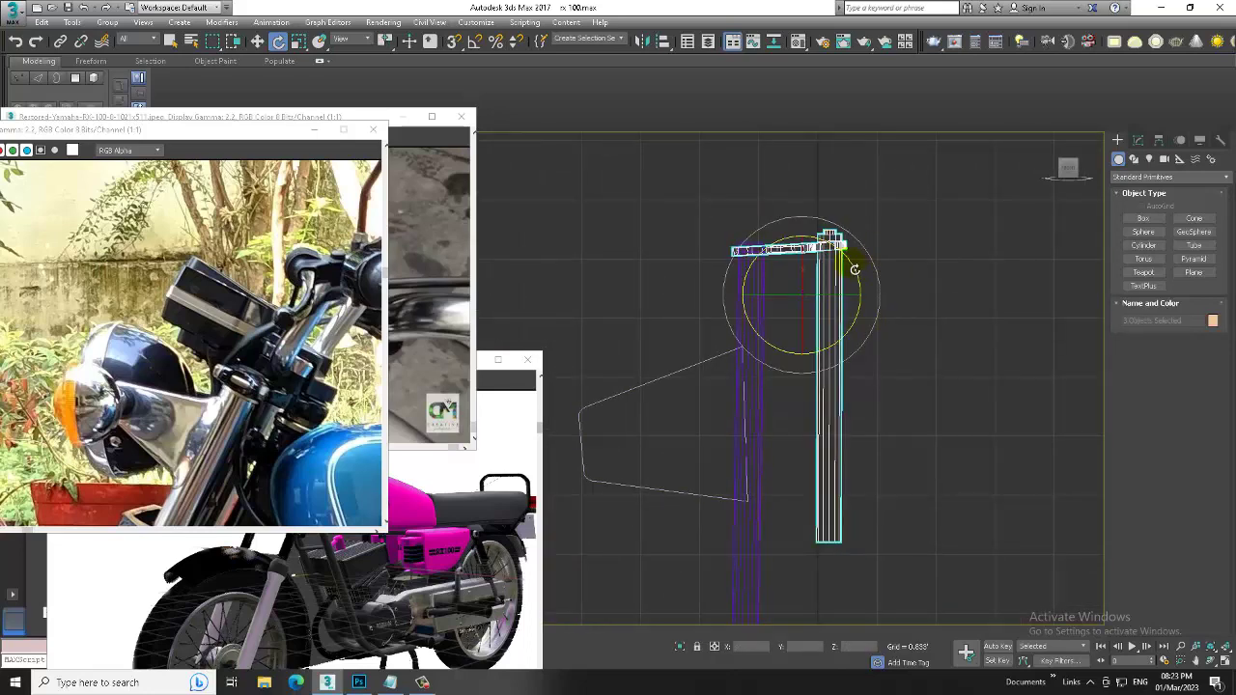
pyautogui.moveTo(855, 269); pyautogui.dragTo(857, 274)
# Undo the extra tilt and nudge the fork tube Line013 slightly right.
pyautogui.press('w')
pyautogui.click(905, 202)
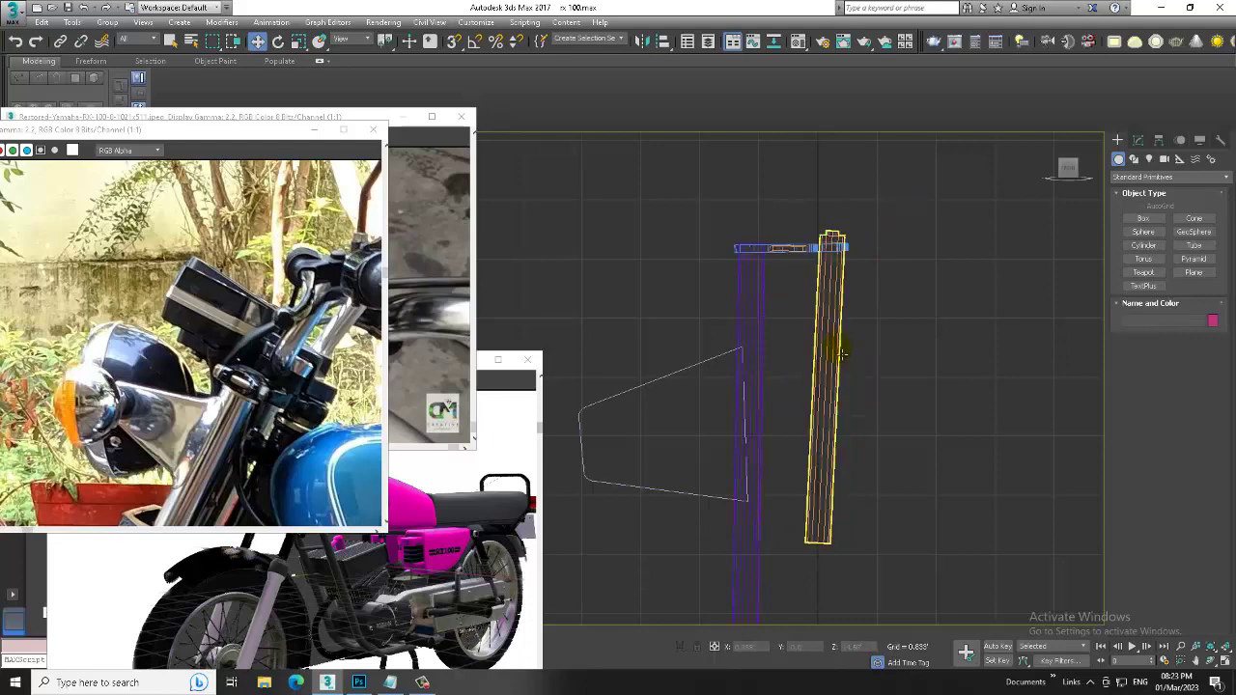
pyautogui.click(833, 379)
pyautogui.press('e')
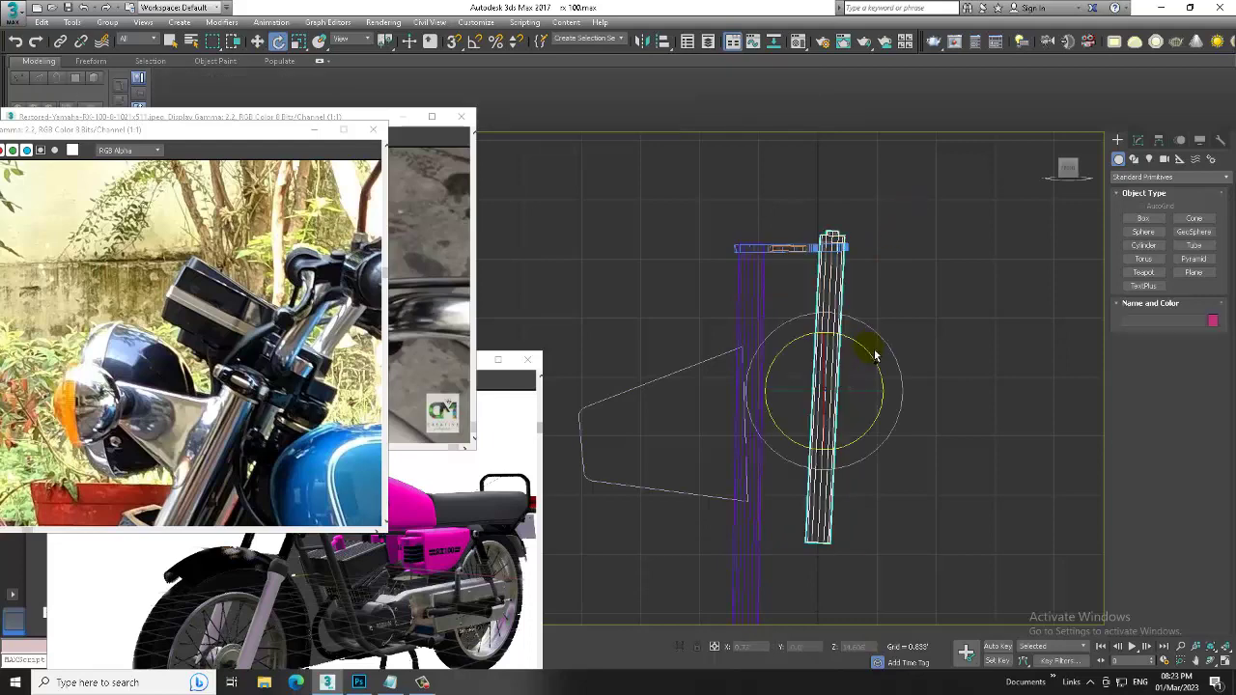
pyautogui.hotkey('ctrl', 'z')
pyautogui.press('w')
pyautogui.moveTo(841, 352); pyautogui.dragTo(836, 345, button='middle')
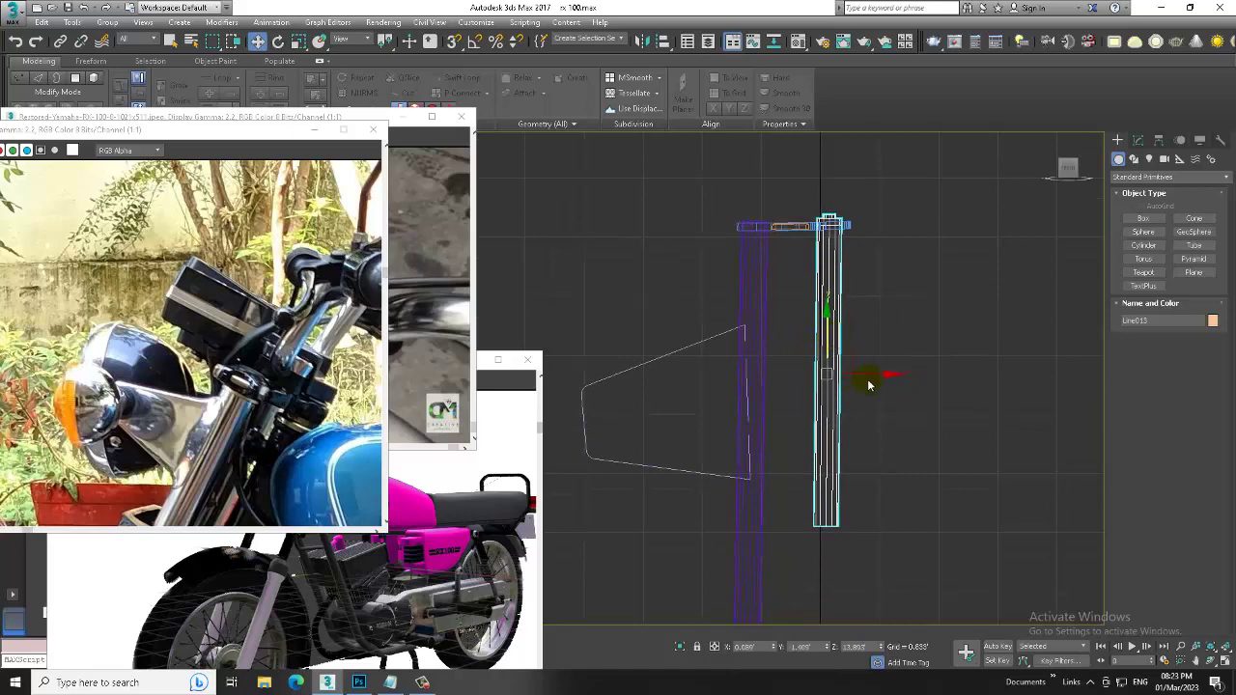
pyautogui.moveTo(880, 381); pyautogui.dragTo(885, 380)
# Start drawing a new Line spline above the top bracket near the fork tubes.
pyautogui.moveTo(756, 309); pyautogui.dragTo(822, 337, button='middle')
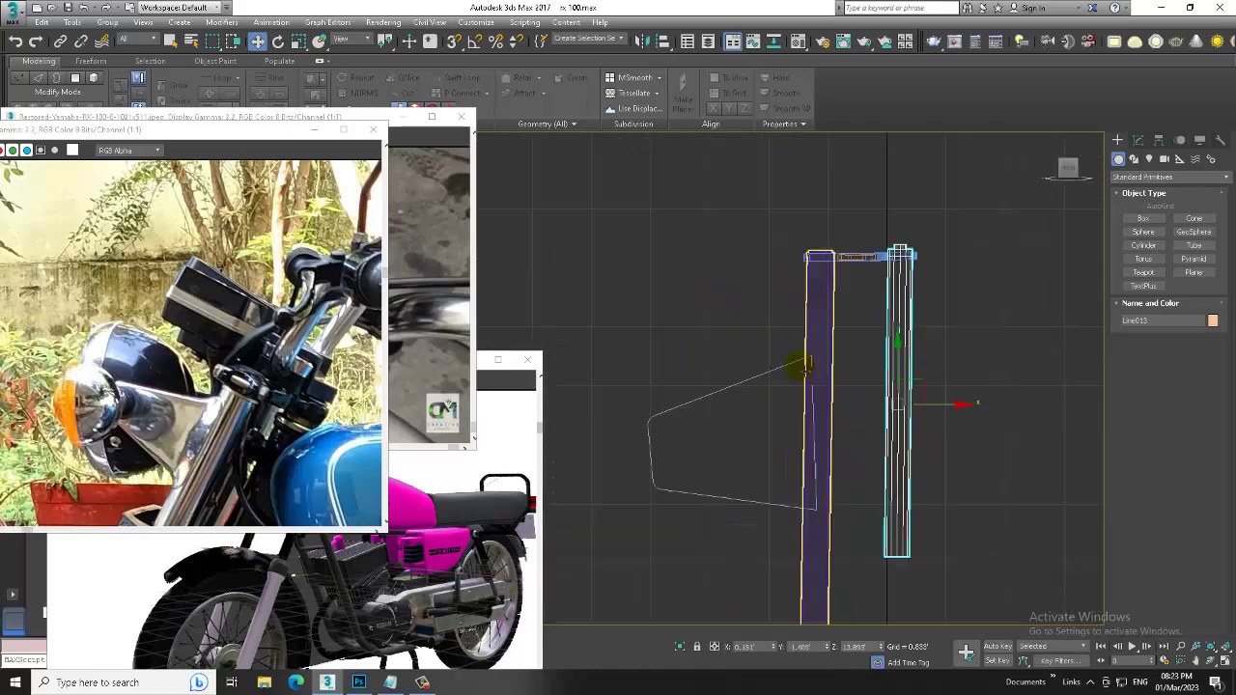
pyautogui.click(751, 377)
pyautogui.press('e')
pyautogui.click(957, 290)
pyautogui.keyDown('alt'); pyautogui.moveTo(957, 290); pyautogui.dragTo(1015, 287, button='middle'); pyautogui.keyUp('alt')
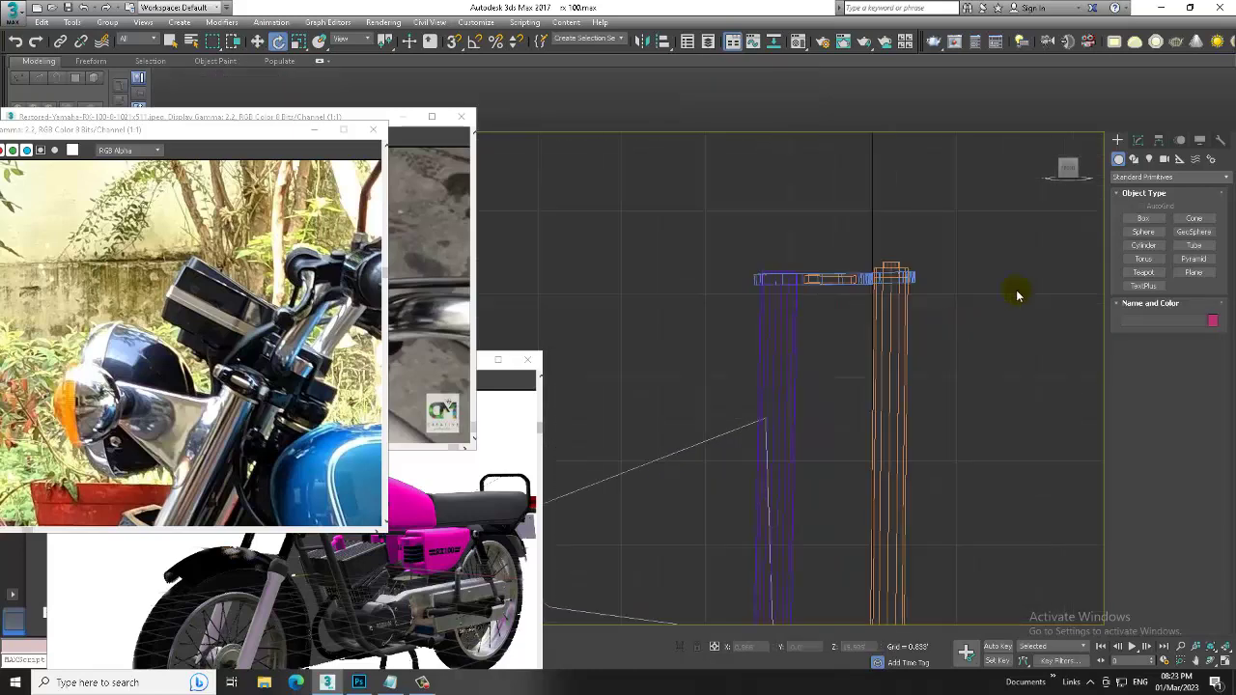
pyautogui.press('w')
pyautogui.click(1135, 165)
pyautogui.click(1144, 228)
pyautogui.scroll(2, 925, 332)
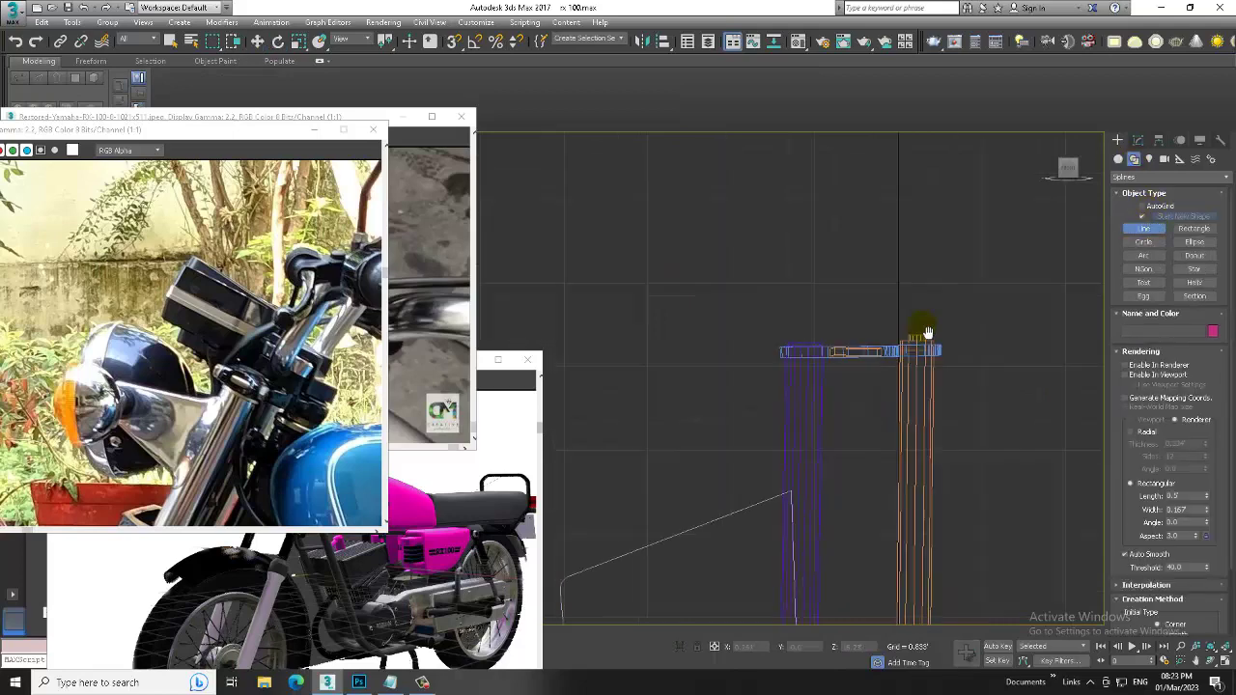
pyautogui.scroll(2, 835, 372)
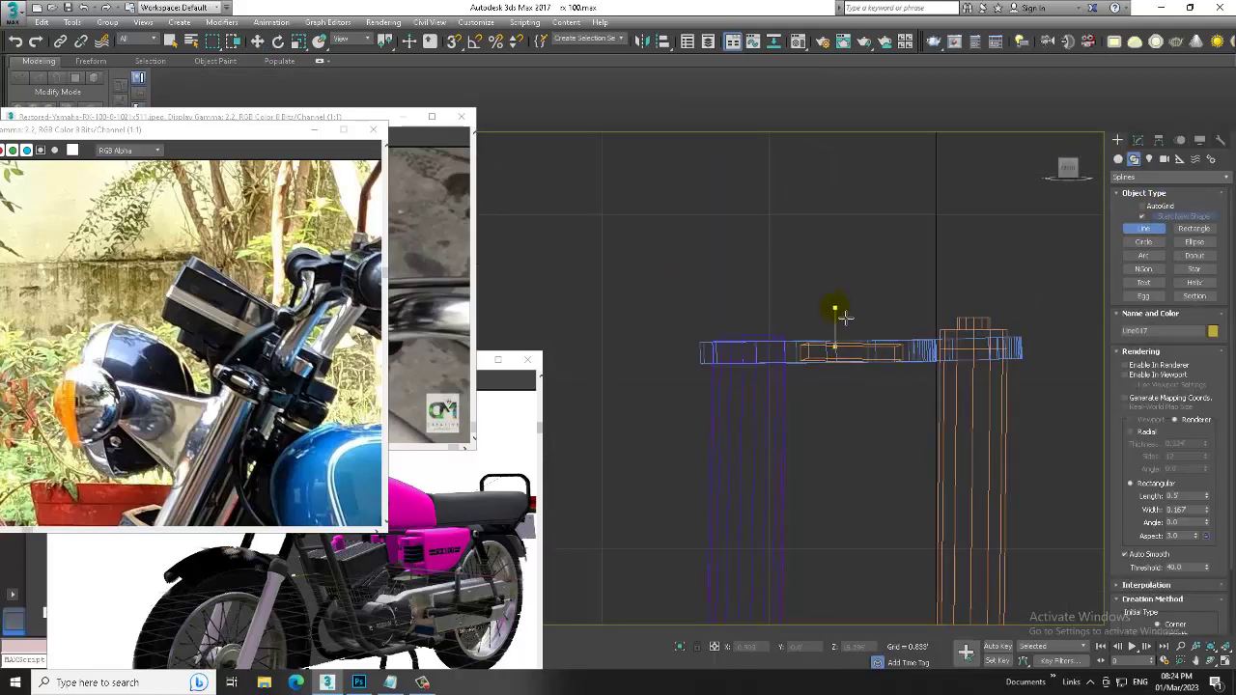
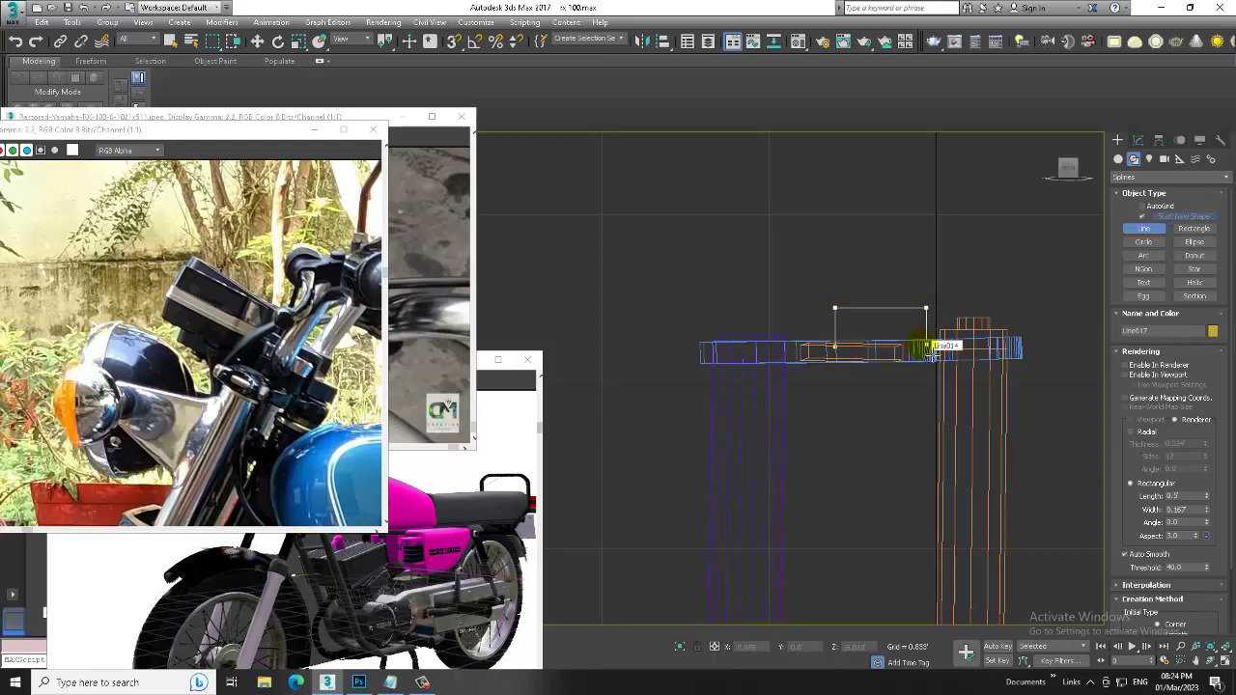
# Finish the bracket line and orbit in a maximized Perspective view around the fork.
pyautogui.rightClick(929, 348)
pyautogui.press('Escape')
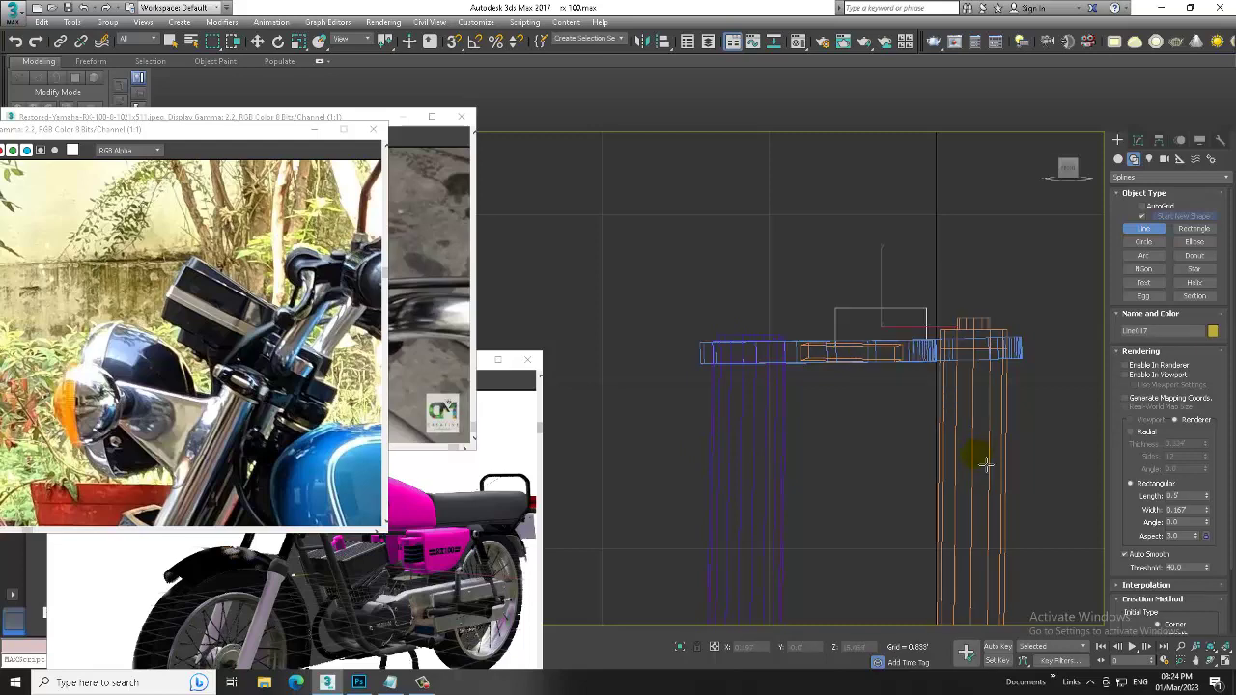
pyautogui.hotkey('alt', 'w')
pyautogui.rightClick(916, 481)
pyautogui.hotkey('alt', 'w')
pyautogui.moveTo(915, 480)
pyautogui.keyDown('alt'); pyautogui.mouseDown(button='middle')
pyautogui.moveTo(745, 290)
pyautogui.moveTo(820, 284)
pyautogui.mouseUp(button='middle'); pyautogui.keyUp('alt')
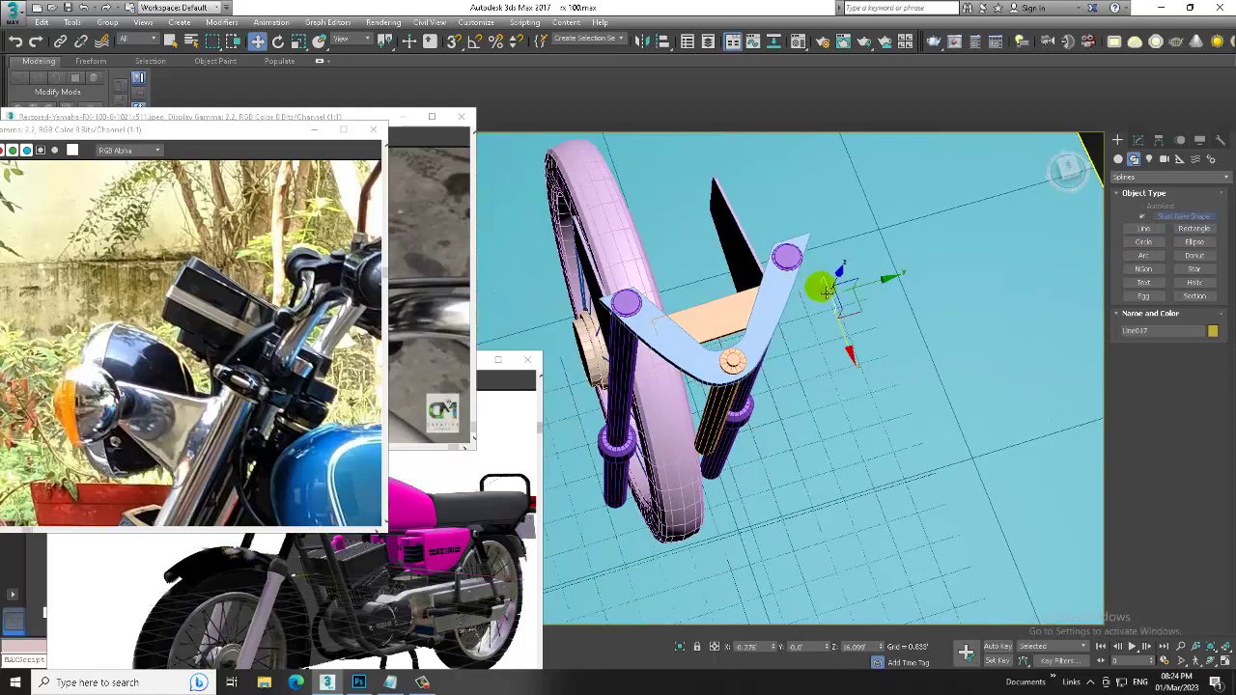
# Select Line017 and scroll to its Rendering rollout in the Modify panel.
pyautogui.click(726, 312)
pyautogui.keyDown('alt'); pyautogui.moveTo(726, 312); pyautogui.dragTo(806, 304, button='middle'); pyautogui.keyUp('alt')
pyautogui.scroll(4, 799, 329)
pyautogui.click(1138, 140)
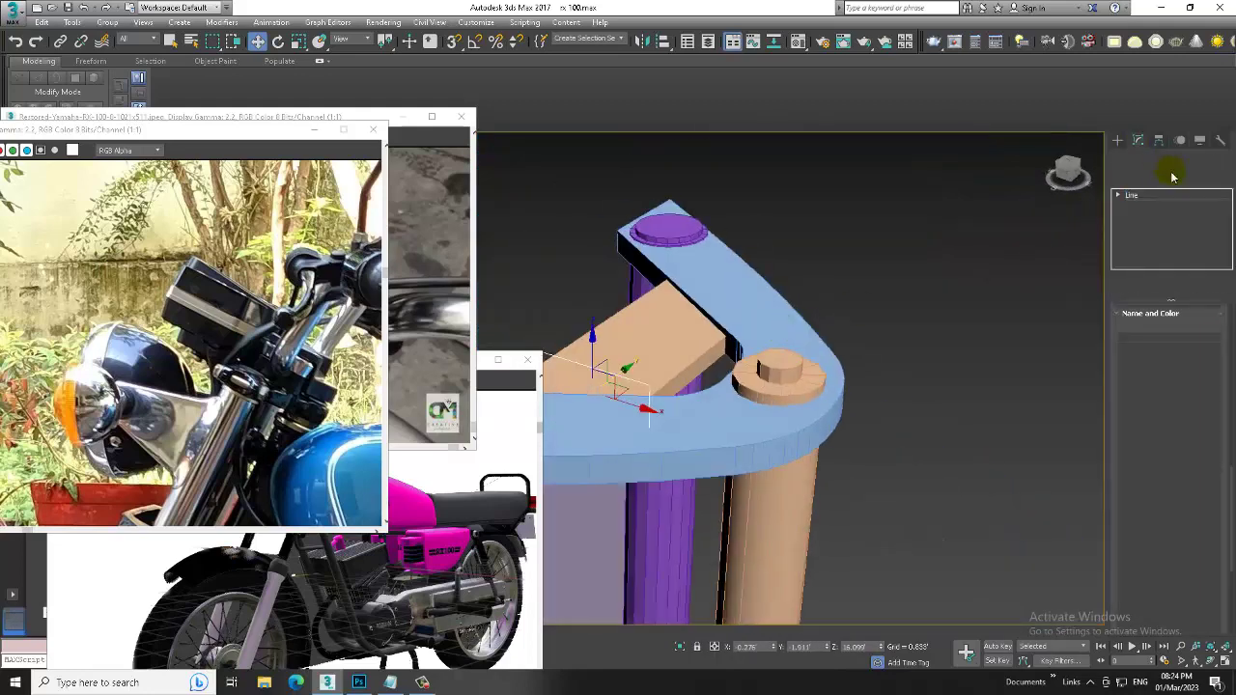
pyautogui.scroll(5, 1196, 334)
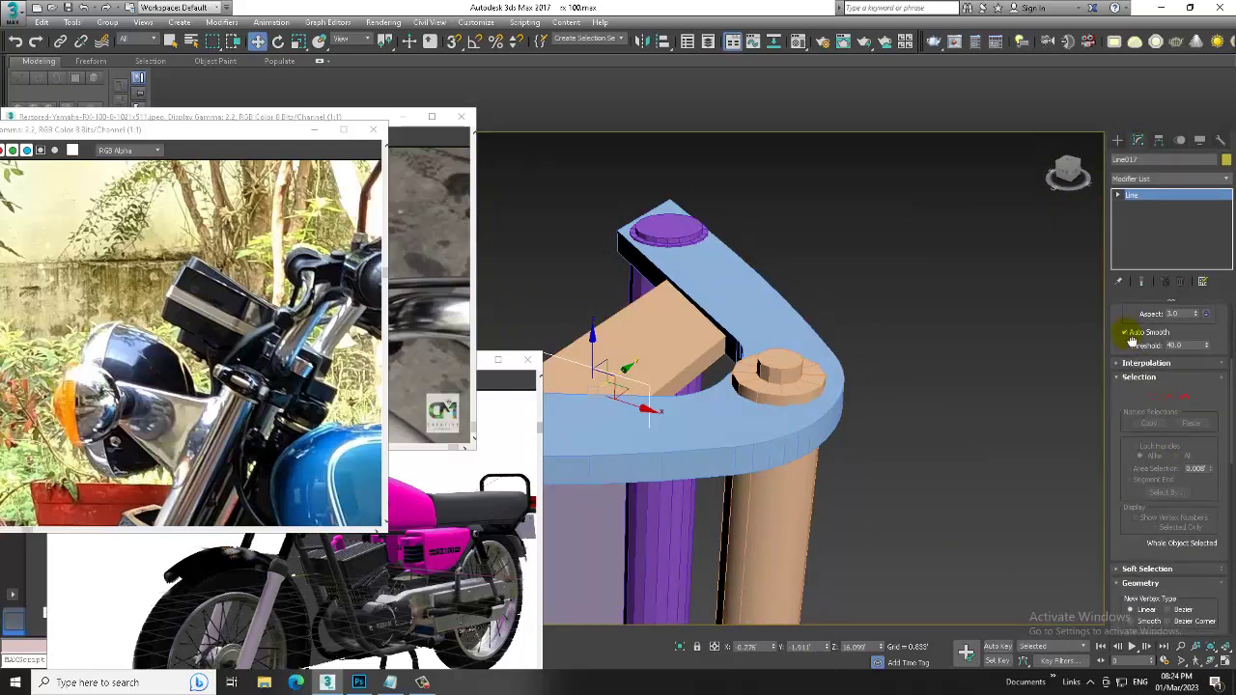
pyautogui.scroll(3, 1130, 336)
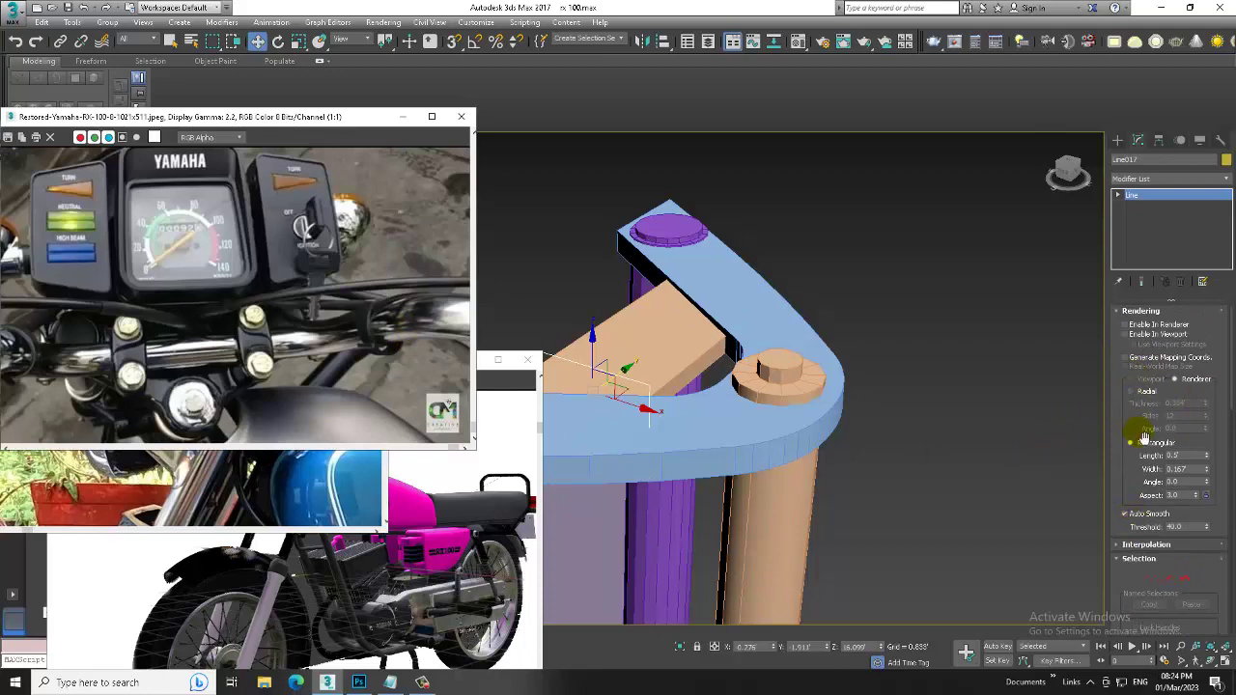
# Render Line017 in the viewport as a rectangular bar, length 0.216 and width 0.1.
pyautogui.click(1142, 335)
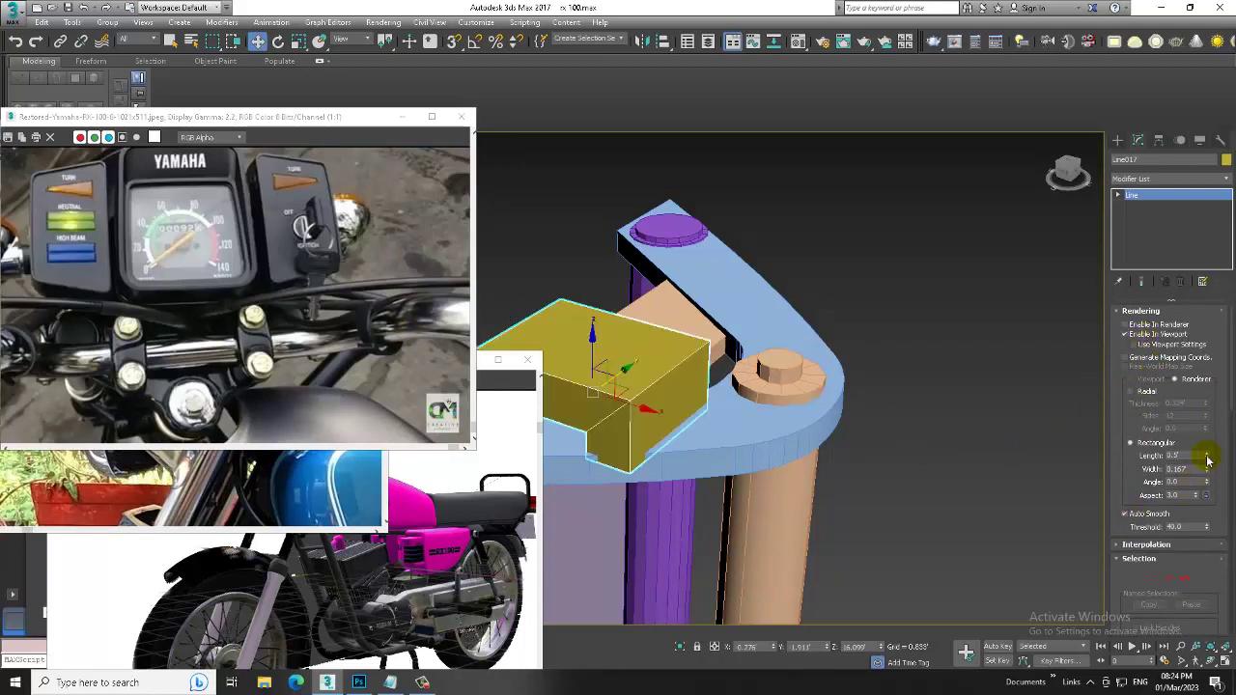
pyautogui.moveTo(1206, 460); pyautogui.dragTo(1210, 487)
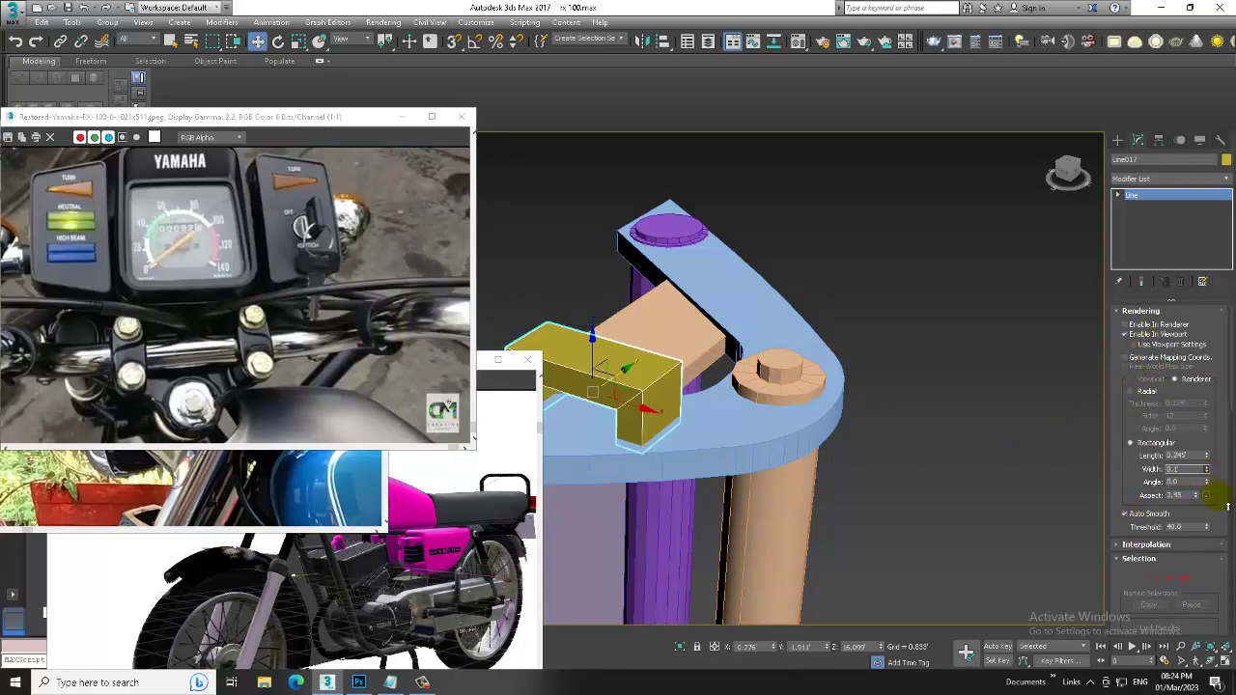
pyautogui.moveTo(734, 386)
pyautogui.keyDown('alt'); pyautogui.mouseDown(button='middle')
pyautogui.moveTo(774, 381)
pyautogui.moveTo(729, 356)
pyautogui.moveTo(754, 416)
pyautogui.mouseUp(button='middle'); pyautogui.keyUp('alt')
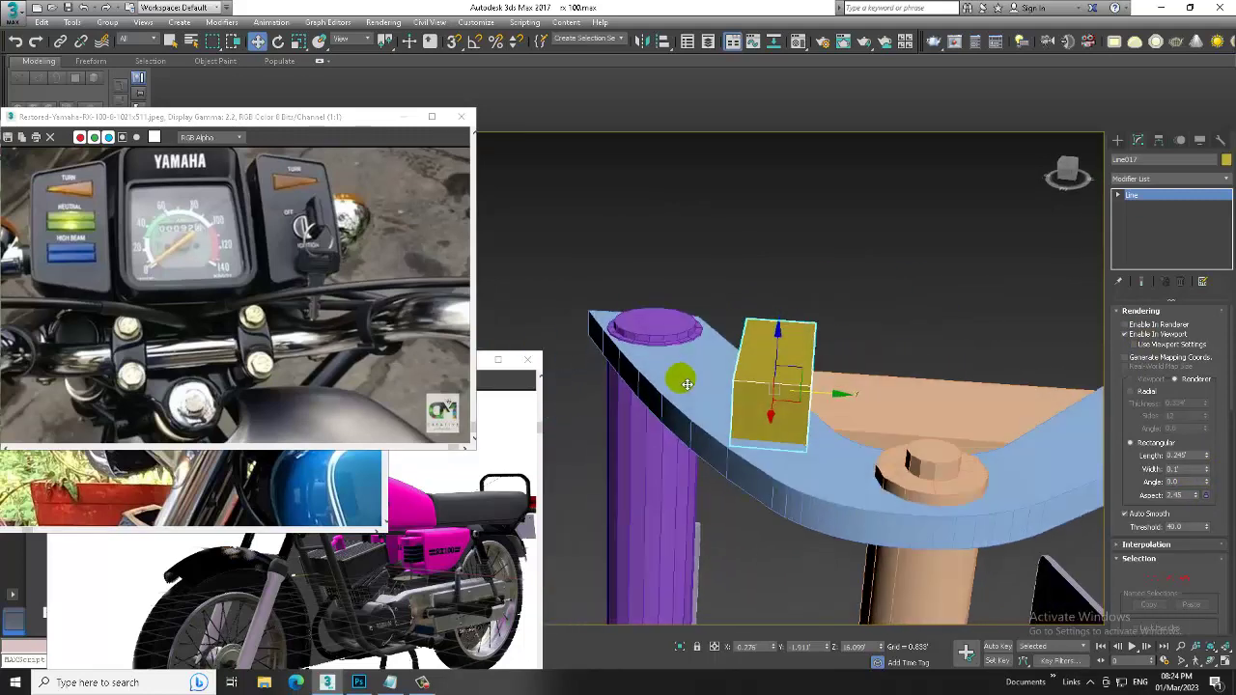
pyautogui.moveTo(1205, 463); pyautogui.dragTo(1206, 471)
pyautogui.moveTo(792, 406)
pyautogui.keyDown('alt'); pyautogui.mouseDown(button='middle')
pyautogui.moveTo(826, 391)
pyautogui.moveTo(789, 421)
pyautogui.moveTo(809, 396)
pyautogui.mouseUp(button='middle'); pyautogui.keyUp('alt')
pyautogui.scroll(5, 790, 422)
pyautogui.scroll(-5, 792, 415)
pyautogui.scroll(-2, 812, 409)
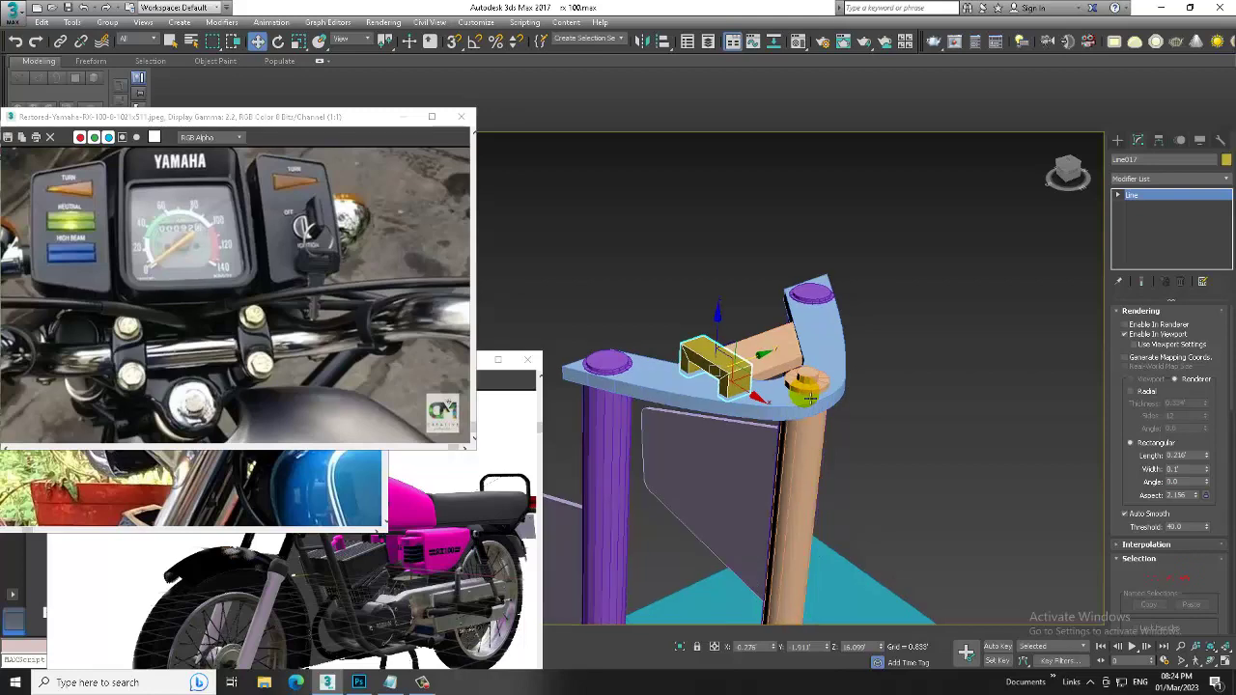
pyautogui.rightClick(722, 364)
pyautogui.moveTo(760, 505)
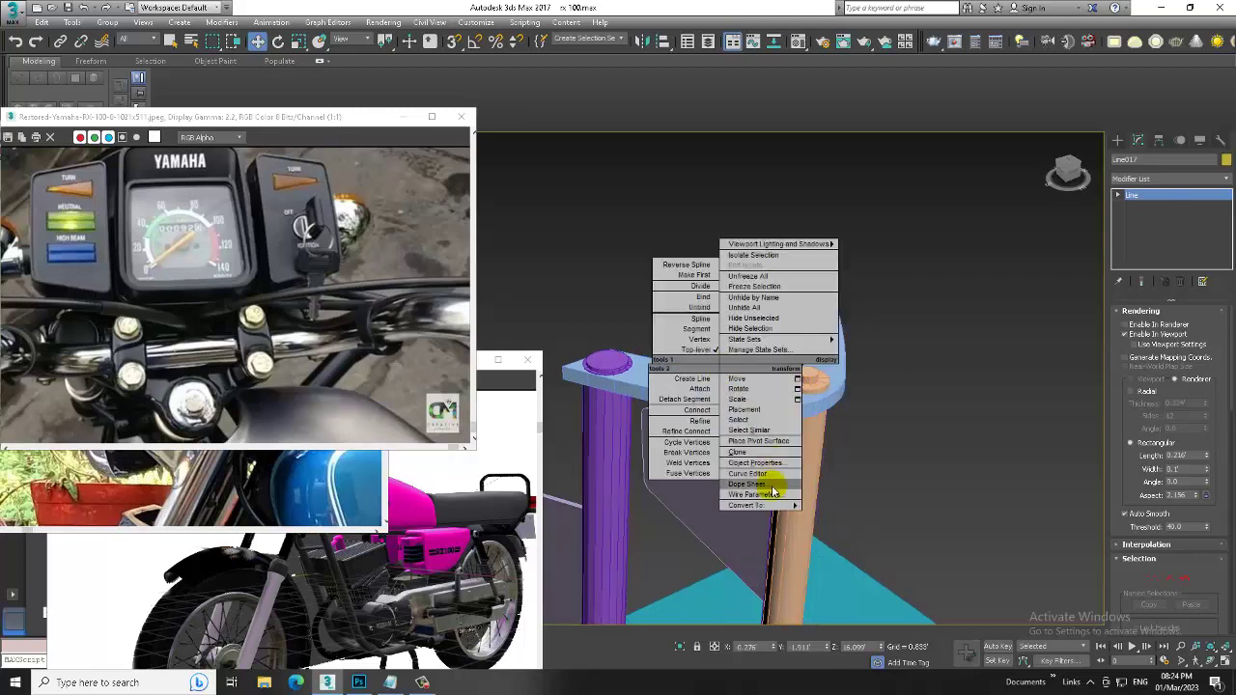
# Convert the bracket to an Editable Poly and insert a first Swift Loop edge loop.
pyautogui.click(846, 525)
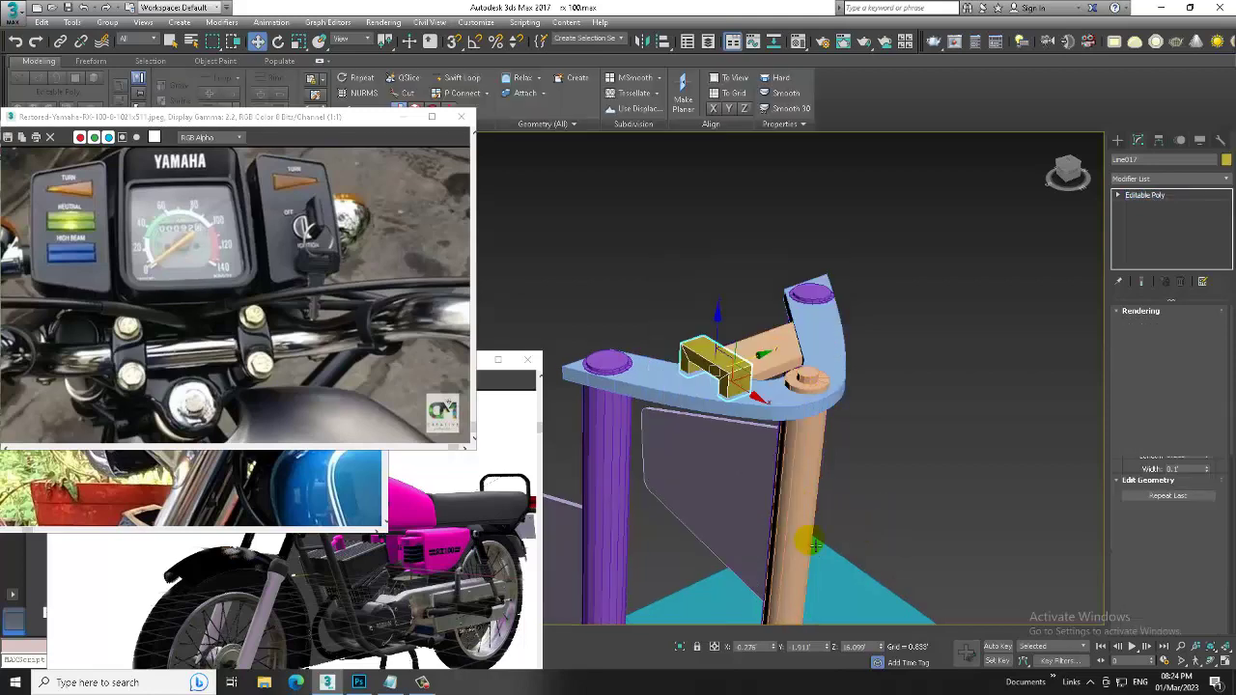
pyautogui.click(425, 682)
pyautogui.click(425, 682)
pyautogui.keyDown('alt'); pyautogui.moveTo(746, 416); pyautogui.dragTo(746, 392, button='middle'); pyautogui.keyUp('alt')
pyautogui.scroll(2, 747, 392)
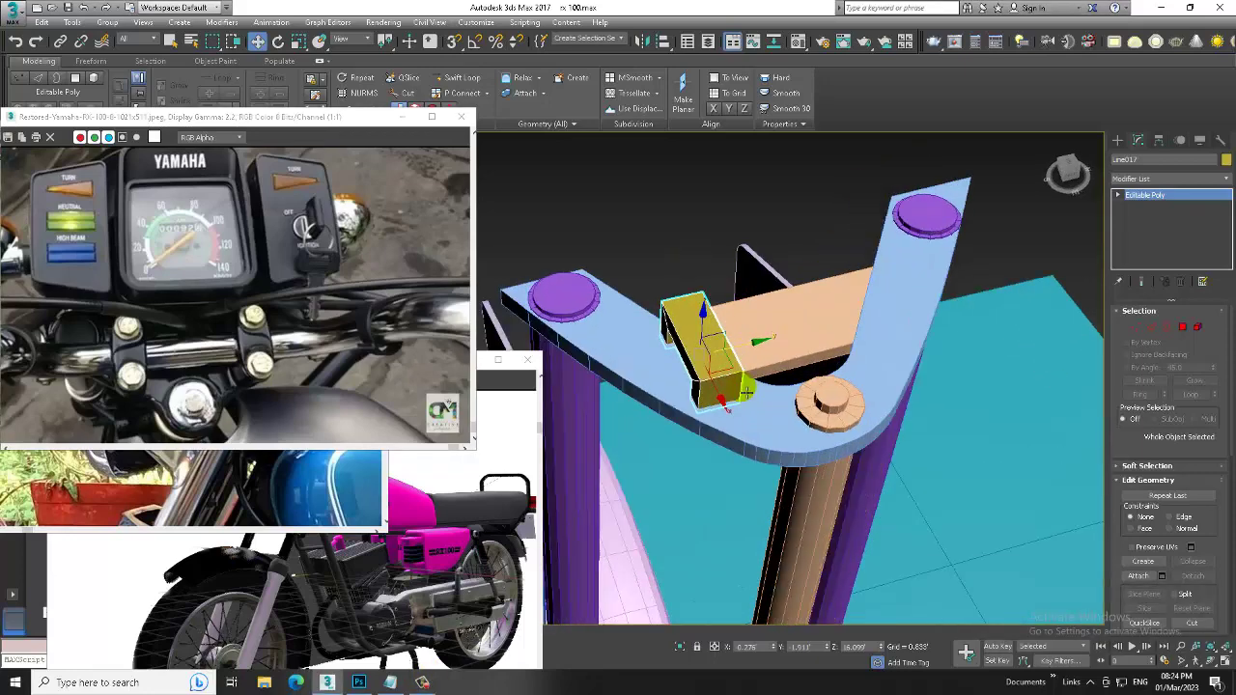
pyautogui.click(466, 82)
pyautogui.scroll(2, 688, 374)
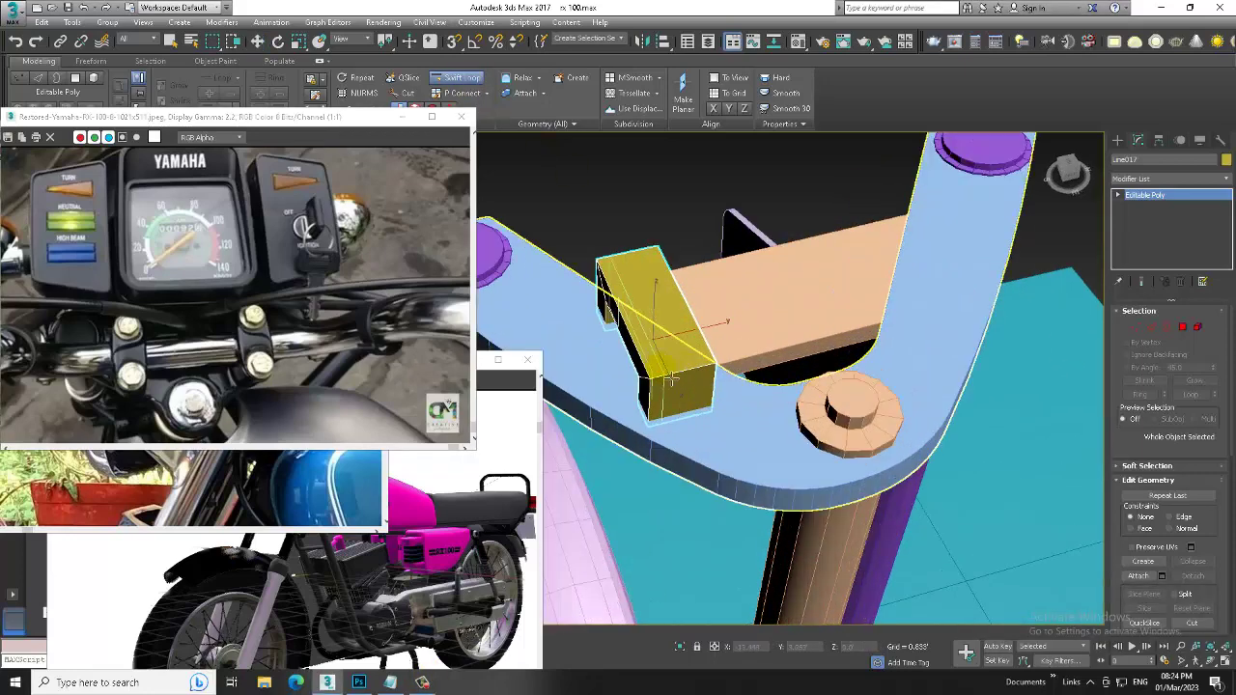
pyautogui.click(669, 380)
# Isolate the bracket and switch to edge editing with Move and snapping active.
pyautogui.hotkey('alt', 'q')
pyautogui.keyDown('alt'); pyautogui.moveTo(741, 202); pyautogui.dragTo(760, 295, button='middle'); pyautogui.keyUp('alt')
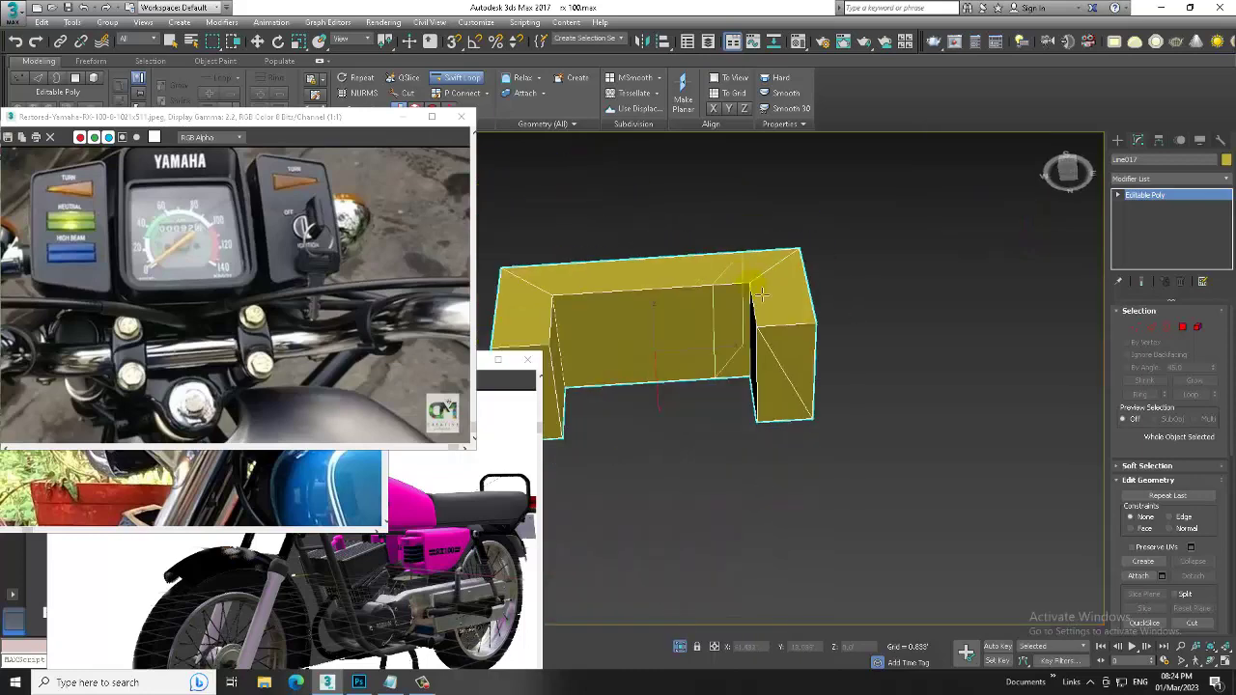
pyautogui.press('2')
pyautogui.press('w')
pyautogui.press('s')
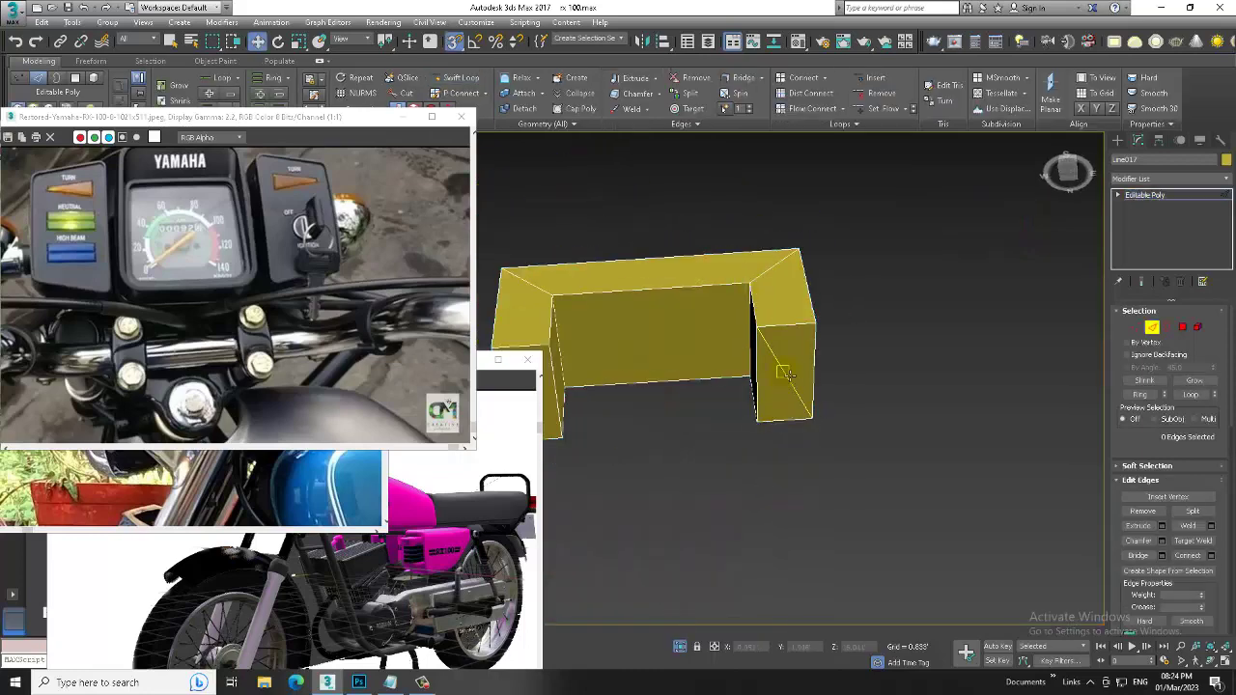
pyautogui.click(788, 374)
pyautogui.click(795, 333)
pyautogui.scroll(-4, 795, 332)
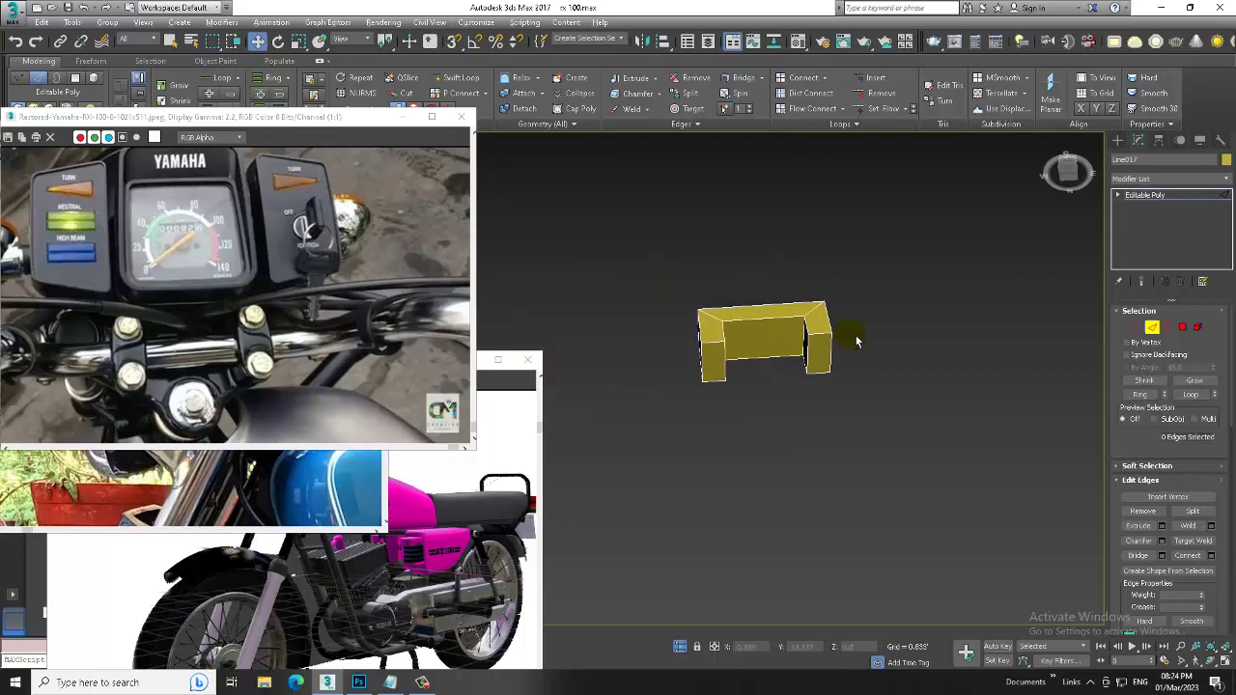
pyautogui.moveTo(753, 338)
pyautogui.keyDown('alt'); pyautogui.mouseDown(button='middle')
pyautogui.moveTo(795, 332)
pyautogui.moveTo(786, 347)
pyautogui.mouseUp(button='middle'); pyautogui.keyUp('alt')
pyautogui.scroll(4, 794, 333)
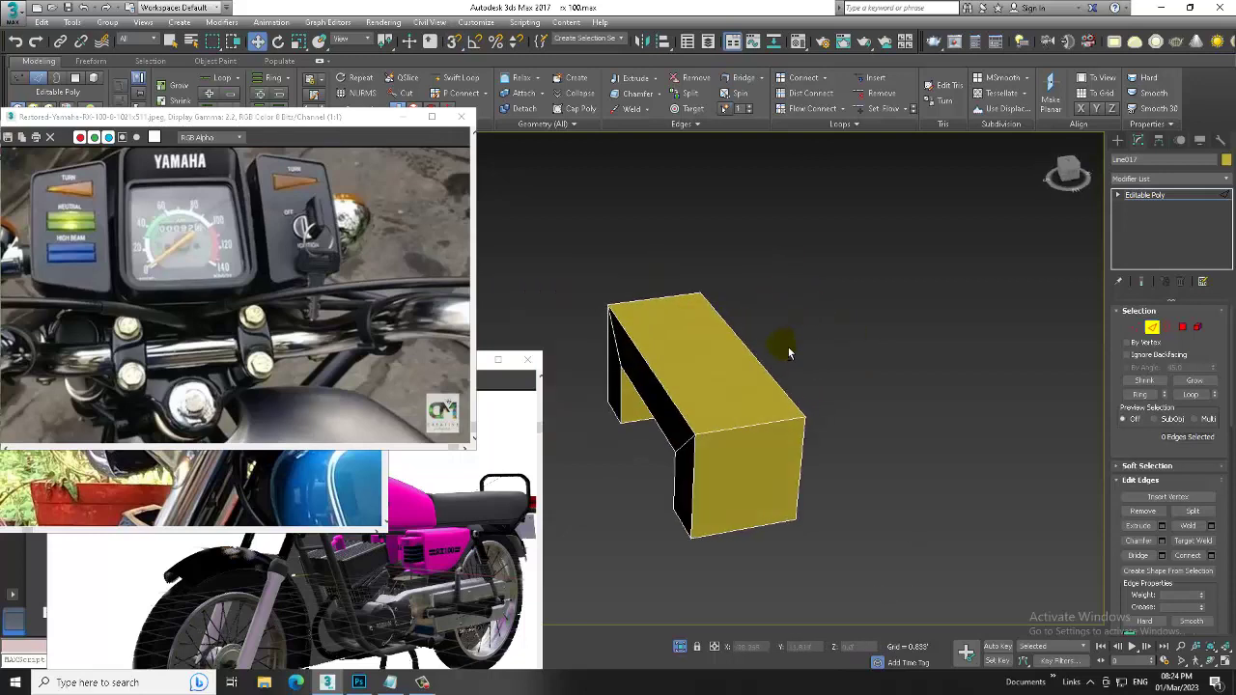
# Add another Swift Loop edge loop across the bracket's top bar.
pyautogui.click(461, 77)
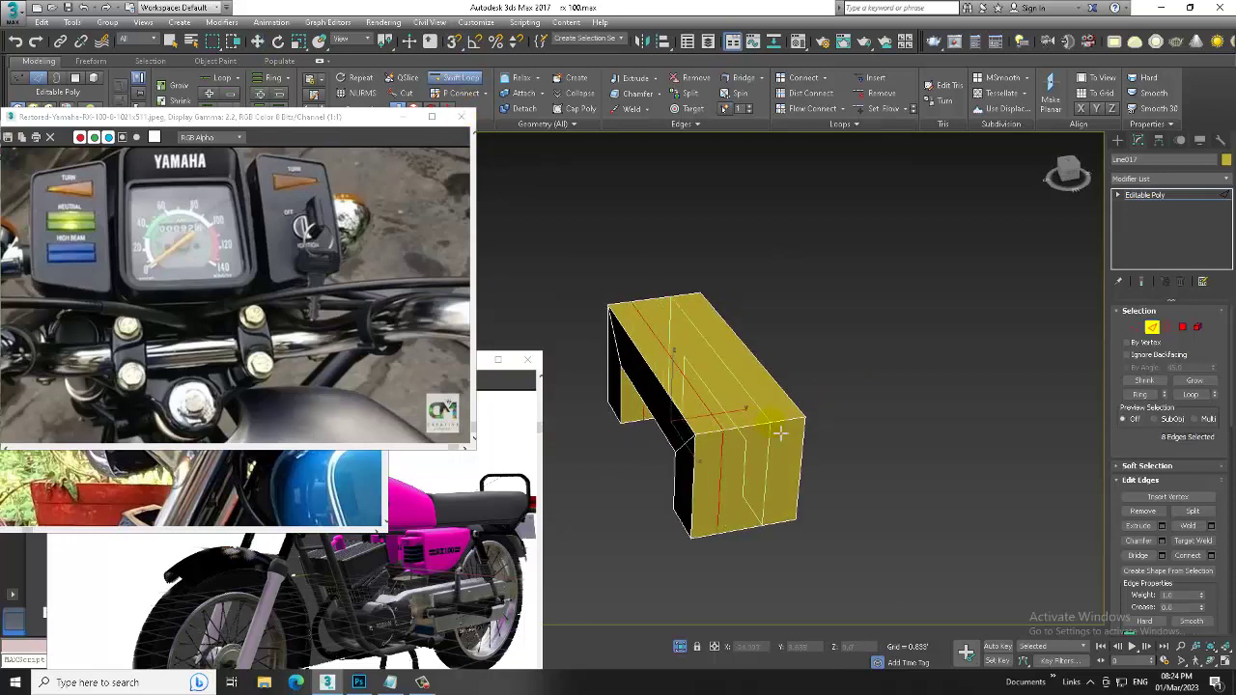
pyautogui.click(710, 387)
pyautogui.press('f')
pyautogui.moveTo(842, 405)
pyautogui.keyDown('alt'); pyautogui.mouseDown(button='middle')
pyautogui.moveTo(819, 451)
pyautogui.moveTo(842, 454)
pyautogui.mouseUp(button='middle'); pyautogui.keyUp('alt')
pyautogui.moveTo(625, 439)
pyautogui.keyDown('alt'); pyautogui.mouseDown(button='middle')
pyautogui.moveTo(740, 505)
pyautogui.moveTo(742, 438)
pyautogui.moveTo(596, 325)
pyautogui.mouseUp(button='middle'); pyautogui.keyUp('alt')
pyautogui.press('w')
pyautogui.hotkey('alt', 'w')
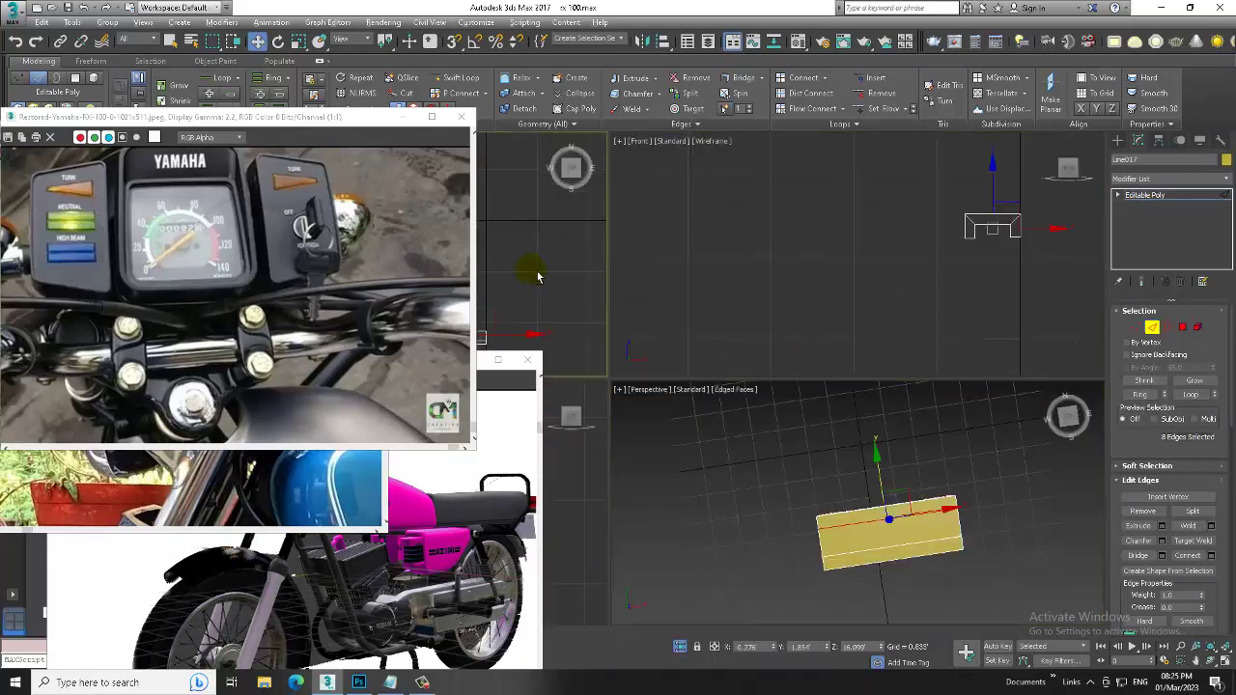
# Centre the clamp in the Top view and orbit it in Perspective.
pyautogui.hotkey('alt', 'w')
pyautogui.moveTo(712, 337)
pyautogui.mouseDown(button='middle')
pyautogui.moveTo(882, 317)
pyautogui.moveTo(835, 300)
pyautogui.mouseUp(button='middle')
pyautogui.press('1')
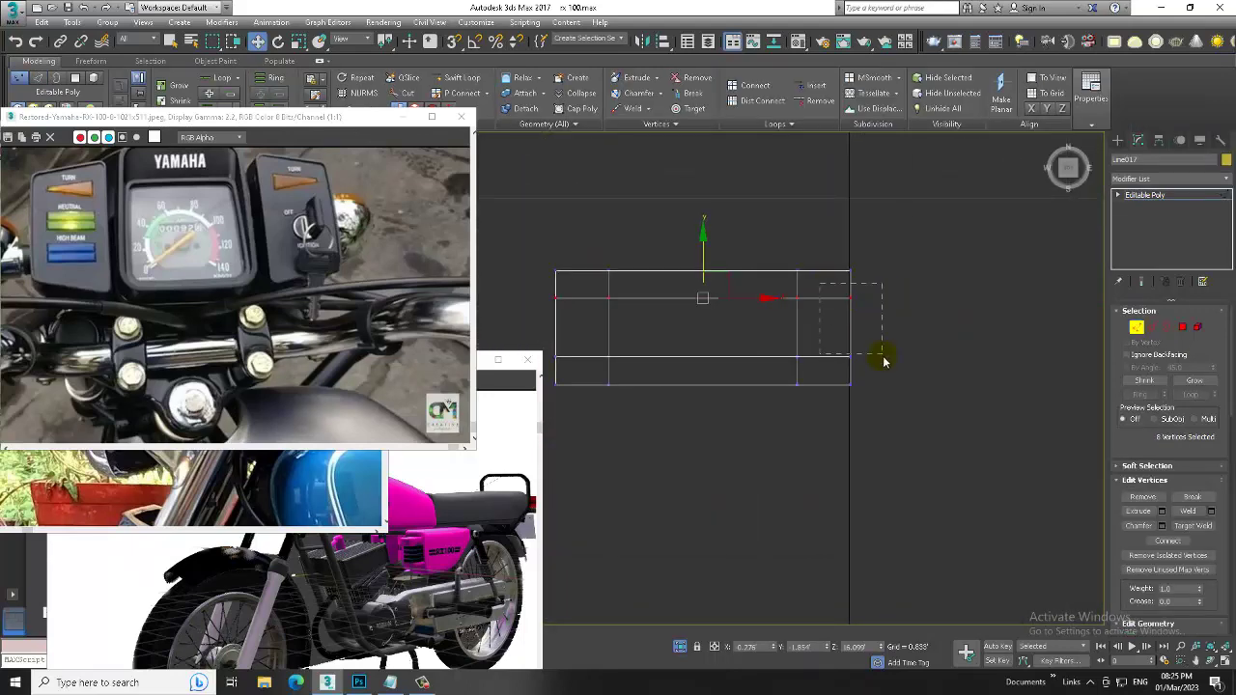
pyautogui.moveTo(621, 338); pyautogui.dragTo(756, 338, button='middle')
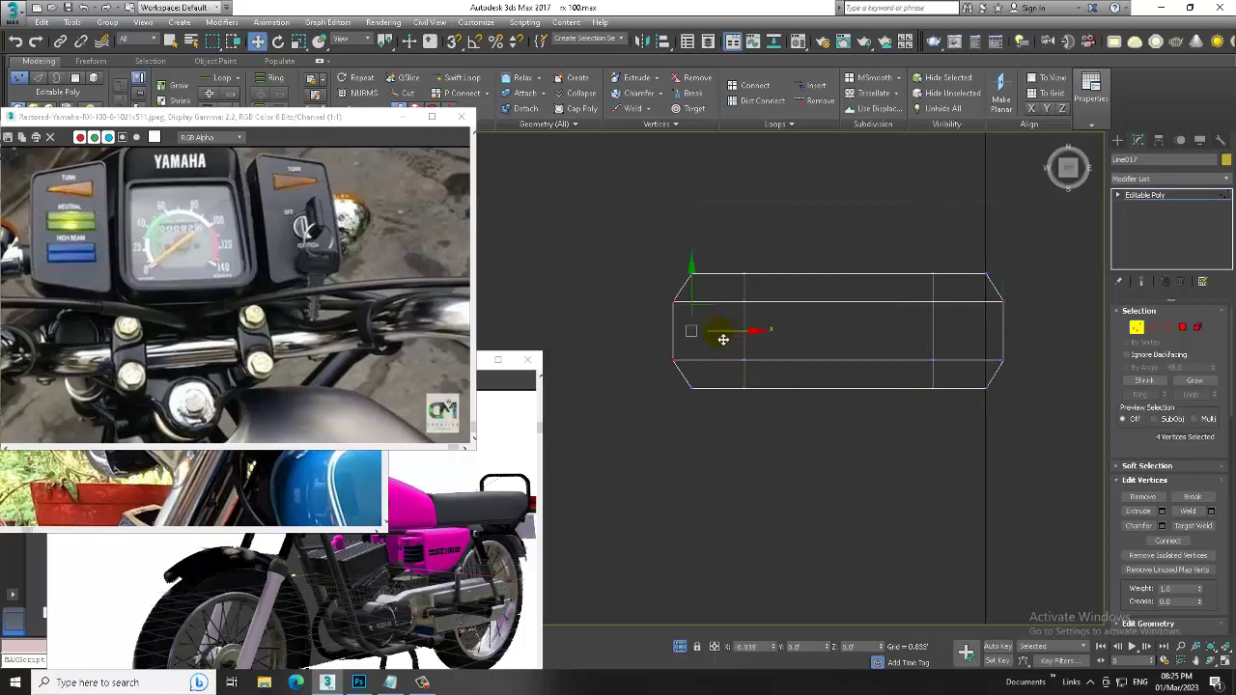
pyautogui.moveTo(723, 339); pyautogui.dragTo(677, 339, button='middle')
pyautogui.hotkey('alt', 'w')
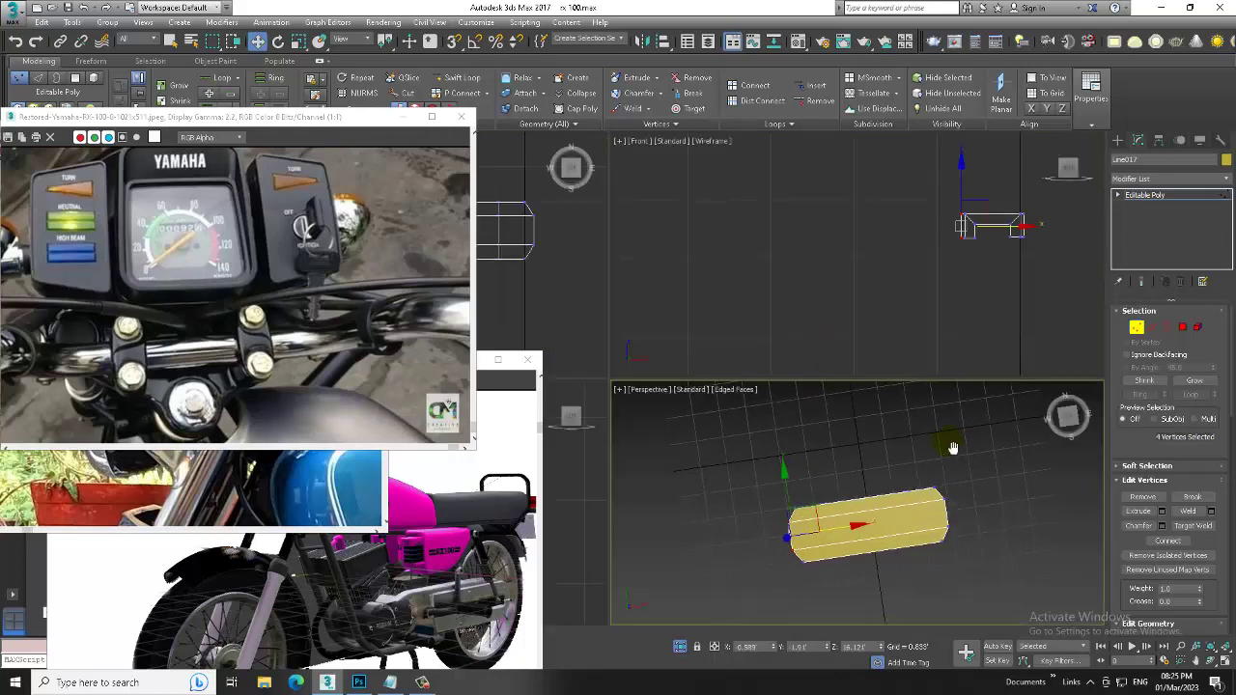
pyautogui.hotkey('alt', 'w')
pyautogui.moveTo(841, 319)
pyautogui.keyDown('alt'); pyautogui.mouseDown(button='middle')
pyautogui.moveTo(886, 363)
pyautogui.moveTo(686, 373)
pyautogui.moveTo(676, 419)
pyautogui.moveTo(632, 415)
pyautogui.moveTo(762, 395)
pyautogui.moveTo(628, 358)
pyautogui.moveTo(883, 373)
pyautogui.moveTo(920, 390)
pyautogui.moveTo(611, 447)
pyautogui.mouseUp(button='middle'); pyautogui.keyUp('alt')
# Loop-select the clamp's edges and Connect them, adding new edges across the top.
pyautogui.press('2')
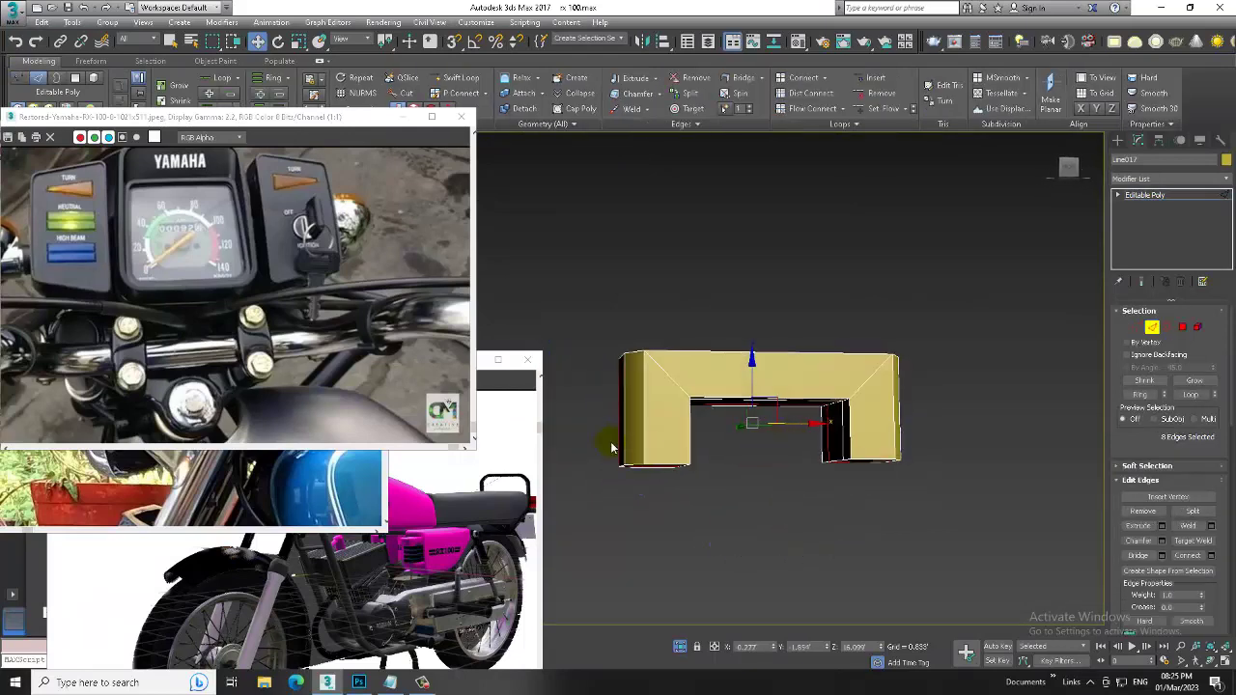
pyautogui.hotkey('alt', 'l')
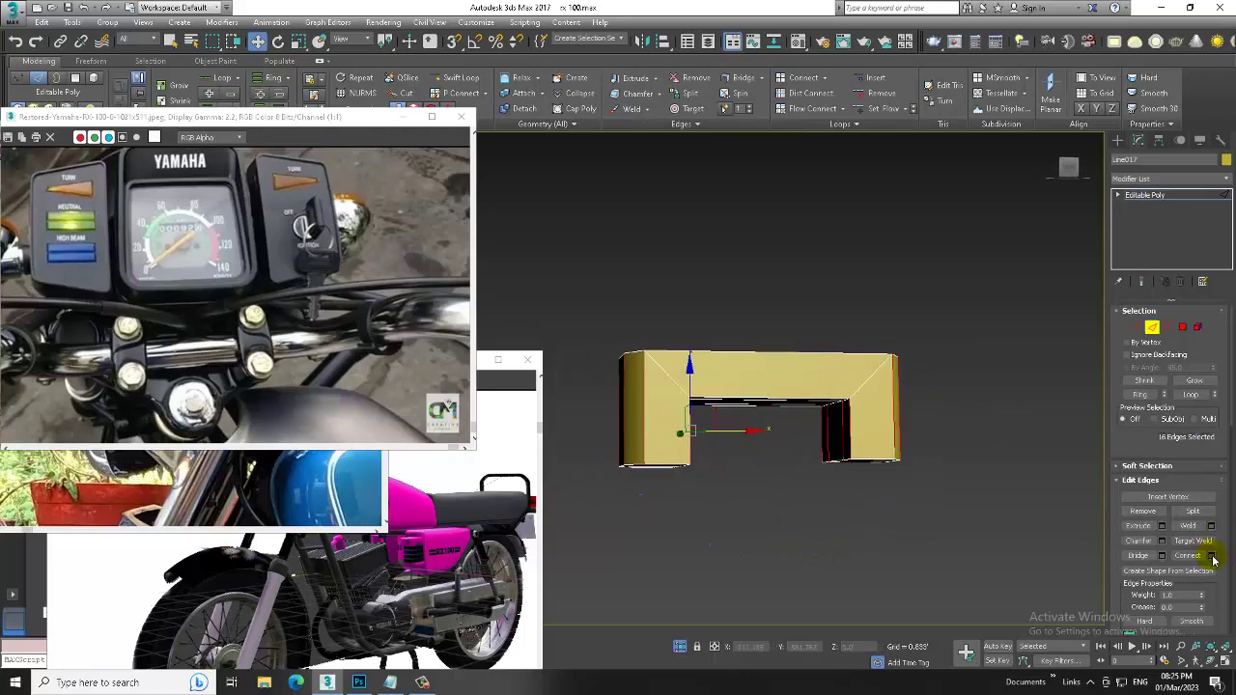
pyautogui.click(1214, 559)
pyautogui.click(618, 441)
pyautogui.moveTo(618, 441)
pyautogui.keyDown('alt'); pyautogui.mouseDown(button='middle')
pyautogui.moveTo(955, 390)
pyautogui.moveTo(872, 396)
pyautogui.mouseUp(button='middle'); pyautogui.keyUp('alt')
pyautogui.scroll(3, 872, 396)
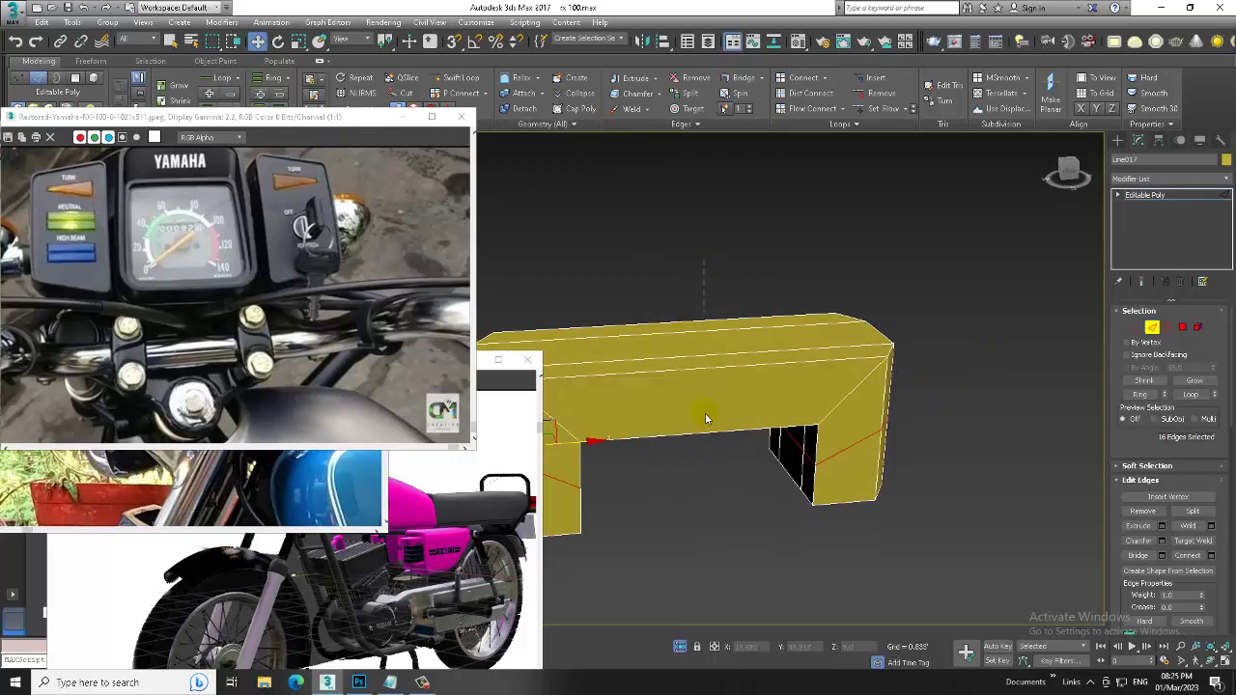
pyautogui.hotkey('ctrl', 'z')
pyautogui.click(1214, 555)
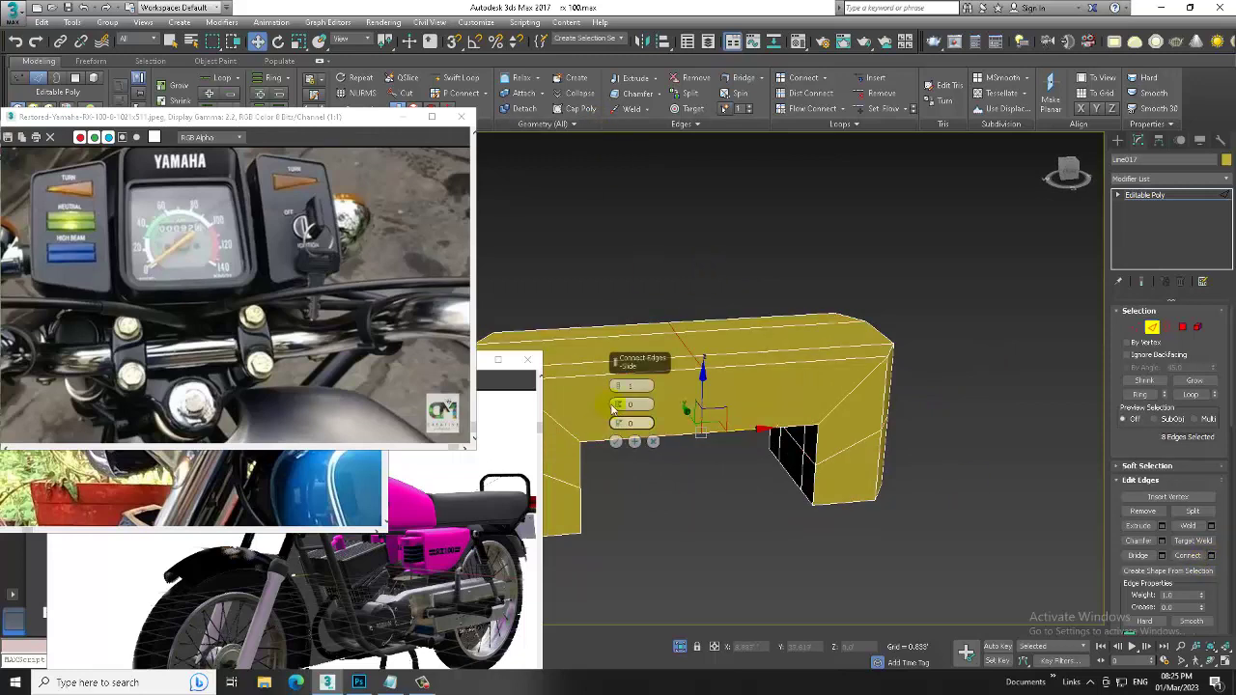
pyautogui.click(617, 443)
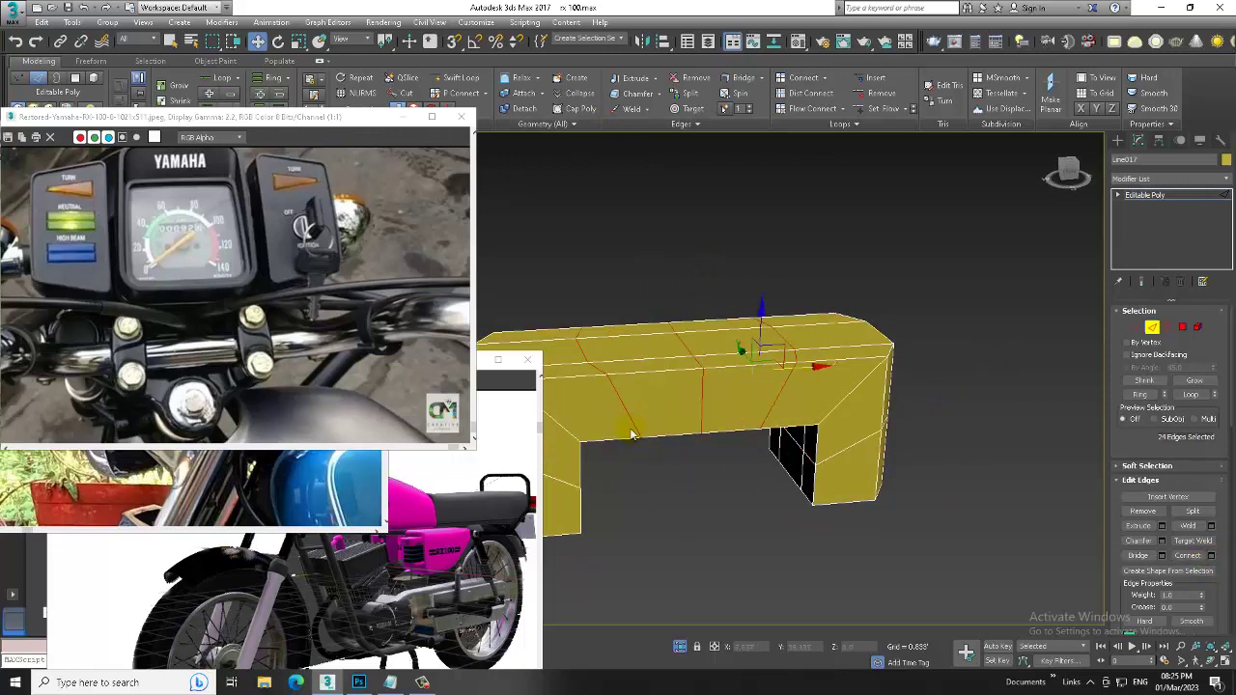
# Select eight plate vertices in the maximized Front view with Scale active.
pyautogui.hotkey('alt', 'w')
pyautogui.rightClick(911, 277)
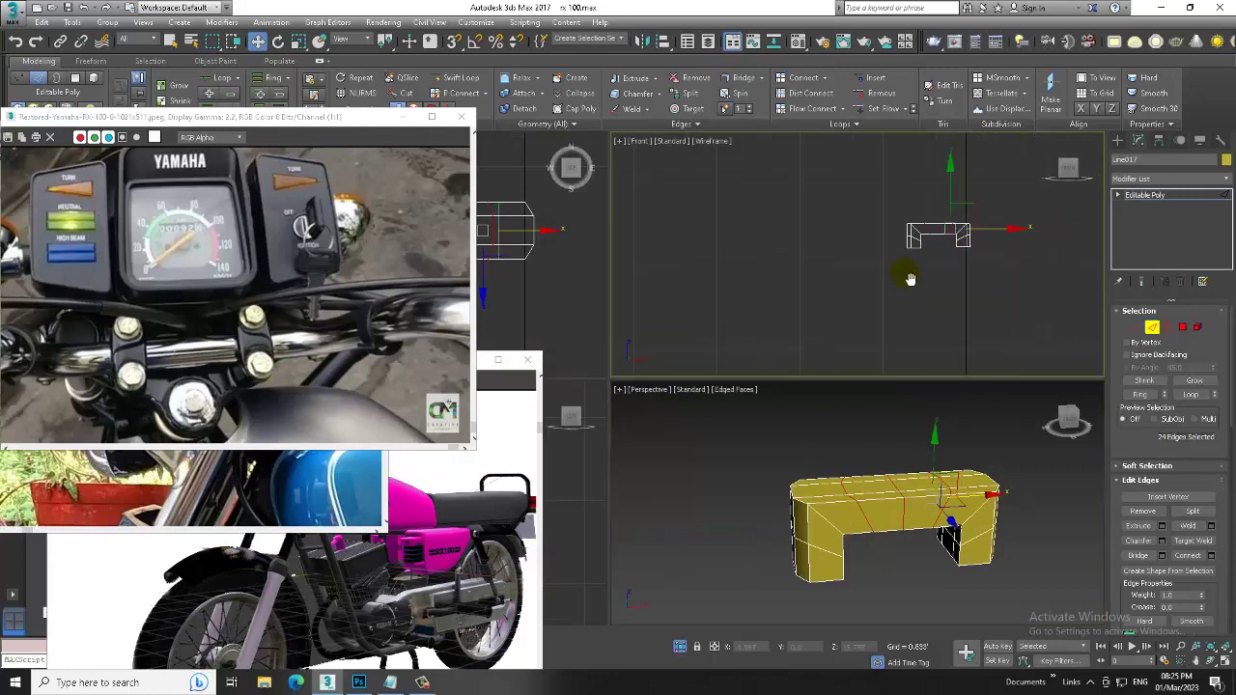
pyautogui.hotkey('alt', 'w')
pyautogui.press('z')
pyautogui.press('1')
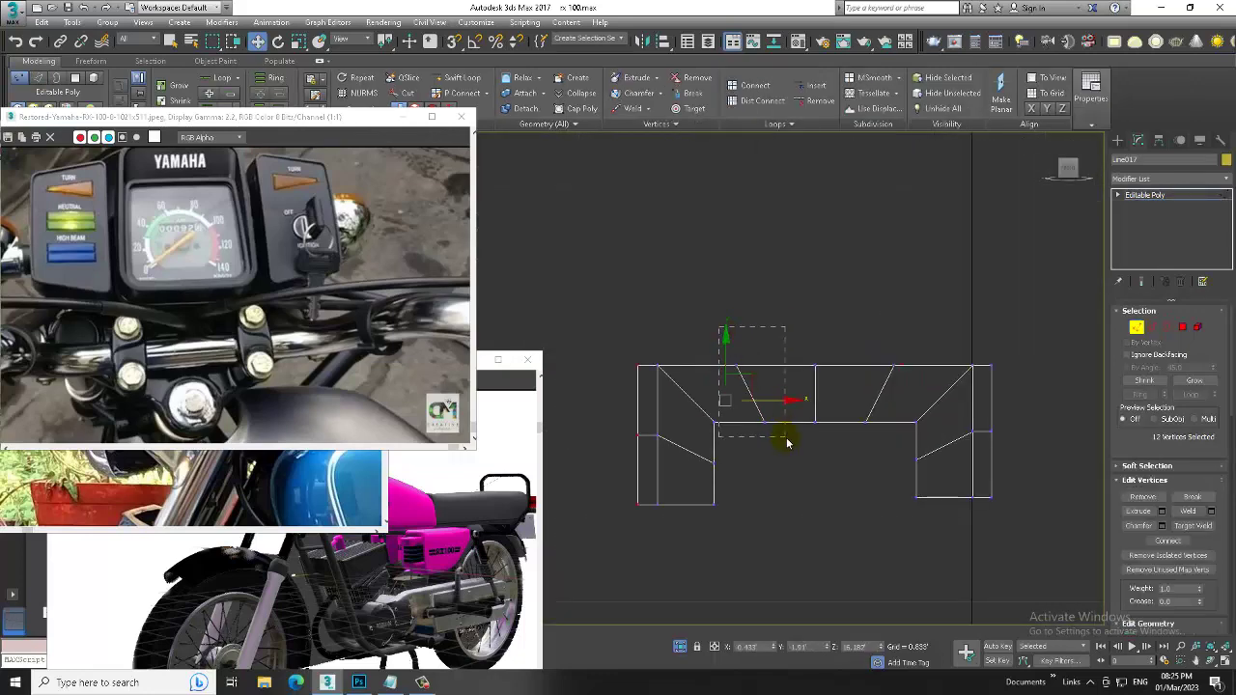
pyautogui.press('r')
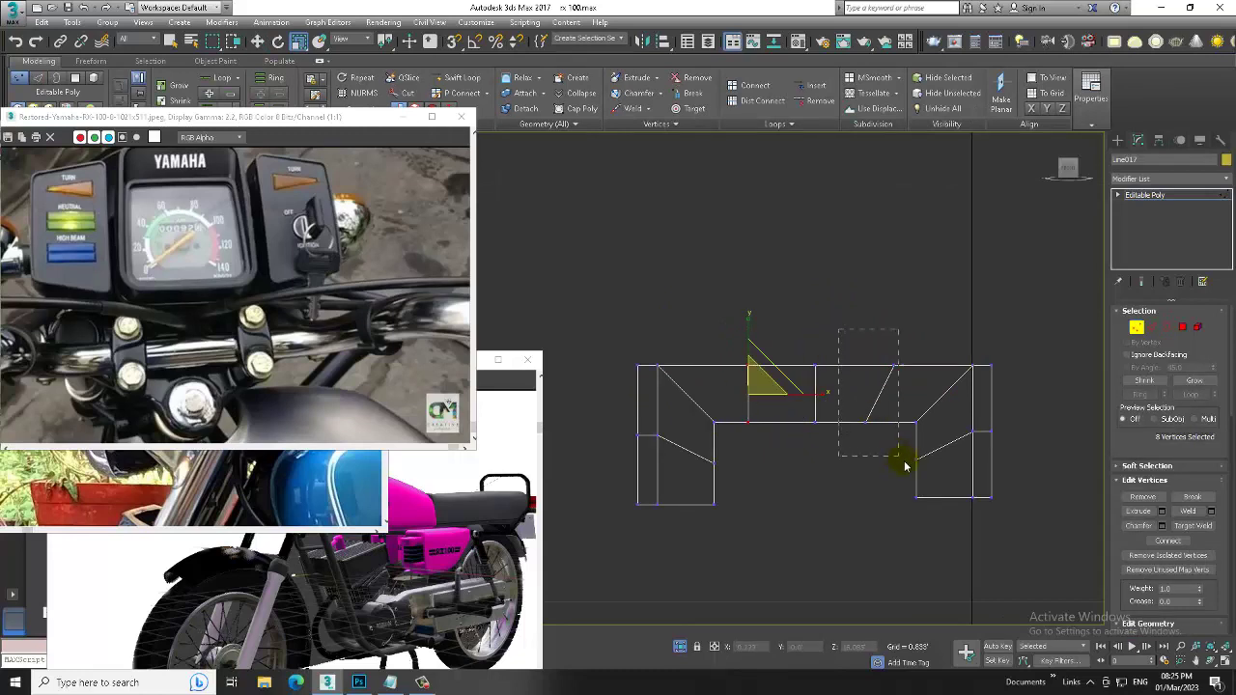
pyautogui.keyDown('ctrl'); pyautogui.moveTo(915, 466); pyautogui.dragTo(915, 463); pyautogui.keyUp('ctrl')
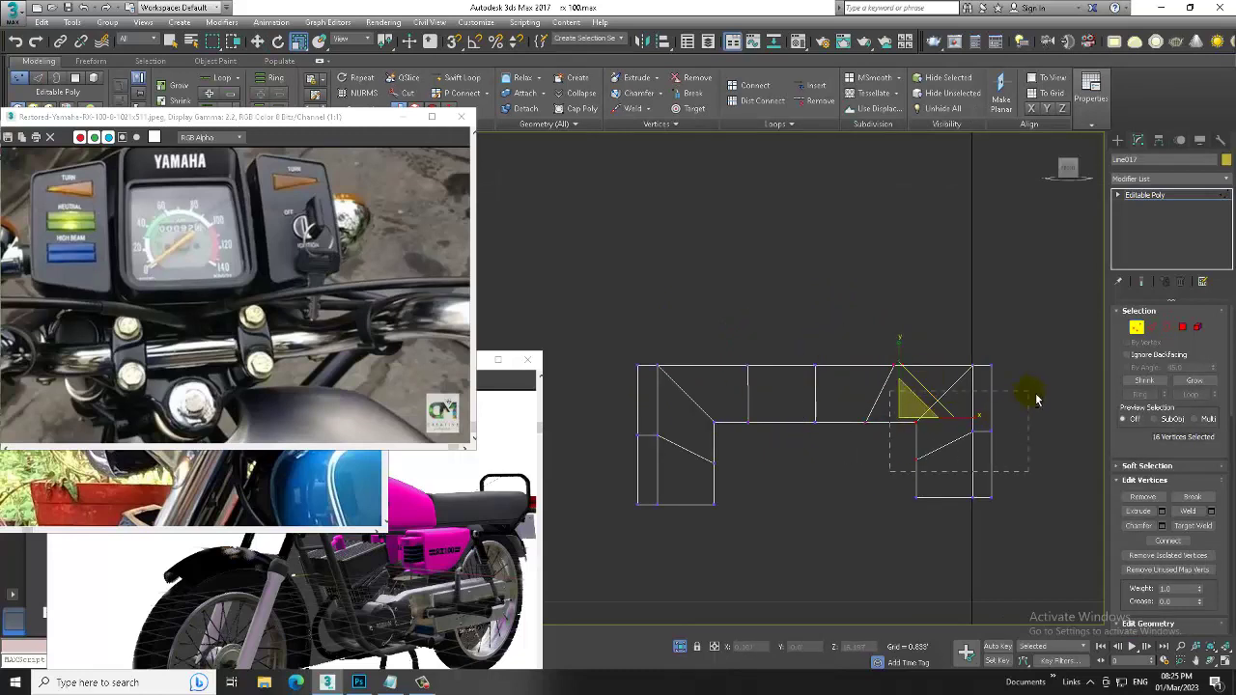
pyautogui.keyDown('alt'); pyautogui.moveTo(1036, 399); pyautogui.dragTo(1029, 392); pyautogui.keyUp('alt')
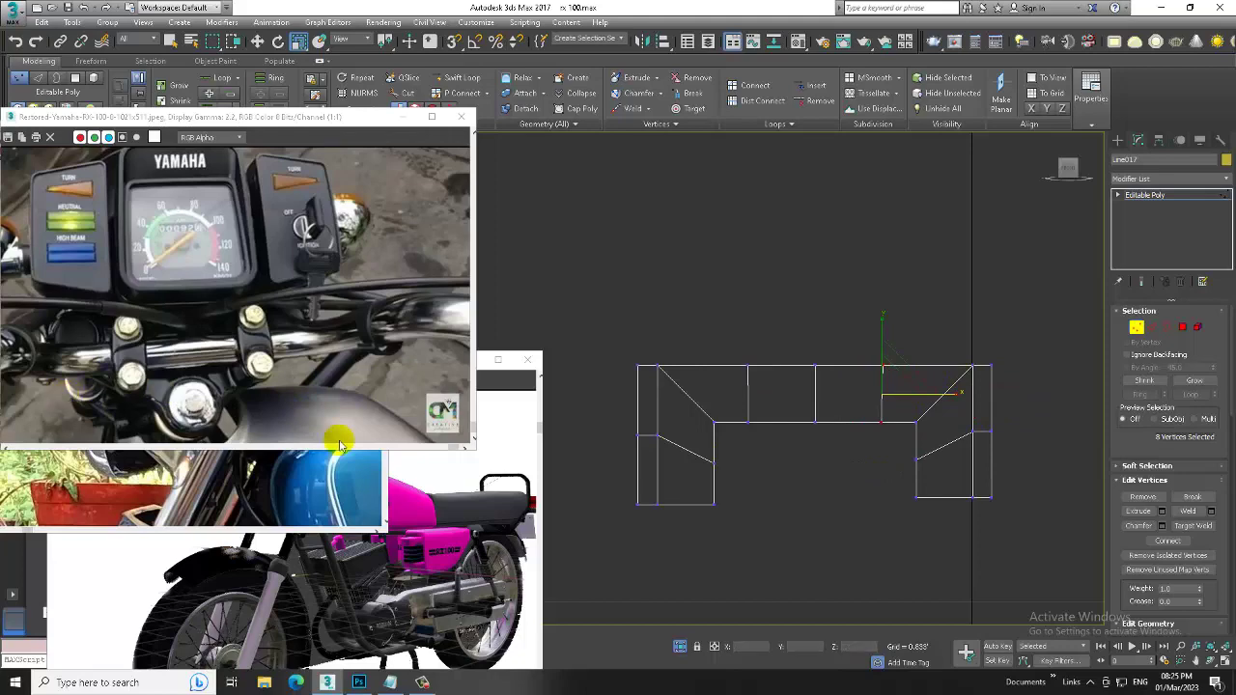
# Select the plate's four top vertices for moving and view the plate from above.
pyautogui.press('w')
pyautogui.hotkey('alt', 'w')
pyautogui.hotkey('alt', 'w')
pyautogui.keyDown('alt'); pyautogui.moveTo(908, 498); pyautogui.dragTo(736, 346, button='middle'); pyautogui.keyUp('alt')
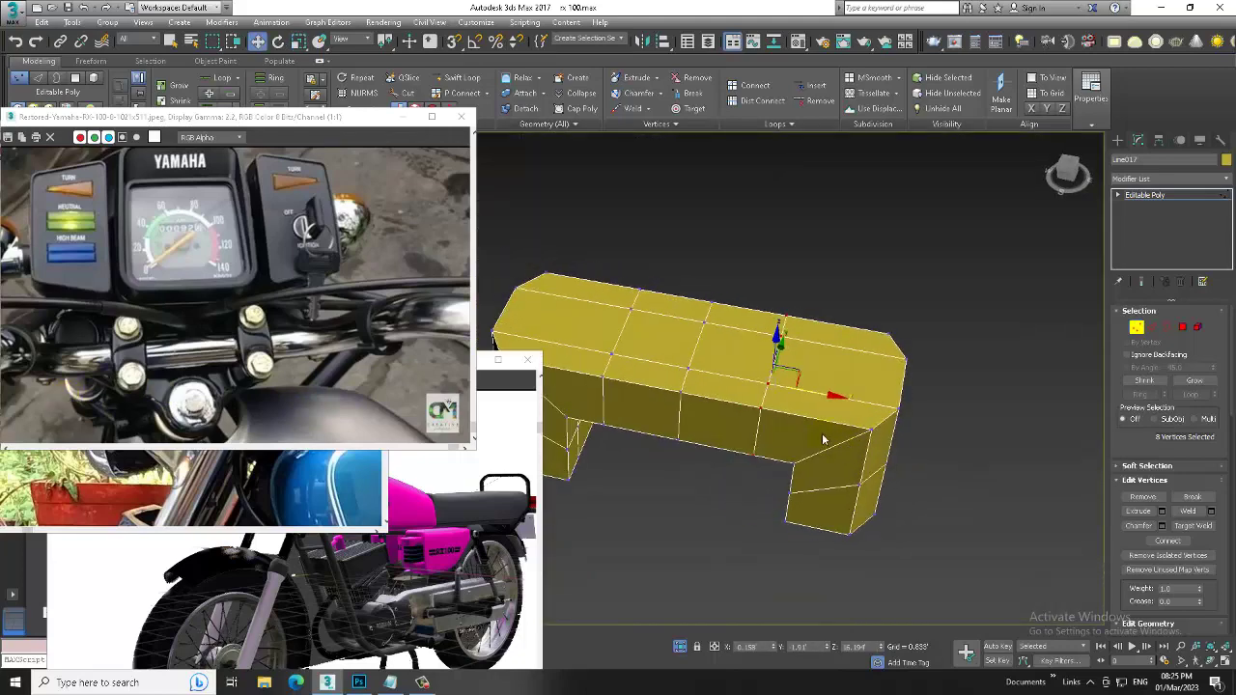
pyautogui.keyDown('alt'); pyautogui.moveTo(723, 384); pyautogui.dragTo(722, 383); pyautogui.keyUp('alt')
pyautogui.keyDown('alt'); pyautogui.moveTo(721, 383); pyautogui.dragTo(707, 391, button='middle'); pyautogui.keyUp('alt')
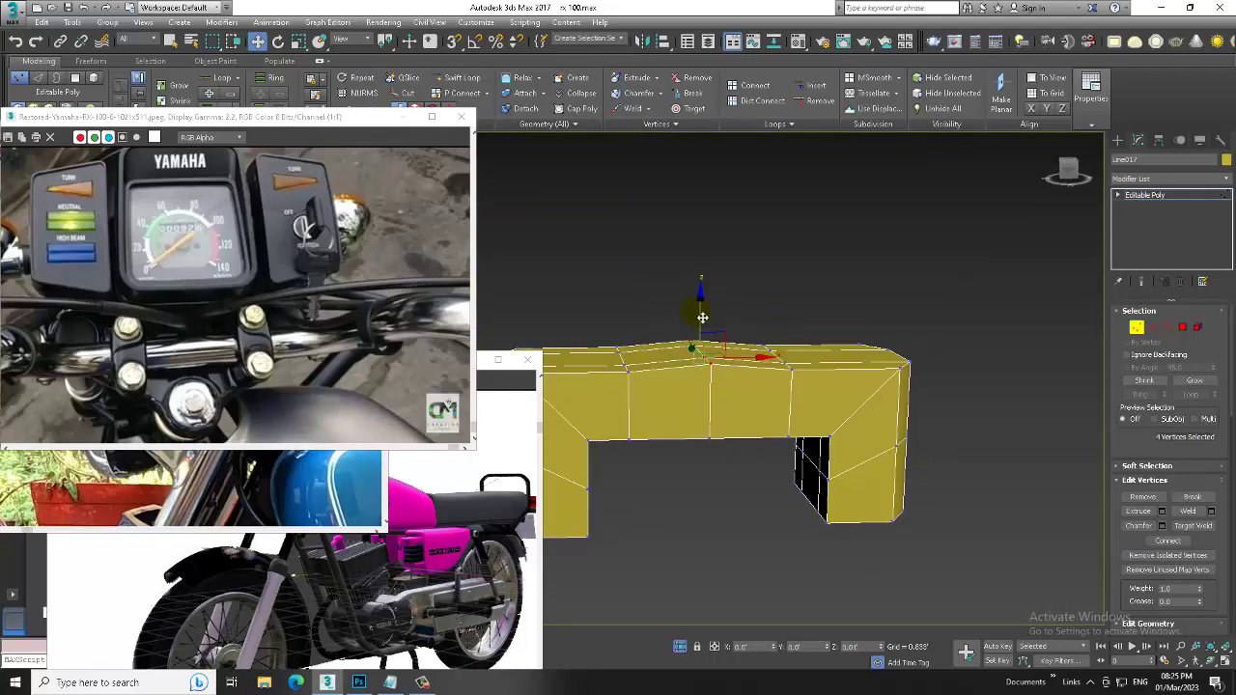
pyautogui.keyDown('alt'); pyautogui.moveTo(702, 325); pyautogui.dragTo(1098, 211, button='middle'); pyautogui.keyUp('alt')
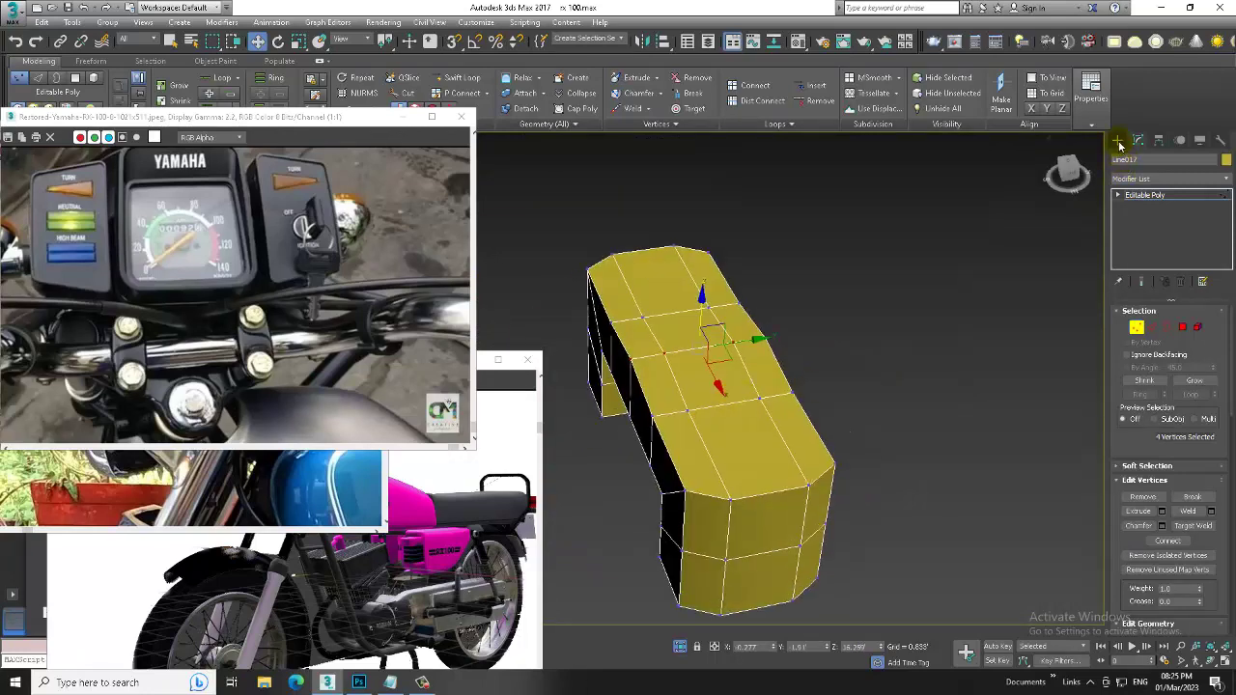
# Create a short cylinder on the plate's right end.
pyautogui.click(1120, 142)
pyautogui.click(1121, 160)
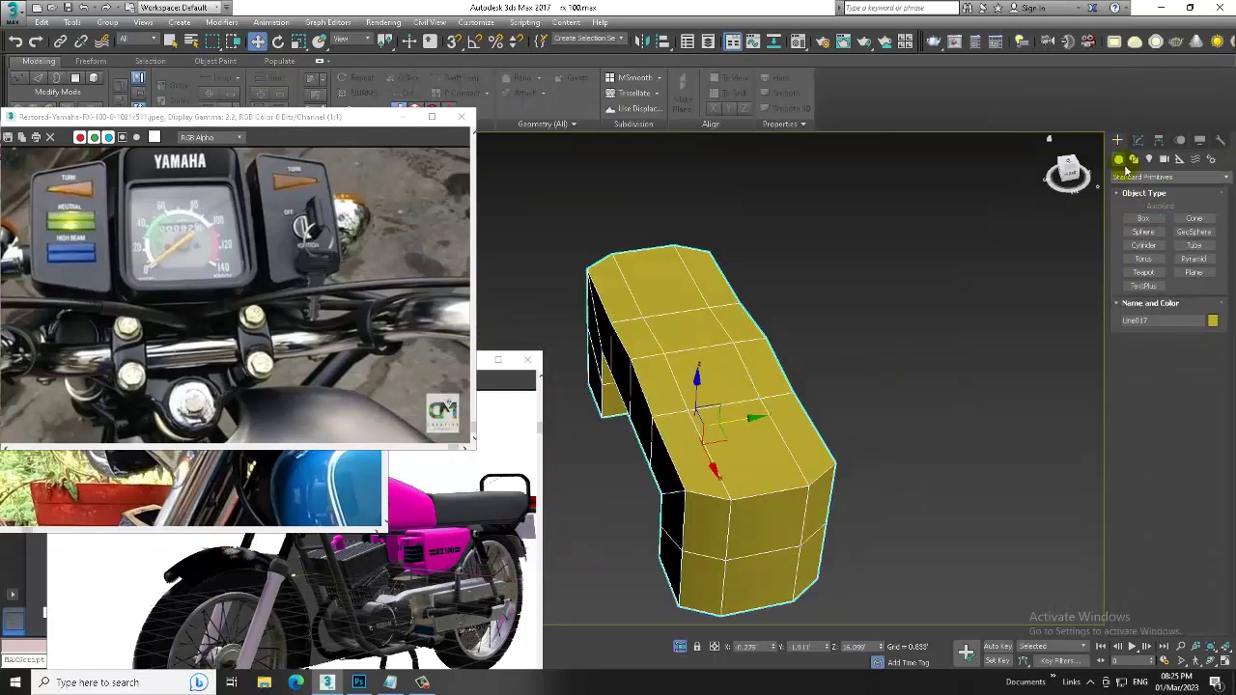
pyautogui.click(1145, 246)
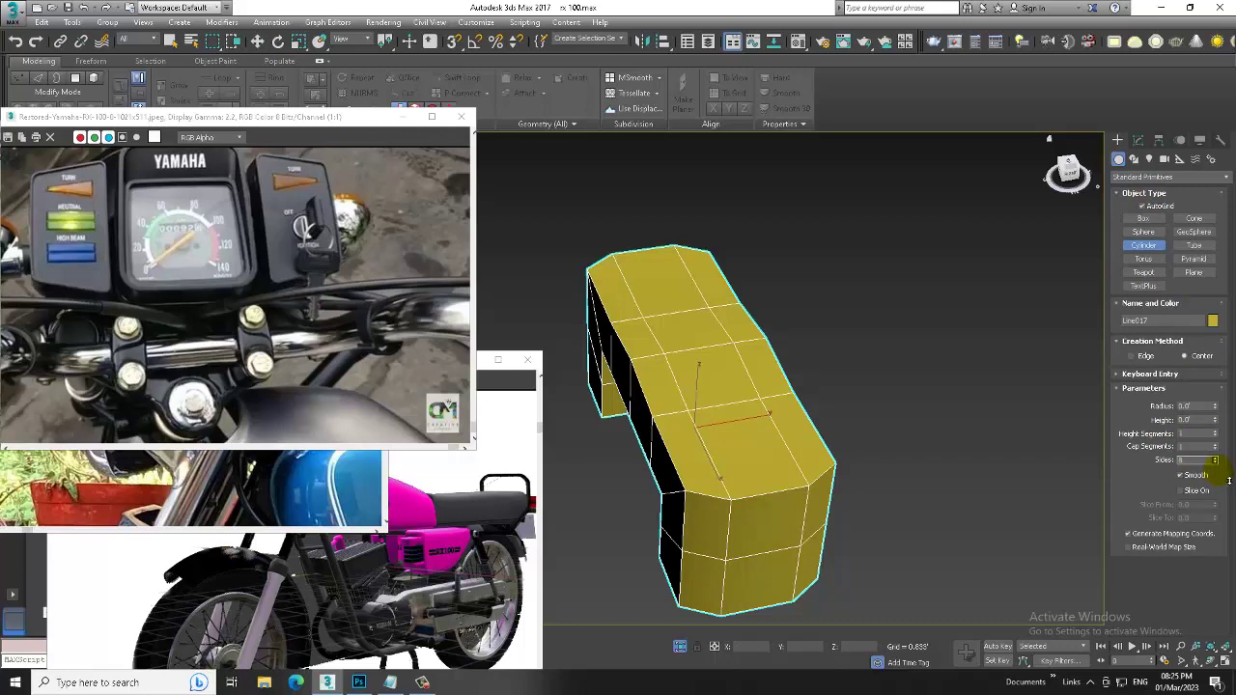
pyautogui.keyDown('alt'); pyautogui.moveTo(763, 483); pyautogui.dragTo(784, 507, button='middle'); pyautogui.keyUp('alt')
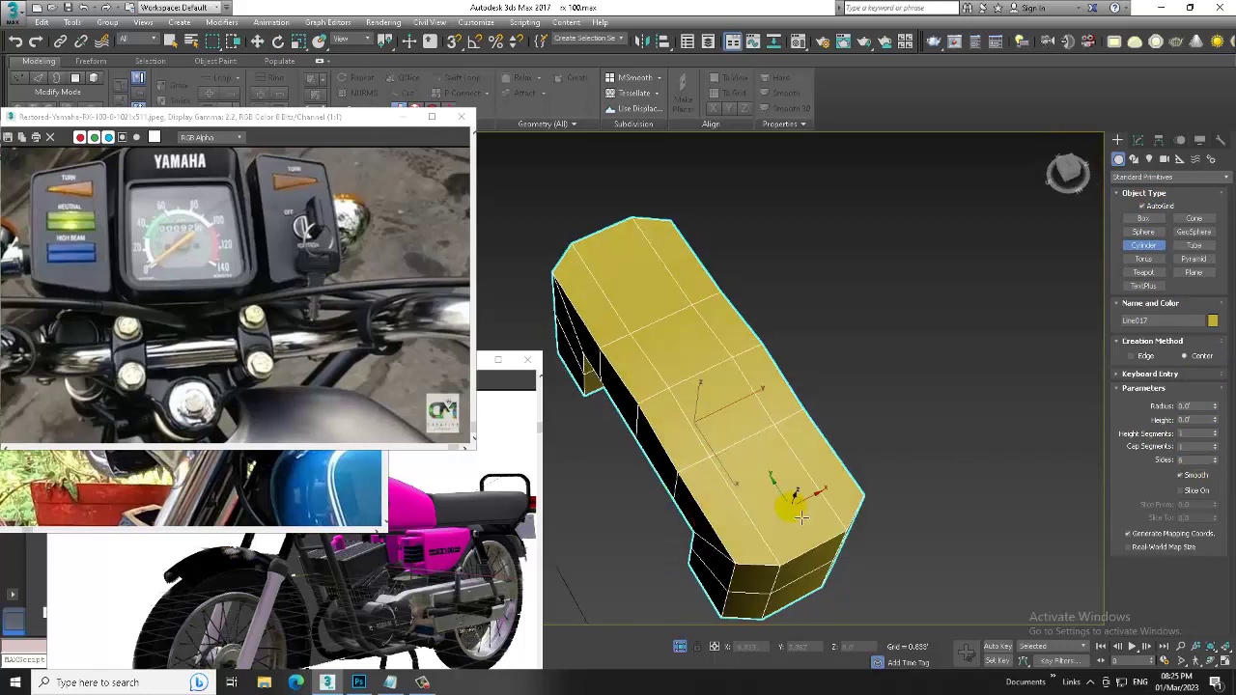
pyautogui.moveTo(778, 498); pyautogui.dragTo(841, 542)
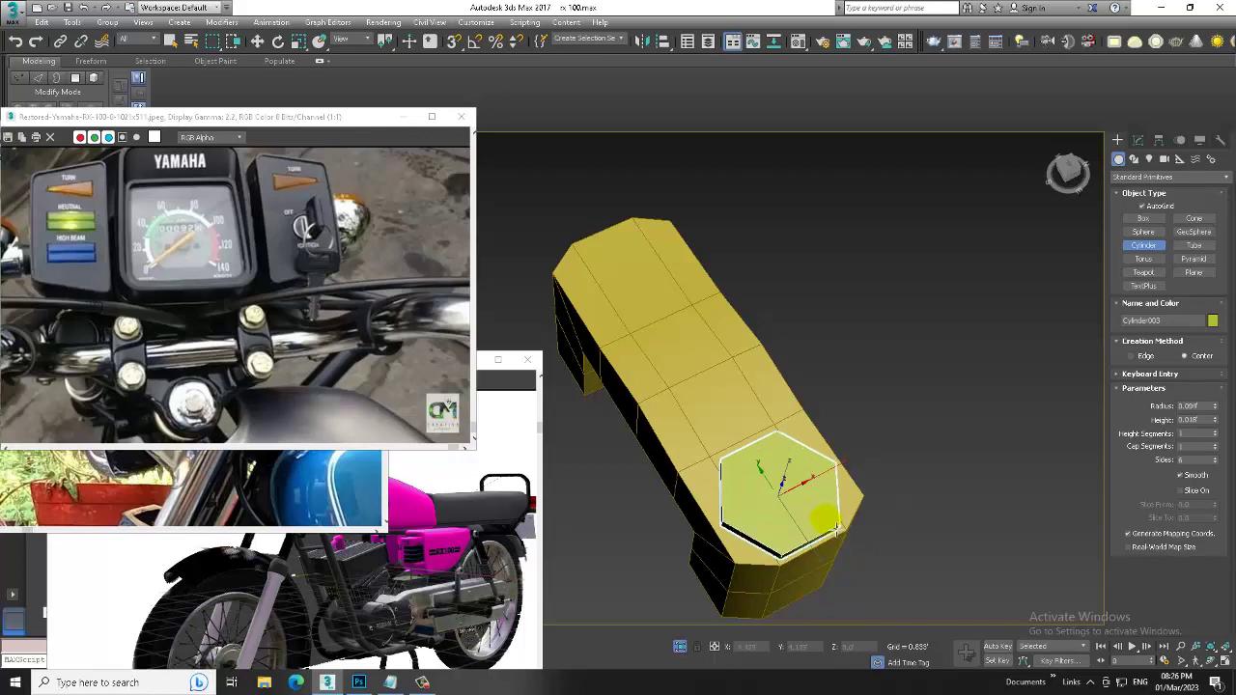
pyautogui.click(840, 533)
pyautogui.moveTo(841, 533)
pyautogui.keyDown('alt'); pyautogui.mouseDown(button='middle')
pyautogui.moveTo(831, 452)
pyautogui.moveTo(835, 520)
pyautogui.mouseUp(button='middle'); pyautogui.keyUp('alt')
pyautogui.press('w')
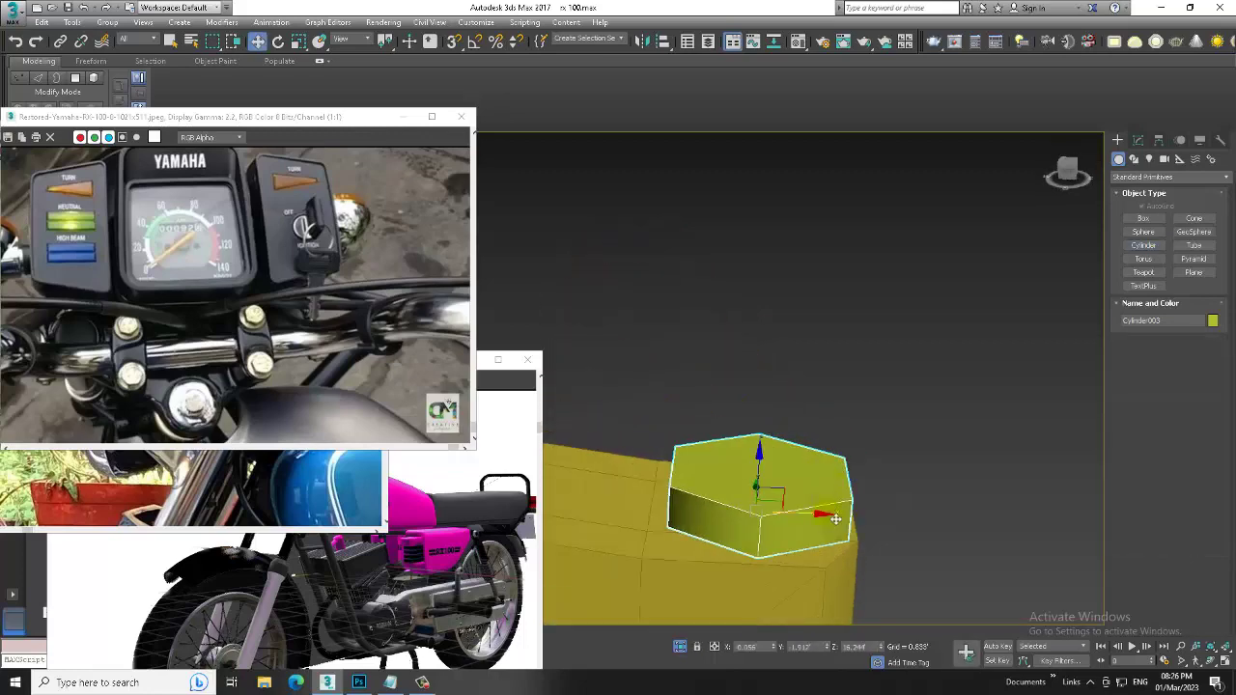
# Give the cylinder 8 sides and convert it to an Editable Poly.
pyautogui.click(1141, 138)
pyautogui.click(1215, 379)
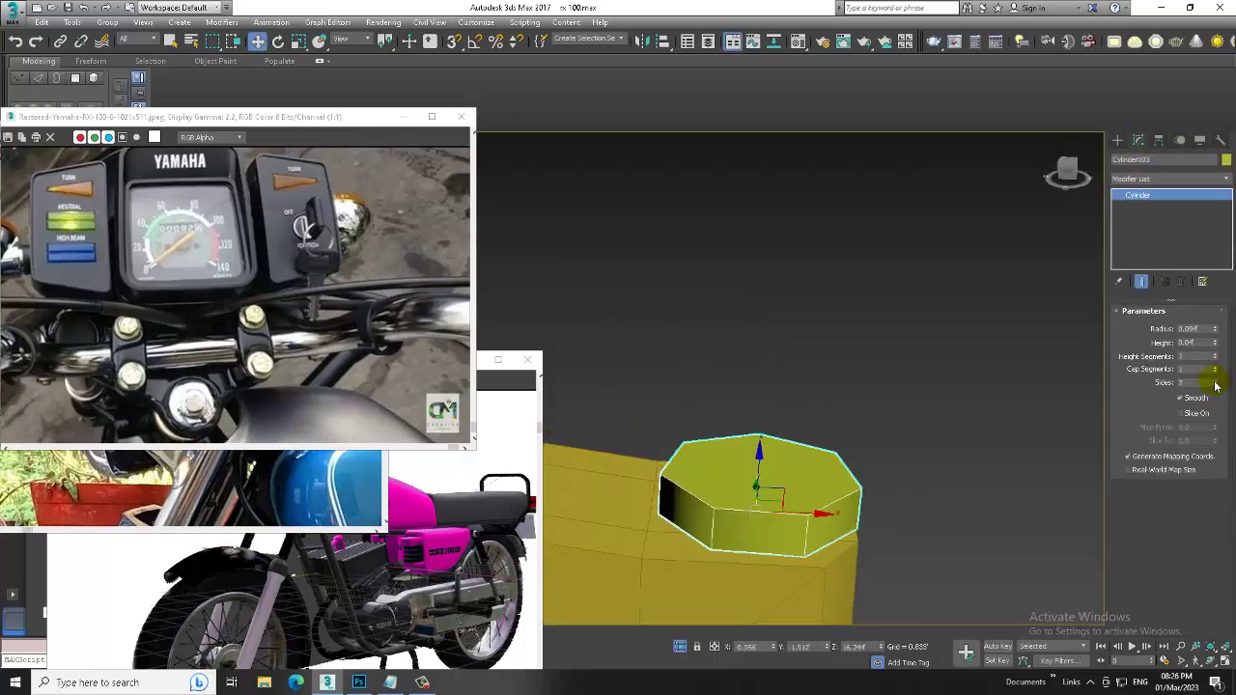
pyautogui.click(1215, 379)
pyautogui.rightClick(808, 477)
pyautogui.click(867, 614)
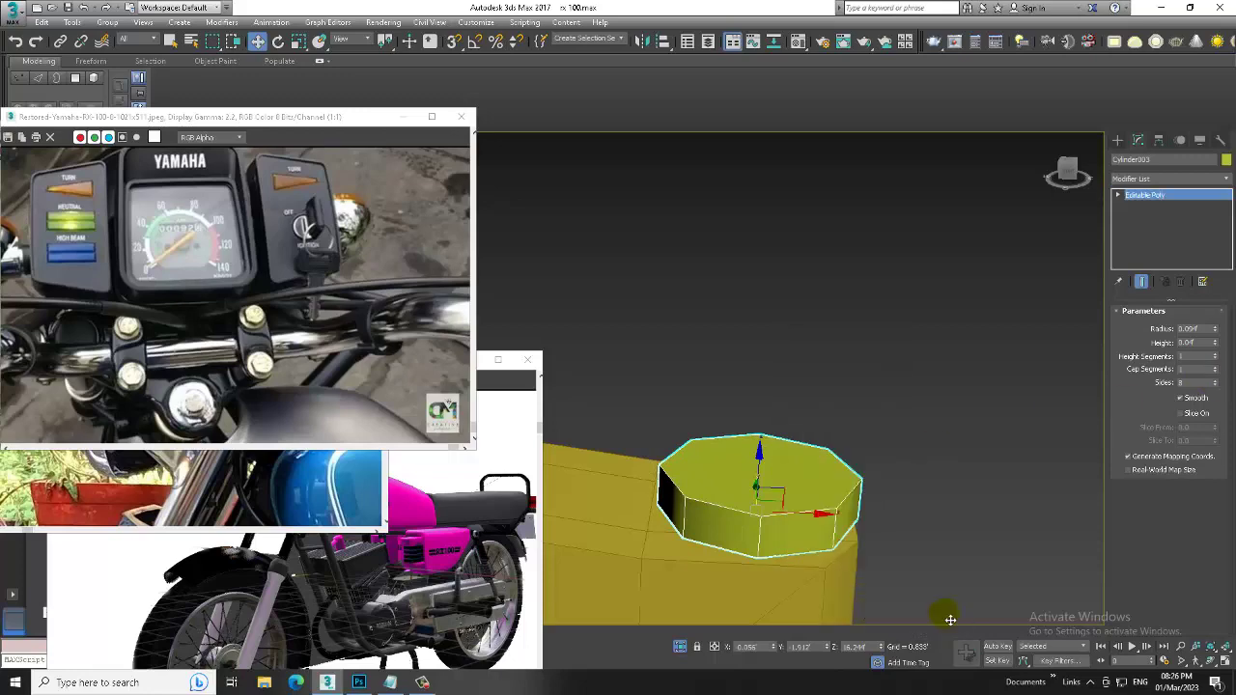
pyautogui.moveTo(937, 612)
pyautogui.keyDown('alt'); pyautogui.mouseDown(button='middle')
pyautogui.moveTo(662, 427)
pyautogui.moveTo(686, 425)
pyautogui.mouseUp(button='middle'); pyautogui.keyUp('alt')
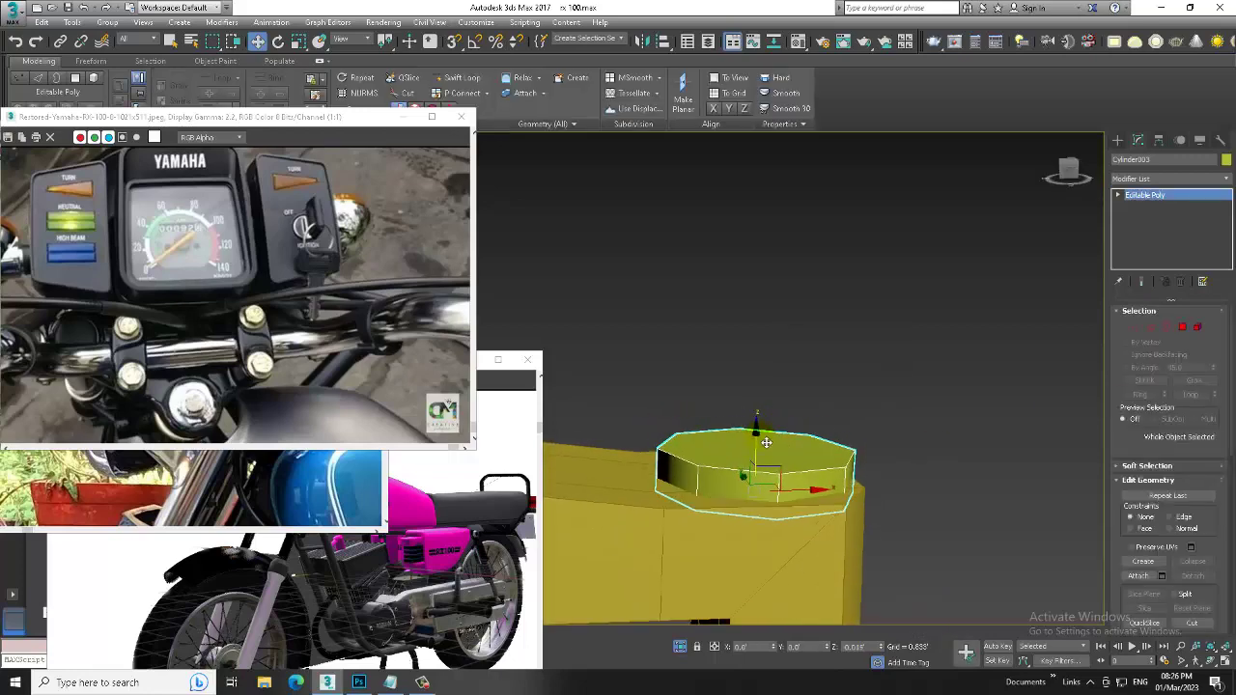
pyautogui.keyDown('alt'); pyautogui.moveTo(767, 425); pyautogui.dragTo(705, 514, button='middle'); pyautogui.keyUp('alt')
# Inset the cylinder's top face and extrude the centre into a small raised step.
pyautogui.press('4')
pyautogui.click(700, 467)
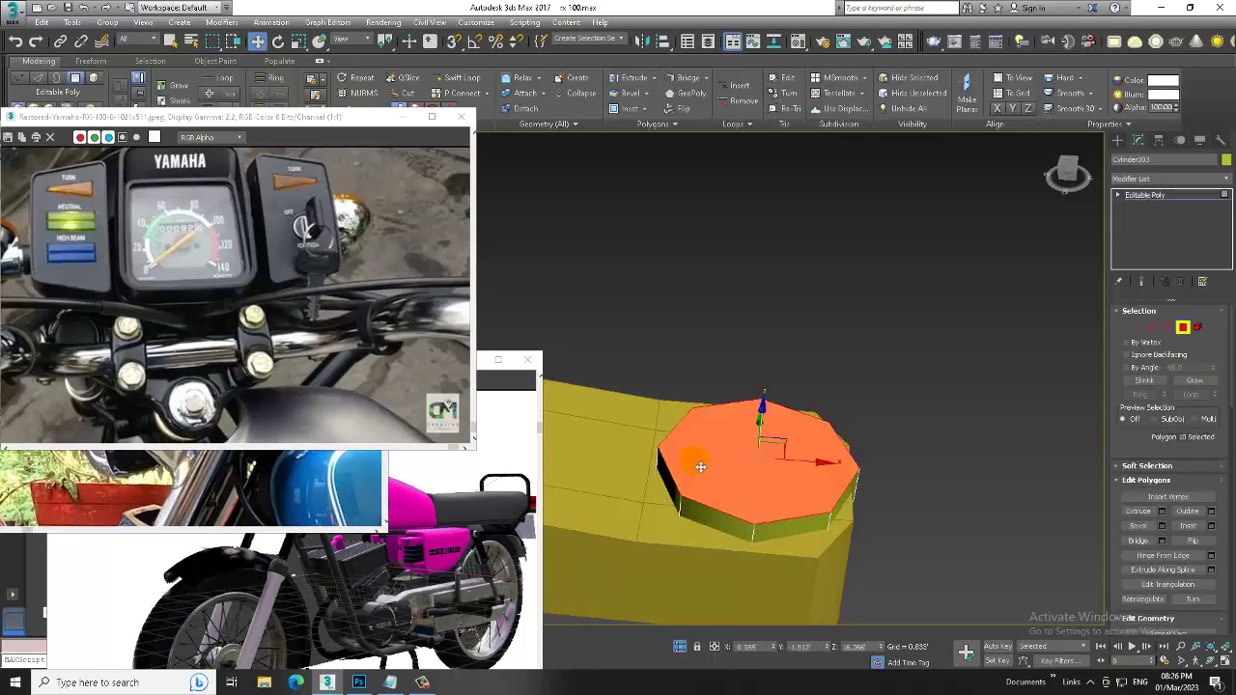
pyautogui.click(1214, 529)
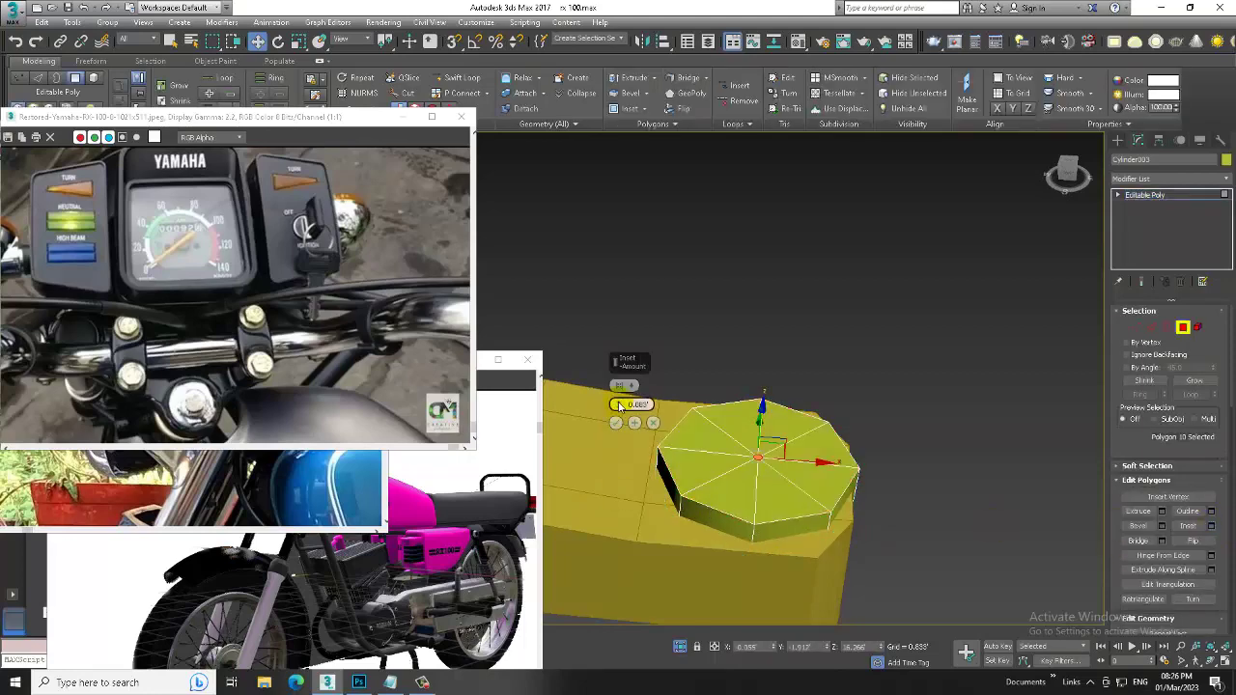
pyautogui.moveTo(622, 406); pyautogui.dragTo(629, 410)
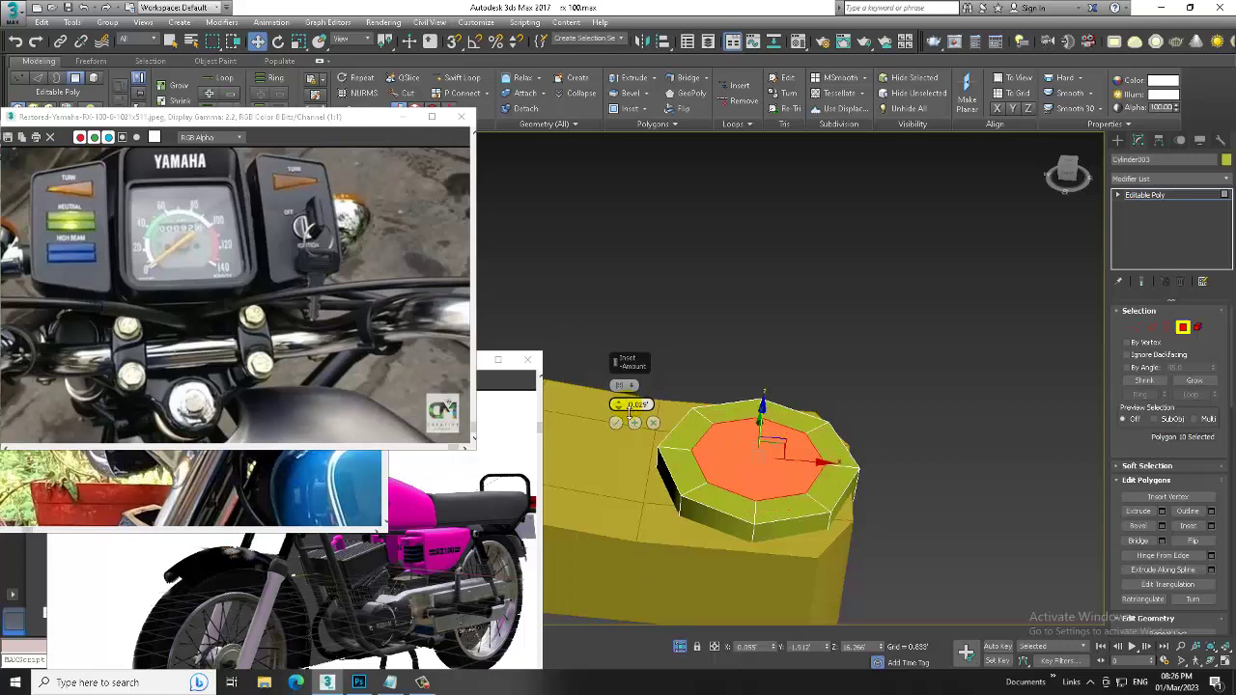
pyautogui.click(617, 423)
pyautogui.click(1161, 510)
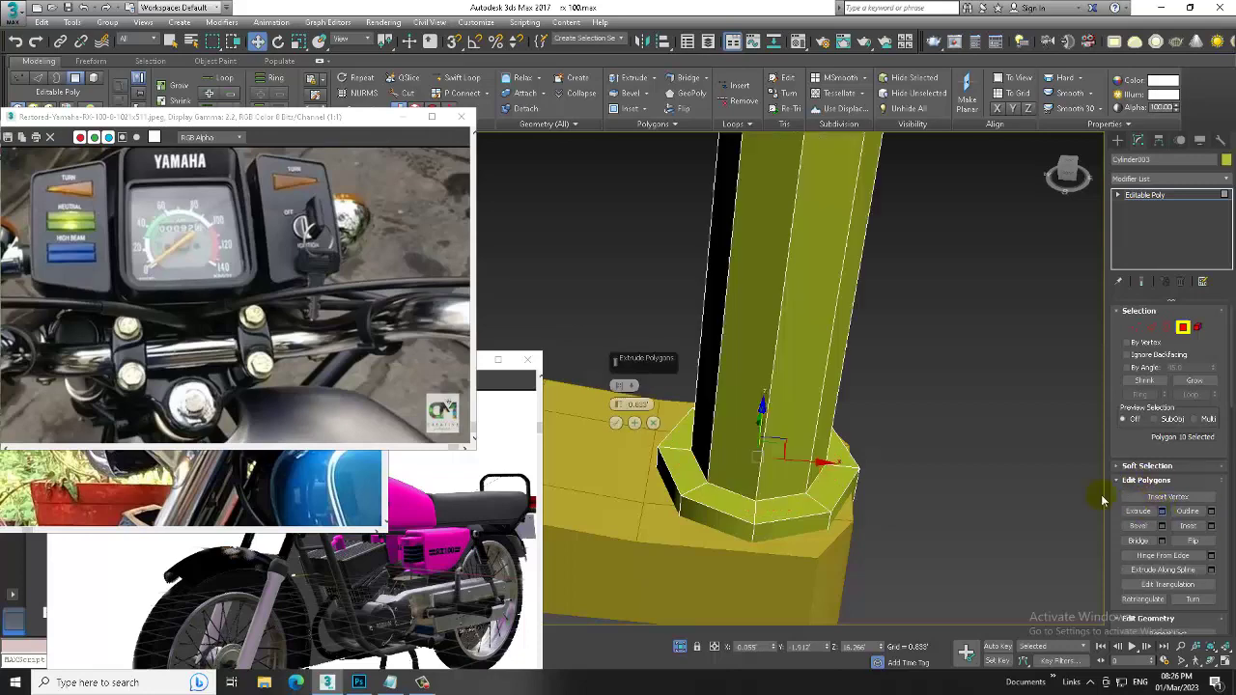
pyautogui.moveTo(618, 404); pyautogui.dragTo(639, 471)
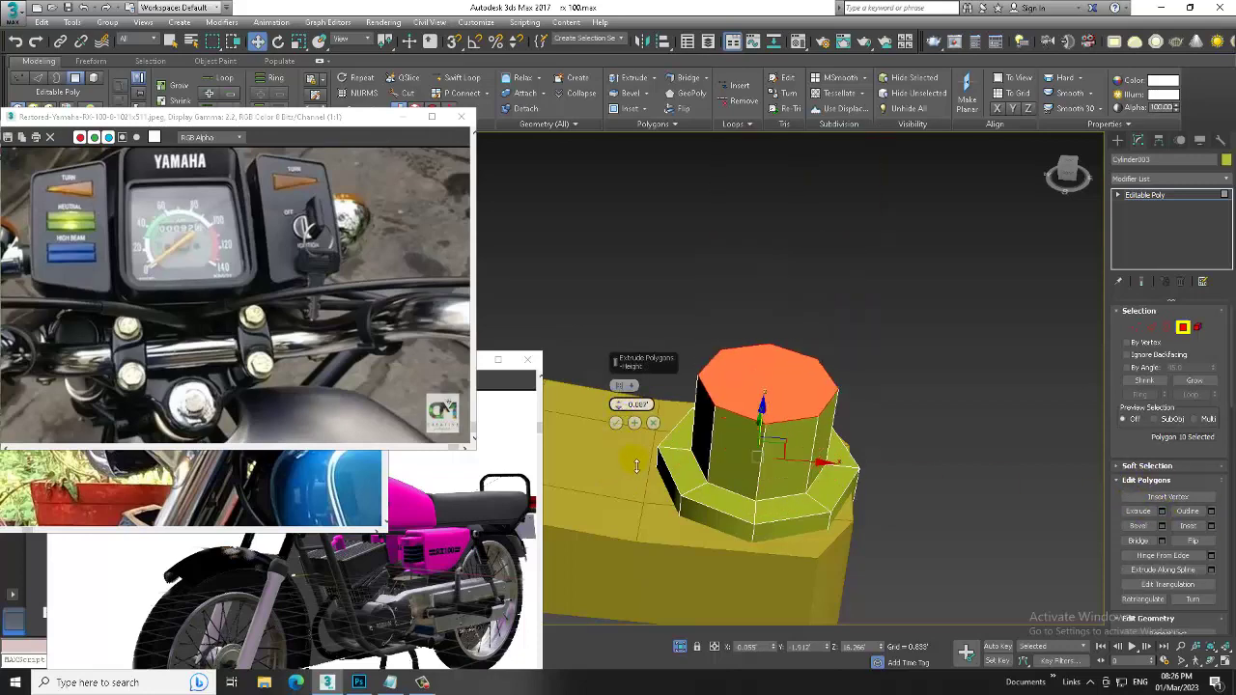
pyautogui.click(615, 423)
pyautogui.click(891, 397)
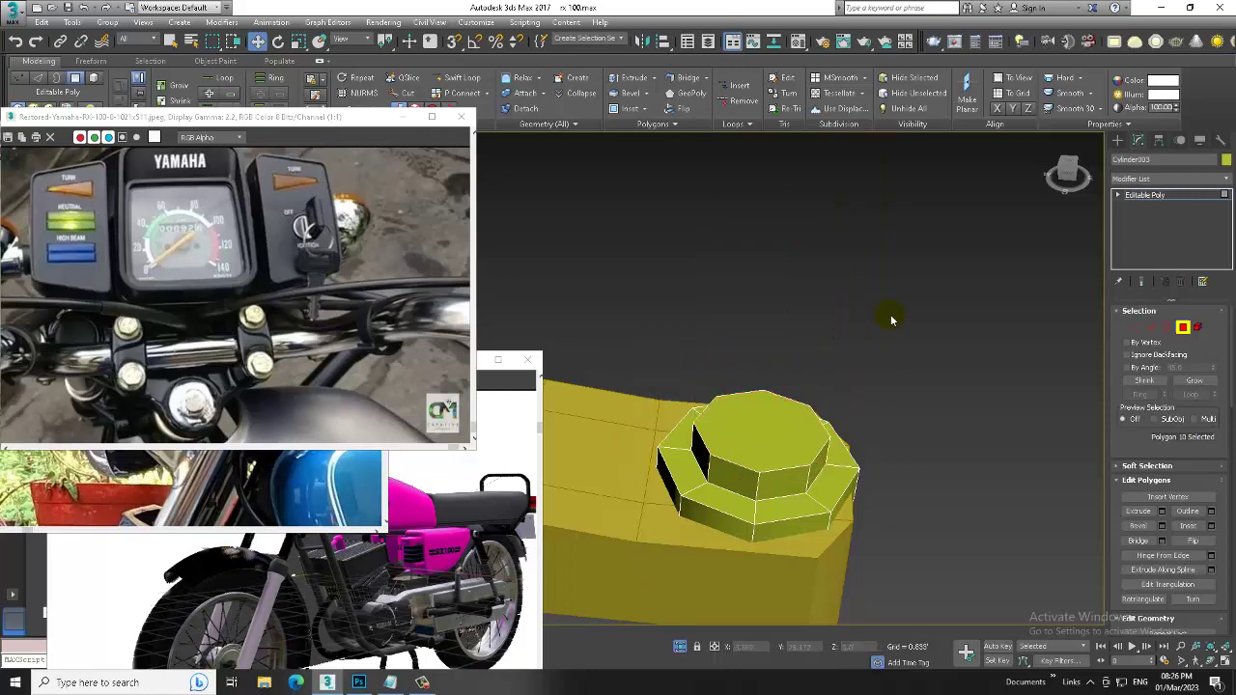
pyautogui.scroll(-5, 862, 388)
# Shift-drag a copy of the bolt cap to the plate's left end in Front view.
pyautogui.press('r')
pyautogui.click(1180, 201)
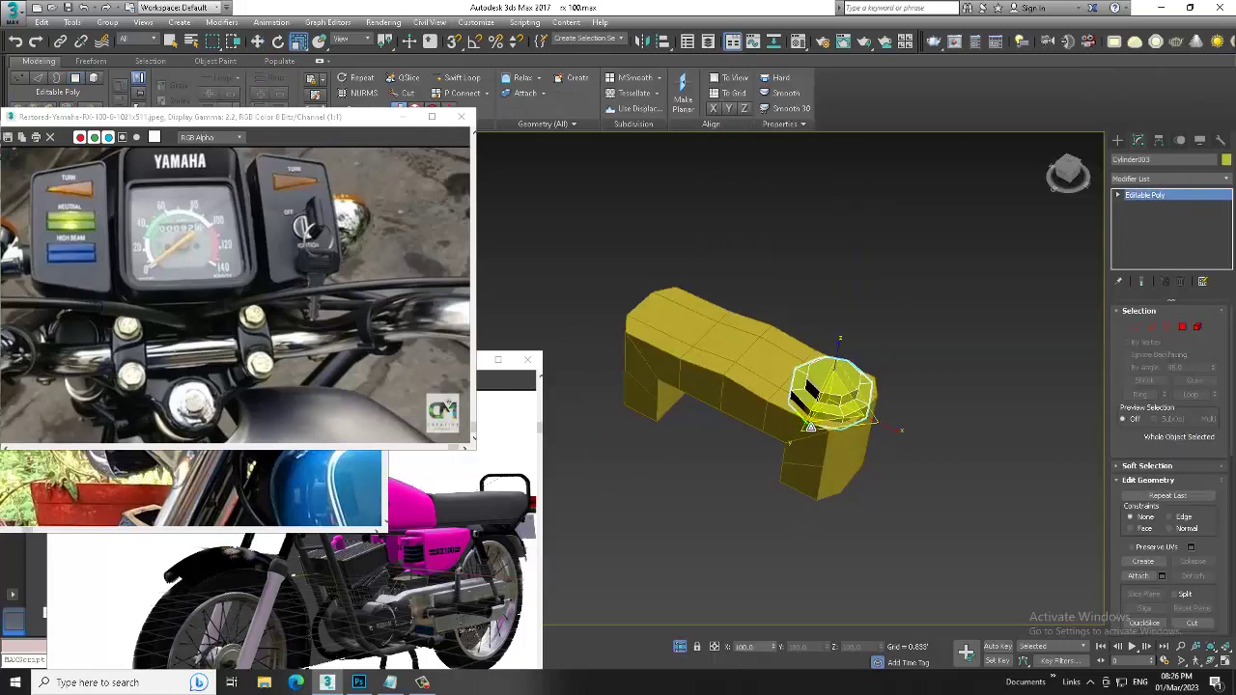
pyautogui.keyDown('alt'); pyautogui.moveTo(839, 396); pyautogui.dragTo(845, 386, button='middle'); pyautogui.keyUp('alt')
pyautogui.press('w')
pyautogui.press('f')
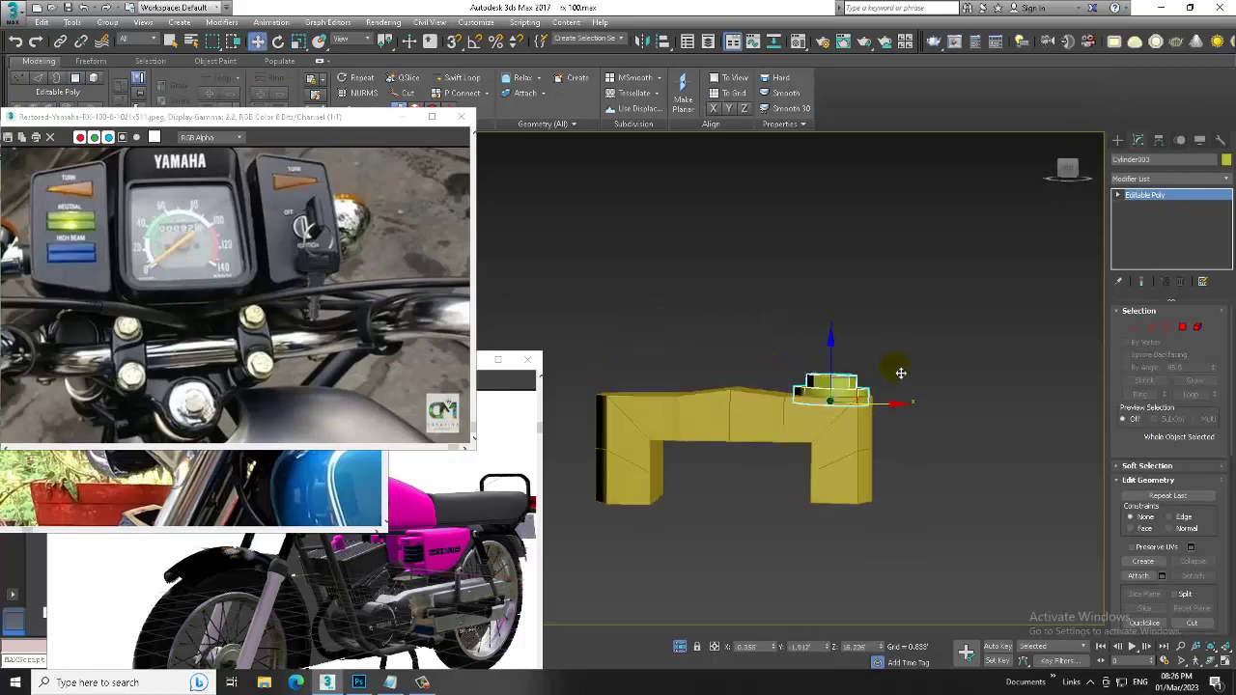
pyautogui.keyDown('shift'); pyautogui.moveTo(888, 410); pyautogui.dragTo(692, 437); pyautogui.keyUp('shift')
pyautogui.click(619, 396)
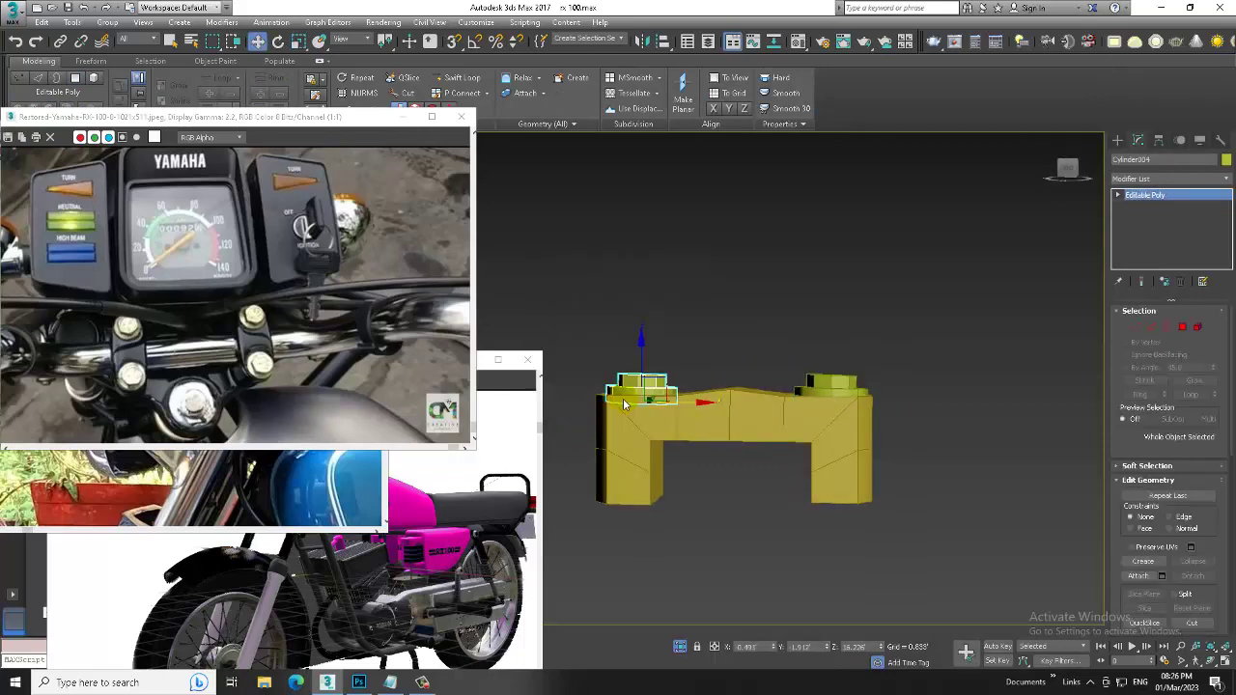
# Bring the handlebar reference photo forward and end isolation to show the whole scene.
pyautogui.click(326, 529)
pyautogui.scroll(-2, 116, 405)
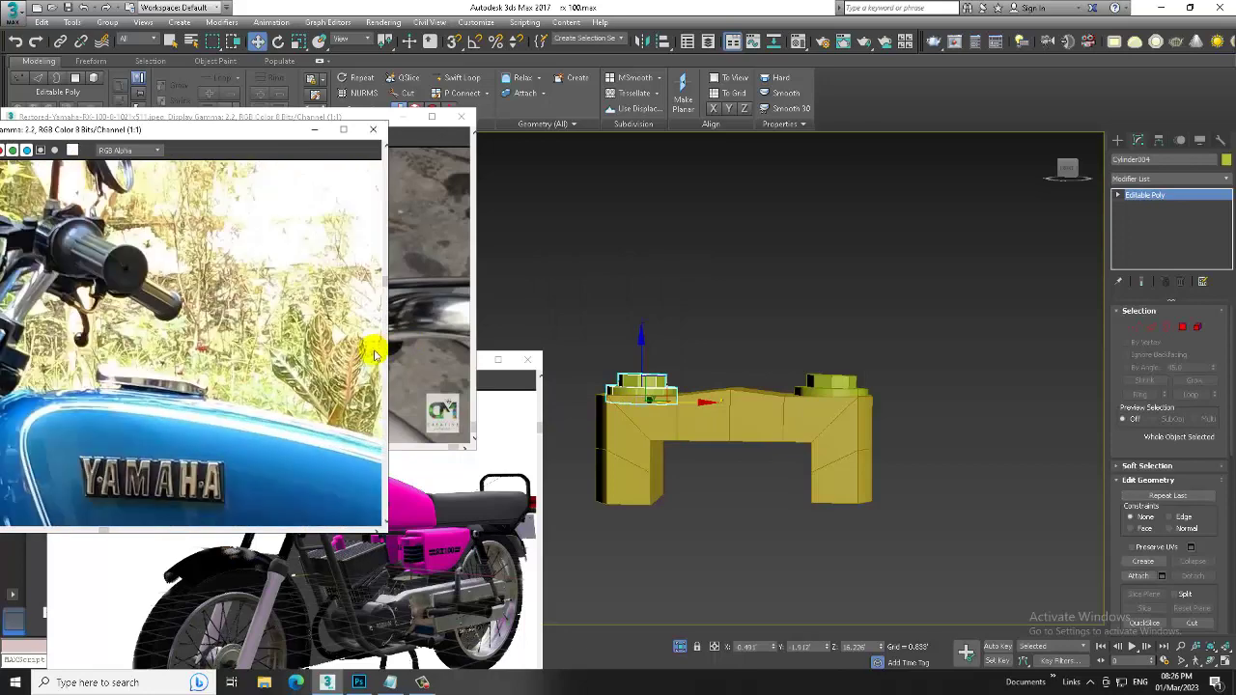
pyautogui.scroll(2, 348, 401)
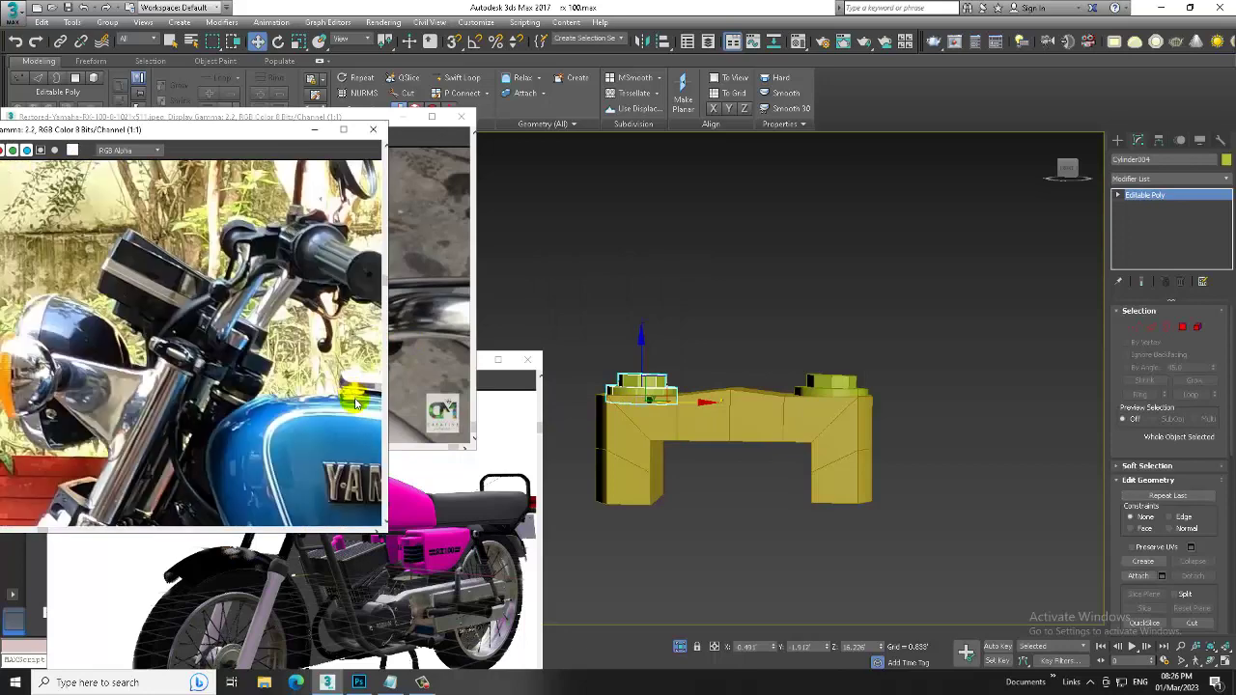
pyautogui.rightClick(780, 268)
pyautogui.click(826, 163)
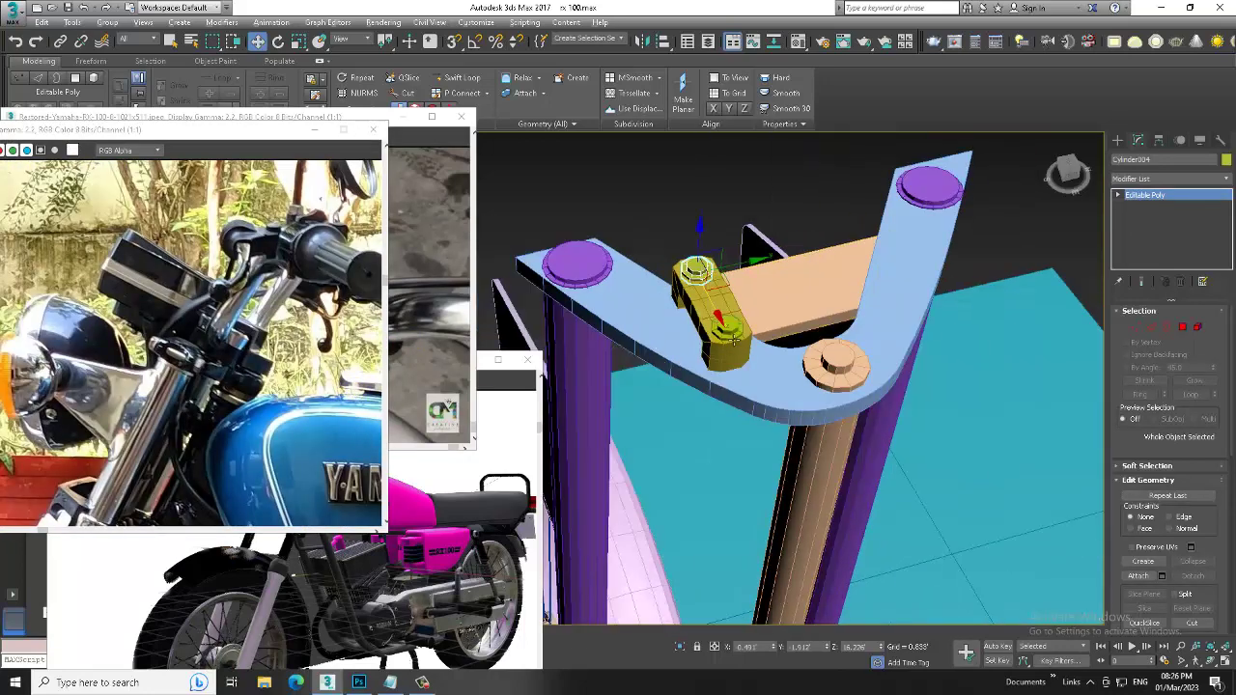
# Shift-drag a copy of the yellow clamp and caps to the fork plate's right side.
pyautogui.moveTo(732, 340)
pyautogui.keyDown('alt'); pyautogui.mouseDown(button='middle')
pyautogui.moveTo(797, 337)
pyautogui.moveTo(754, 327)
pyautogui.mouseUp(button='middle'); pyautogui.keyUp('alt')
pyautogui.keyDown('ctrl'); pyautogui.click(797, 337); pyautogui.keyUp('ctrl')
pyautogui.keyDown('shift'); pyautogui.moveTo(753, 326); pyautogui.dragTo(943, 327); pyautogui.keyUp('shift')
pyautogui.click(623, 394)
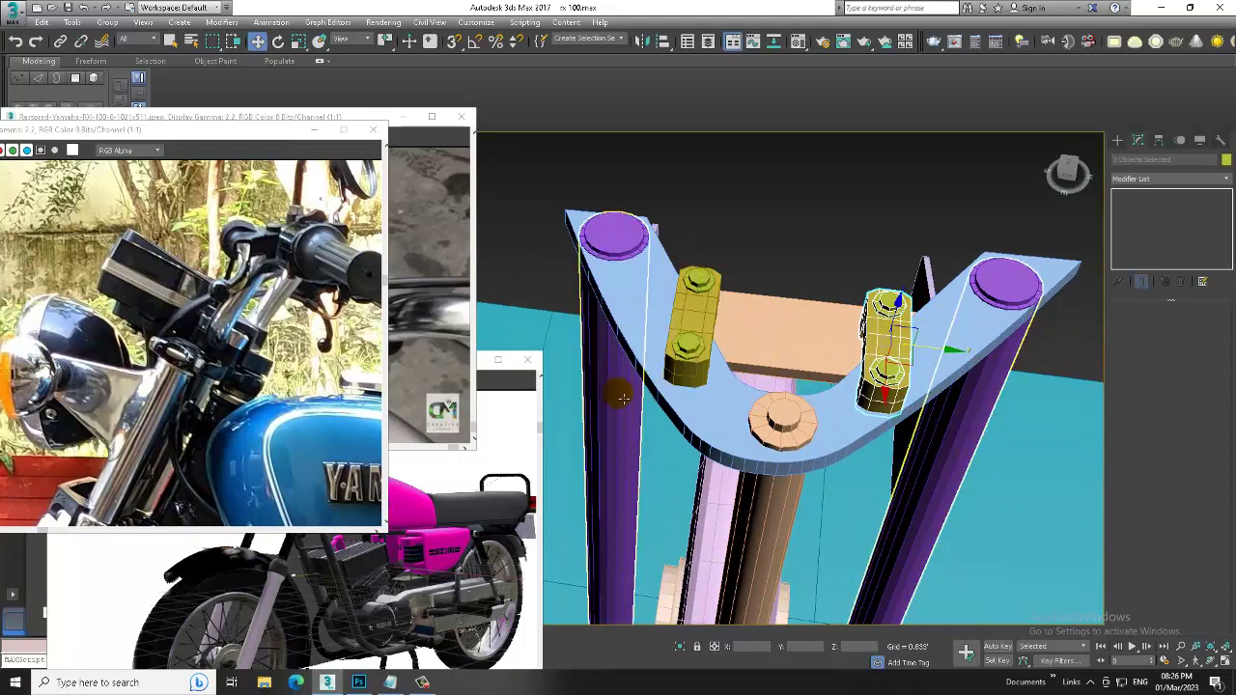
pyautogui.moveTo(623, 398)
pyautogui.keyDown('alt'); pyautogui.mouseDown(button='middle')
pyautogui.moveTo(699, 361)
pyautogui.moveTo(870, 338)
pyautogui.moveTo(922, 350)
pyautogui.moveTo(857, 326)
pyautogui.moveTo(776, 353)
pyautogui.mouseUp(button='middle'); pyautogui.keyUp('alt')
# Centre the clamps in a maximized Front view and bring the finished-bike reference image forward.
pyautogui.hotkey('alt', 'w')
pyautogui.hotkey('alt', 'w')
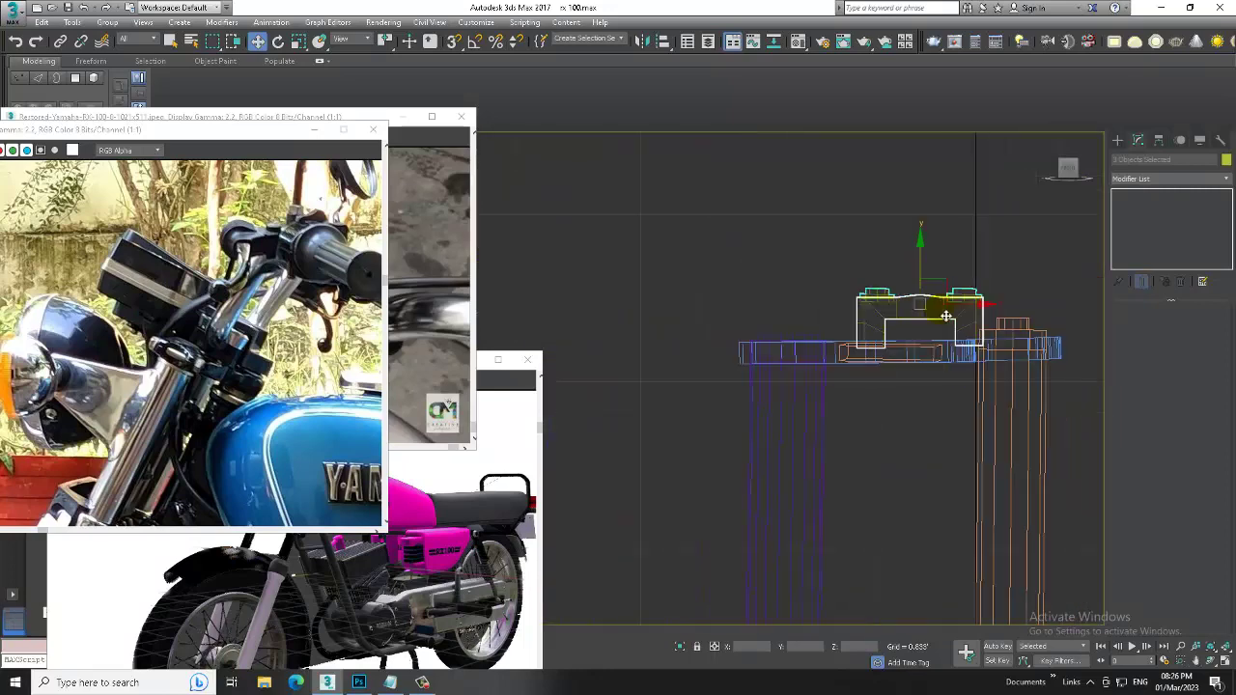
pyautogui.moveTo(947, 316)
pyautogui.keyDown('alt'); pyautogui.mouseDown(button='middle')
pyautogui.moveTo(587, 483)
pyautogui.moveTo(797, 419)
pyautogui.mouseUp(button='middle'); pyautogui.keyUp('alt')
pyautogui.hotkey('alt', 'w')
pyautogui.hotkey('alt', 'w')
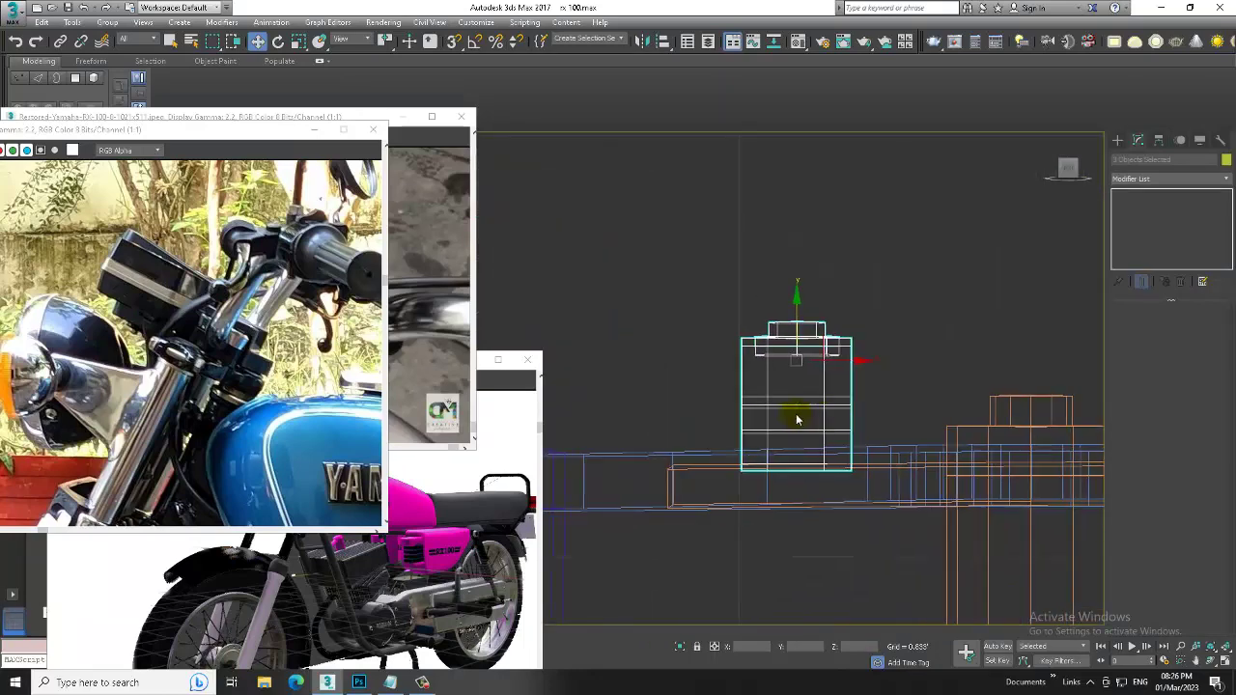
pyautogui.scroll(-4, 797, 419)
pyautogui.scroll(-3, 797, 419)
pyautogui.click(418, 558)
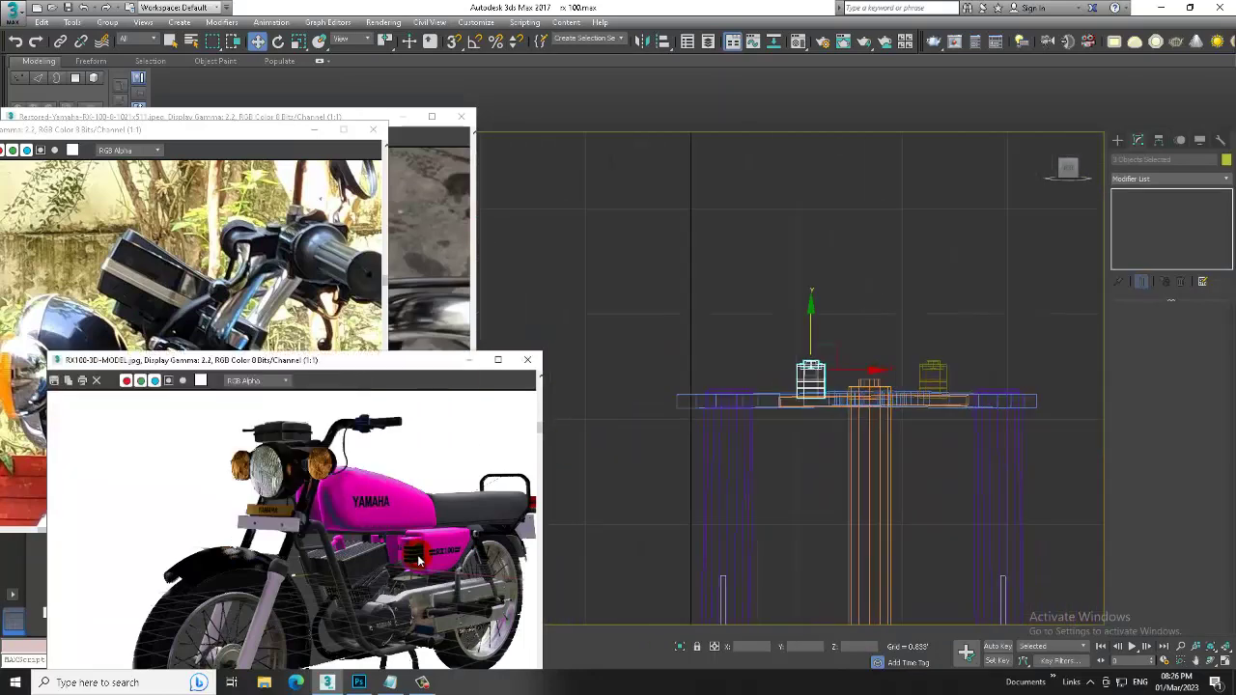
# Begin a handlebar Line spline in the Front view with AutoGrid off.
pyautogui.click(1117, 140)
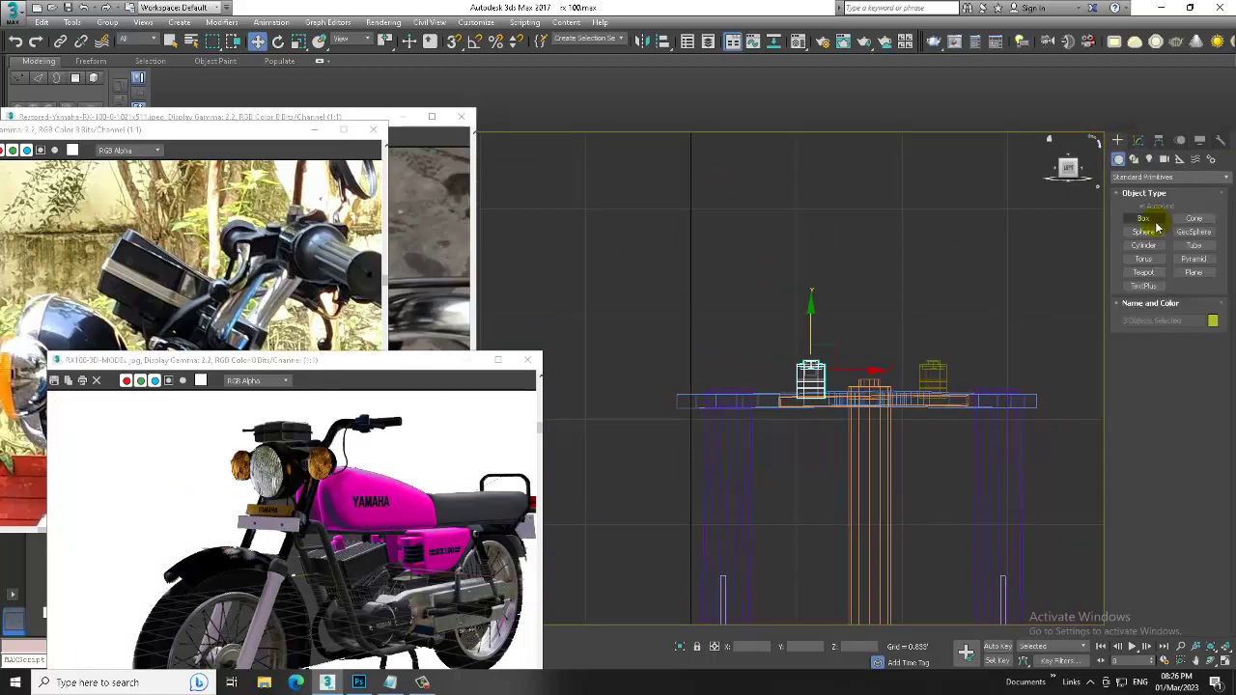
pyautogui.click(1134, 159)
pyautogui.click(1146, 230)
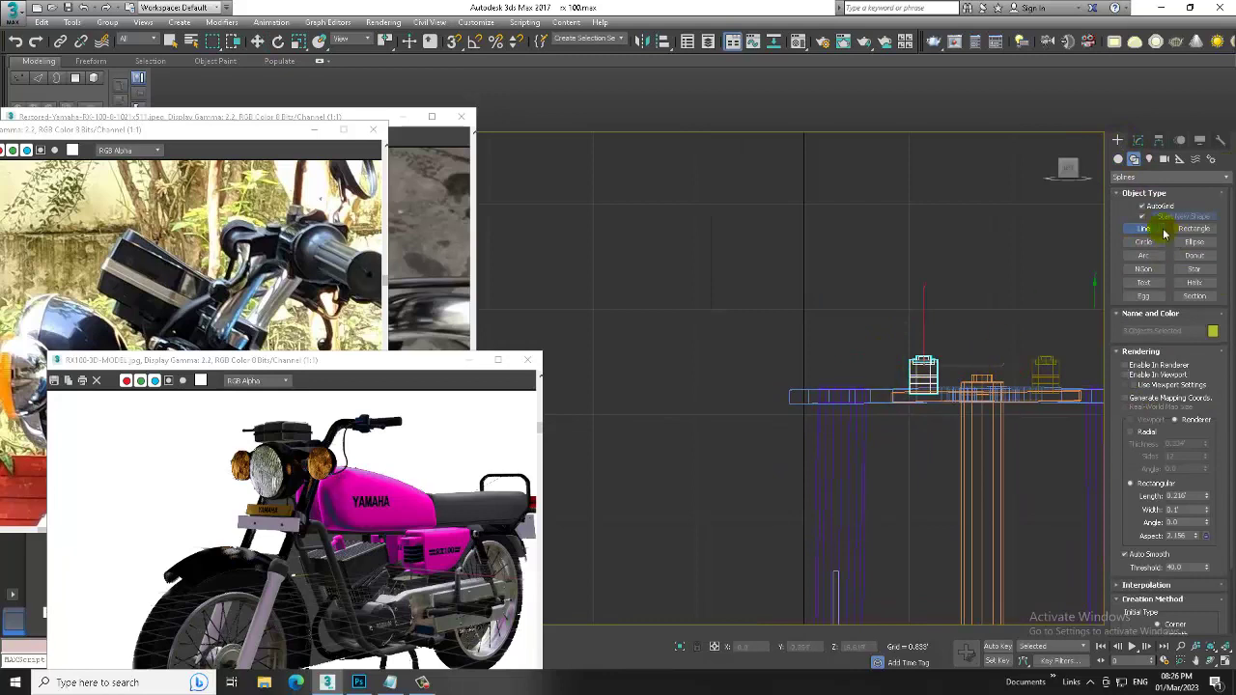
pyautogui.click(1142, 206)
pyautogui.moveTo(928, 383); pyautogui.dragTo(777, 381)
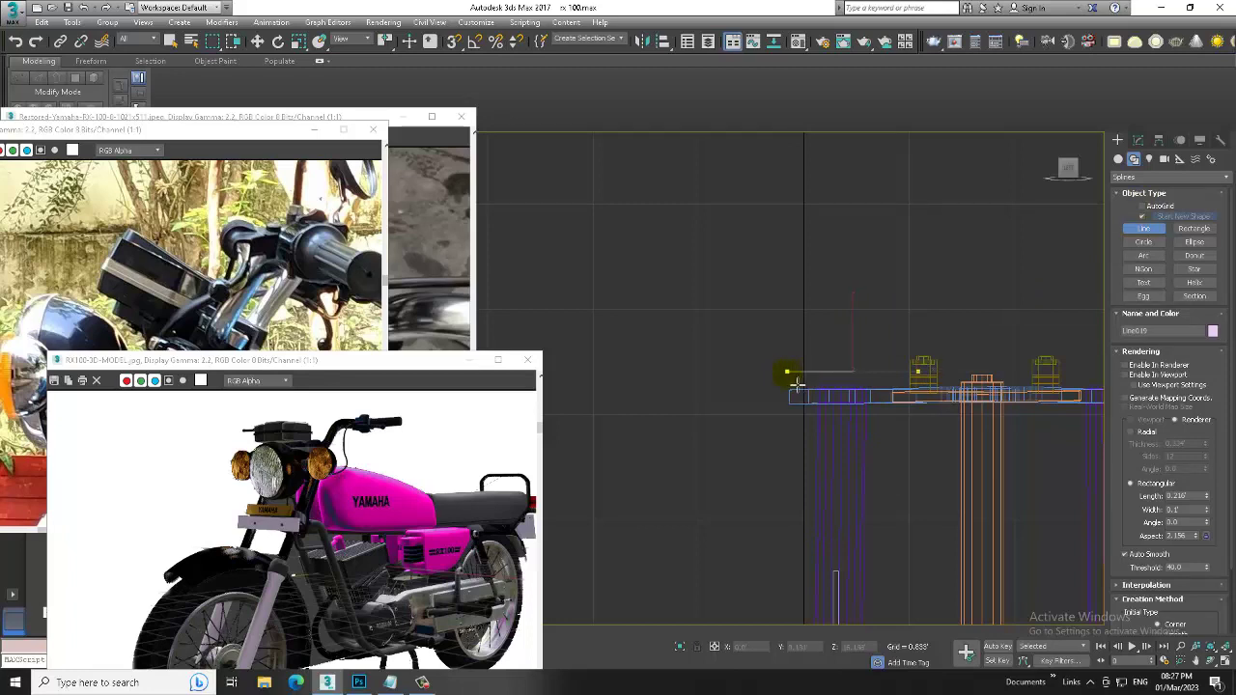
pyautogui.scroll(-2, 676, 276)
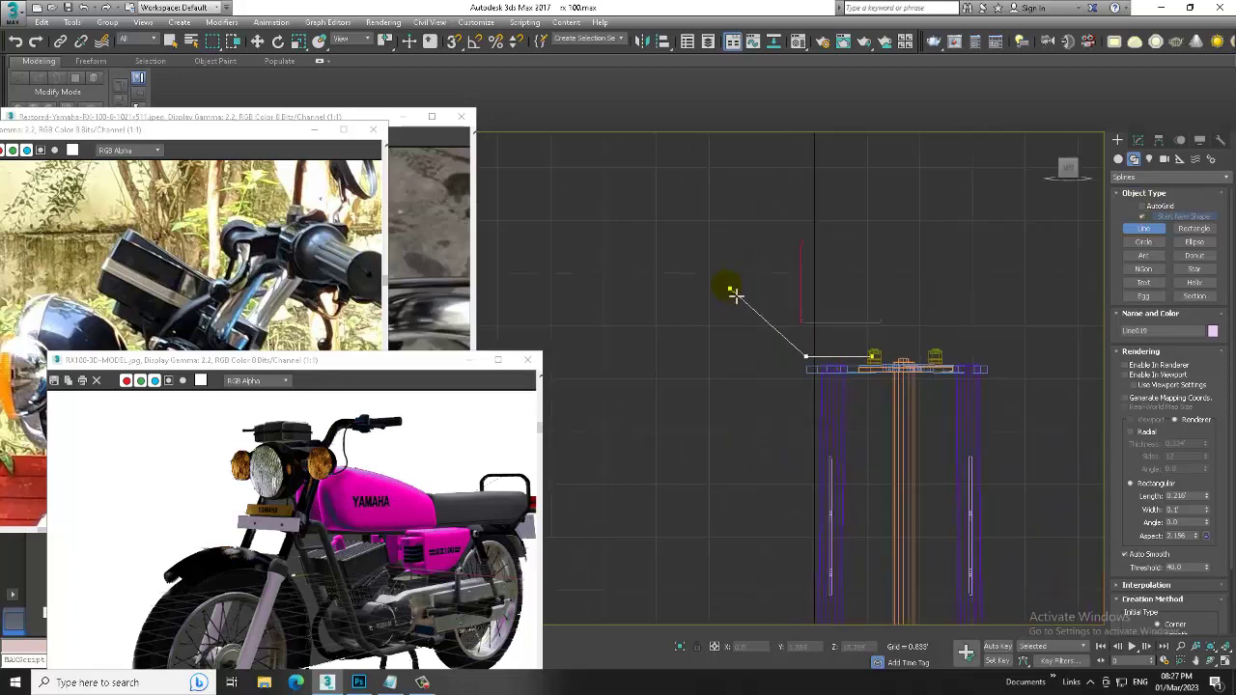
# Finish the handlebar line and maximize the Perspective view.
pyautogui.rightClick(633, 285)
pyautogui.hotkey('alt', 'w')
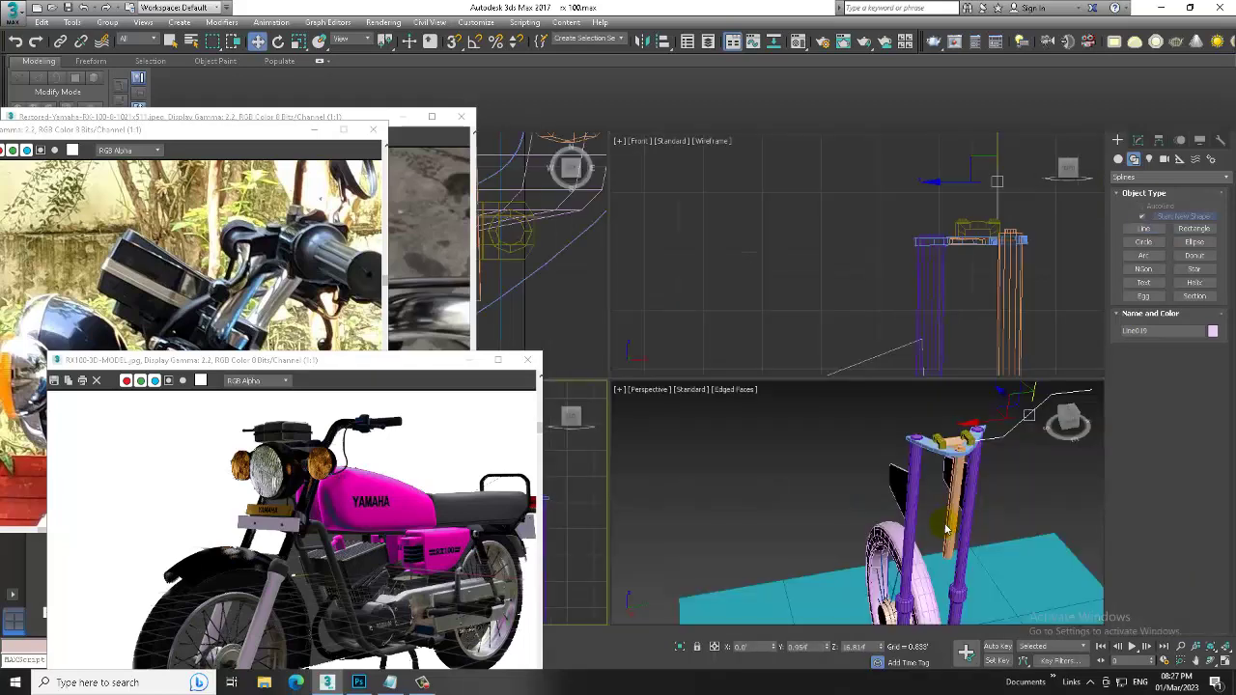
pyautogui.hotkey('alt', 'w')
pyautogui.scroll(3, 877, 409)
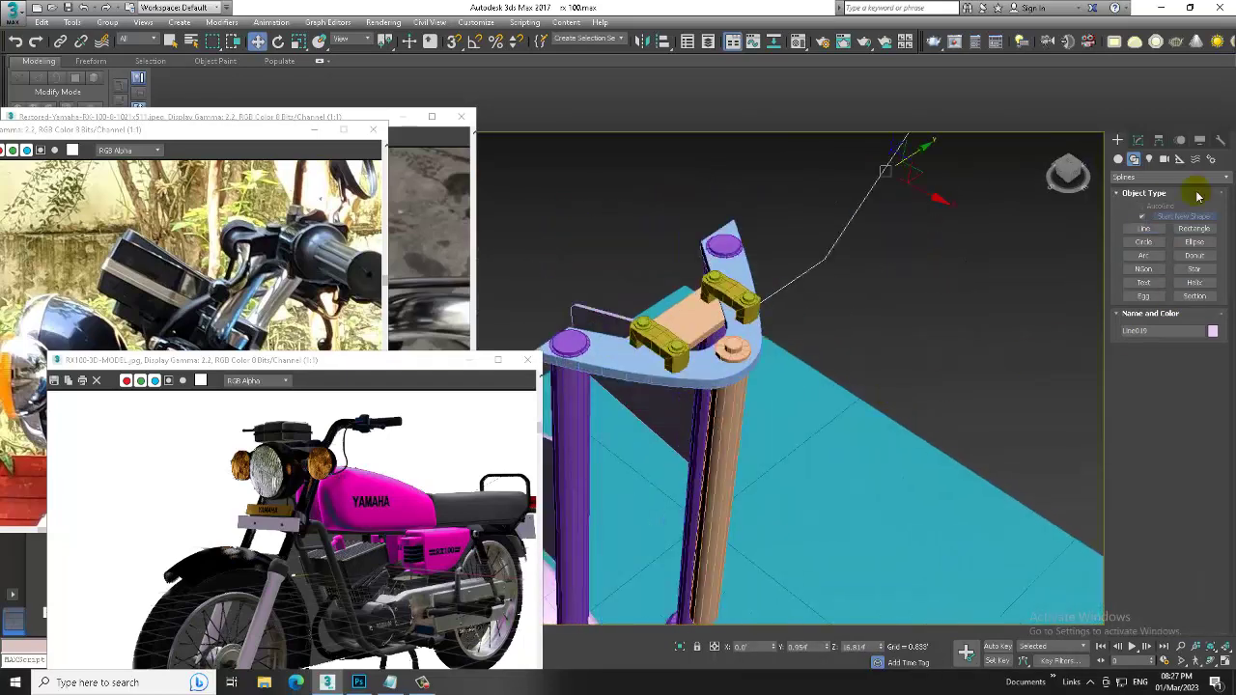
# Enable Line019 in the viewport as a Radial tube 0.207' thick.
pyautogui.click(1139, 141)
pyautogui.click(1142, 338)
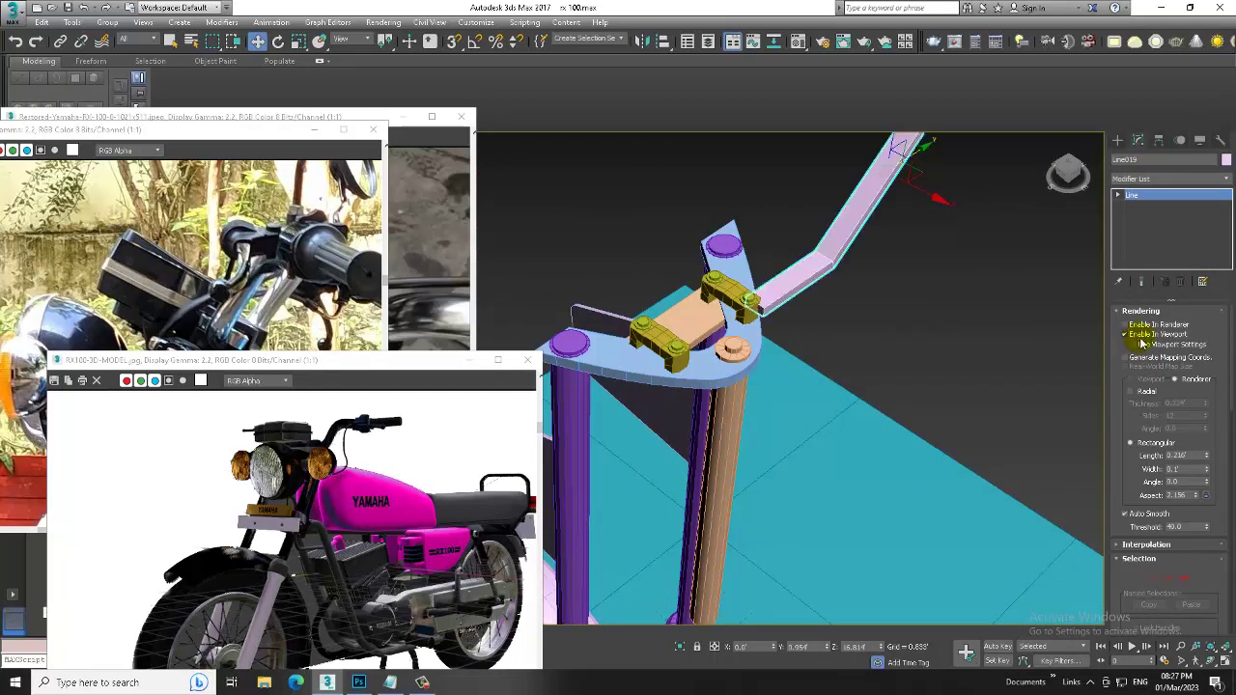
pyautogui.click(1138, 393)
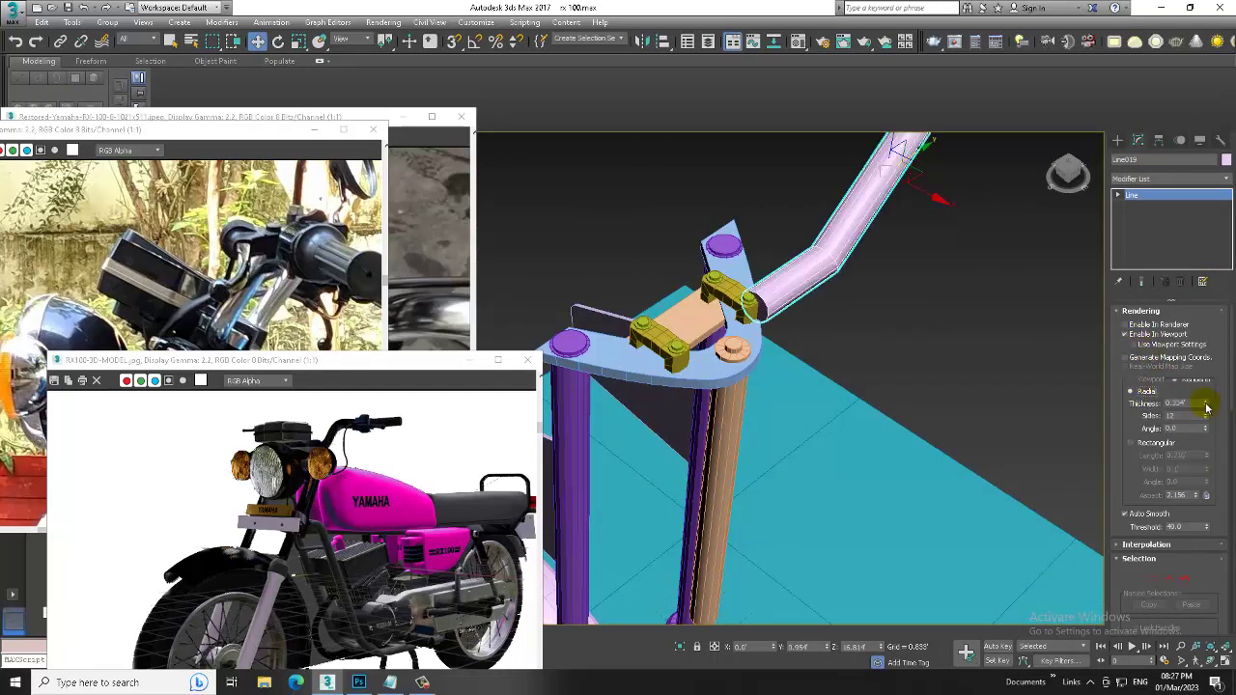
pyautogui.moveTo(1207, 408); pyautogui.dragTo(1207, 423)
pyautogui.moveTo(911, 323)
pyautogui.keyDown('alt'); pyautogui.mouseDown(button='middle')
pyautogui.moveTo(960, 297)
pyautogui.moveTo(933, 277)
pyautogui.moveTo(979, 320)
pyautogui.moveTo(860, 284)
pyautogui.moveTo(876, 313)
pyautogui.moveTo(935, 297)
pyautogui.mouseUp(button='middle'); pyautogui.keyUp('alt')
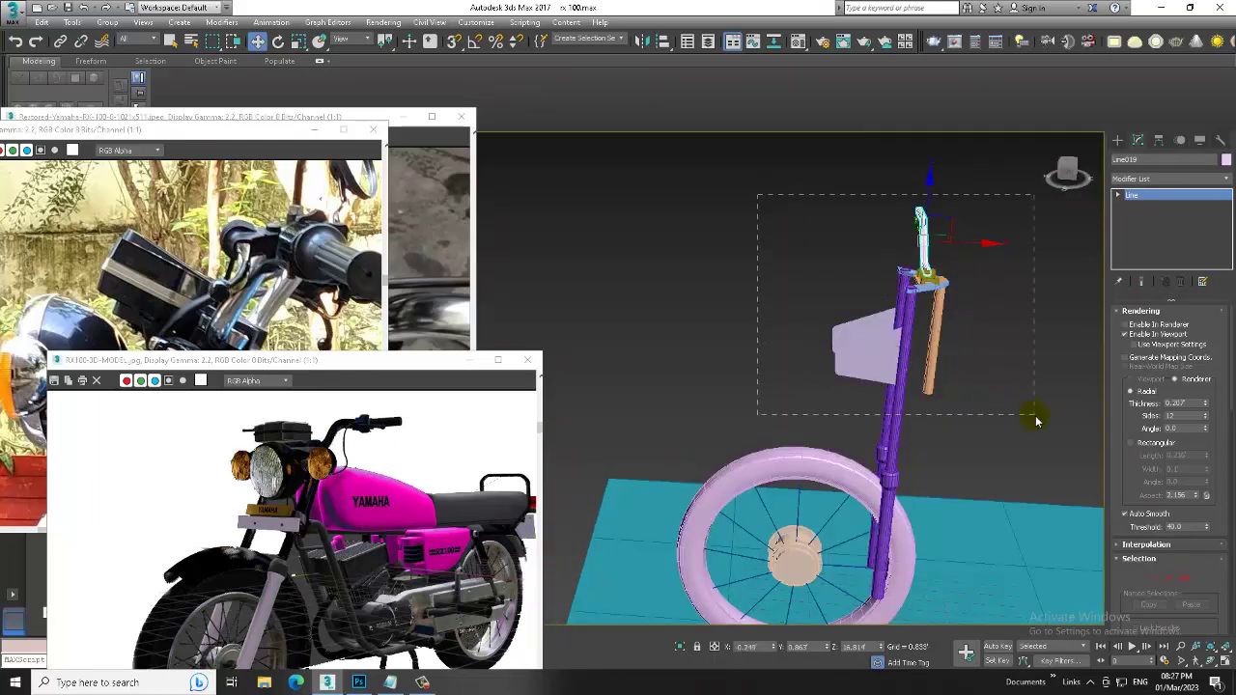
# Select the fork assembly and rotate it about 15° around Z in the maximized Front view.
pyautogui.moveTo(1036, 420); pyautogui.dragTo(1035, 419)
pyautogui.hotkey('alt', 'w')
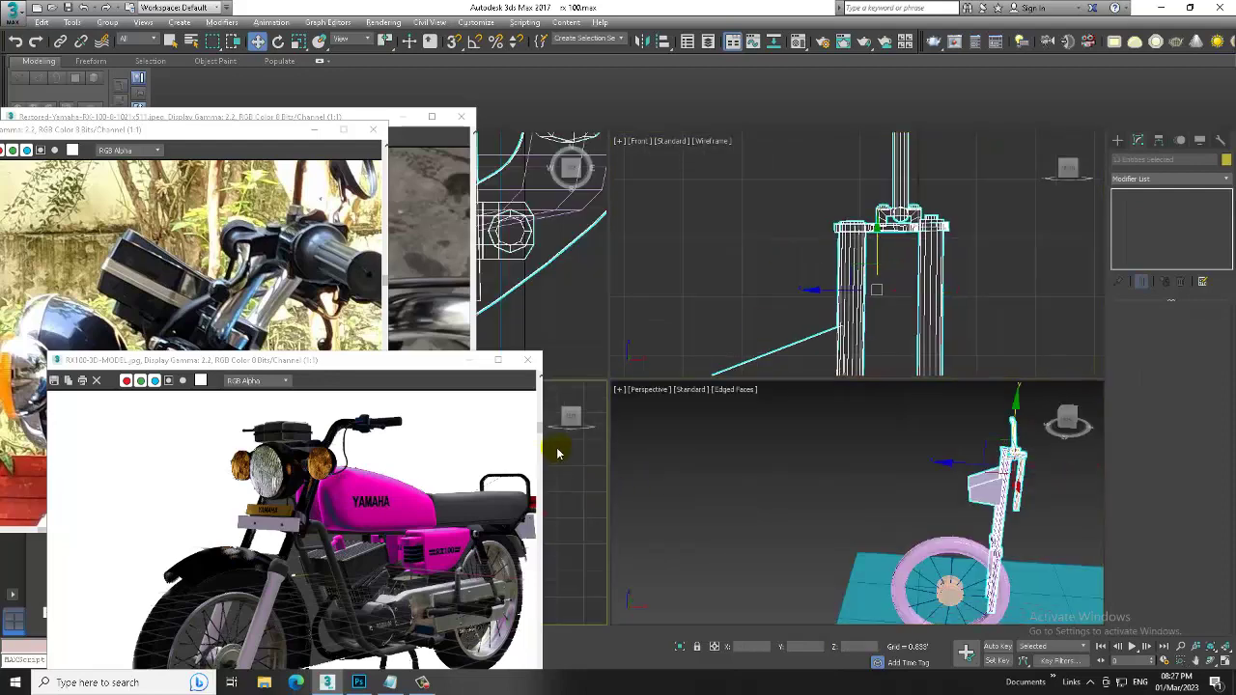
pyautogui.hotkey('alt', 'w')
pyautogui.hotkey('alt', 'w')
pyautogui.hotkey('alt', 'w')
pyautogui.scroll(2, 880, 284)
pyautogui.scroll(-5, 880, 284)
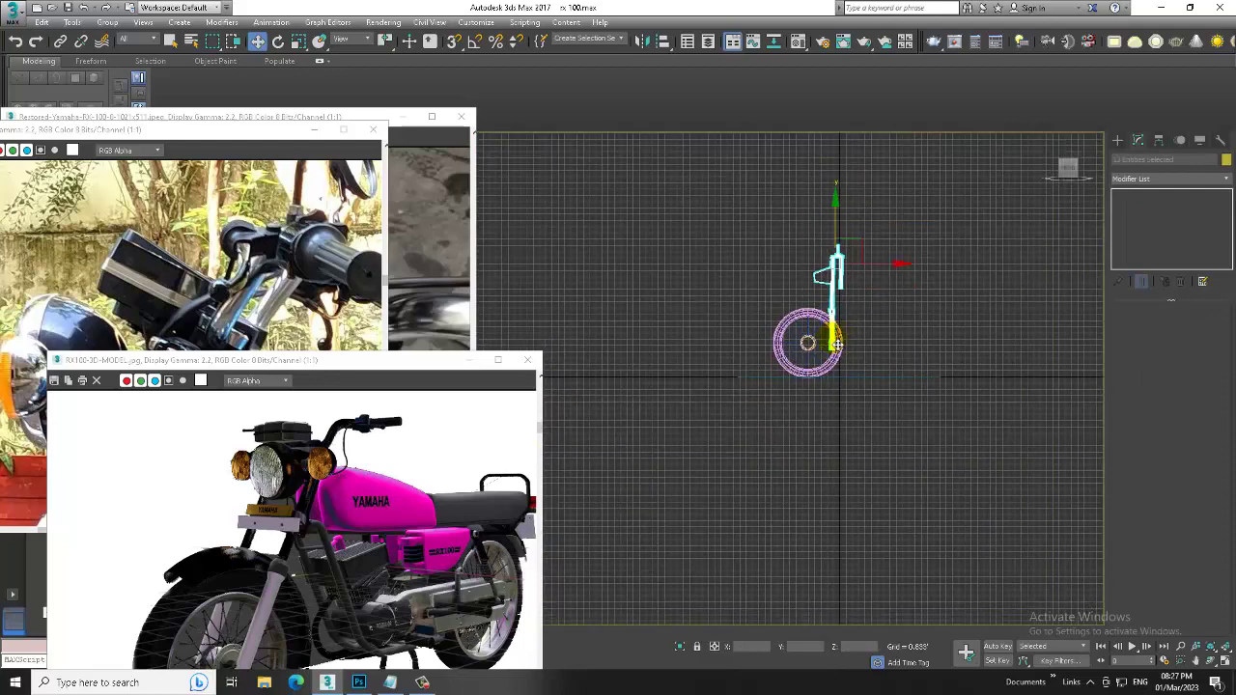
pyautogui.scroll(3, 850, 309)
pyautogui.press('e')
pyautogui.scroll(1, 898, 245)
pyautogui.moveTo(898, 244); pyautogui.dragTo(915, 241)
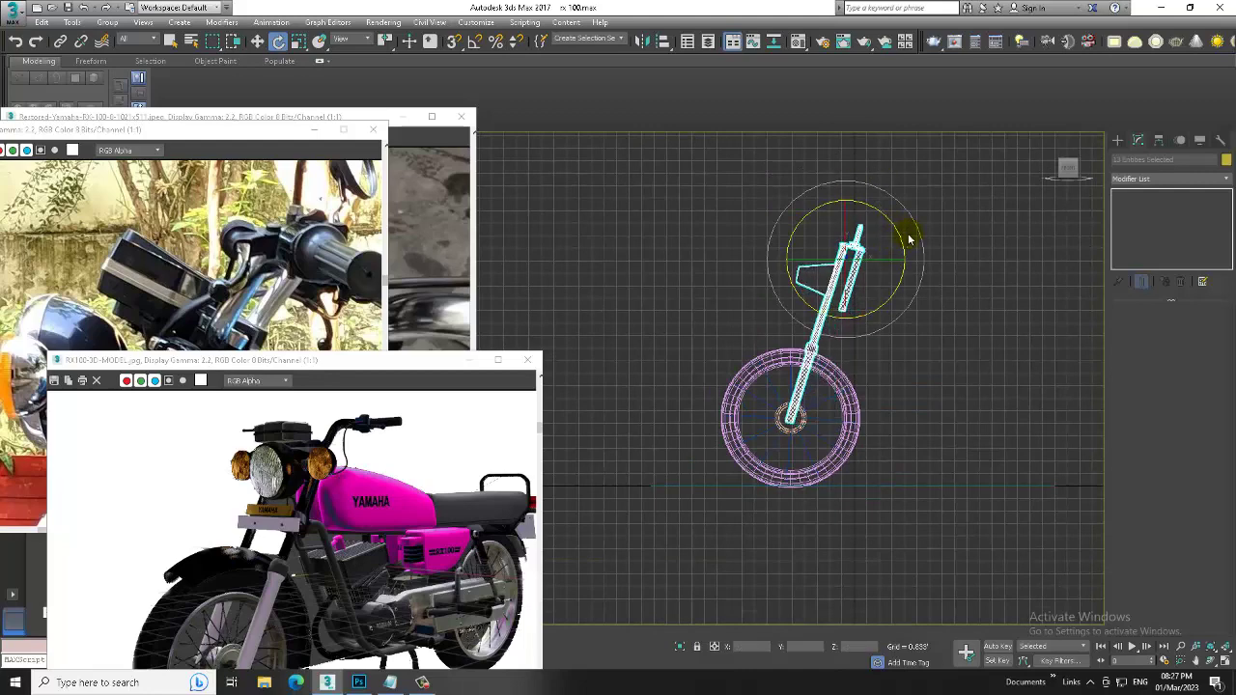
pyautogui.scroll(2, 894, 246)
pyautogui.moveTo(880, 238)
pyautogui.mouseDown()
pyautogui.moveTo(864, 222)
pyautogui.moveTo(883, 247)
pyautogui.mouseUp()
# Maximize the Perspective view, orbit close to the fork, and select the handlebar tube.
pyautogui.press('w')
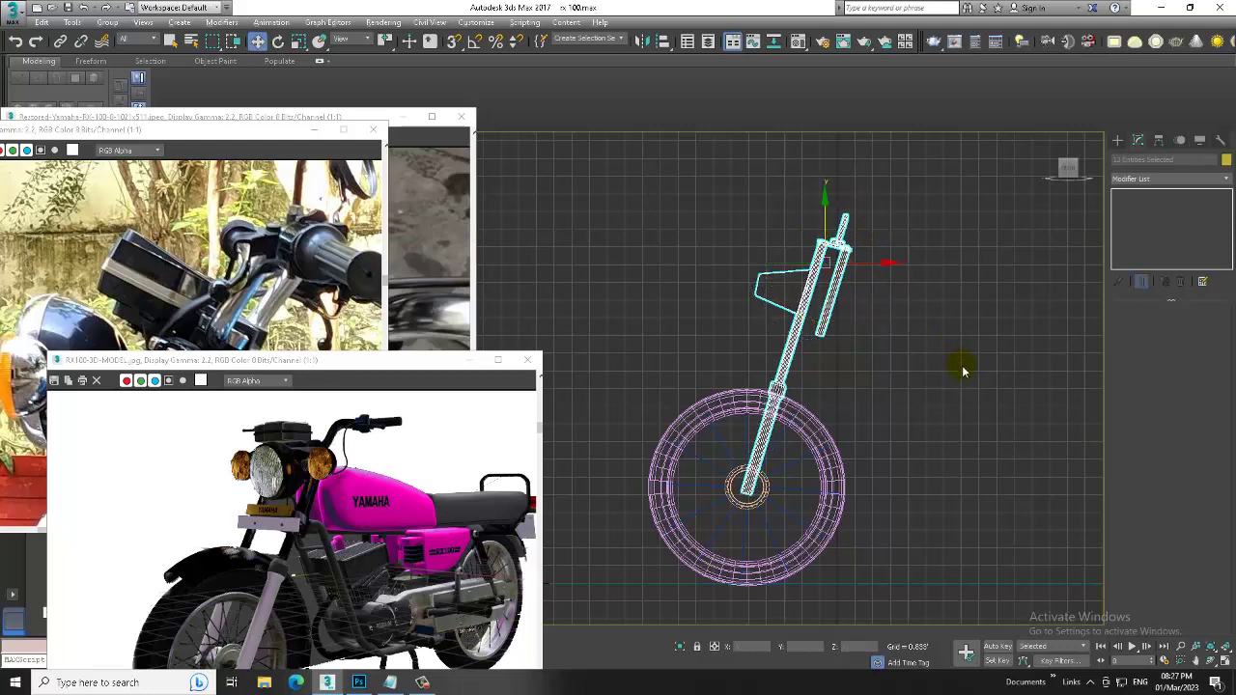
pyautogui.hotkey('alt', 'w')
pyautogui.click(955, 432)
pyautogui.hotkey('alt', 'w')
pyautogui.click(901, 305)
pyautogui.moveTo(901, 305)
pyautogui.keyDown('alt'); pyautogui.mouseDown(button='middle')
pyautogui.moveTo(889, 309)
pyautogui.moveTo(927, 300)
pyautogui.mouseUp(button='middle'); pyautogui.keyUp('alt')
pyautogui.scroll(5, 888, 309)
pyautogui.click(879, 314)
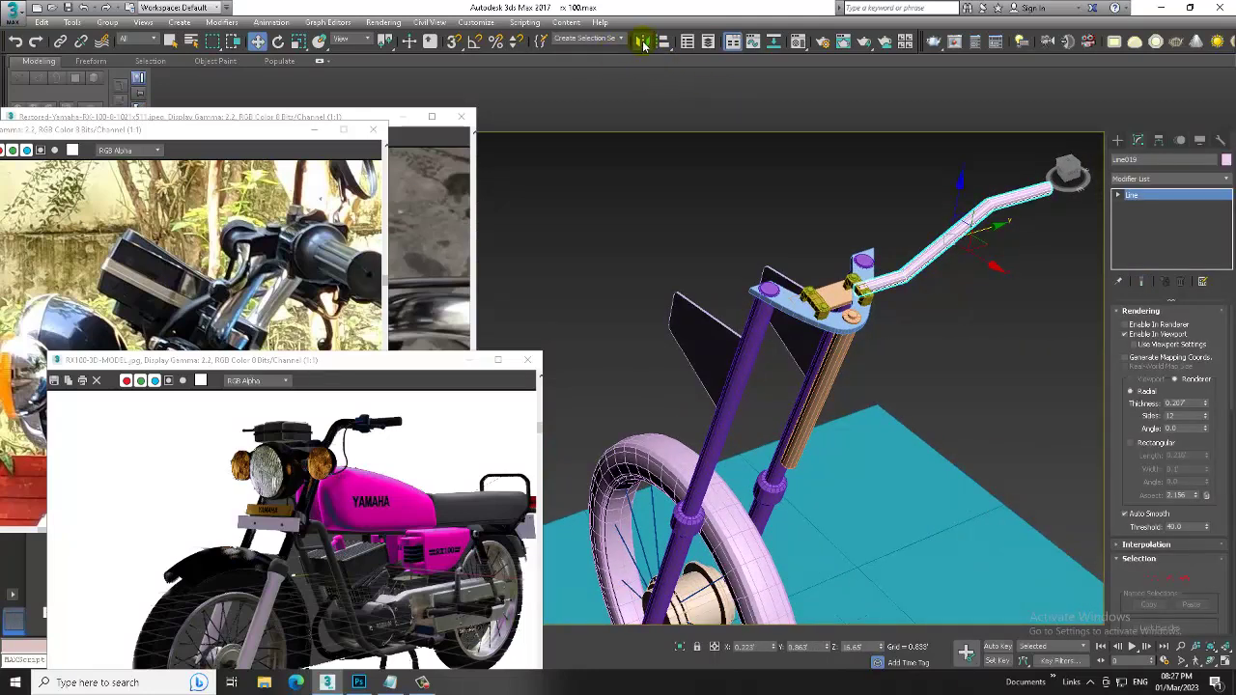
# Bring the bike and dashboard reference photos forward and view the handlebar from the front.
pyautogui.click(314, 256)
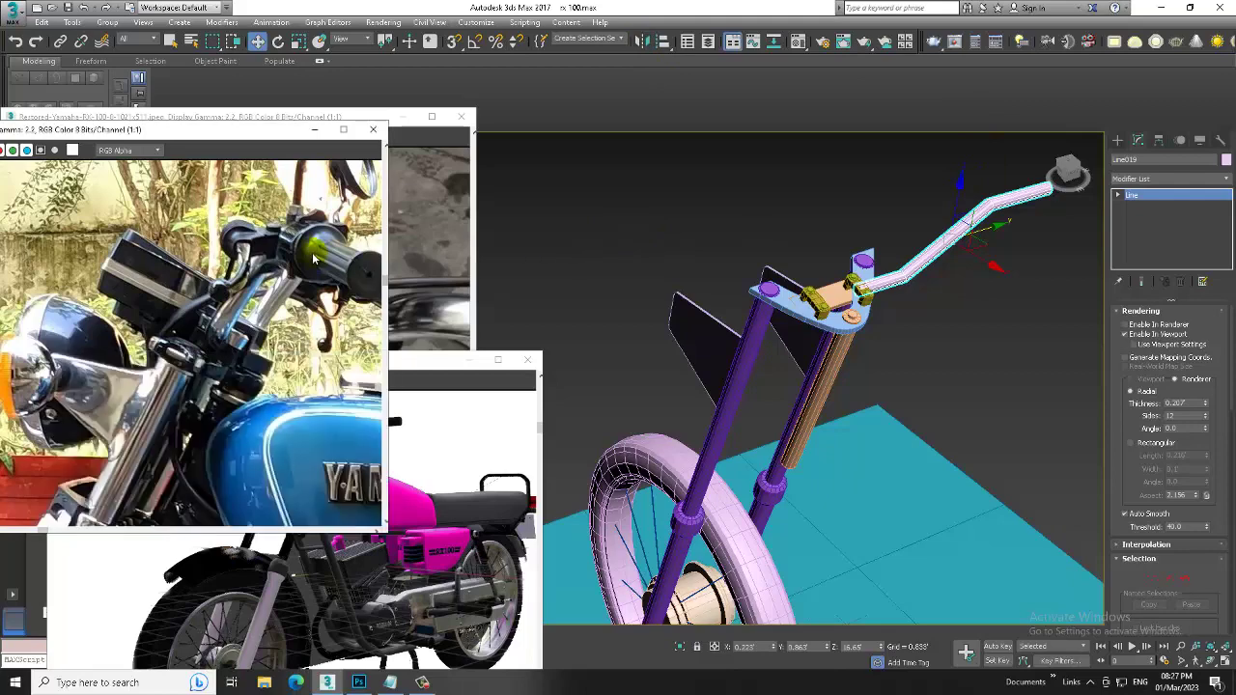
pyautogui.click(438, 272)
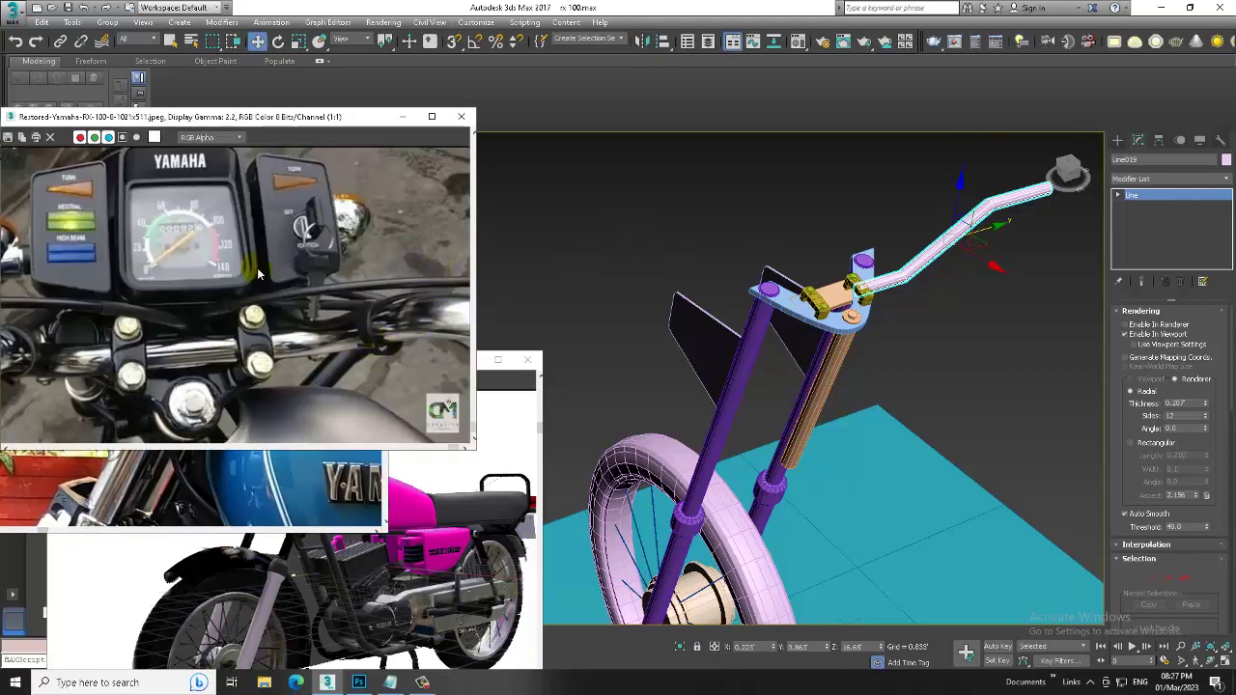
pyautogui.scroll(-1, 259, 277)
pyautogui.scroll(-1, 263, 280)
pyautogui.scroll(1, 289, 310)
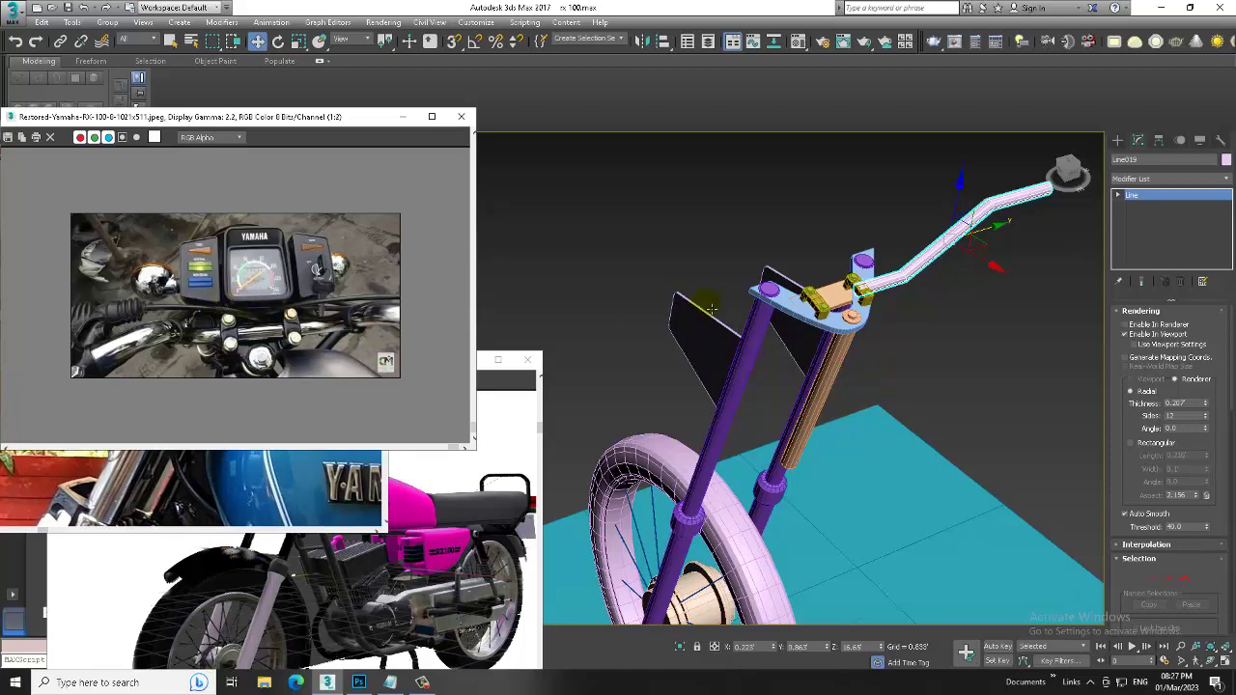
pyautogui.moveTo(709, 309)
pyautogui.keyDown('alt'); pyautogui.mouseDown(button='middle')
pyautogui.moveTo(850, 311)
pyautogui.moveTo(798, 242)
pyautogui.mouseUp(button='middle'); pyautogui.keyUp('alt')
pyautogui.scroll(3, 850, 311)
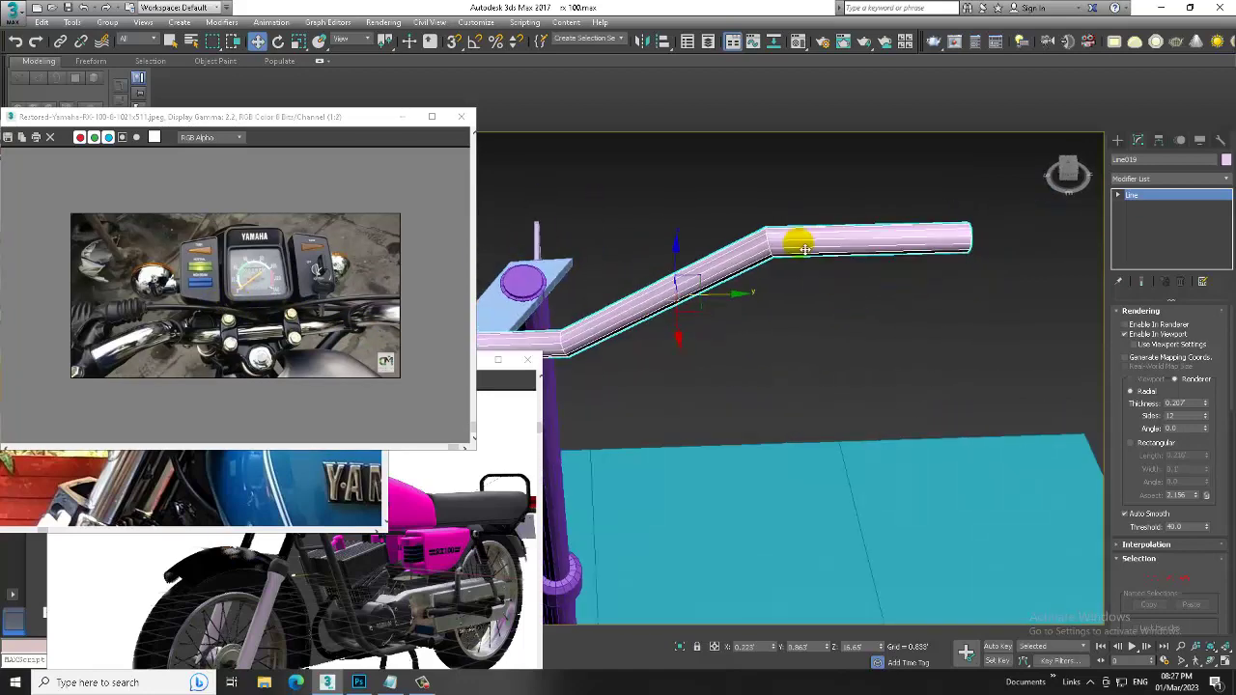
# Convert the handlebar to an Editable Poly and work on its vertices in the Top view.
pyautogui.rightClick(798, 243)
pyautogui.click(956, 390)
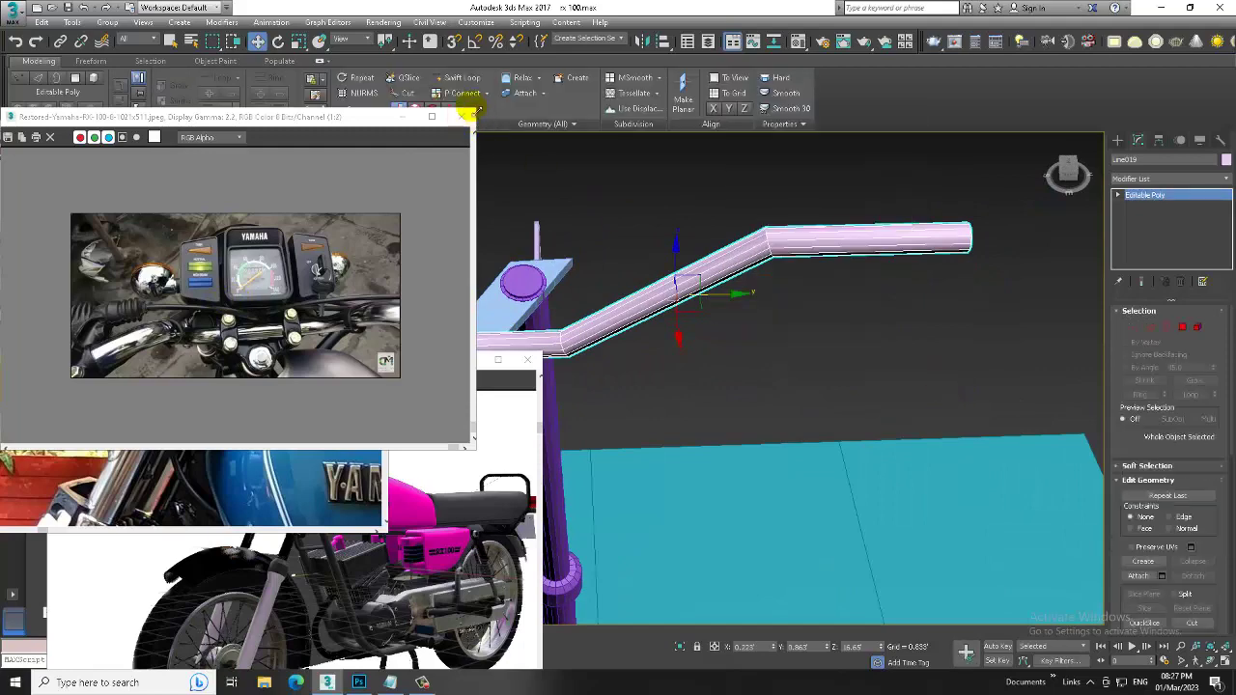
pyautogui.click(461, 80)
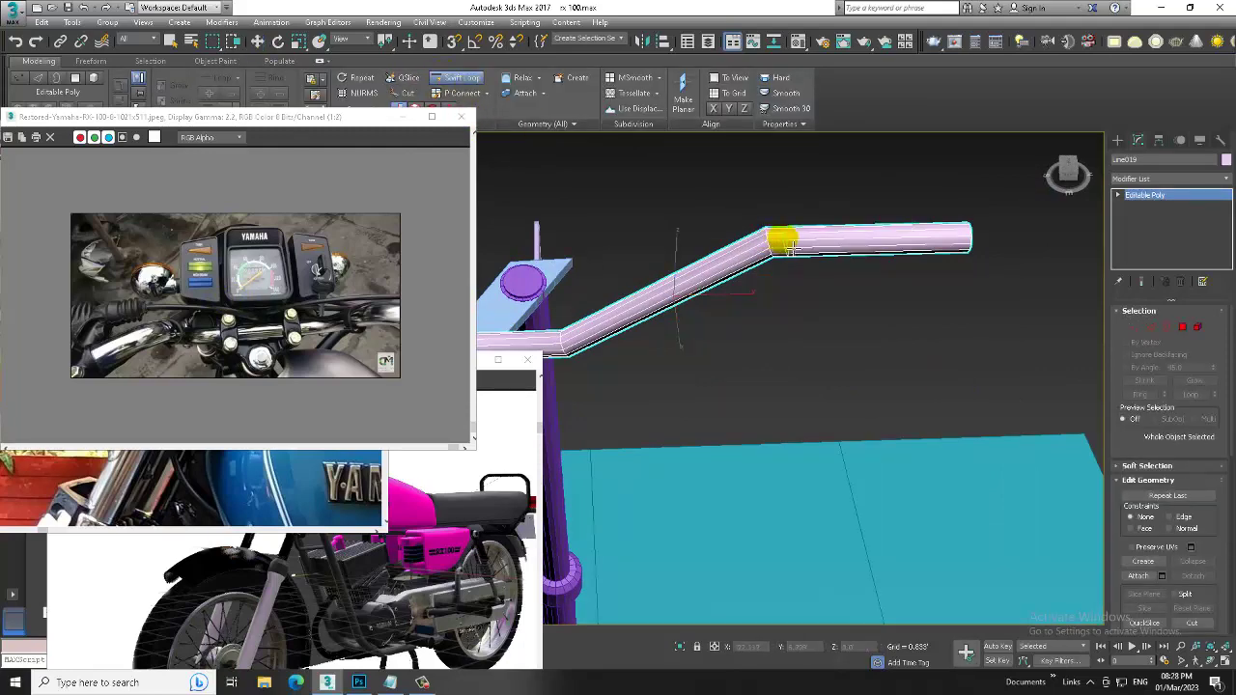
pyautogui.hotkey('alt', 'w')
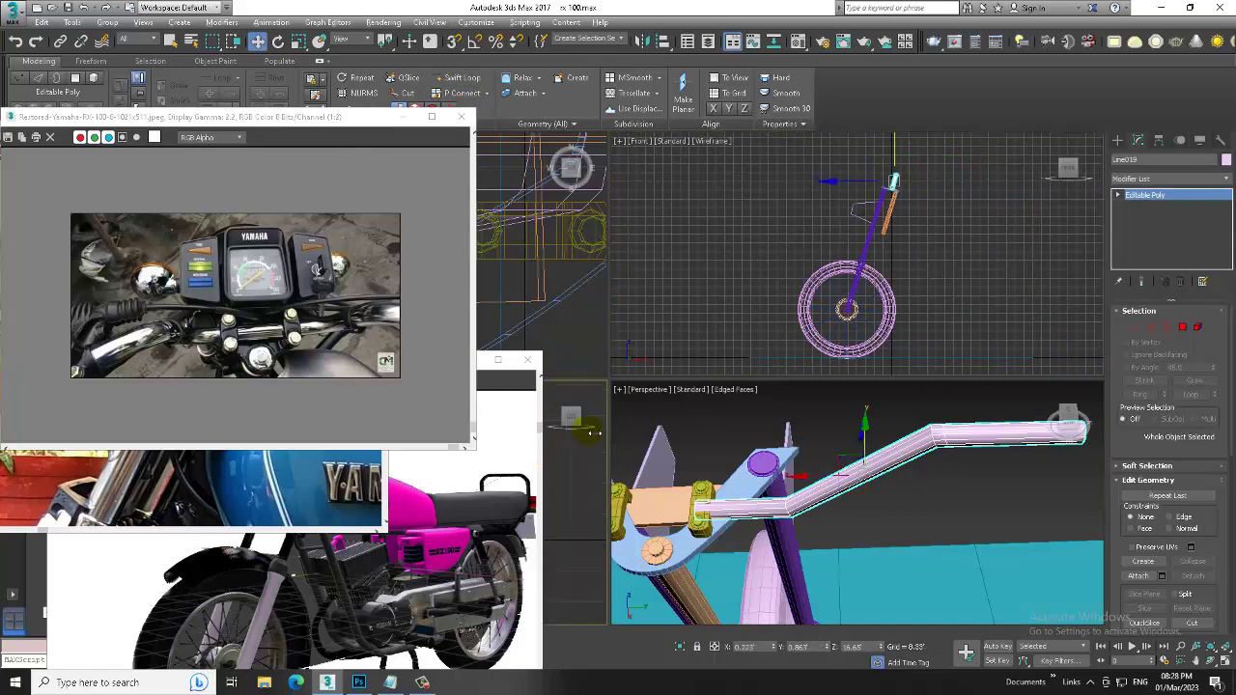
pyautogui.hotkey('alt', 'w')
pyautogui.moveTo(714, 257)
pyautogui.keyDown('alt'); pyautogui.mouseDown(button='middle')
pyautogui.moveTo(808, 408)
pyautogui.moveTo(709, 354)
pyautogui.mouseUp(button='middle'); pyautogui.keyUp('alt')
pyautogui.press('1')
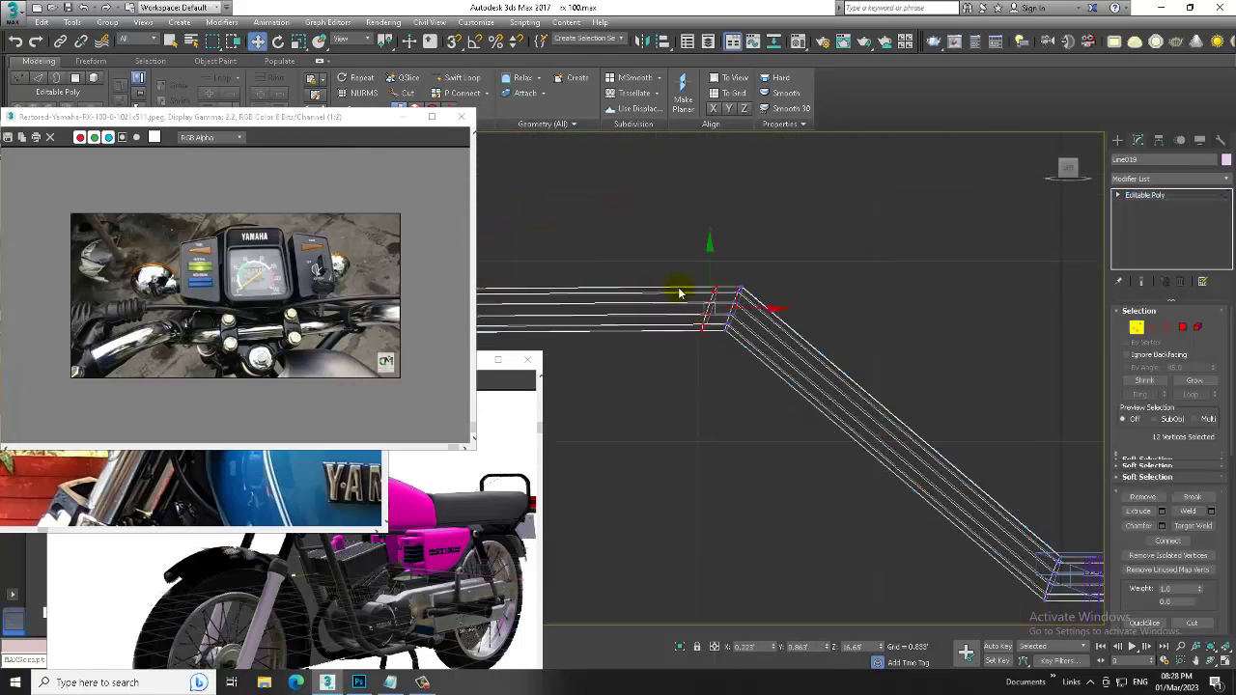
# Scale and move the upper-bend vertices to reshape the handlebar bend.
pyautogui.moveTo(638, 233); pyautogui.dragTo(712, 356)
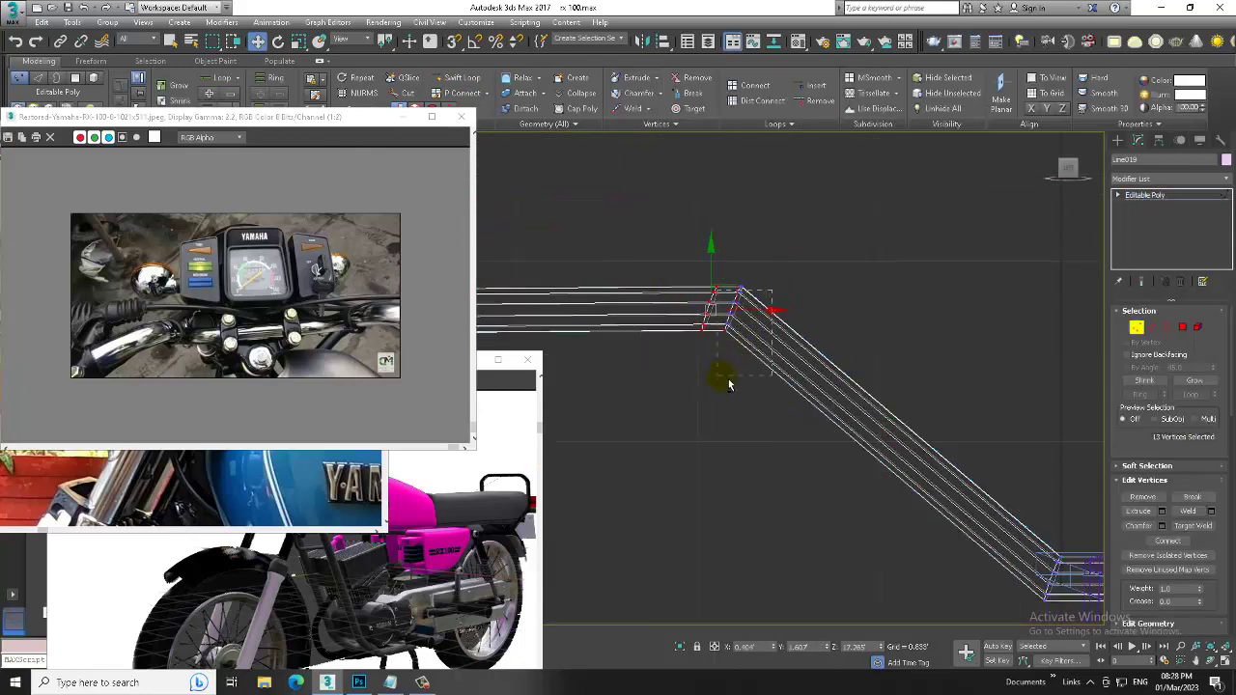
pyautogui.press('r')
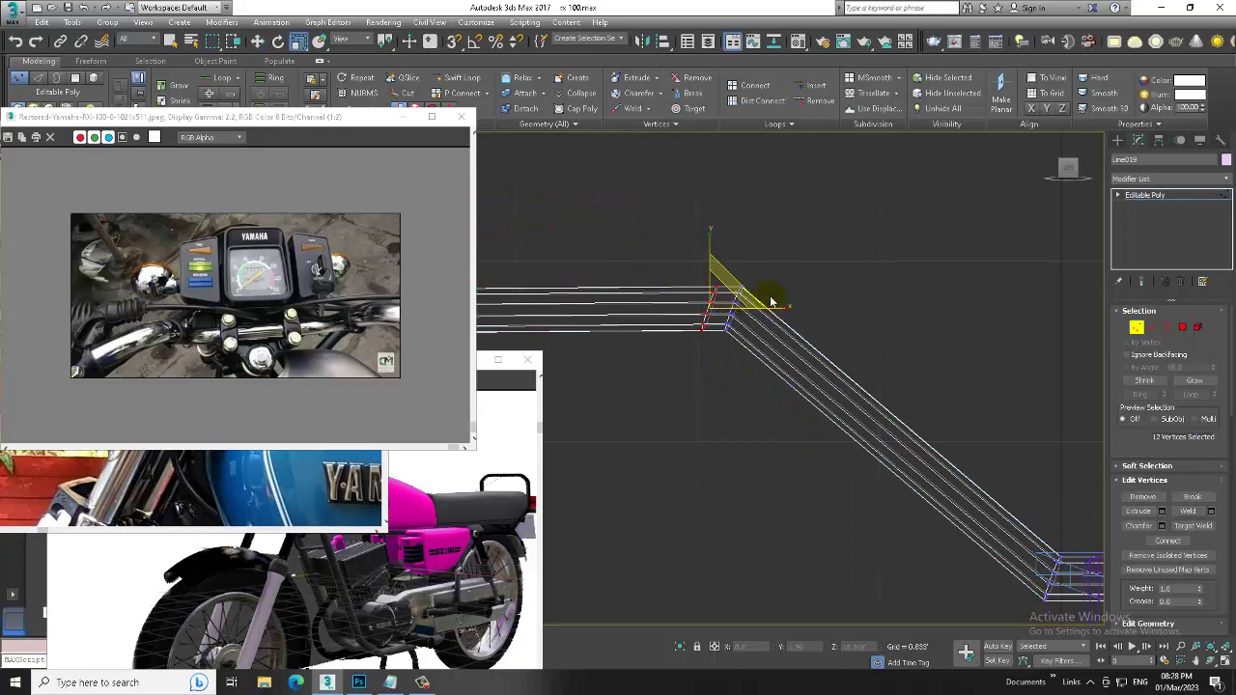
pyautogui.press('w')
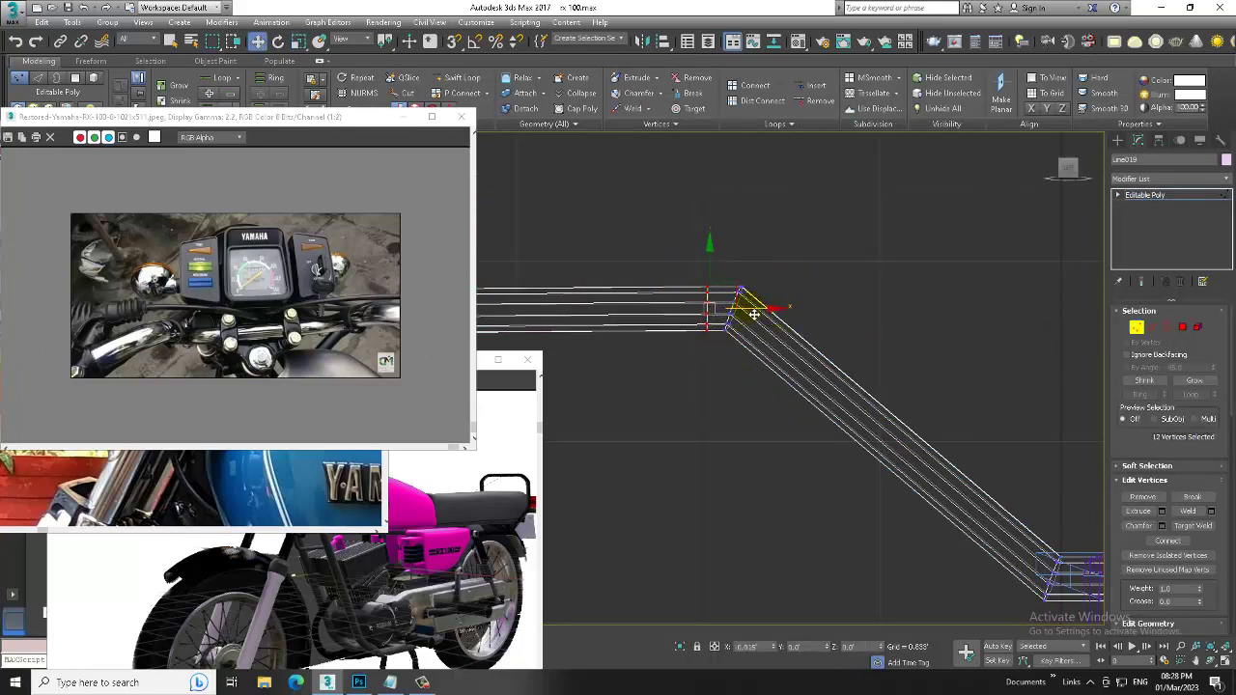
pyautogui.hotkey('alt', 'w')
pyautogui.hotkey('alt', 'w')
pyautogui.keyDown('alt'); pyautogui.moveTo(882, 441); pyautogui.dragTo(942, 404, button='middle'); pyautogui.keyUp('alt')
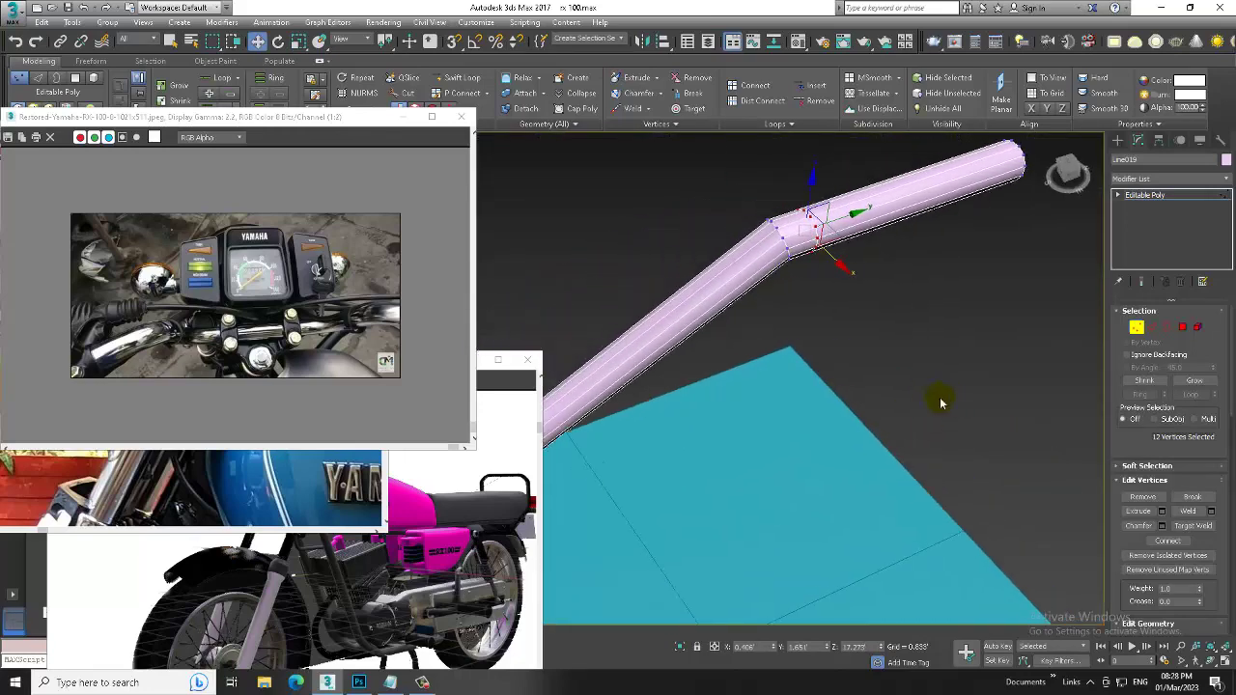
pyautogui.scroll(-5, 942, 403)
pyautogui.moveTo(891, 442)
pyautogui.keyDown('alt'); pyautogui.mouseDown(button='middle')
pyautogui.moveTo(872, 402)
pyautogui.moveTo(836, 422)
pyautogui.moveTo(837, 373)
pyautogui.mouseUp(button='middle'); pyautogui.keyUp('alt')
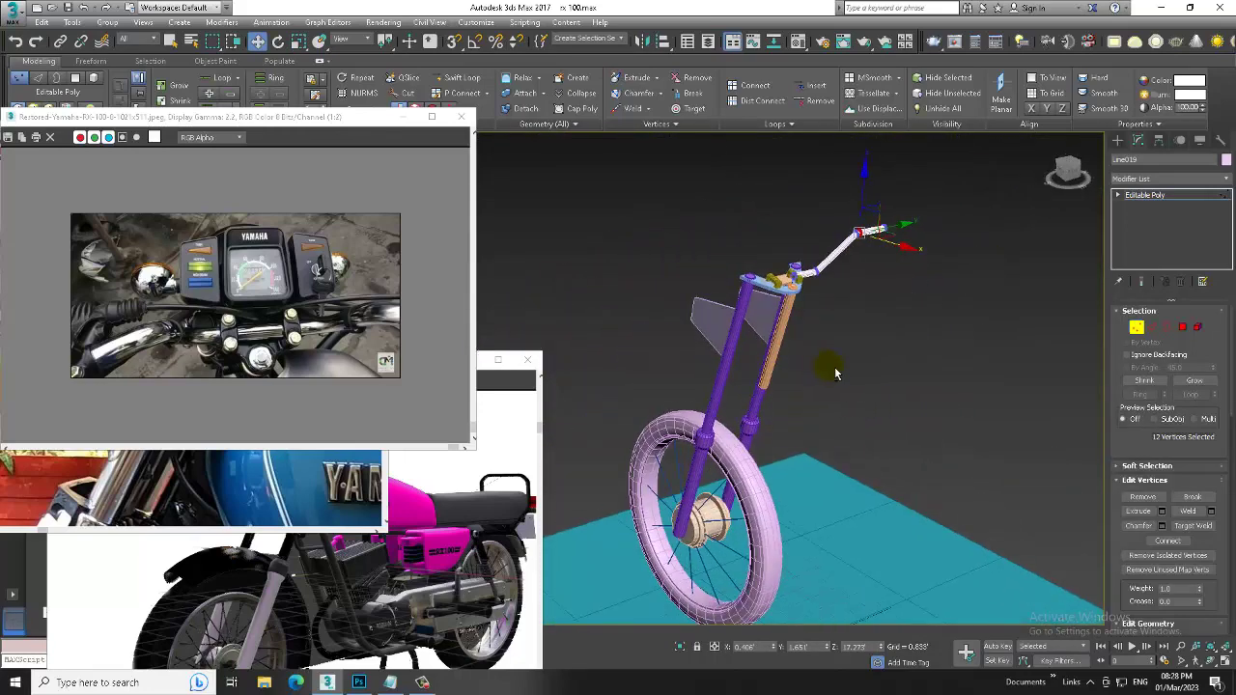
# Exit vertex editing and bring up the tutorial notes in Notepad below the existing text.
pyautogui.click(1189, 199)
pyautogui.keyDown('alt'); pyautogui.moveTo(929, 362); pyautogui.dragTo(937, 355, button='middle'); pyautogui.keyUp('alt')
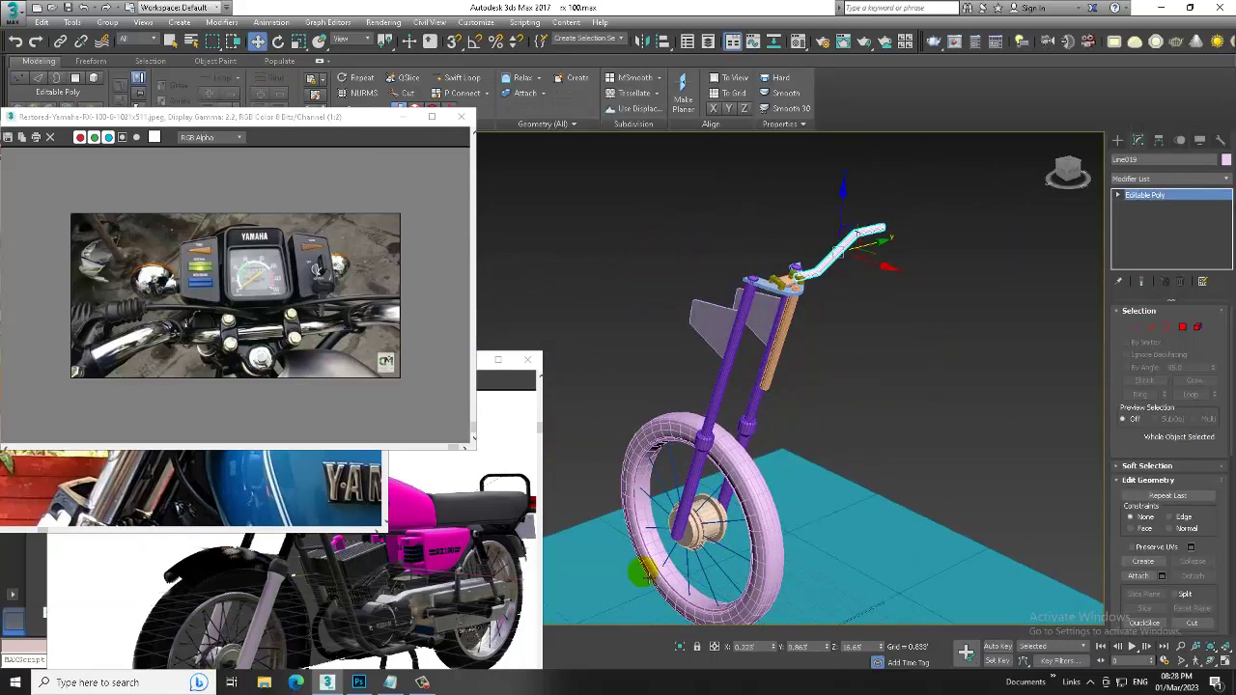
pyautogui.click(390, 683)
pyautogui.click(367, 308)
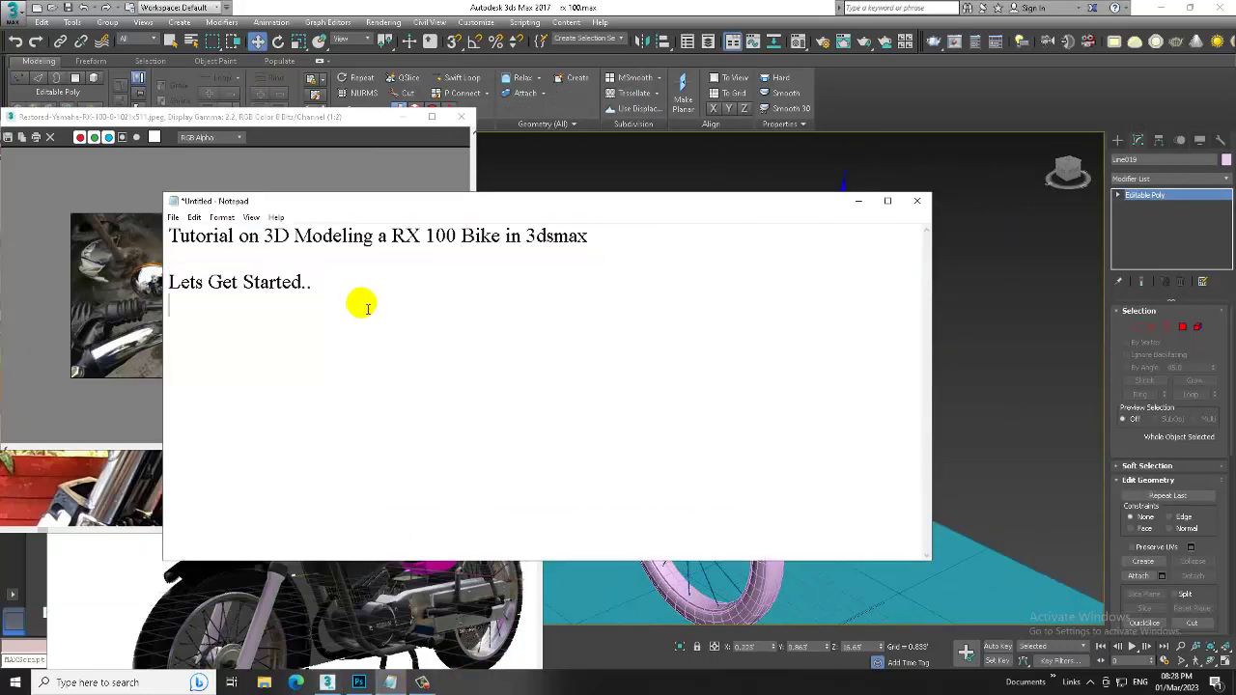
# Add 'Thanks for Watching' and 'Continue to Next Part' to the notes, then minimize Notepad.
pyautogui.press('Return')
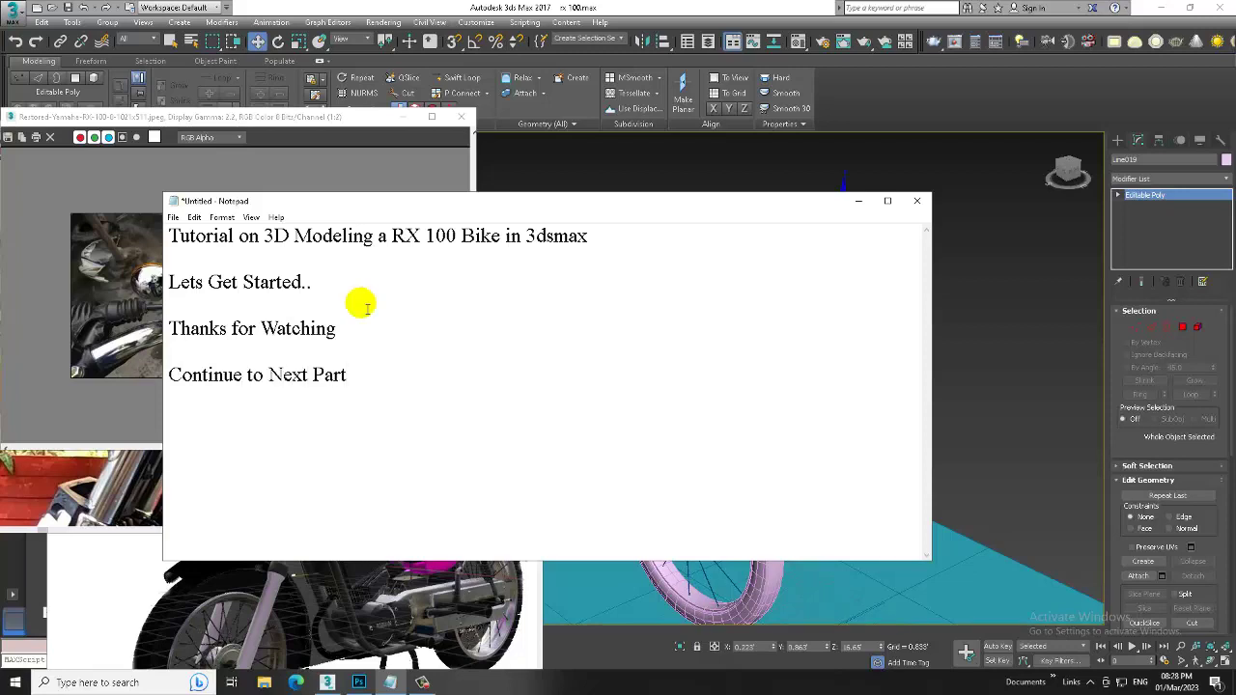
pyautogui.click(859, 201)
pyautogui.click(894, 383)
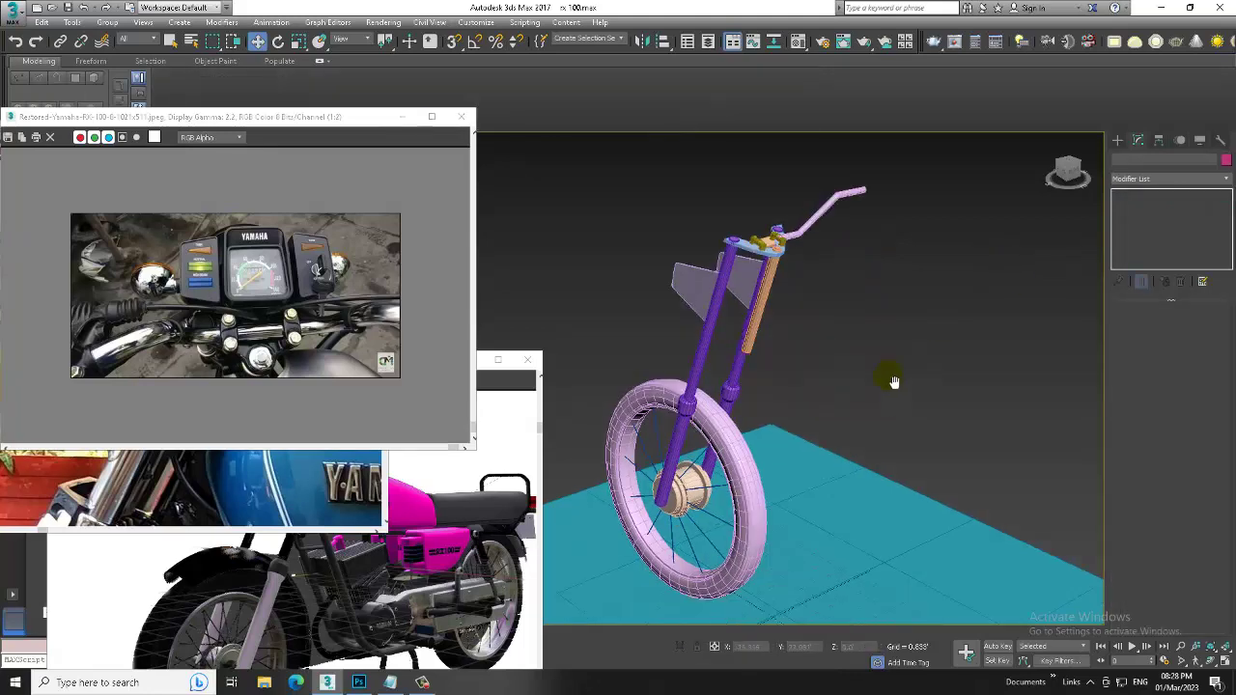
pyautogui.moveTo(894, 383); pyautogui.dragTo(891, 381, button='middle')
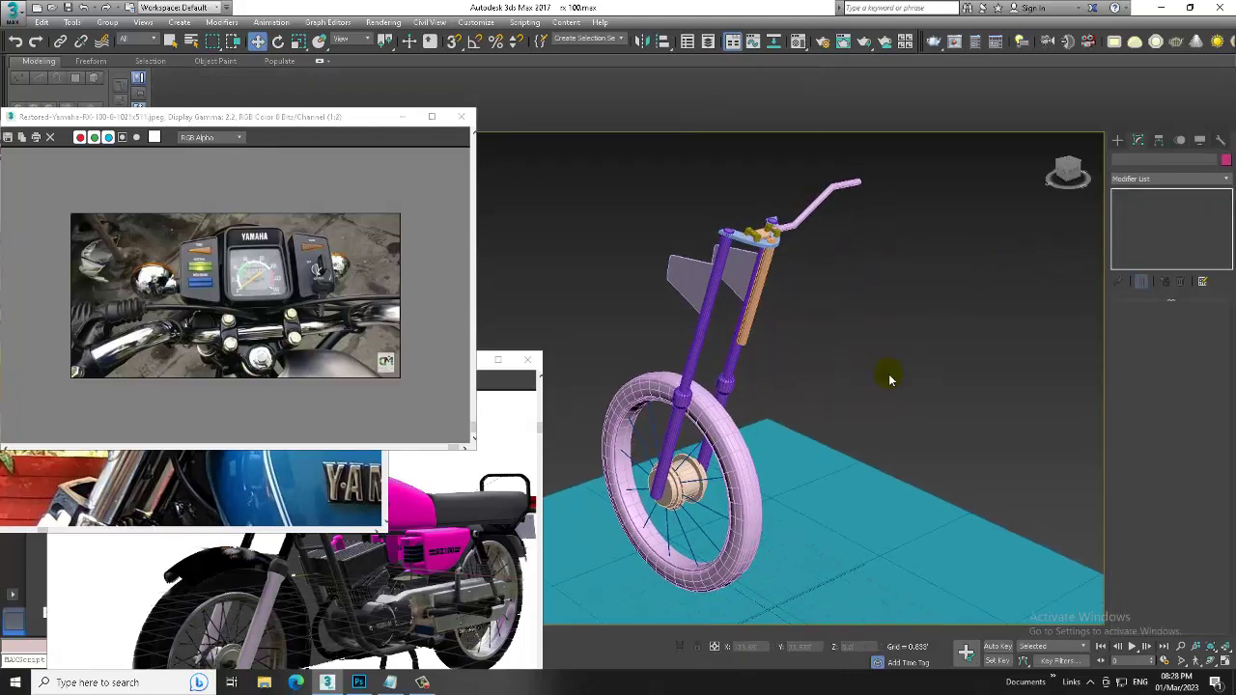